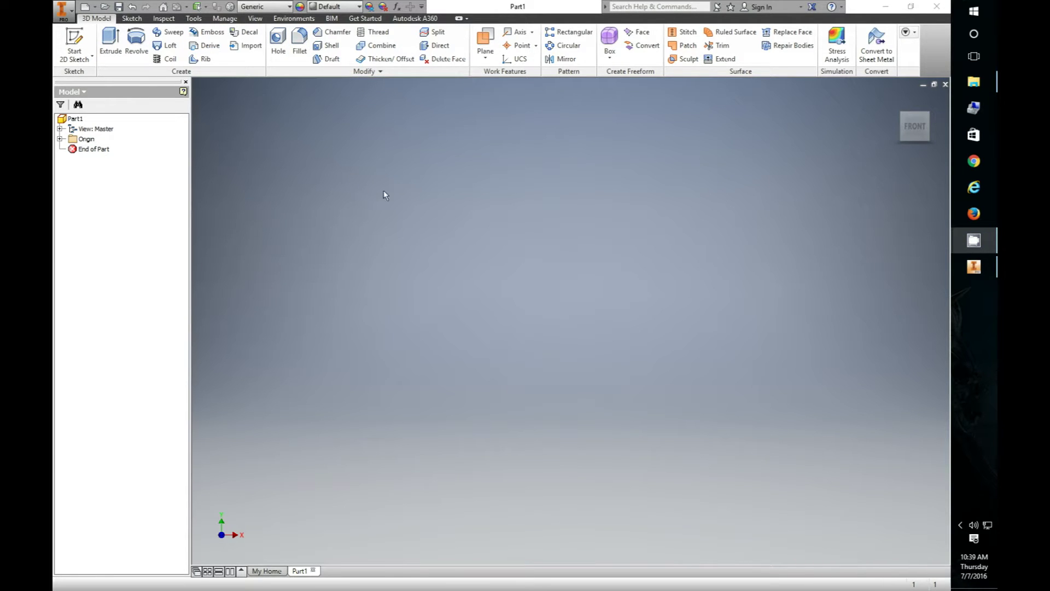
- Sketch a 3 in by 1.855 in rectangle from the origin on the horizontal XZ plane and finish the sketch
{"action": "left_click", "coordinate": [74, 45]}
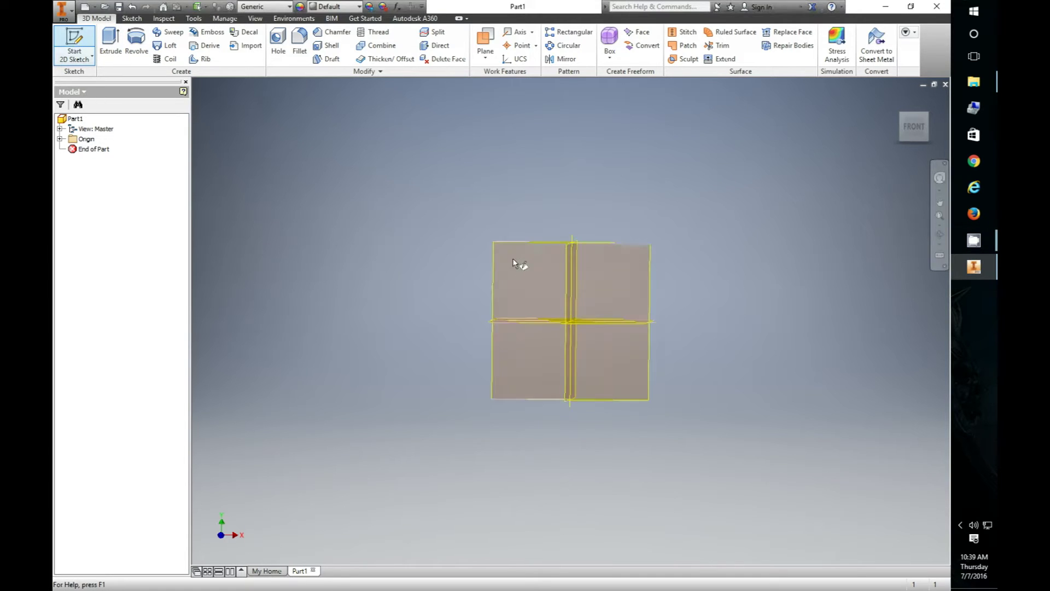
{"action": "left_click", "coordinate": [578, 380]}
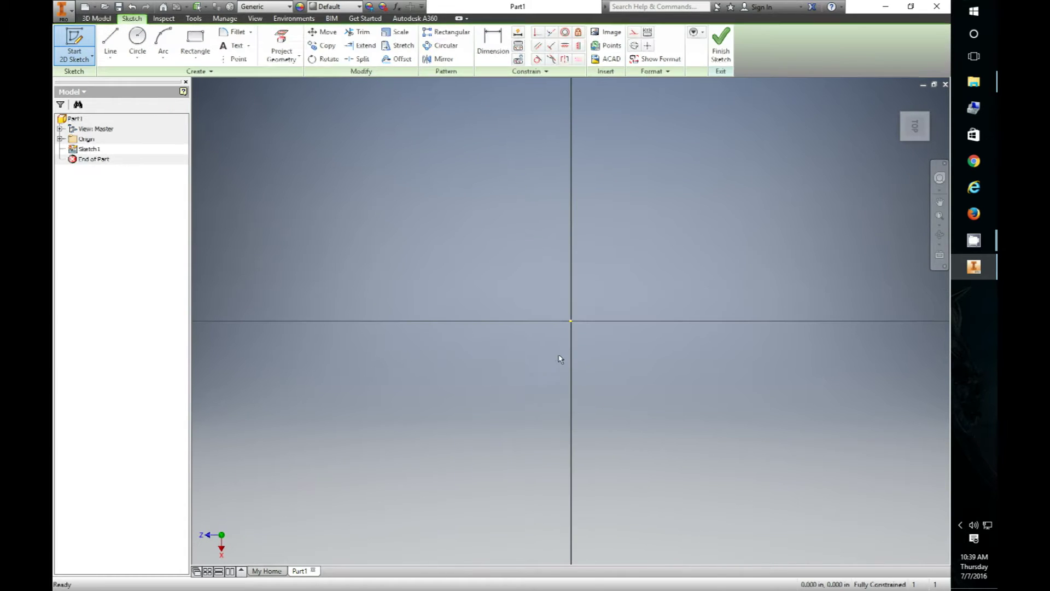
{"action": "left_click", "coordinate": [195, 41]}
{"action": "left_click", "coordinate": [570, 320]}
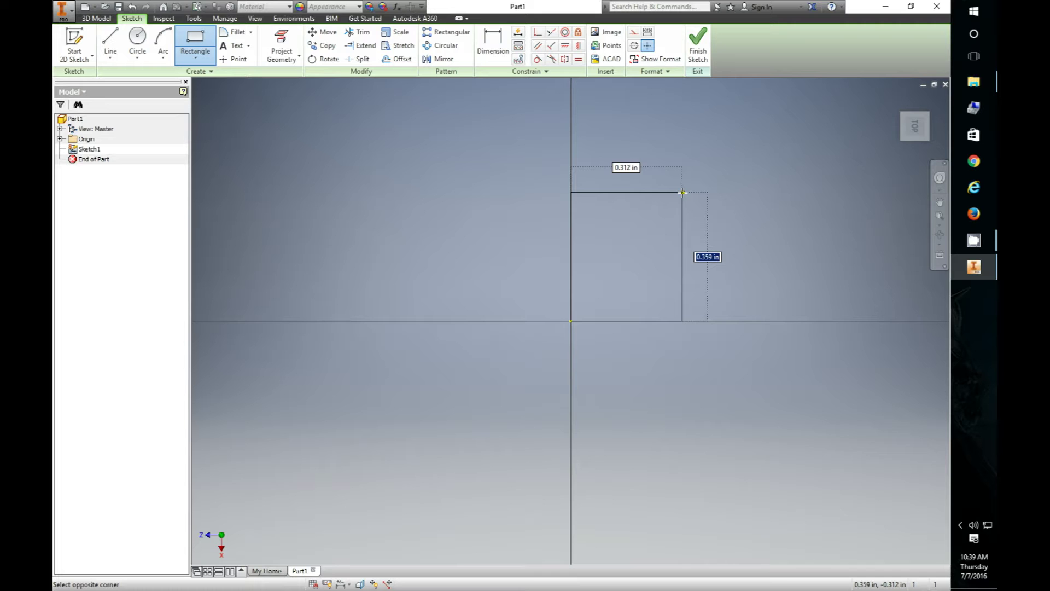
{"action": "type", "text": "3"}
{"action": "key", "text": "Tab"}
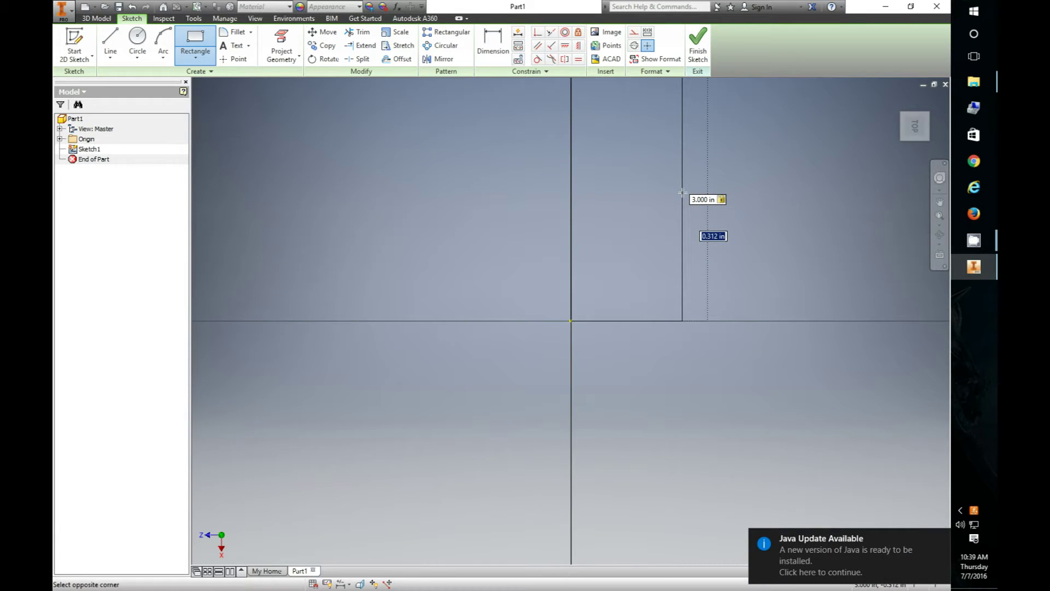
{"action": "type", "text": "1.85"}
{"action": "key", "text": "Tab"}
{"action": "key", "text": "Return"}
{"action": "scroll", "coordinate": [434, 396], "scroll_direction": "down", "scroll_amount": 5}
{"action": "scroll", "coordinate": [433, 396], "scroll_direction": "up", "scroll_amount": 5}
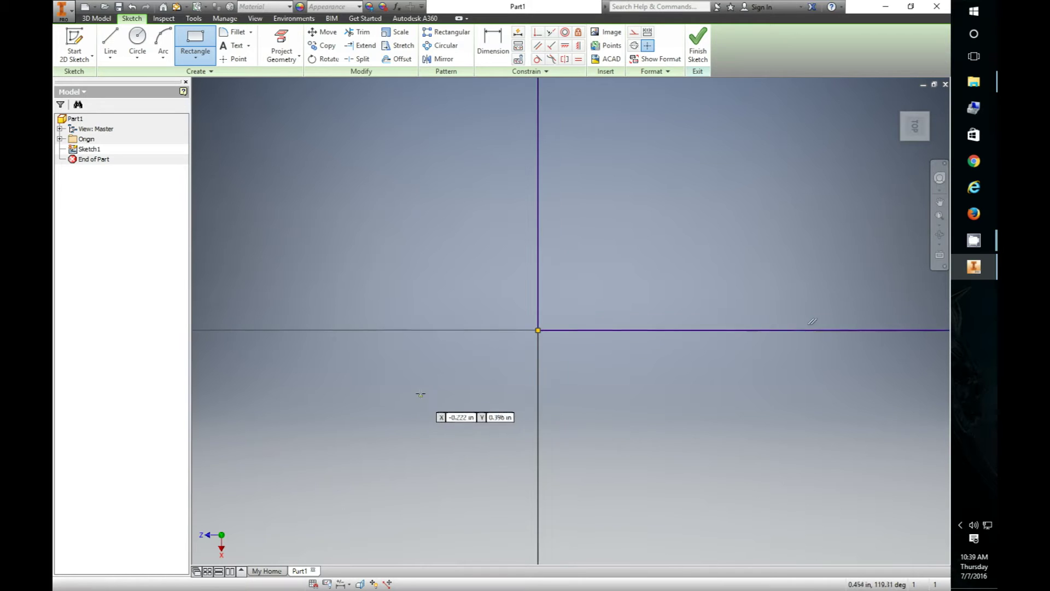
{"action": "left_click", "coordinate": [698, 43]}
{"action": "scroll", "coordinate": [534, 328], "scroll_direction": "up", "scroll_amount": 5}
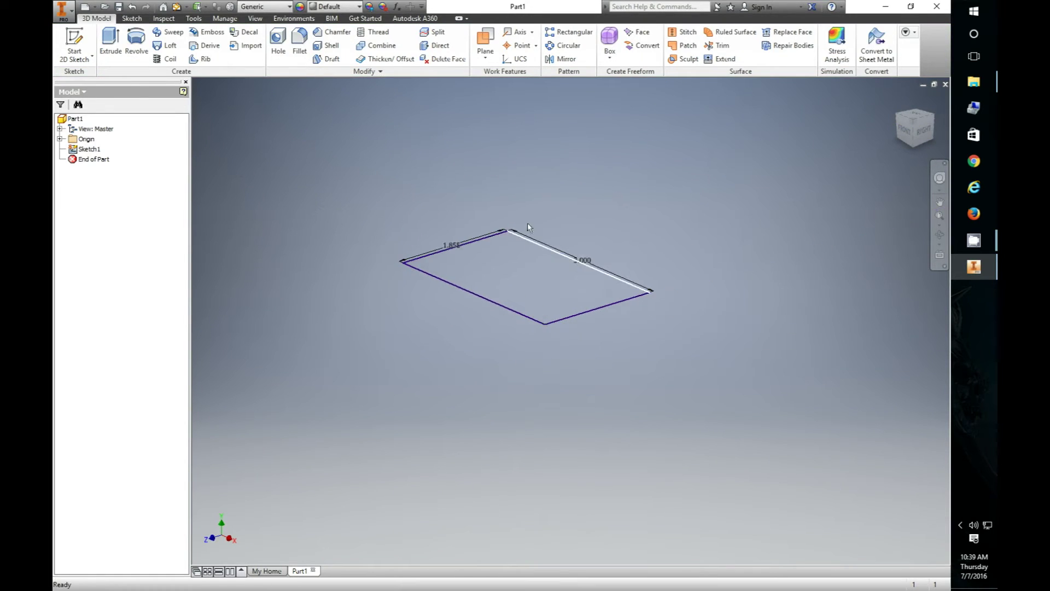
- Extrude the rectangle 1.125 in upward into a solid block
{"action": "scroll", "coordinate": [514, 203], "scroll_direction": "down", "scroll_amount": 2}
{"action": "left_click", "coordinate": [111, 44]}
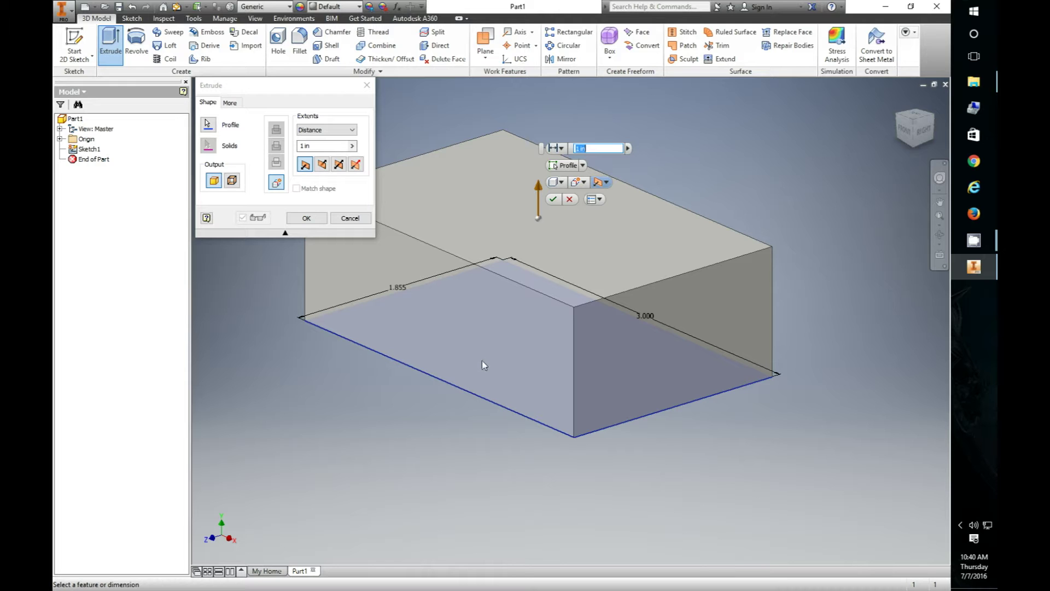
{"action": "left_click_drag", "start_coordinate": [512, 249], "coordinate": [53, 273]}
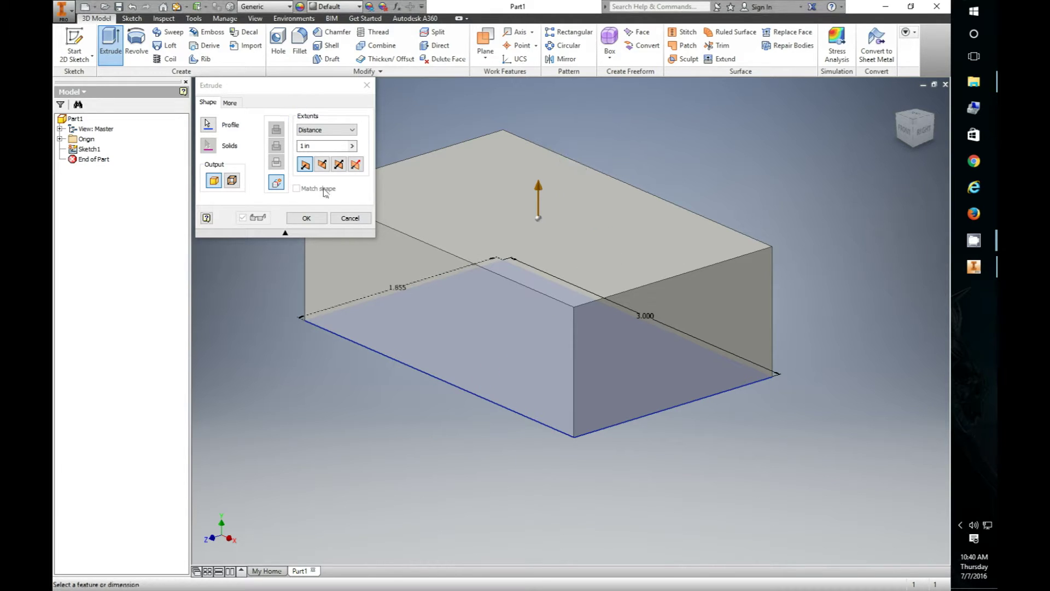
{"action": "left_click", "coordinate": [273, 151]}
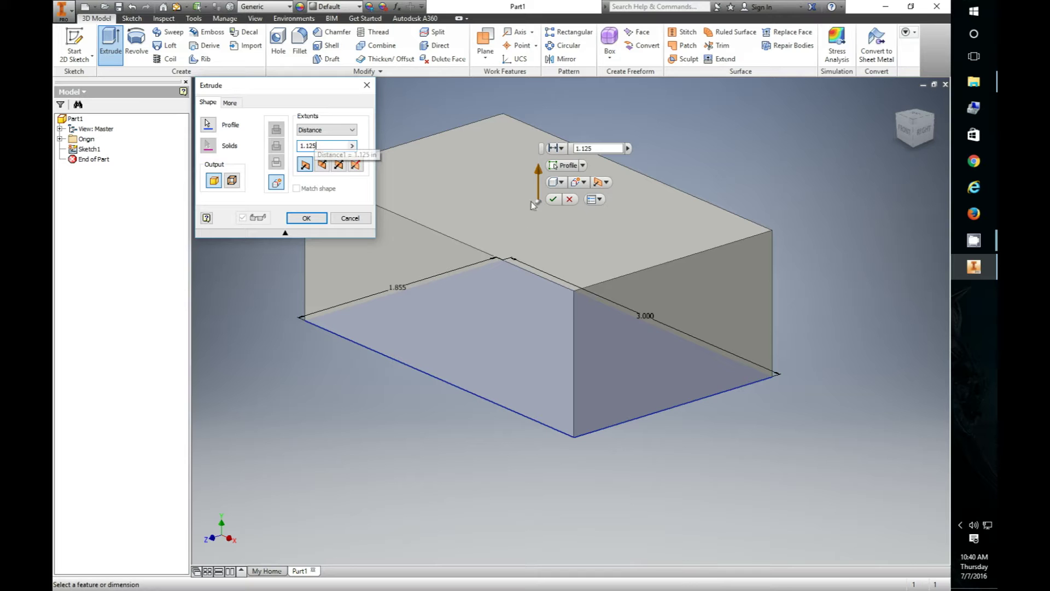
{"action": "left_click", "coordinate": [306, 218]}
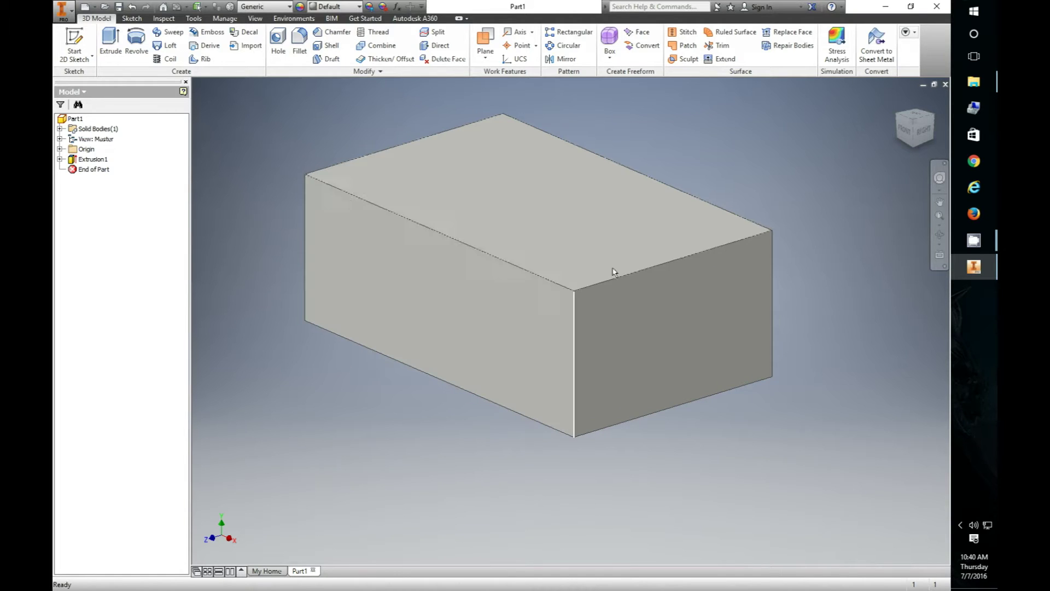
- Start a new 2D sketch on the block's top face
{"action": "right_click", "coordinate": [491, 183]}
{"action": "left_click", "coordinate": [495, 208]}
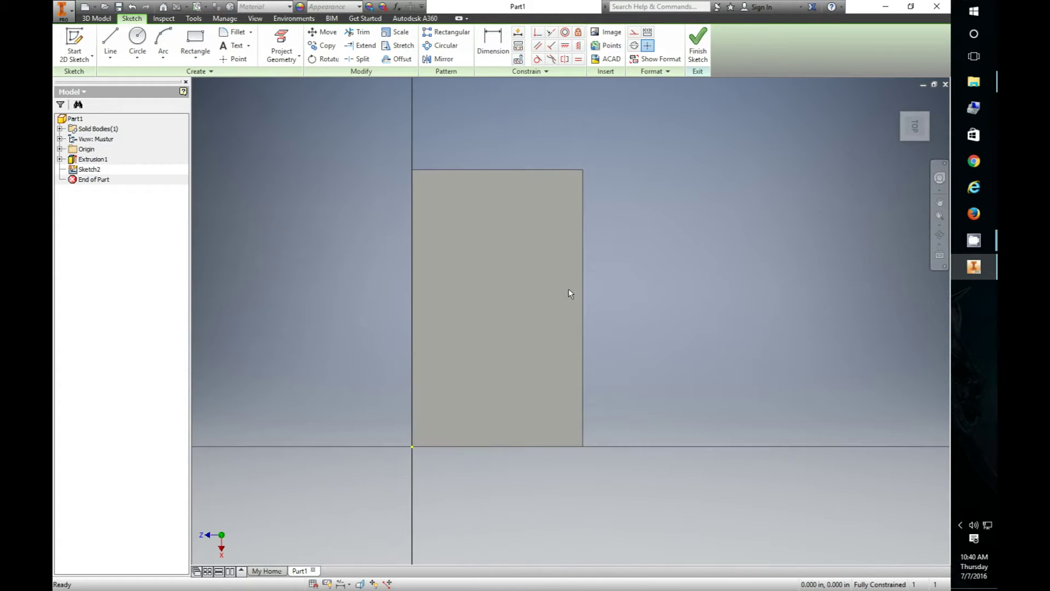
{"action": "scroll", "coordinate": [503, 262], "scroll_direction": "down", "scroll_amount": 3}
{"action": "scroll", "coordinate": [504, 261], "scroll_direction": "up", "scroll_amount": 3}
{"action": "scroll", "coordinate": [504, 259], "scroll_direction": "down", "scroll_amount": 3}
{"action": "scroll", "coordinate": [506, 257], "scroll_direction": "up", "scroll_amount": 3}
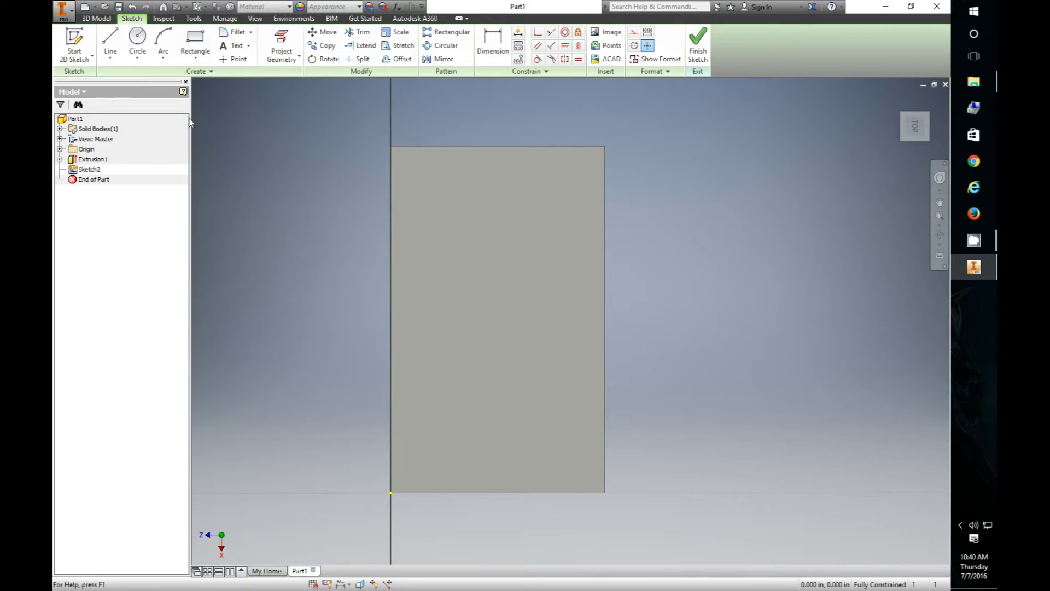
{"action": "left_click", "coordinate": [99, 22]}
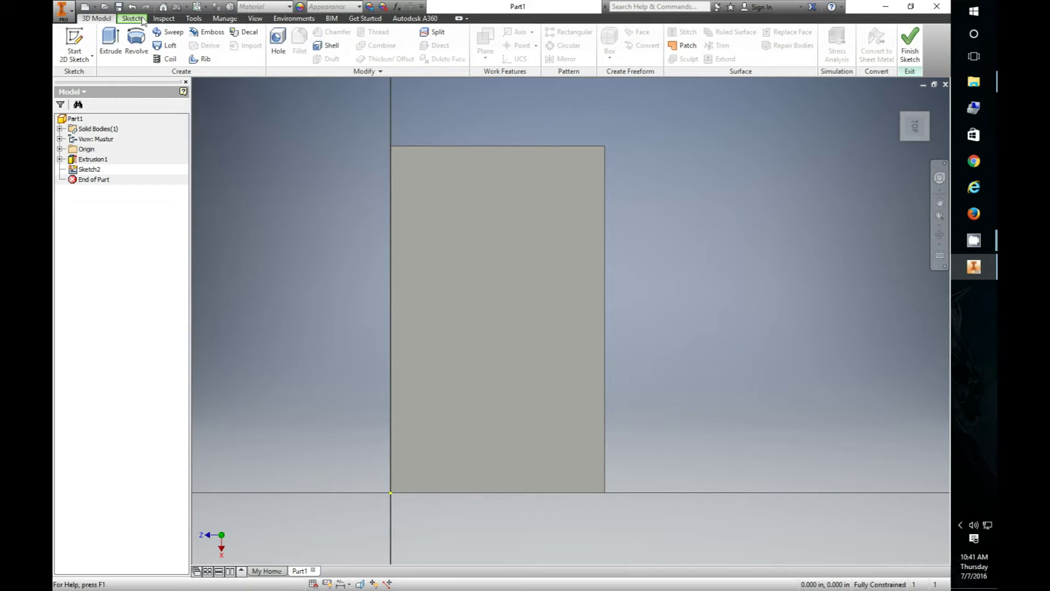
{"action": "left_click", "coordinate": [132, 19]}
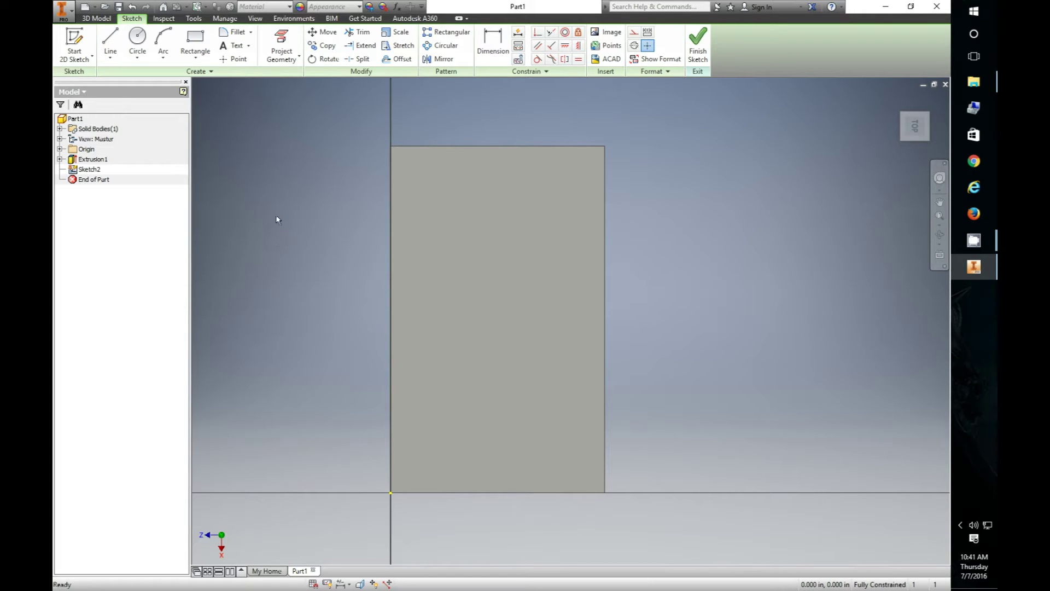
- Project the top face's right-hand long edge and offset a copy inward by about 0.243 in
{"action": "left_click", "coordinate": [281, 44]}
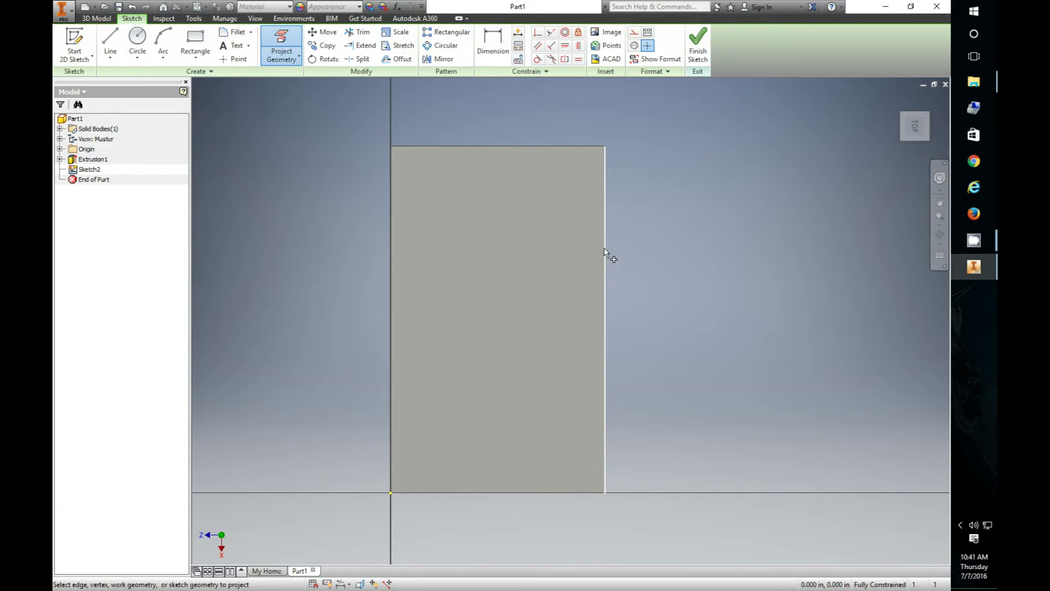
{"action": "left_click", "coordinate": [451, 289]}
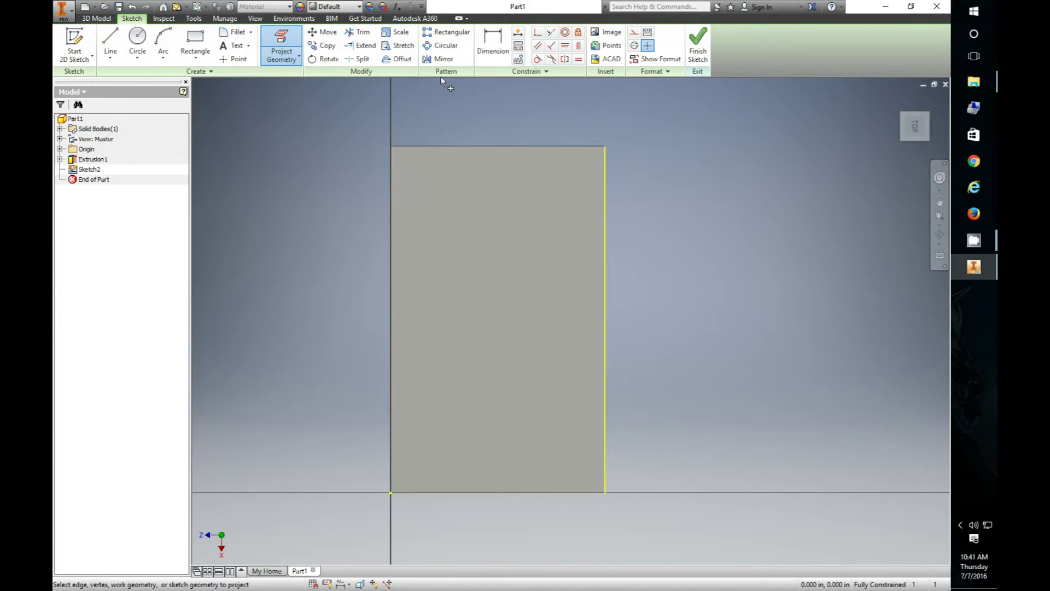
{"action": "left_click", "coordinate": [397, 58]}
{"action": "left_click", "coordinate": [606, 252]}
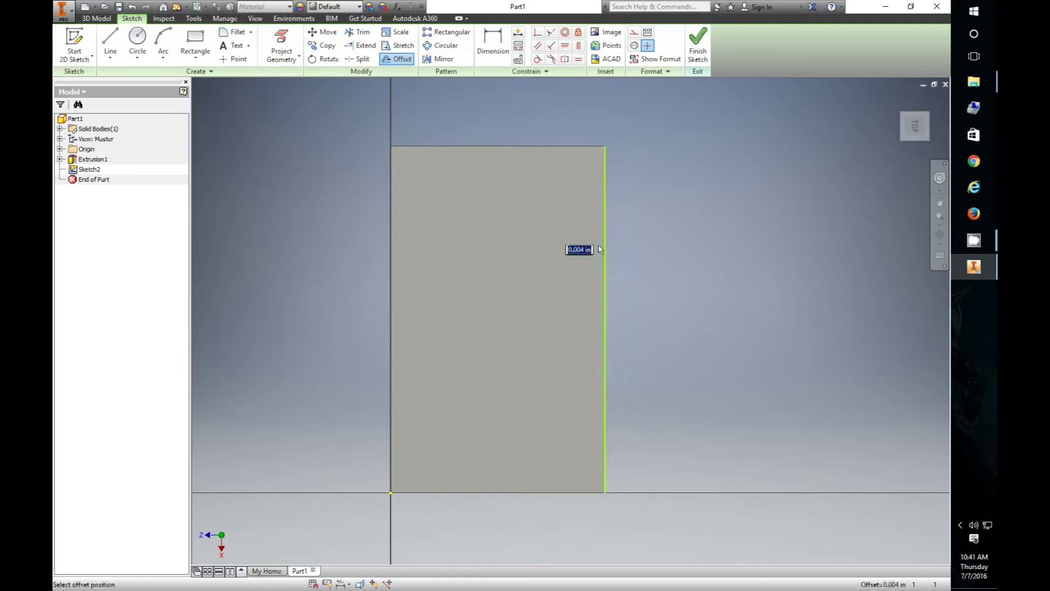
{"action": "left_click", "coordinate": [576, 253]}
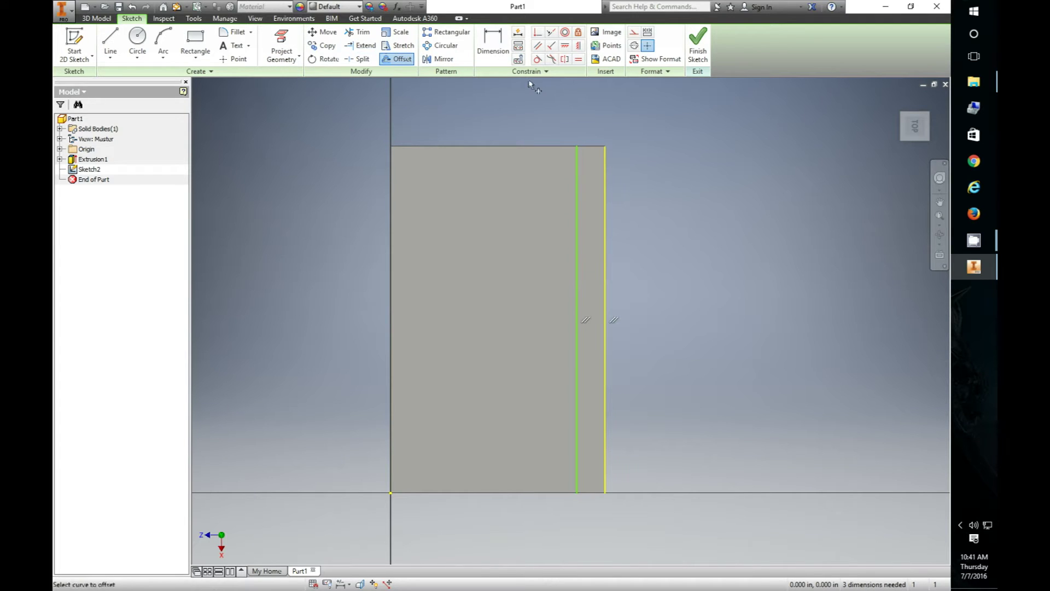
- Project the face's upper short edge and offset the connected edges inward by about 0.134 in
{"action": "left_click", "coordinate": [280, 37]}
{"action": "left_click", "coordinate": [451, 146]}
{"action": "key", "text": "o"}
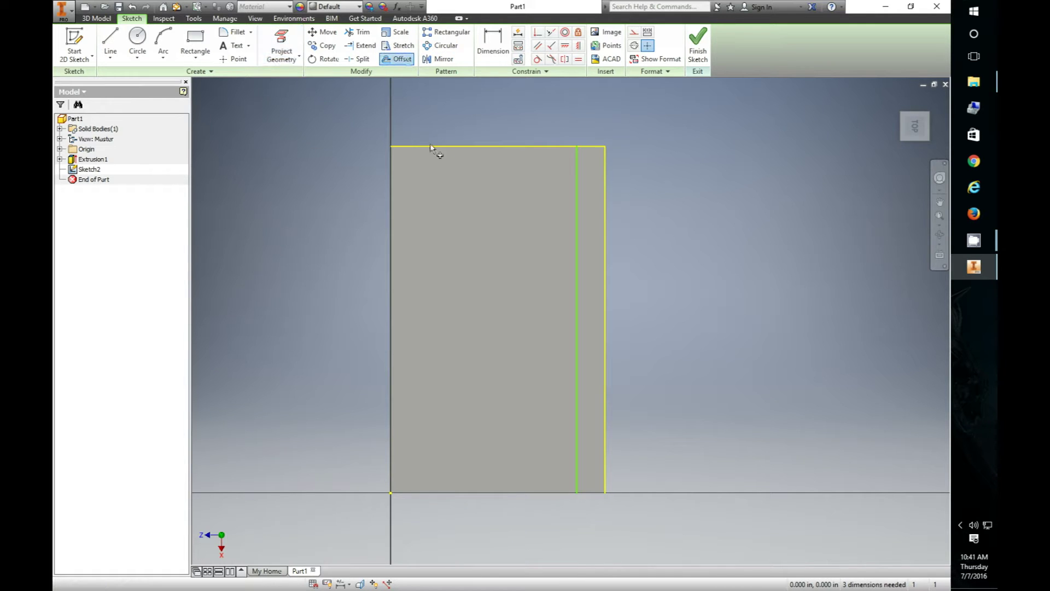
{"action": "left_click", "coordinate": [446, 146]}
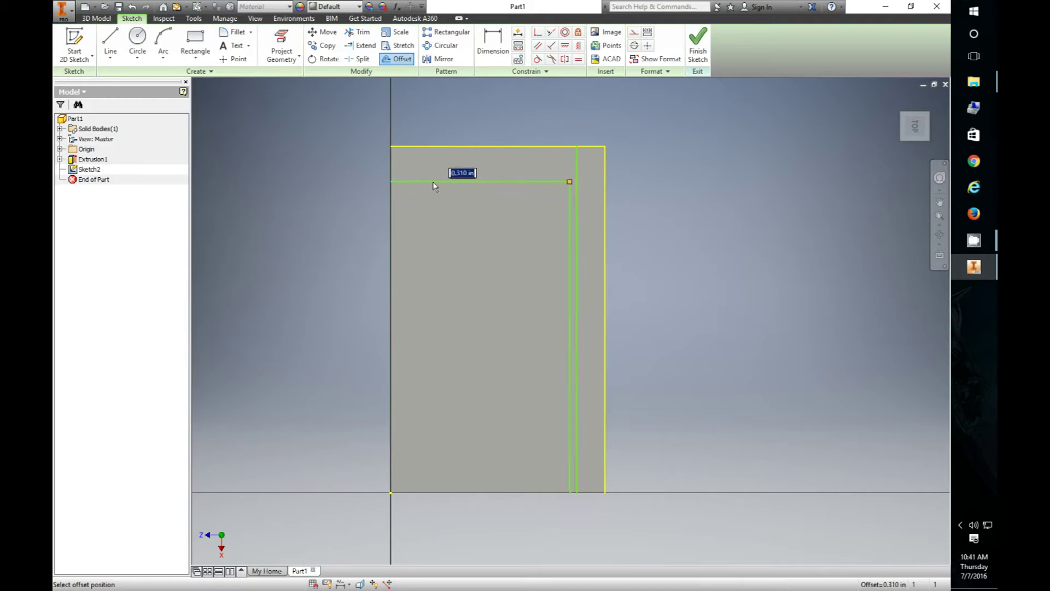
{"action": "left_click", "coordinate": [441, 166]}
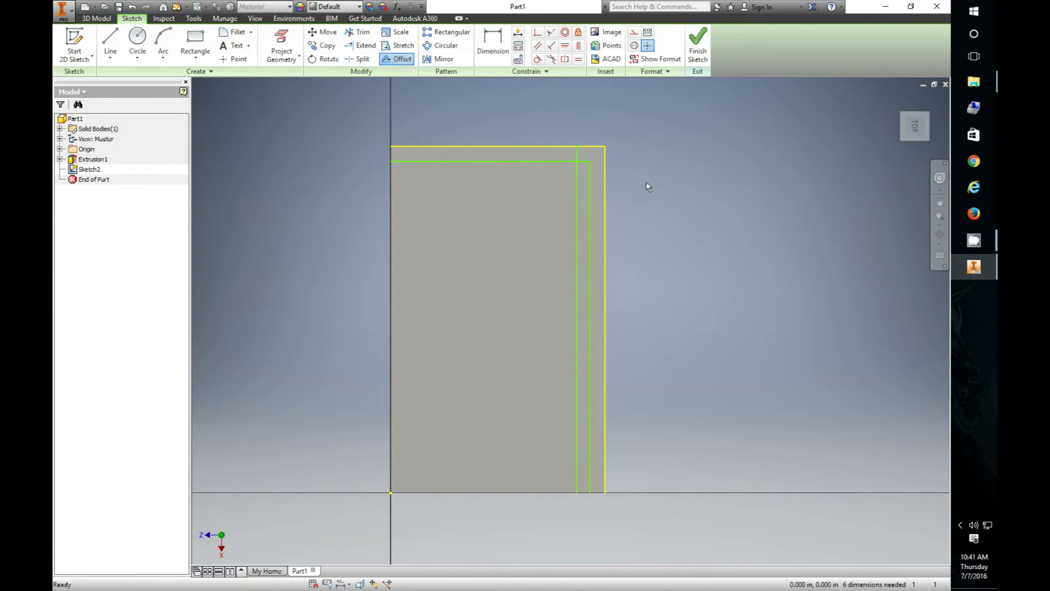
- Delete the surplus vertical line from the second offset, keeping its horizontal line
{"action": "key", "text": "Escape"}
{"action": "left_click", "coordinate": [591, 194]}
{"action": "key", "text": "Delete"}
- Dimension the horizontal offset line from the upper edge and the vertical offset line from the right-hand edge, accepting the drawn distances
{"action": "key", "text": "d"}
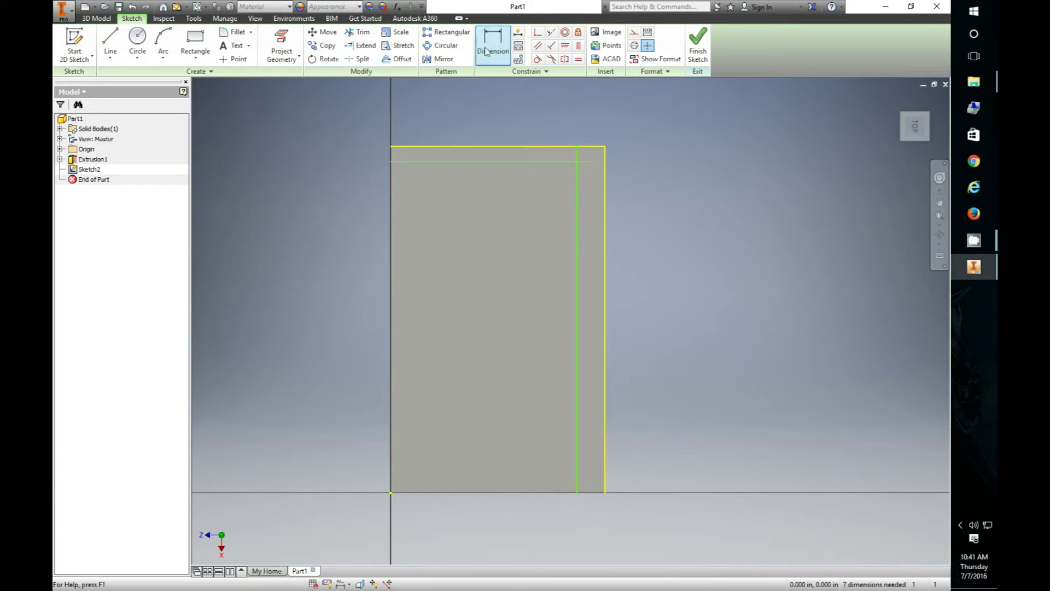
{"action": "left_click", "coordinate": [425, 145]}
{"action": "left_click", "coordinate": [425, 161]}
{"action": "left_click", "coordinate": [352, 155]}
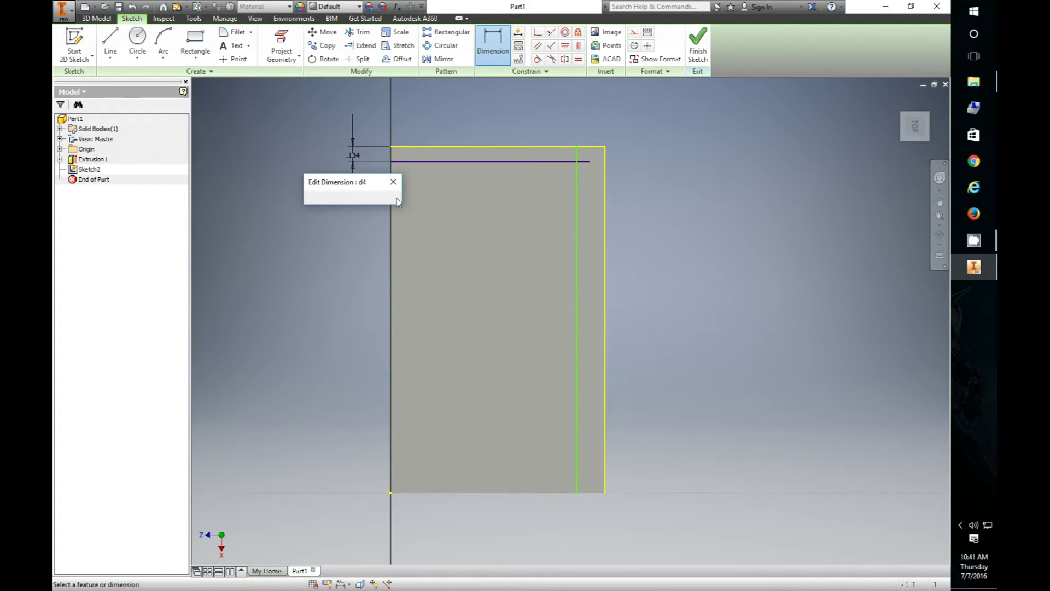
{"action": "key", "text": "Return"}
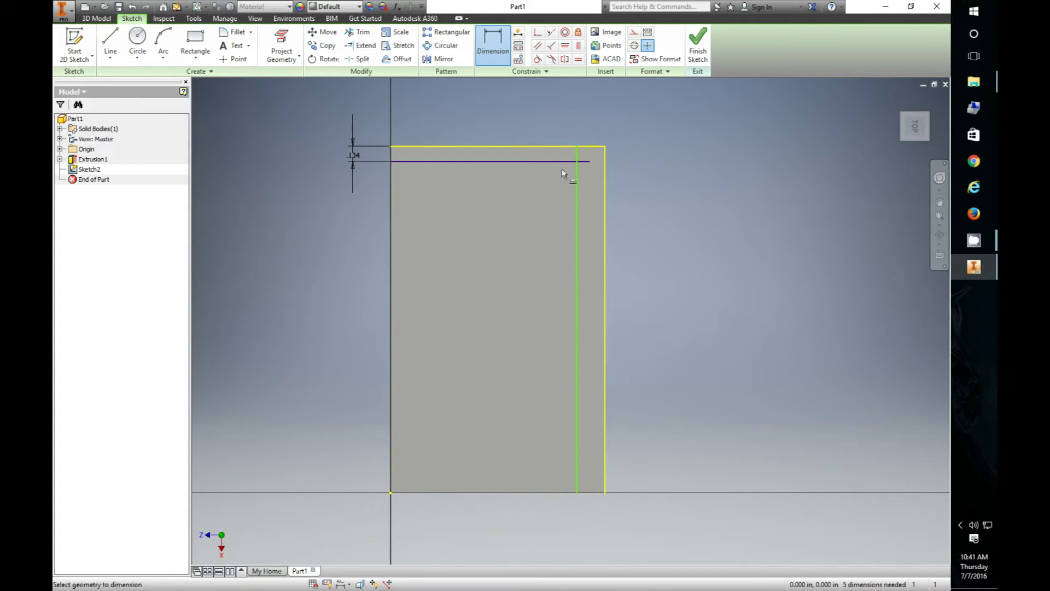
{"action": "left_click", "coordinate": [576, 207]}
{"action": "left_click", "coordinate": [600, 134]}
{"action": "left_click", "coordinate": [593, 120]}
{"action": "key", "text": "Return"}
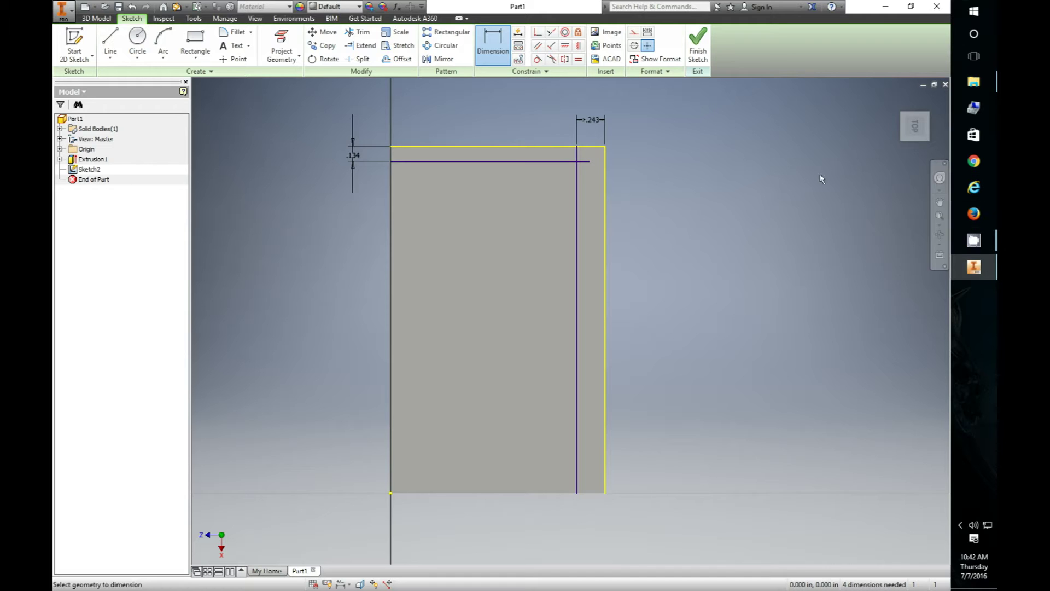
- Open the Calculator and, starting from the 1.855 in width, divide the remaining 0.455 in by 2 for the margin
{"action": "key", "text": "super+r"}
{"action": "type", "text": "calc"}
{"action": "key", "text": "Return"}
{"action": "left_click_drag", "start_coordinate": [211, 76], "coordinate": [233, 127]}
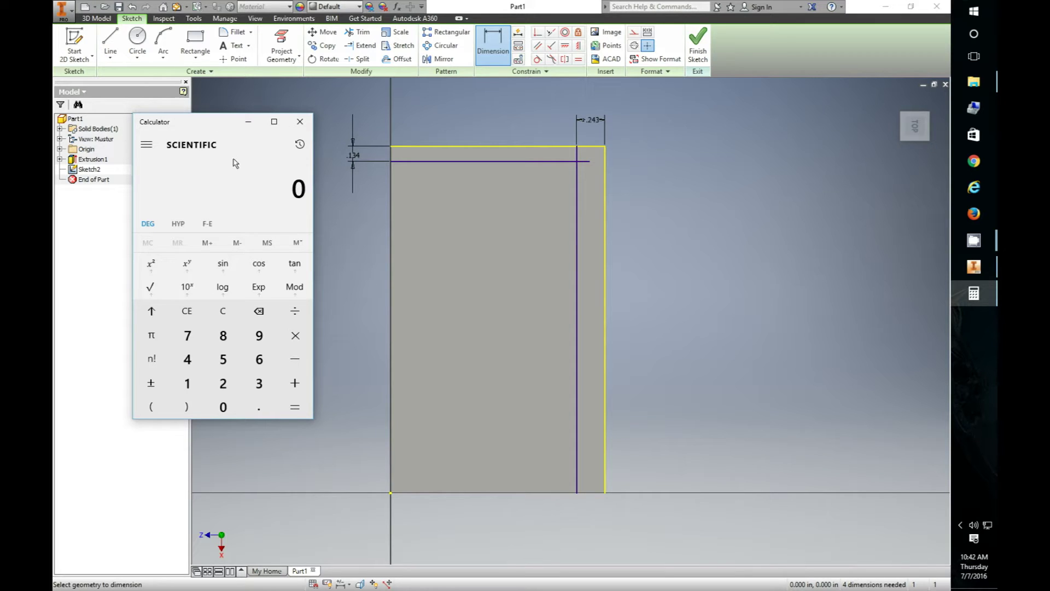
{"action": "type", "text": "1.855"}
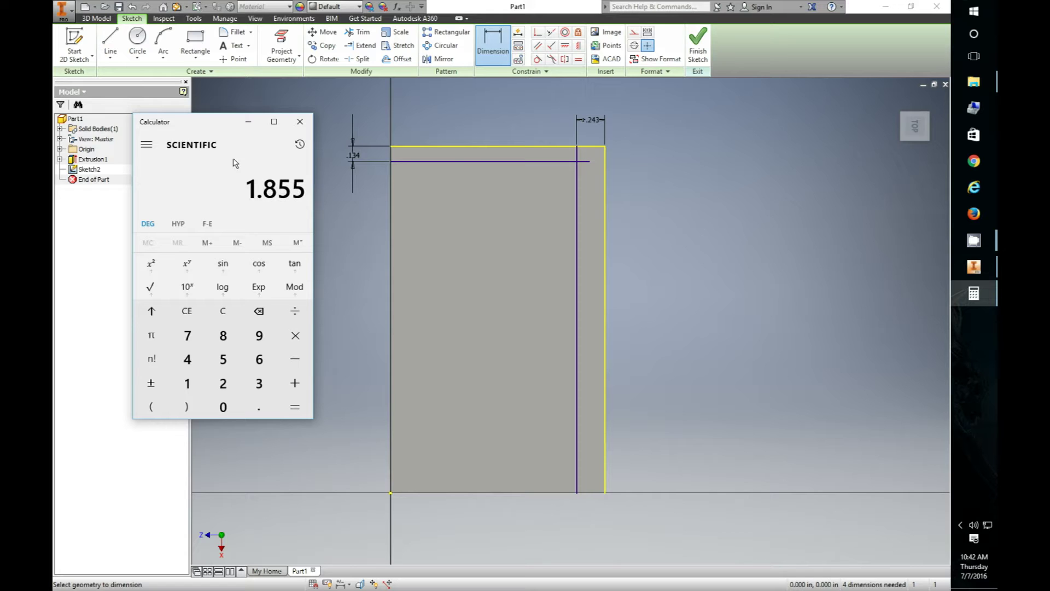
{"action": "key", "text": "minus"}
{"action": "type", "text": ".455"}
{"action": "left_click", "coordinate": [294, 383]}
{"action": "left_click", "coordinate": [223, 382]}
{"action": "left_click", "coordinate": [295, 407]}
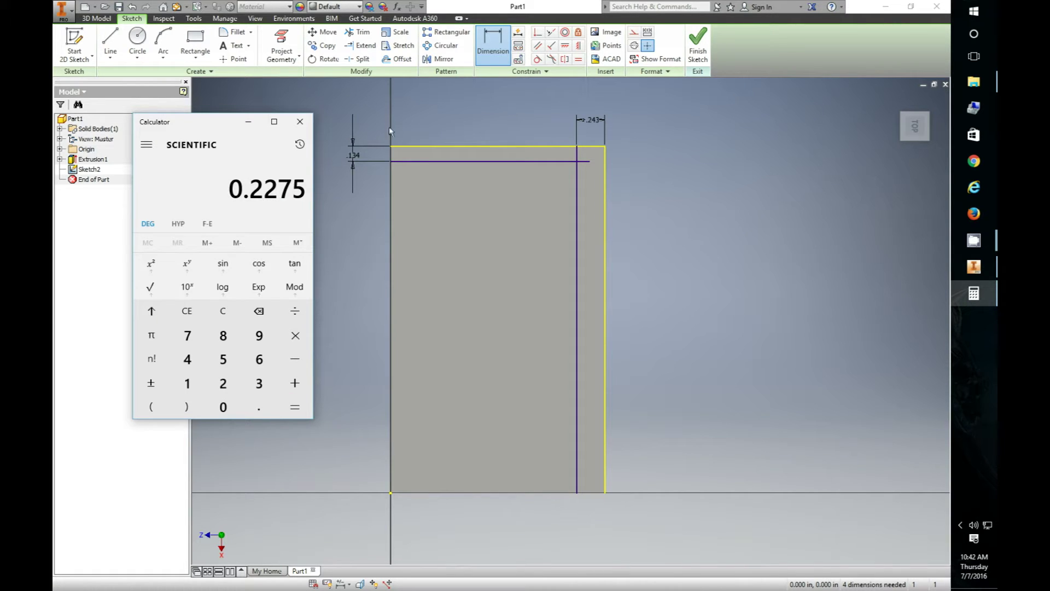
- Set the distance between the upper edge and the horizontal offset line to 0.2275 in
{"action": "left_click", "coordinate": [352, 153]}
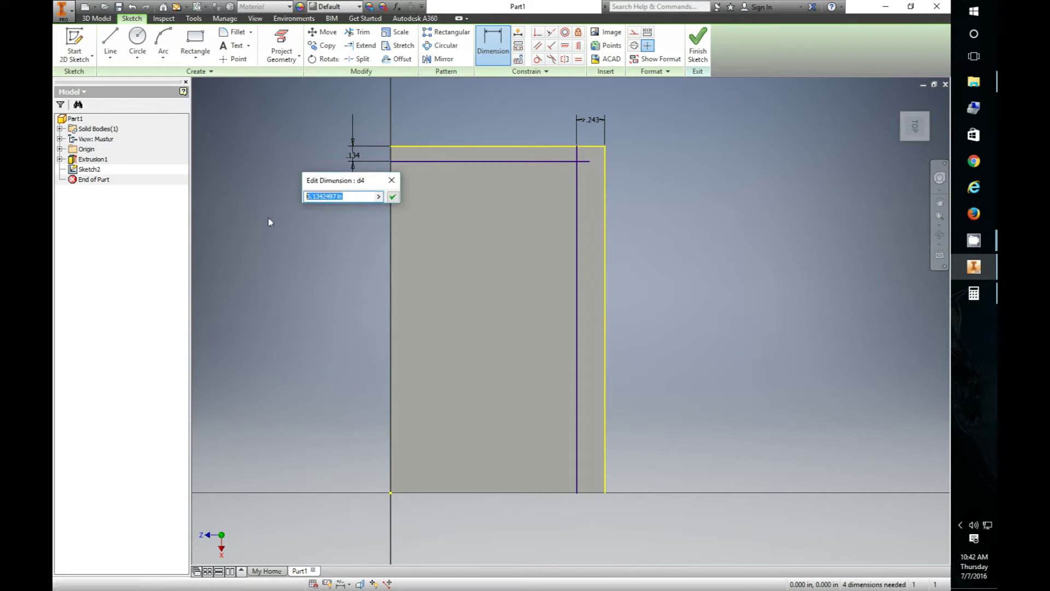
{"action": "type", "text": ".2275"}
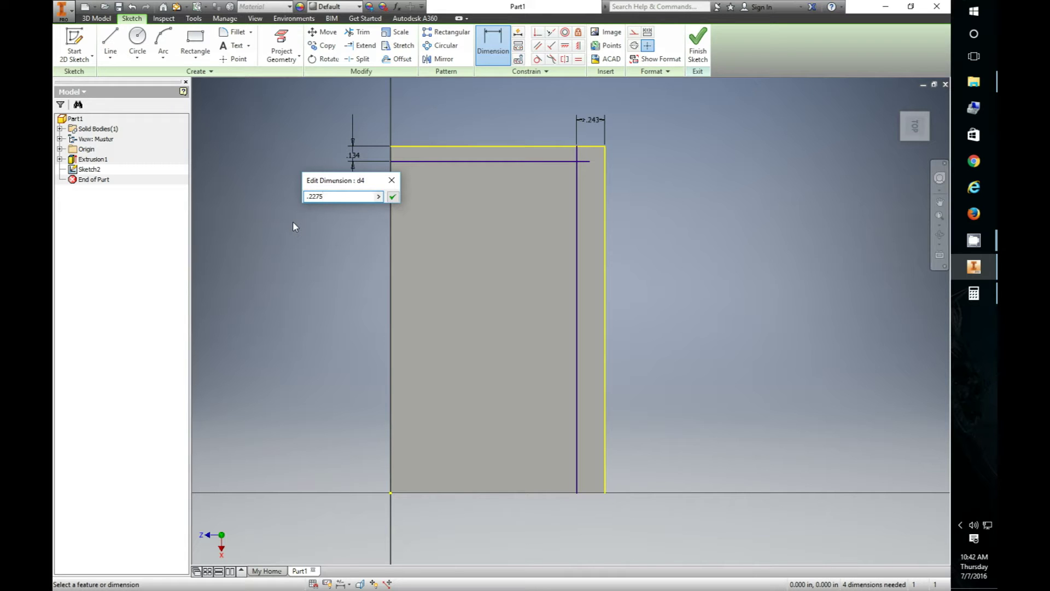
{"action": "key", "text": "Return"}
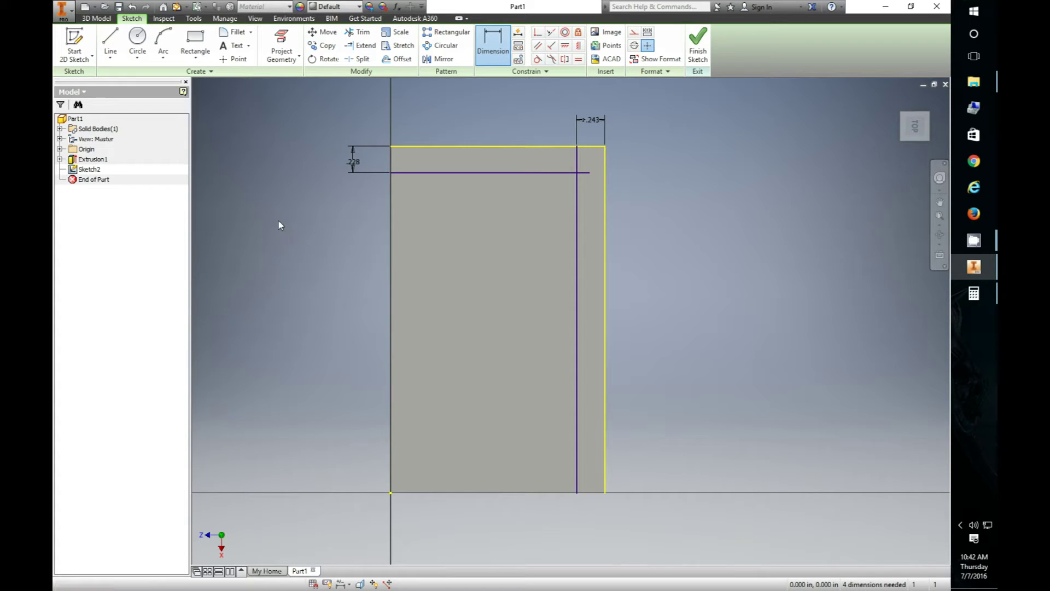
- Switch back to the Calculator and compute half the difference between 3 and 2.7
{"action": "left_click", "coordinate": [973, 293]}
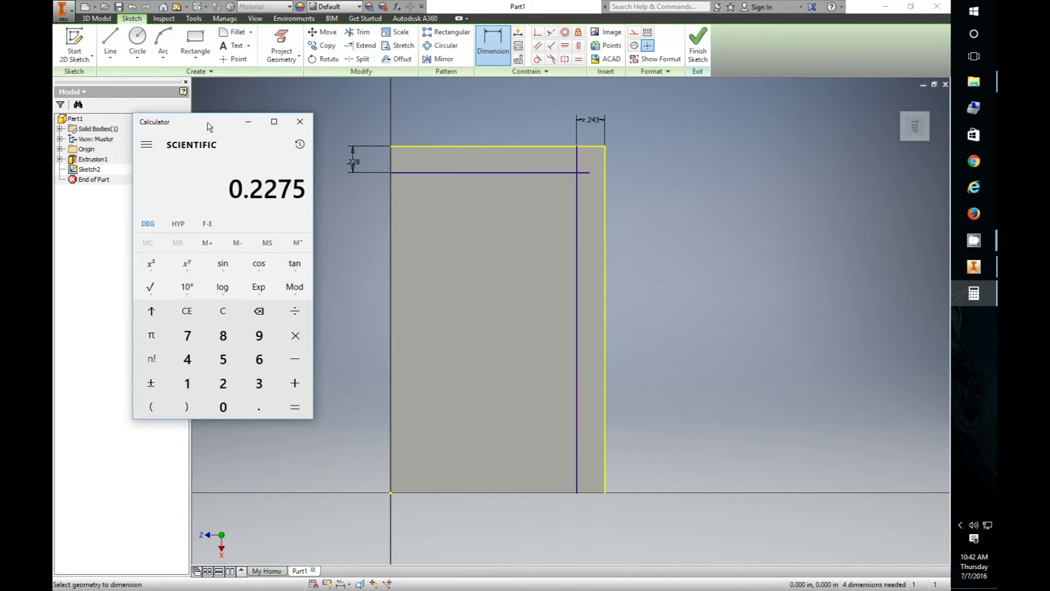
{"action": "key", "text": "Escape"}
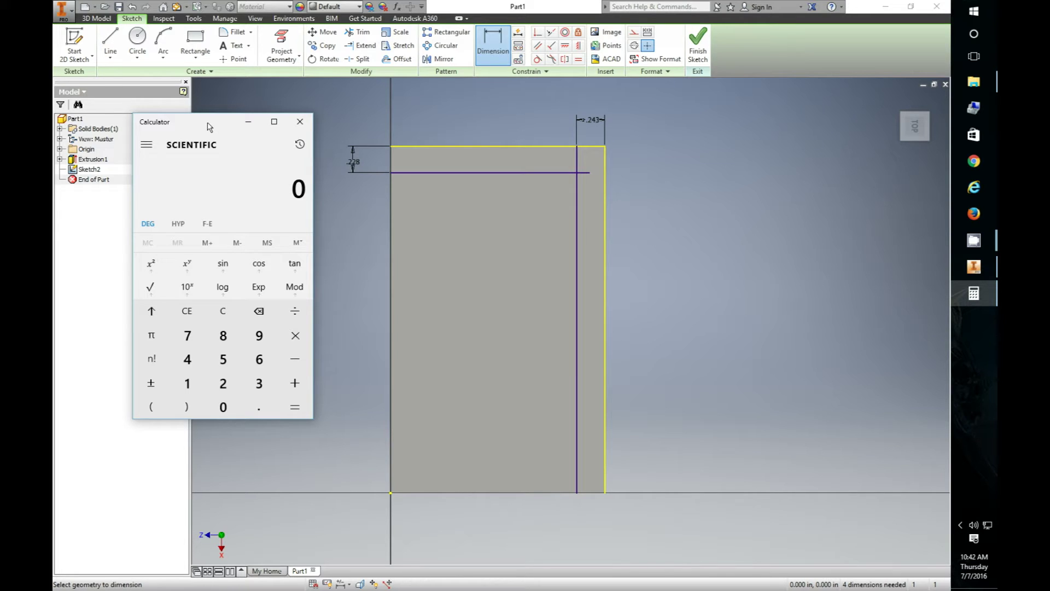
{"action": "type", "text": "3-2.7"}
{"action": "key", "text": "Return"}
{"action": "type", "text": "/2"}
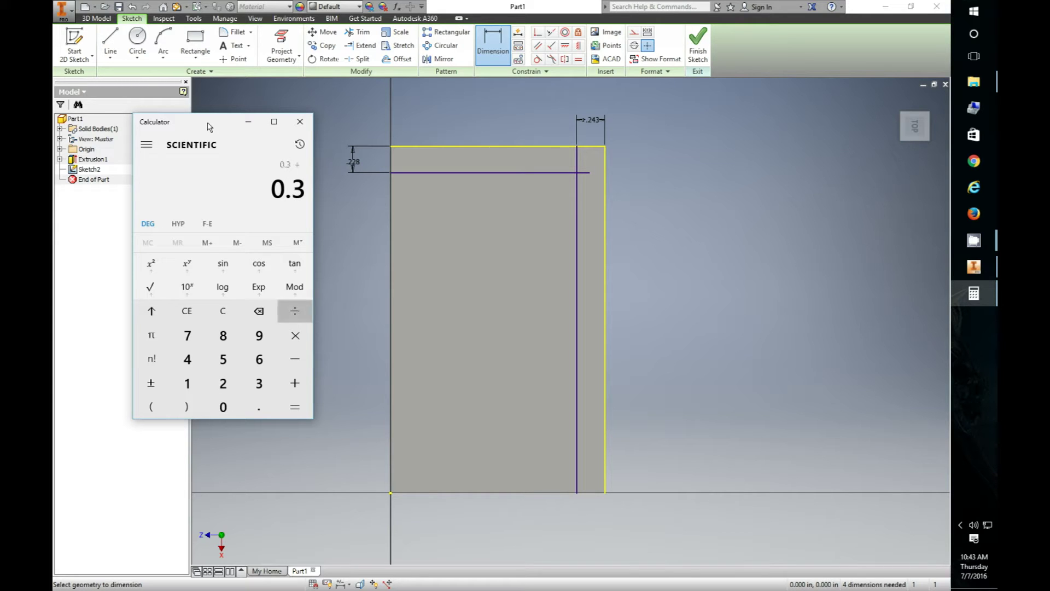
{"action": "key", "text": "Return"}
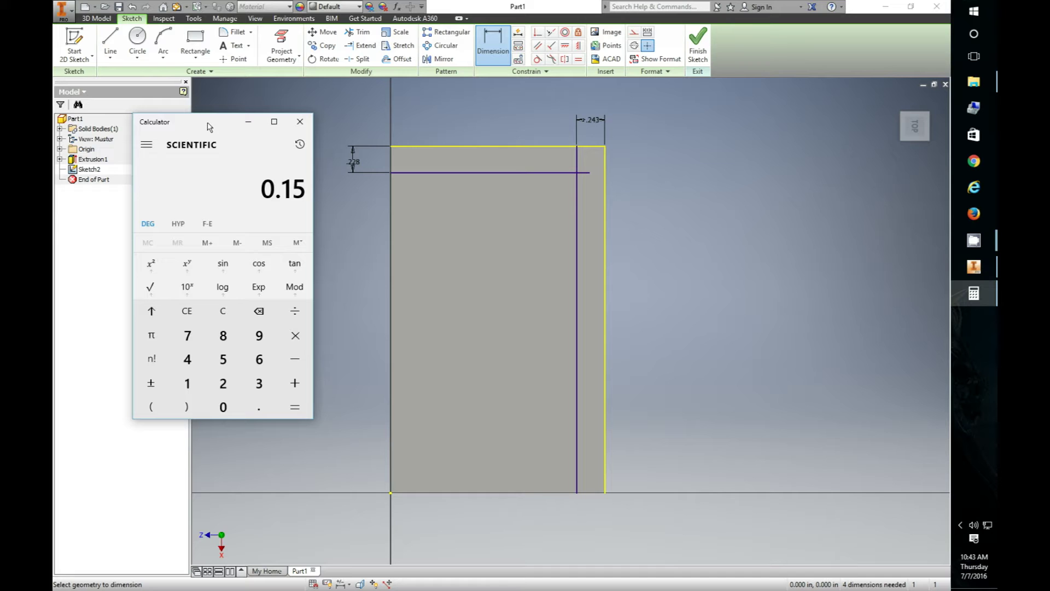
- Set the distance between the right-hand edge and the vertical offset line to 0.15 in
{"action": "double_click", "coordinate": [596, 120]}
{"action": "type", "text": ".15"}
{"action": "key", "text": "Return"}
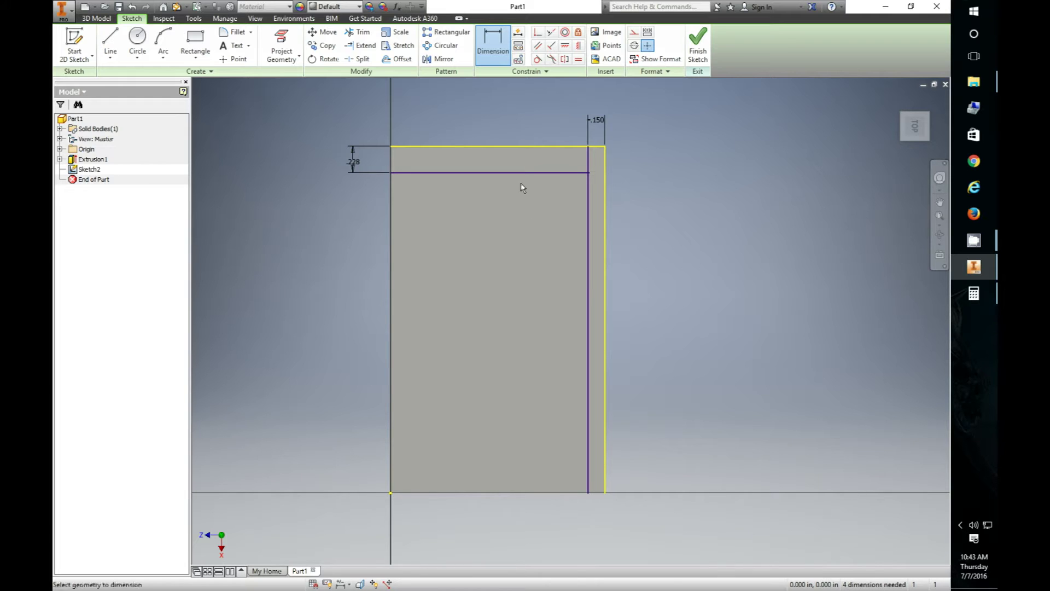
- Set the horizontal offset line 0.15 in from the upper edge and the vertical offset line 0.228 in from the right-hand edge
{"action": "double_click", "coordinate": [353, 162]}
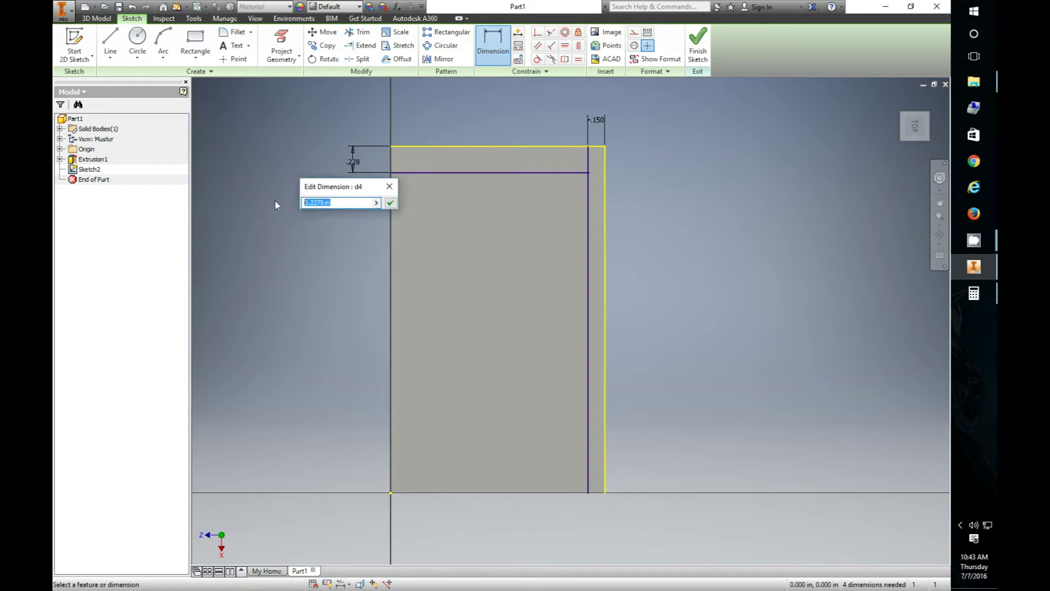
{"action": "type", "text": ".15"}
{"action": "key", "text": "Return"}
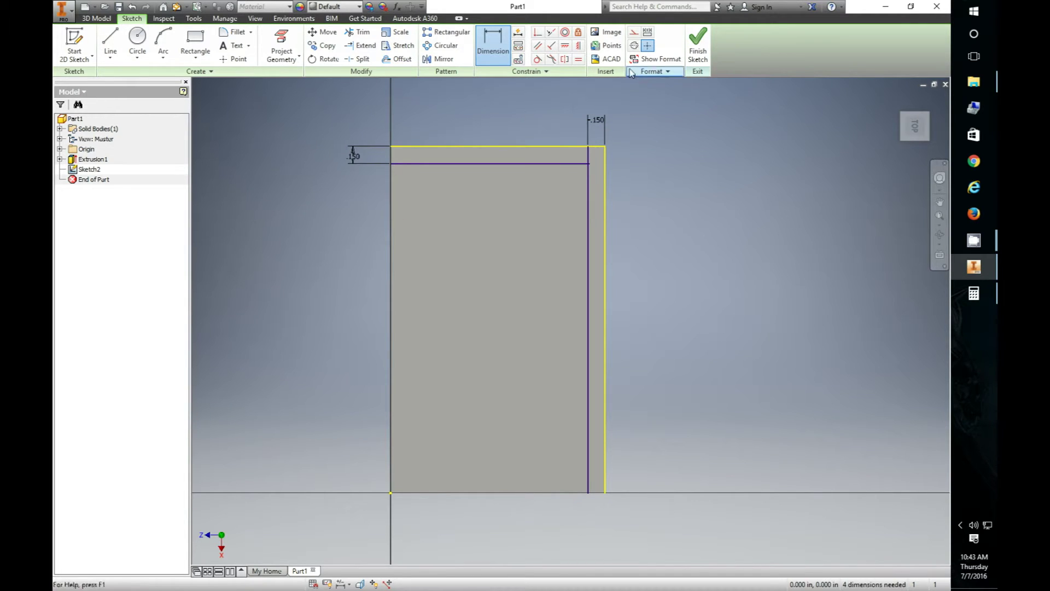
{"action": "left_click", "coordinate": [592, 123]}
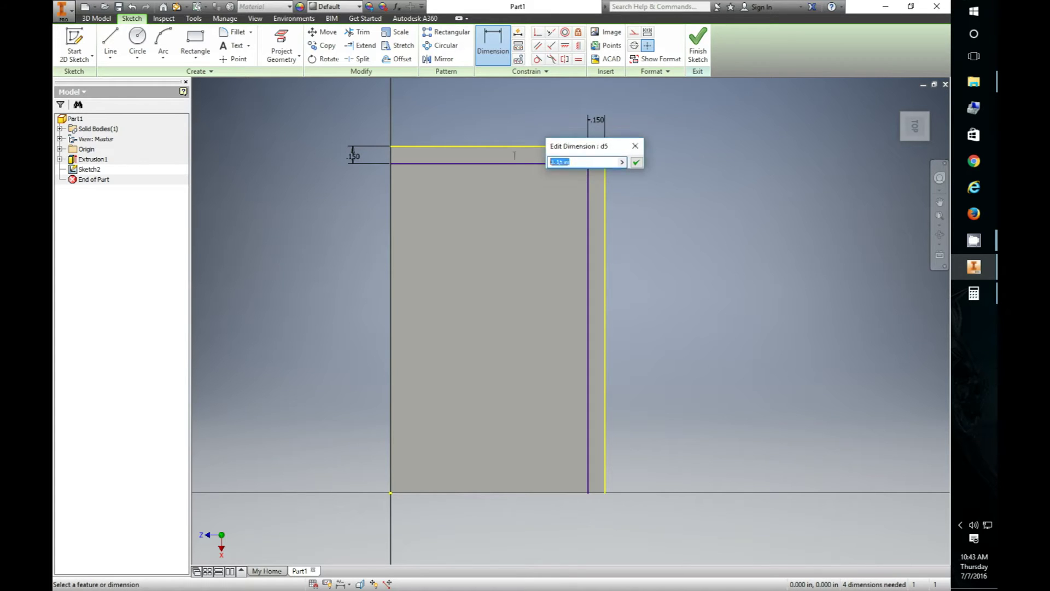
{"action": "type", "text": ".228"}
{"action": "key", "text": "Return"}
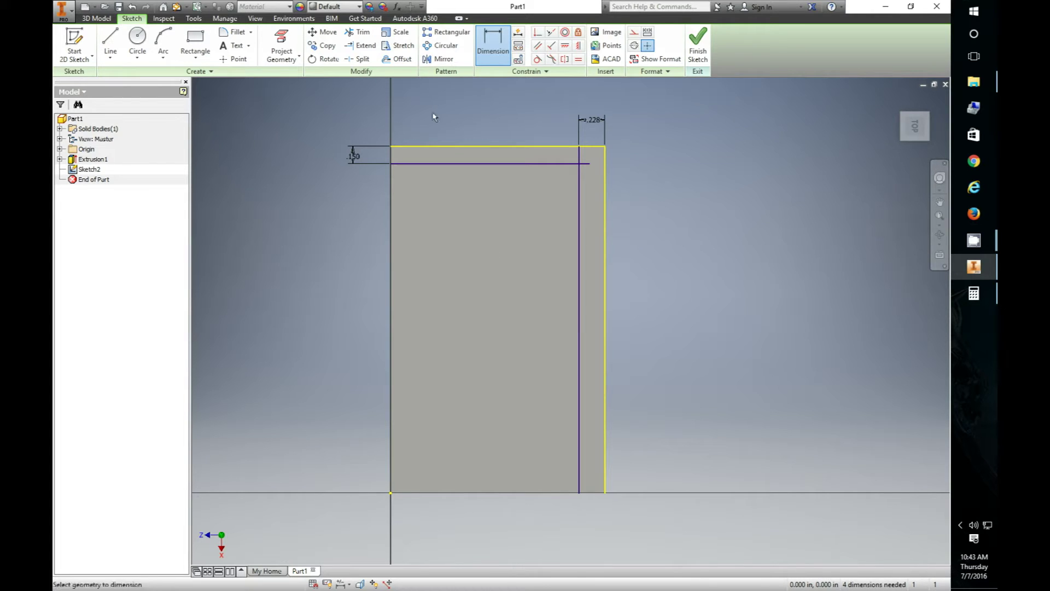
{"action": "left_click", "coordinate": [351, 160]}
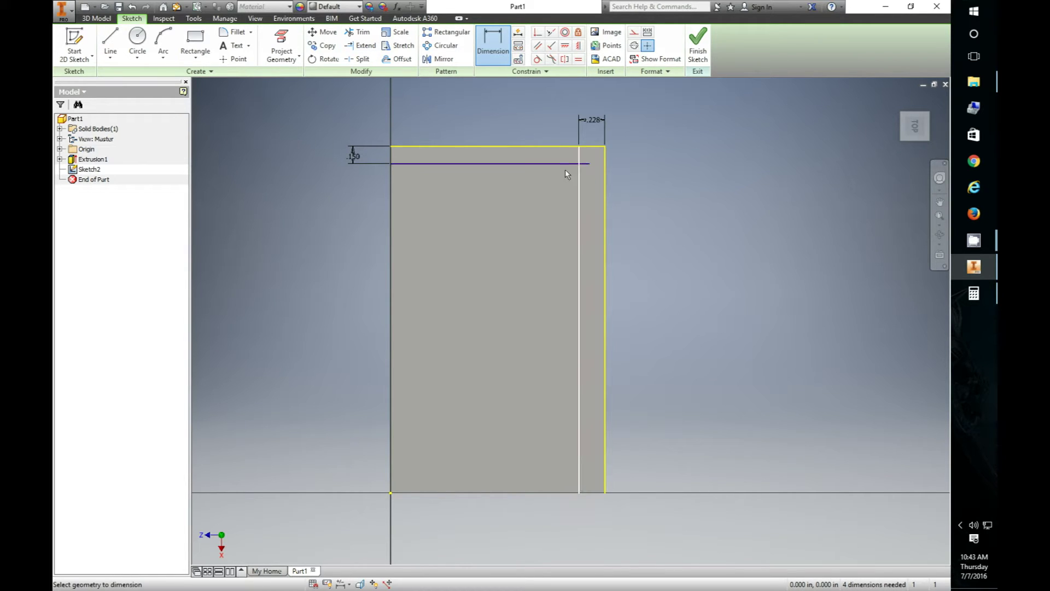
{"action": "left_click", "coordinate": [195, 41]}
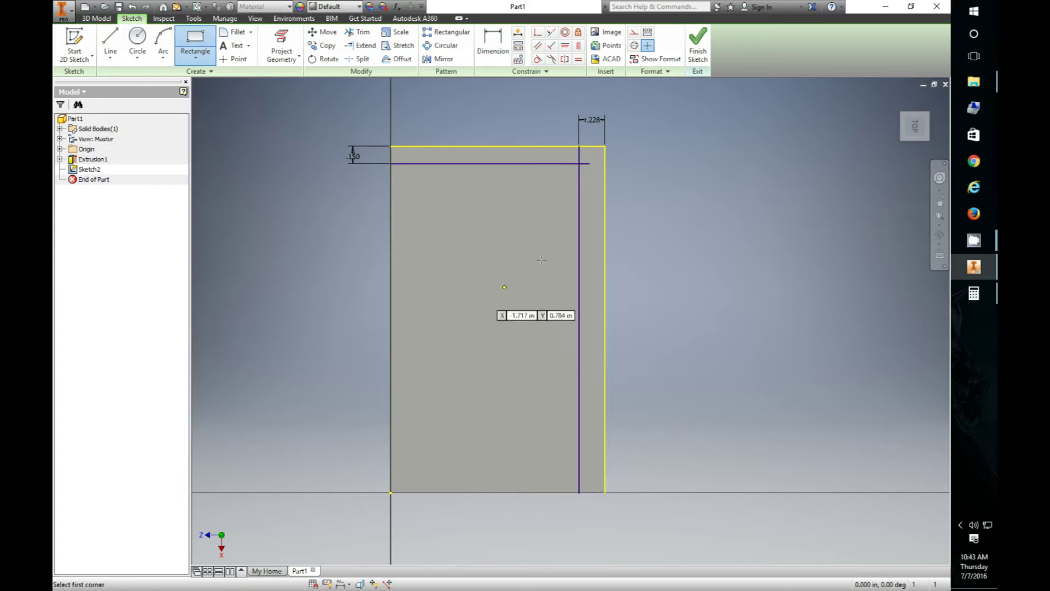
{"action": "left_click", "coordinate": [579, 163]}
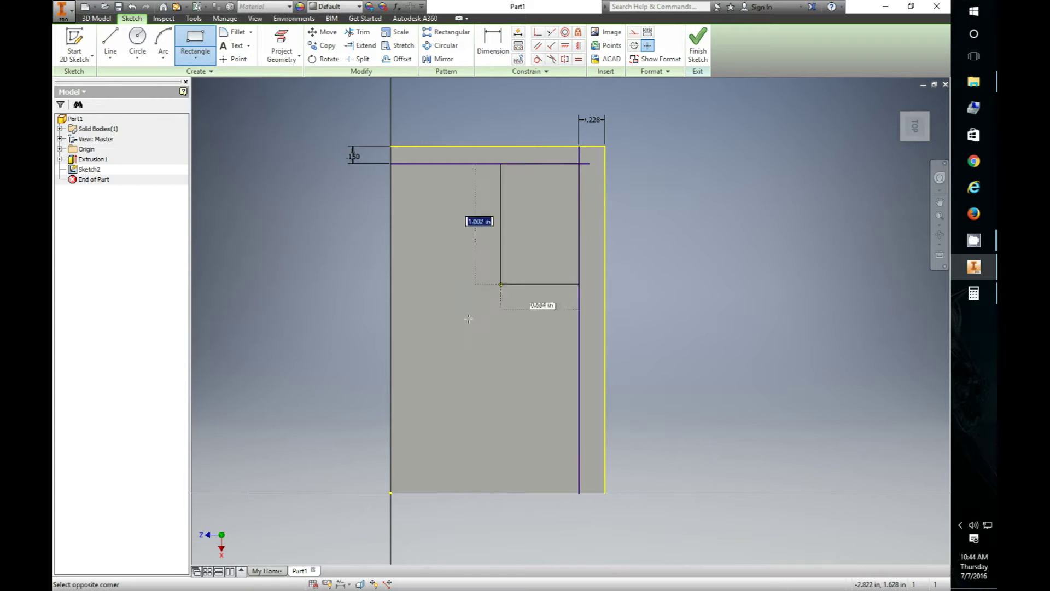
{"action": "left_click", "coordinate": [427, 385]}
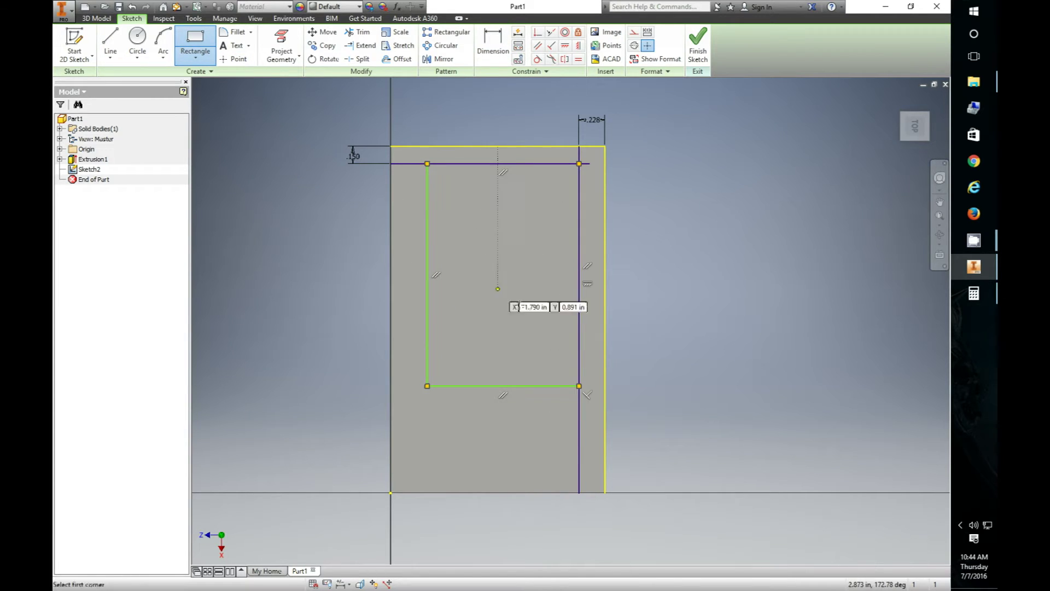
{"action": "key", "text": "z"}
{"action": "key", "text": "ctrl+z"}
- Draw a rectangle 2.7 in high and 1.4 in wide from the offset lines' intersection and finish the sketch
{"action": "left_click", "coordinate": [196, 41]}
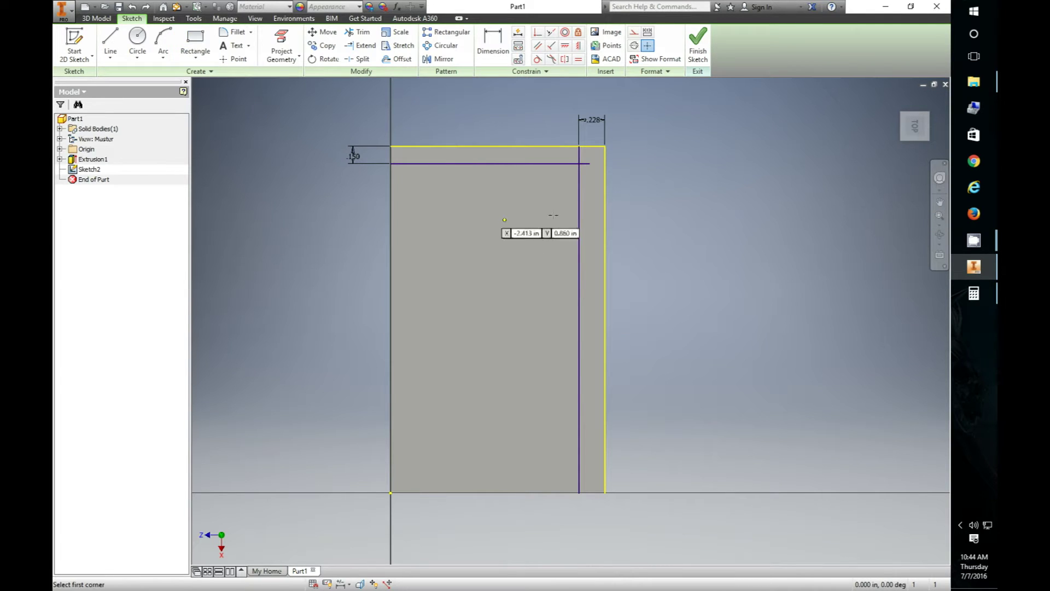
{"action": "left_click", "coordinate": [579, 163]}
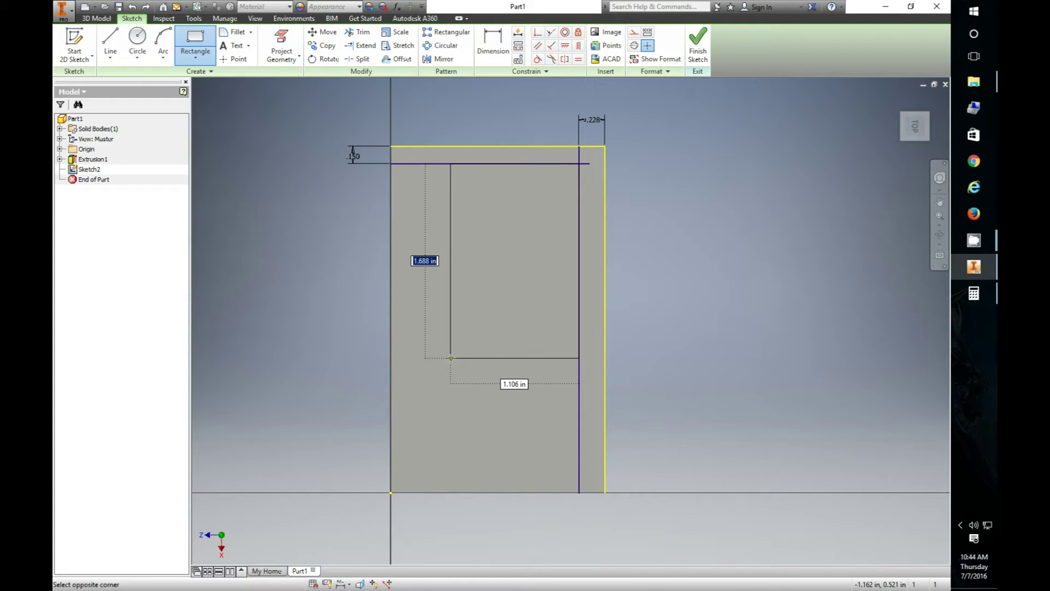
{"action": "type", "text": "2.7"}
{"action": "key", "text": "Tab"}
{"action": "type", "text": "1."}
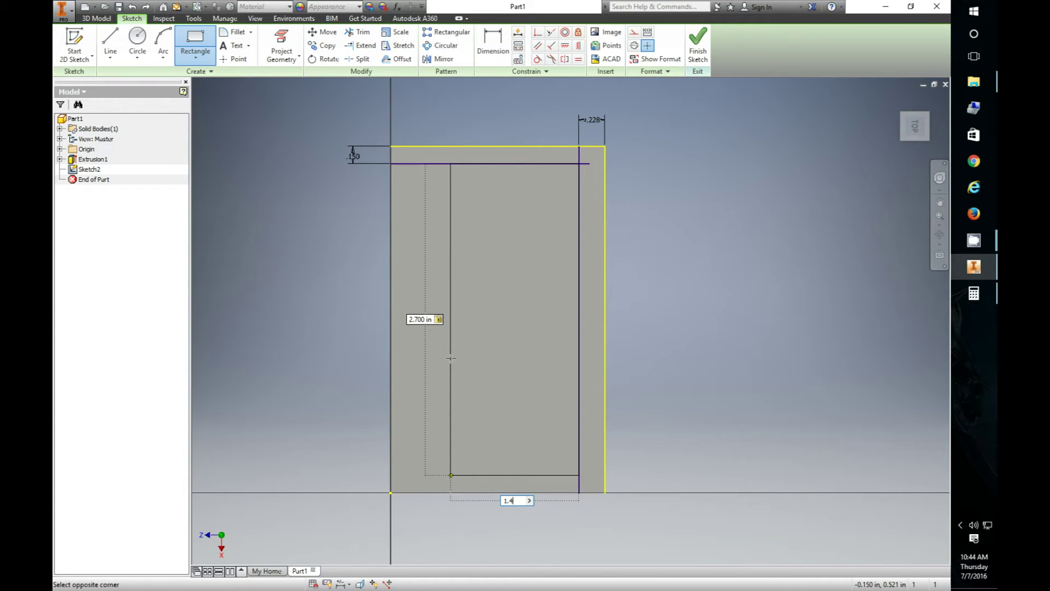
{"action": "type", "text": "4"}
{"action": "key", "text": "Return"}
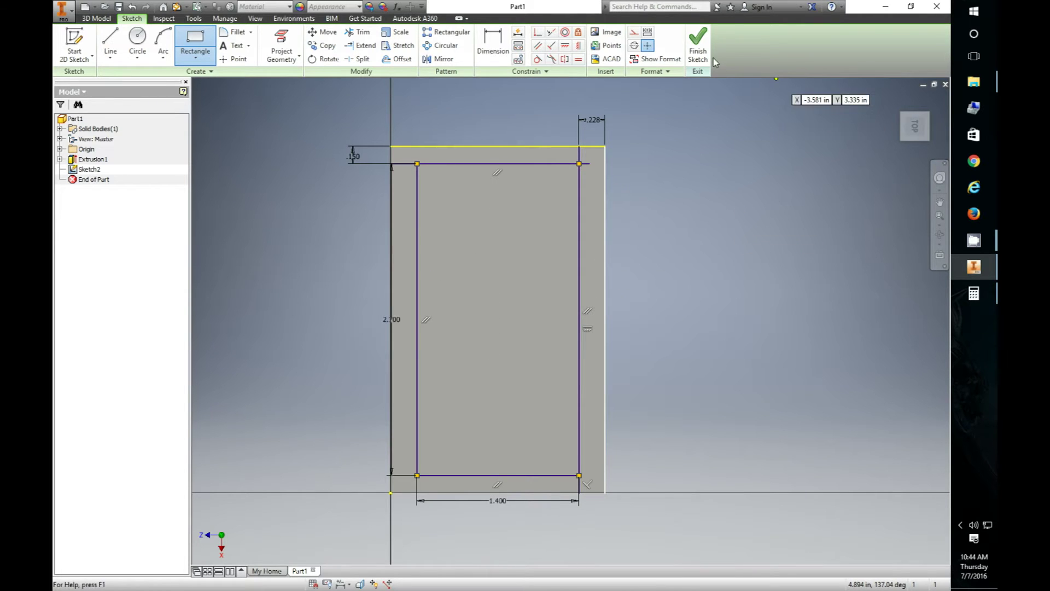
{"action": "left_click", "coordinate": [698, 47]}
- Set up an Extrude of the inner rectangle as a cut directed down into the block
{"action": "scroll", "coordinate": [356, 422], "scroll_direction": "up", "scroll_amount": 3}
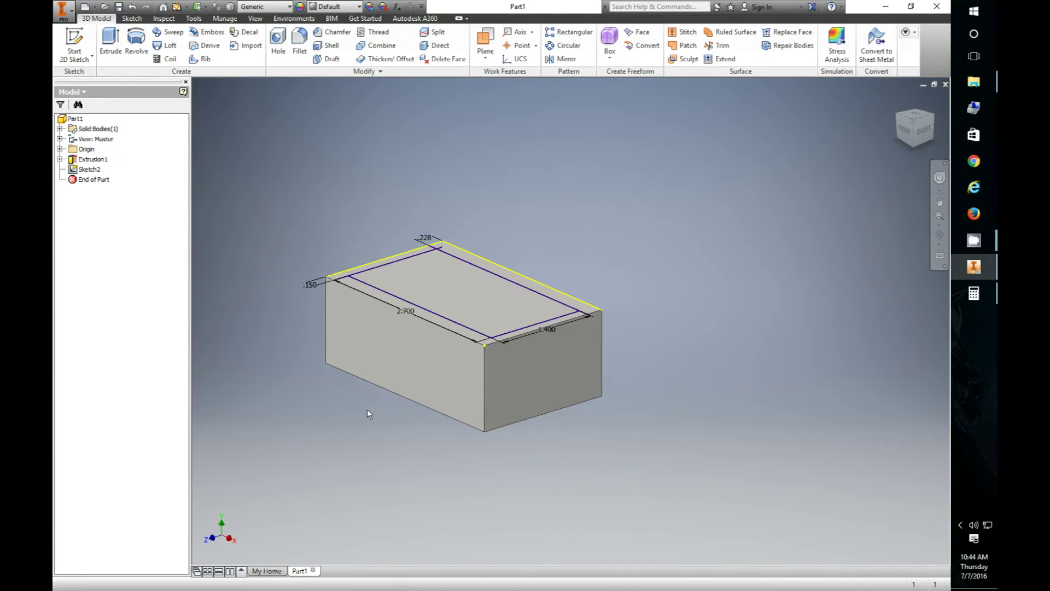
{"action": "scroll", "coordinate": [391, 216], "scroll_direction": "down", "scroll_amount": 3}
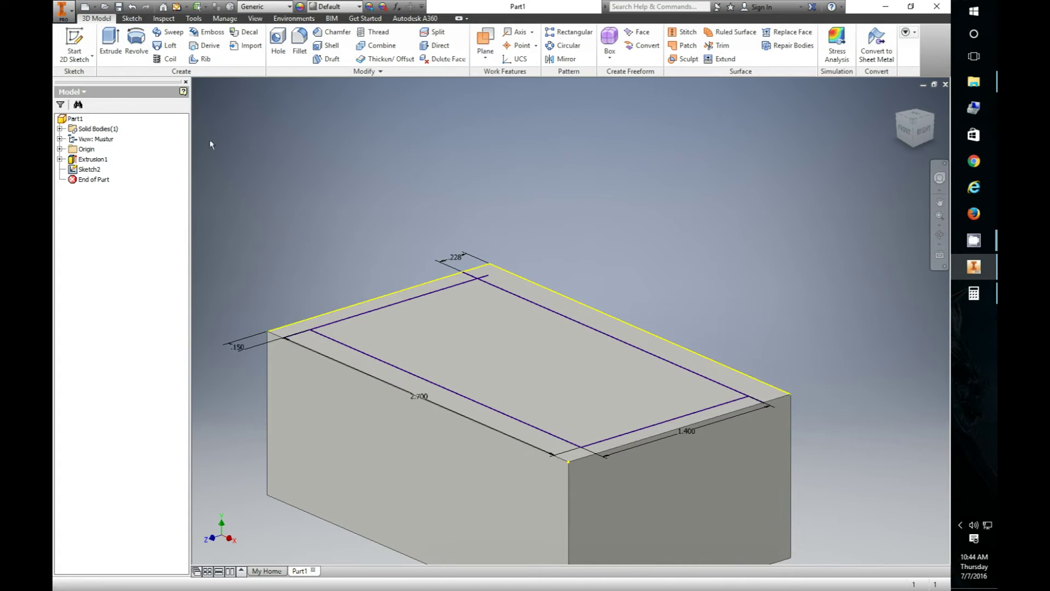
{"action": "scroll", "coordinate": [543, 238], "scroll_direction": "up", "scroll_amount": 2}
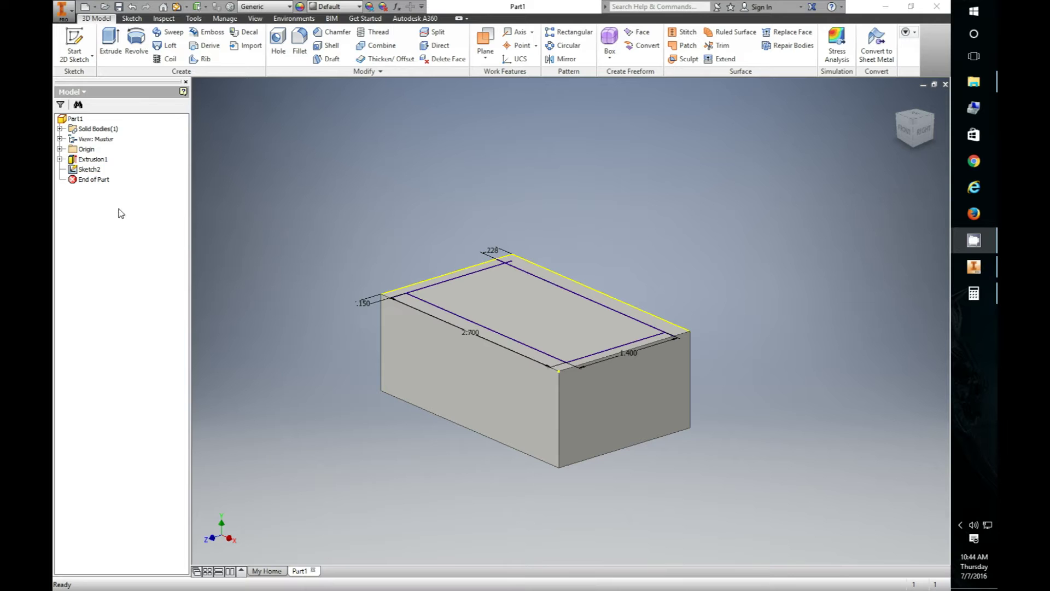
{"action": "left_click", "coordinate": [111, 46]}
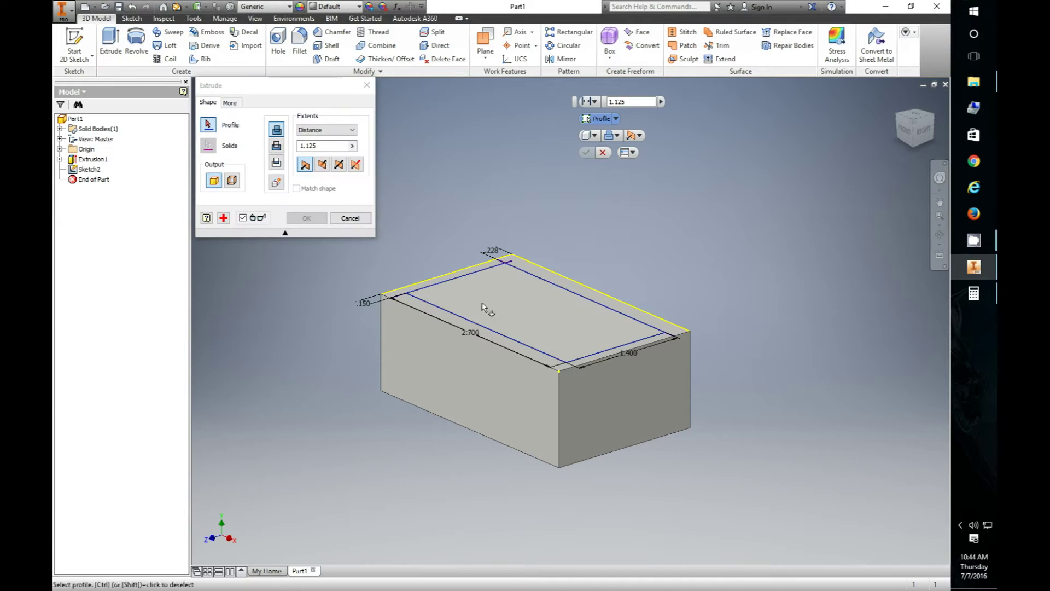
{"action": "left_click", "coordinate": [520, 319]}
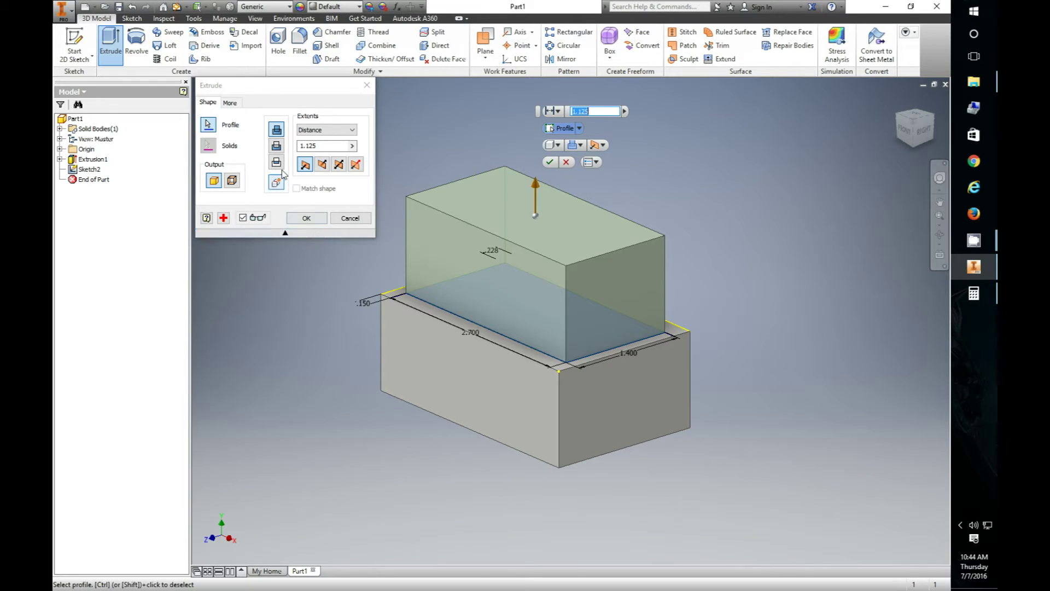
{"action": "left_click", "coordinate": [325, 161]}
{"action": "left_click", "coordinate": [277, 146]}
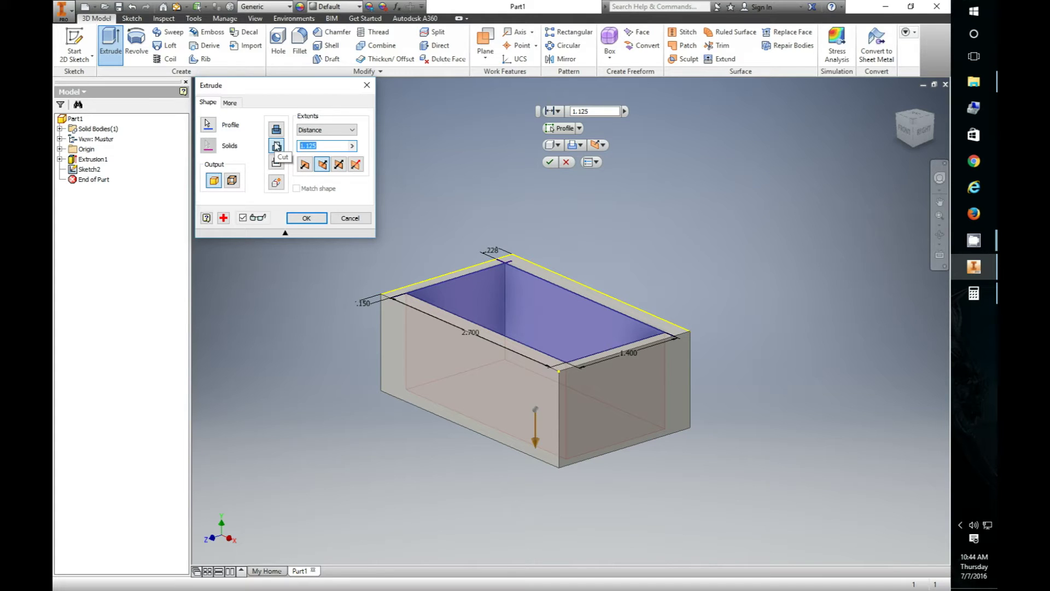
- Set the cut depth to 1 in, inspect the preview from several sides and create the pocket
{"action": "middle_click_drag", "start_coordinate": [486, 410], "coordinate": [489, 364], "text": "shift"}
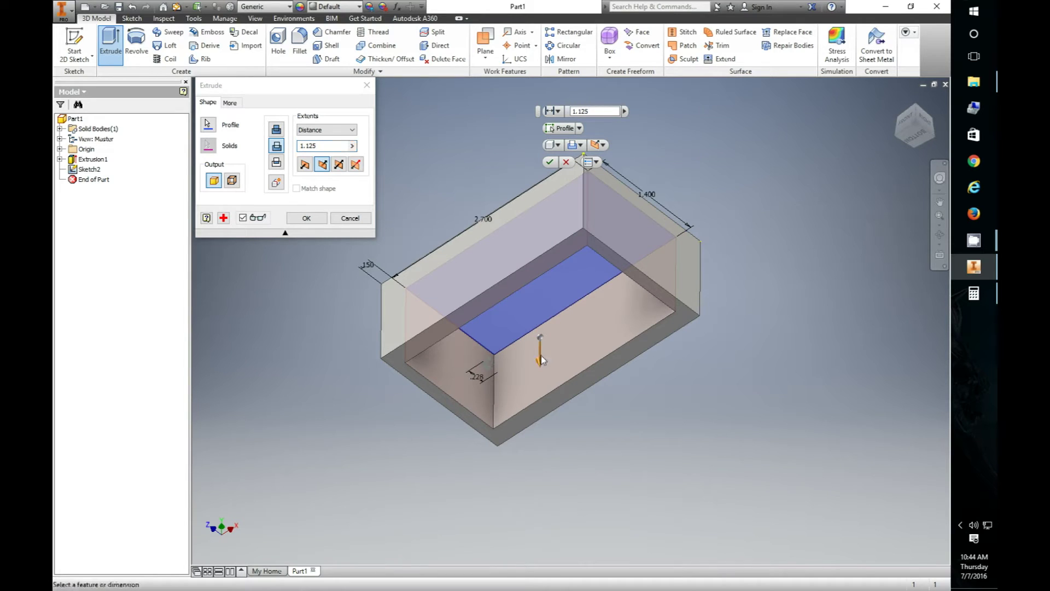
{"action": "left_click", "coordinate": [329, 147]}
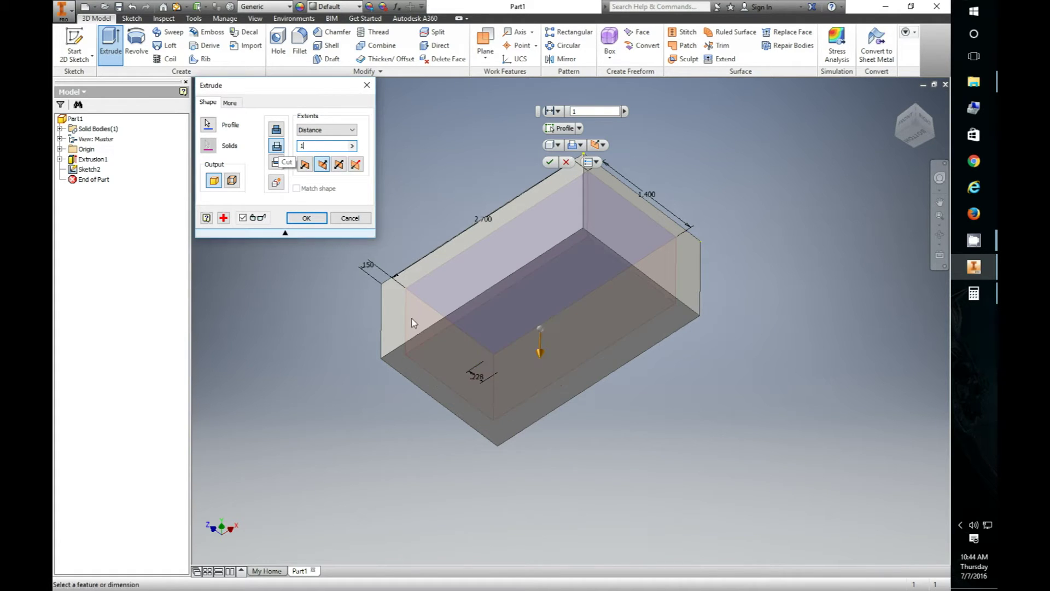
{"action": "middle_click_drag", "start_coordinate": [478, 265], "coordinate": [519, 308], "text": "shift"}
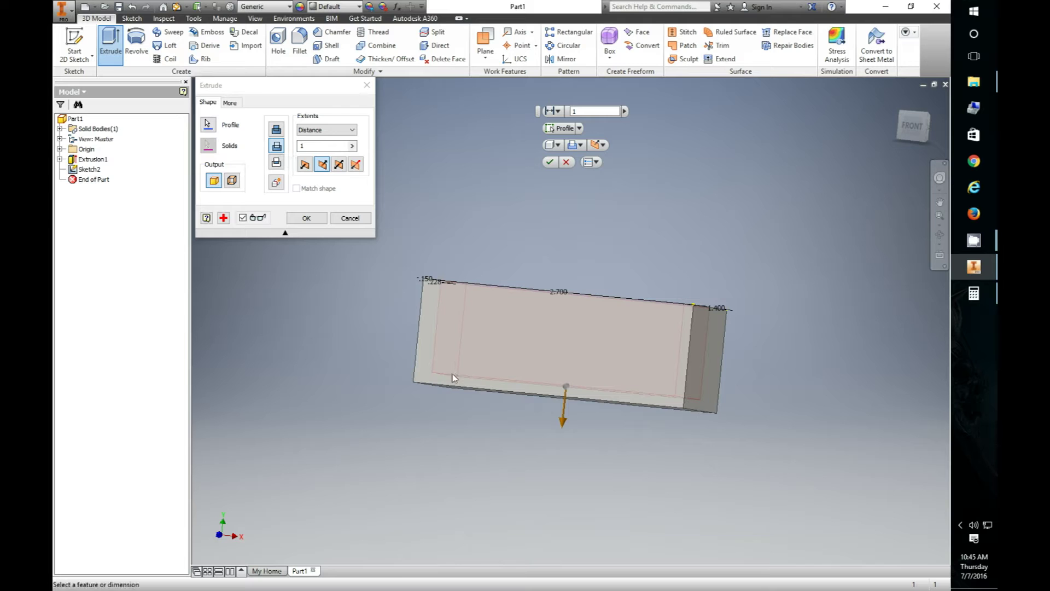
{"action": "scroll", "coordinate": [471, 397], "scroll_direction": "down", "scroll_amount": 3}
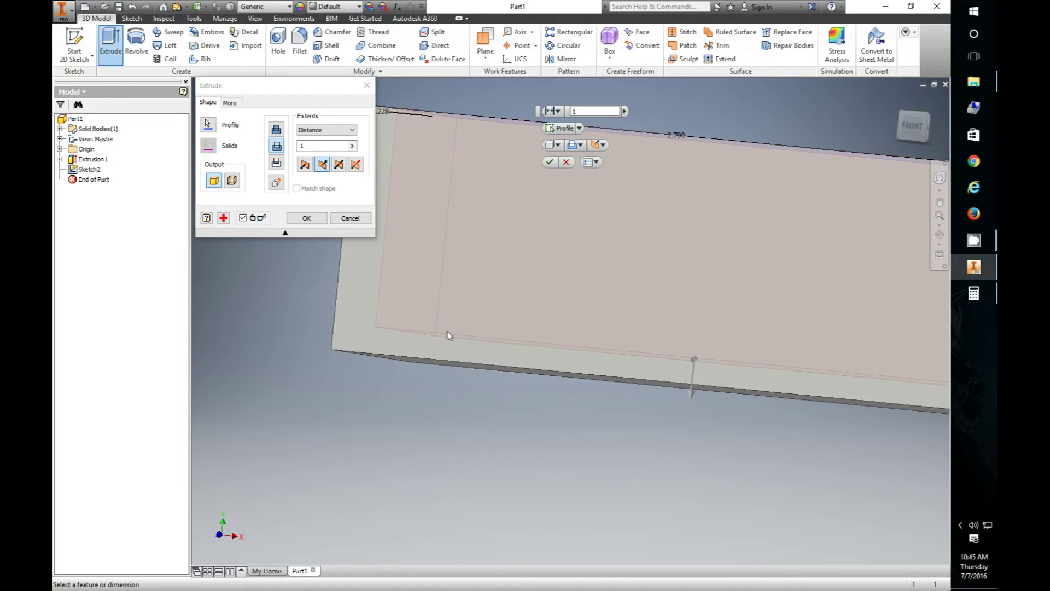
{"action": "scroll", "coordinate": [445, 353], "scroll_direction": "up", "scroll_amount": 3}
{"action": "middle_click_drag", "start_coordinate": [487, 313], "coordinate": [455, 286], "text": "shift"}
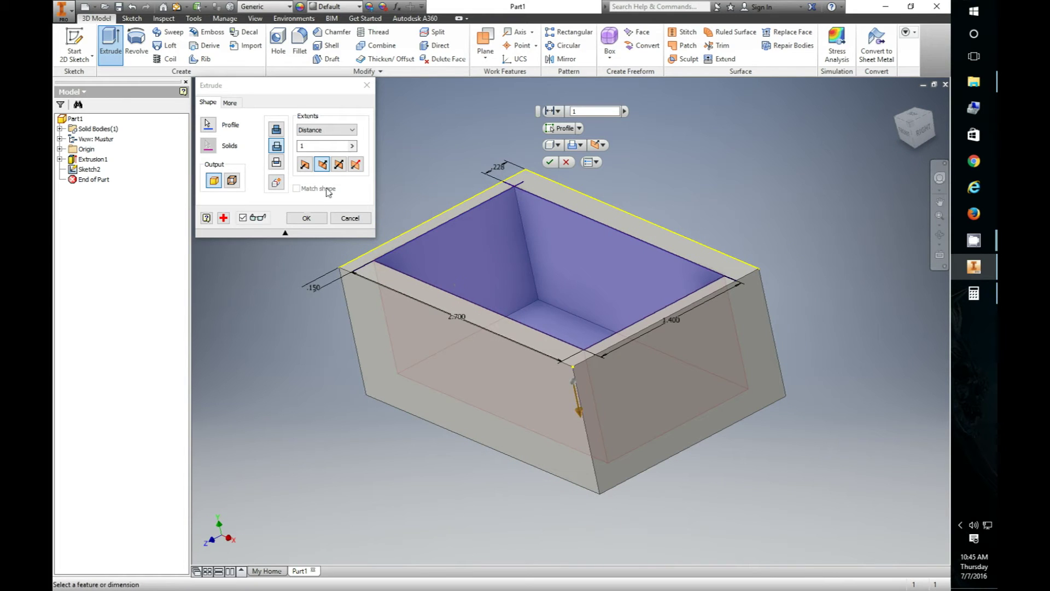
{"action": "left_click", "coordinate": [305, 219]}
{"action": "middle_click_drag", "start_coordinate": [383, 363], "coordinate": [365, 415], "text": "shift"}
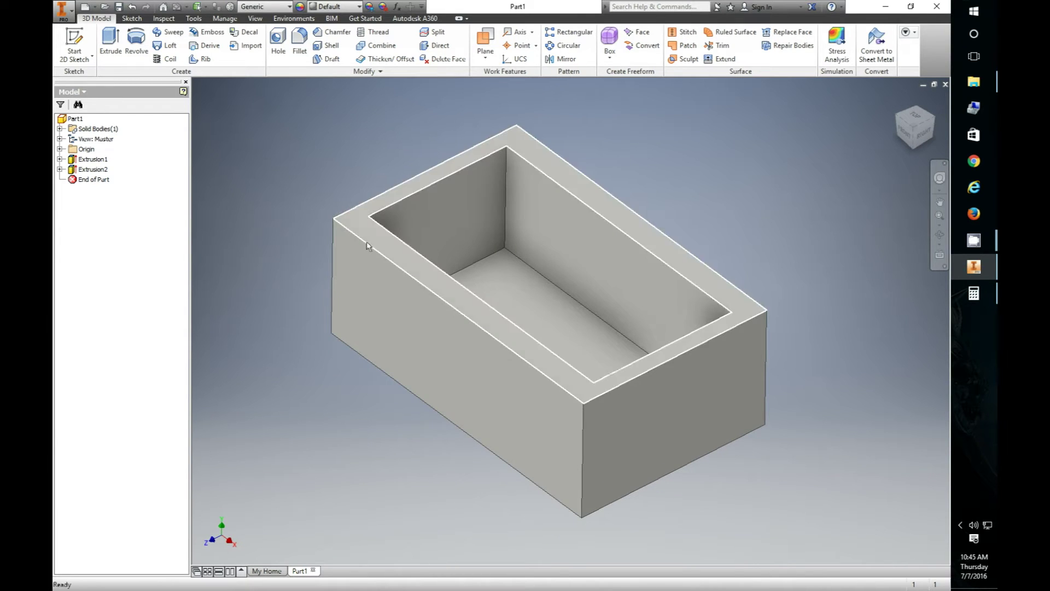
- Fillet the front long outer edge of the top face with a 0.125 in radius
{"action": "left_click", "coordinate": [299, 41]}
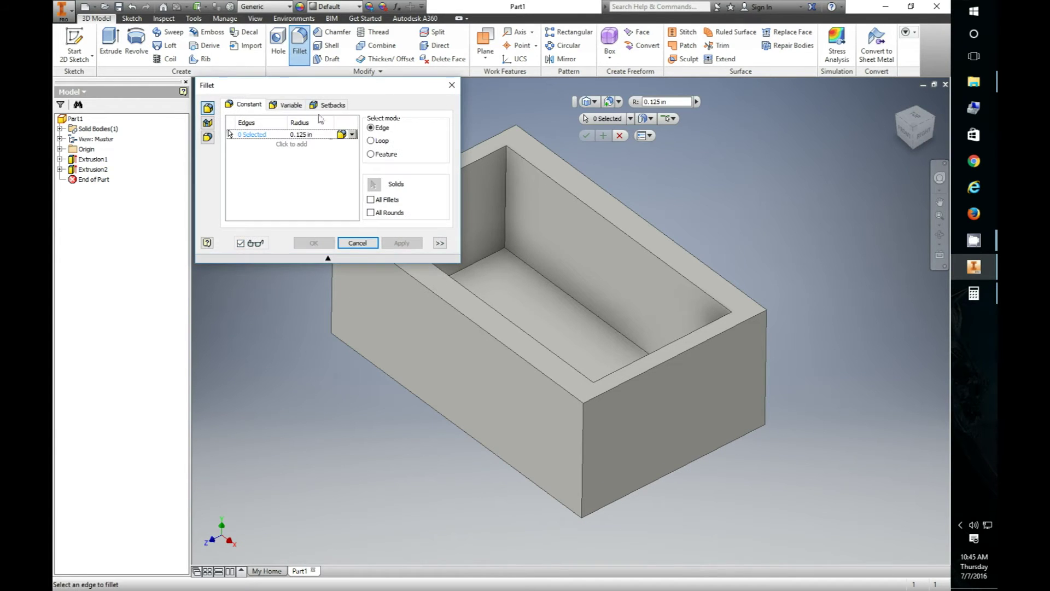
{"action": "left_click_drag", "start_coordinate": [324, 94], "coordinate": [209, 79]}
{"action": "left_click", "coordinate": [497, 341]}
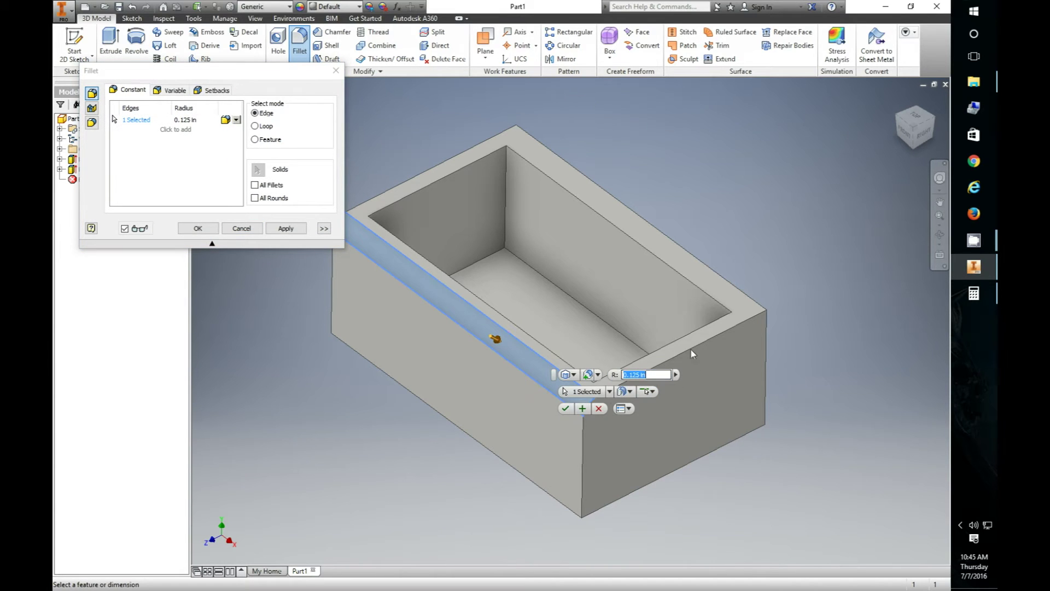
{"action": "key", "text": "Return"}
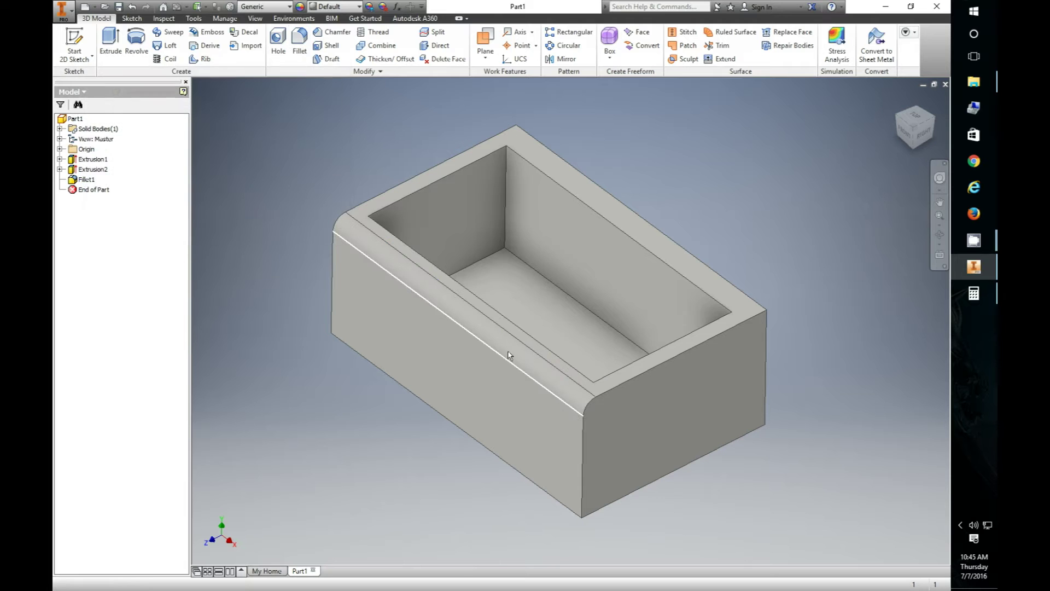
- Fillet the remaining three outer top edges and the vertical corner edges of the box with a 0.125 in radius
{"action": "left_click", "coordinate": [301, 43]}
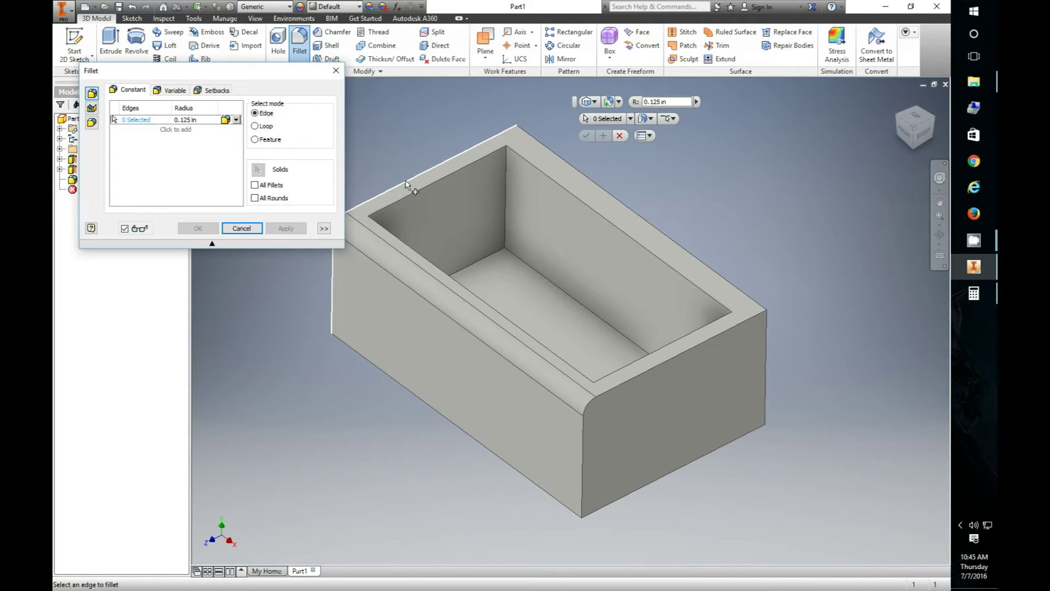
{"action": "left_click", "coordinate": [643, 374]}
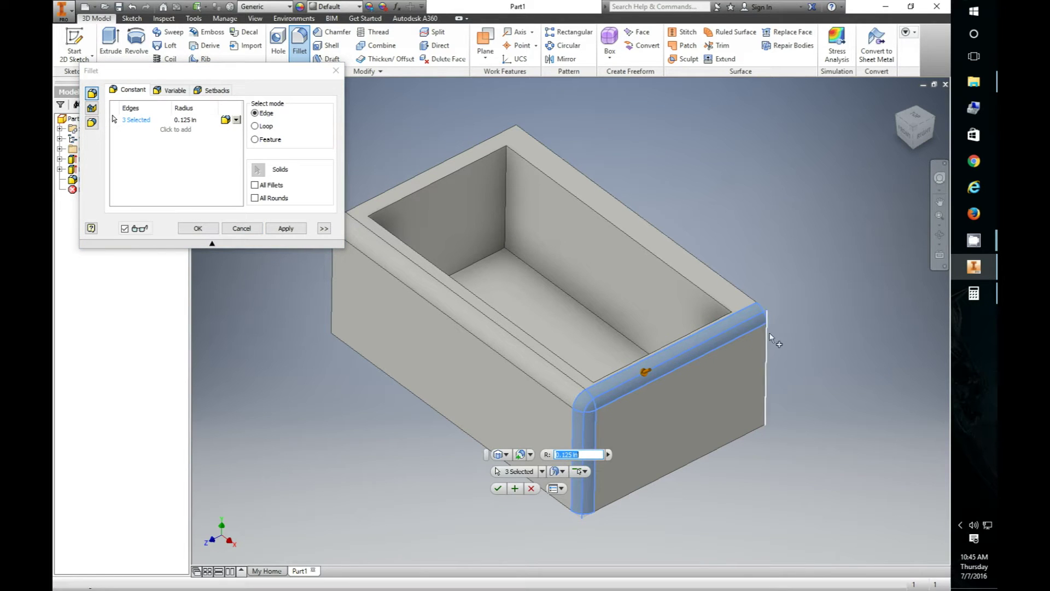
{"action": "left_click", "coordinate": [716, 273]}
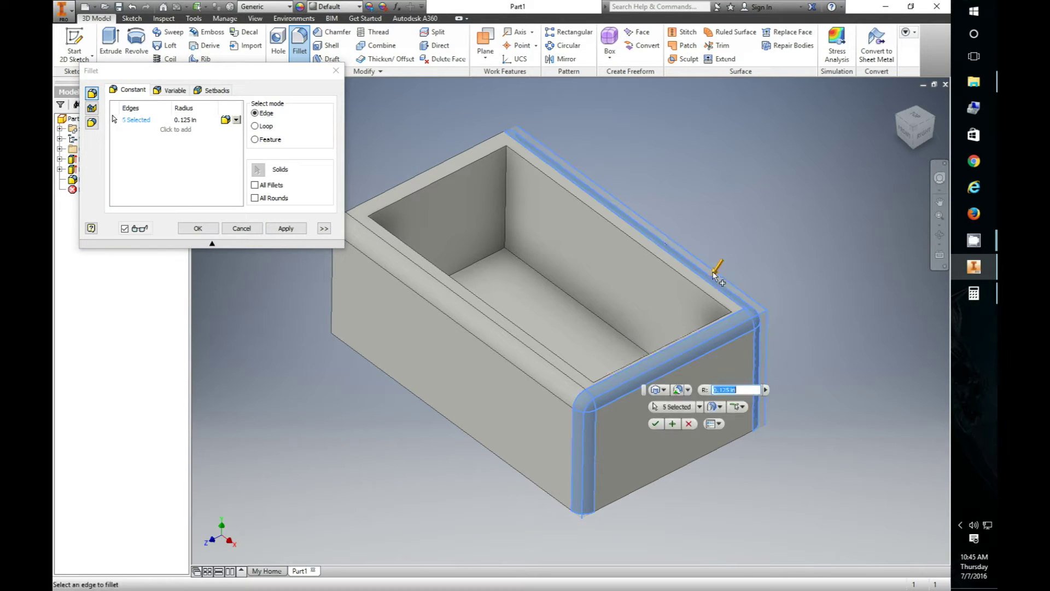
{"action": "left_click", "coordinate": [443, 159]}
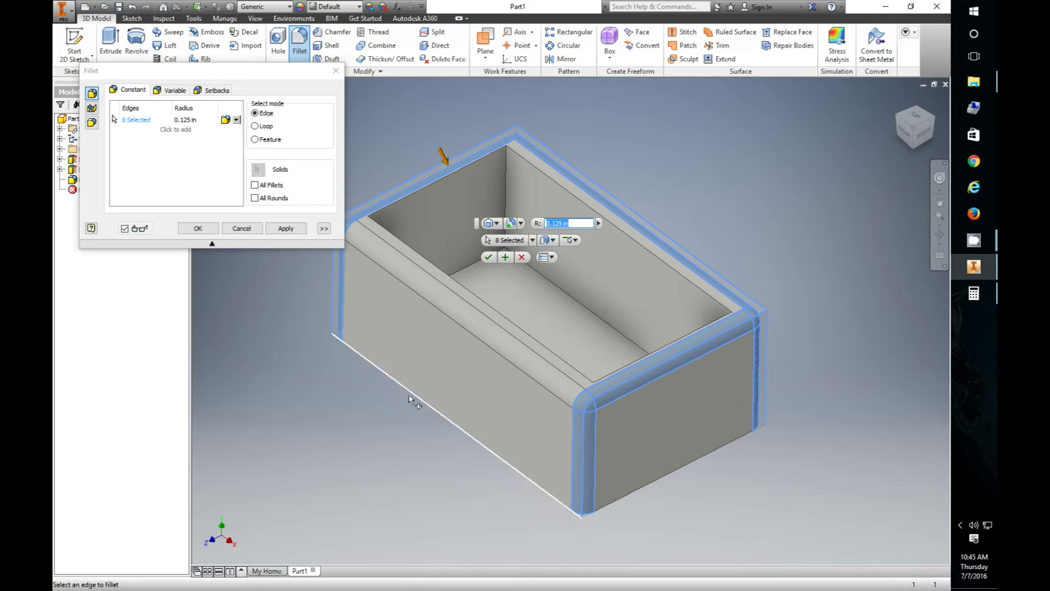
{"action": "middle_click_drag", "start_coordinate": [362, 376], "coordinate": [682, 382], "text": "shift"}
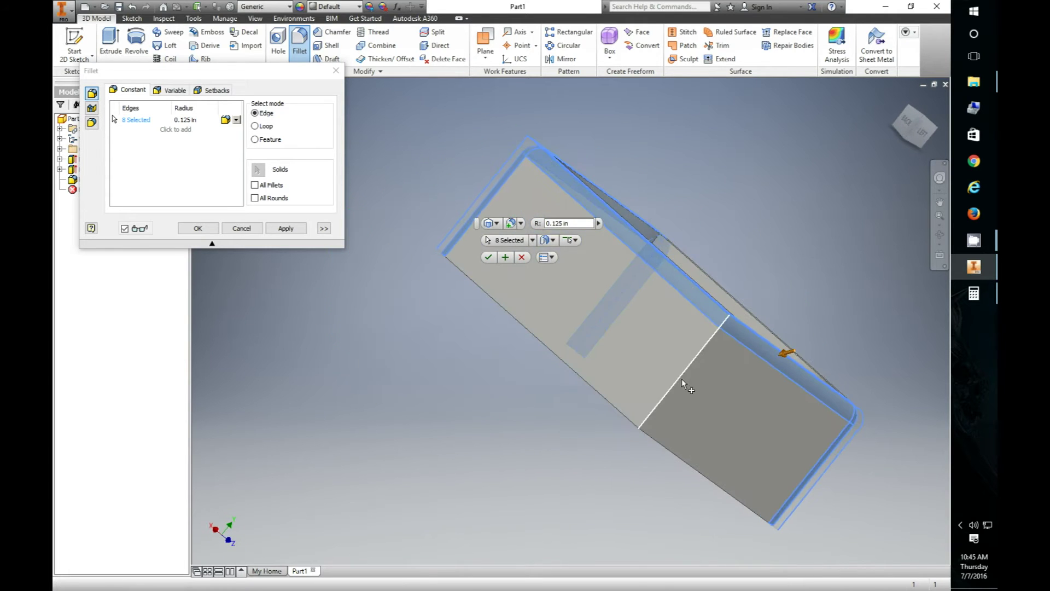
{"action": "left_click", "coordinate": [686, 372]}
{"action": "middle_click_drag", "start_coordinate": [510, 380], "coordinate": [290, 333], "text": "shift"}
{"action": "left_click", "coordinate": [202, 229]}
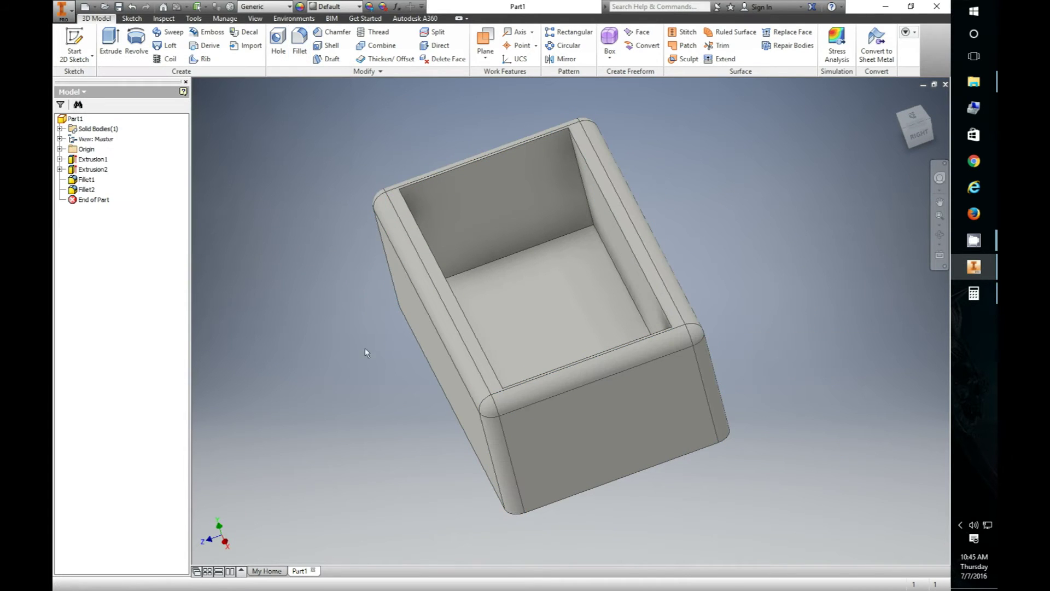
{"action": "mouse_move", "coordinate": [313, 398]}
{"action": "middle_mouse_down", "text": "shift"}
{"action": "mouse_move", "coordinate": [382, 360]}
{"action": "mouse_move", "coordinate": [300, 399]}
{"action": "mouse_move", "coordinate": [352, 374]}
{"action": "mouse_move", "coordinate": [304, 361]}
{"action": "mouse_move", "coordinate": [281, 412]}
{"action": "mouse_move", "coordinate": [335, 401]}
{"action": "mouse_move", "coordinate": [280, 420]}
{"action": "mouse_move", "coordinate": [267, 401]}
{"action": "mouse_move", "coordinate": [293, 382]}
{"action": "mouse_move", "coordinate": [323, 387]}
{"action": "mouse_move", "coordinate": [330, 403]}
{"action": "middle_mouse_up", "text": "shift"}
{"action": "scroll", "coordinate": [329, 398], "scroll_direction": "down", "scroll_amount": 5}
{"action": "scroll", "coordinate": [312, 375], "scroll_direction": "up", "scroll_amount": 4}
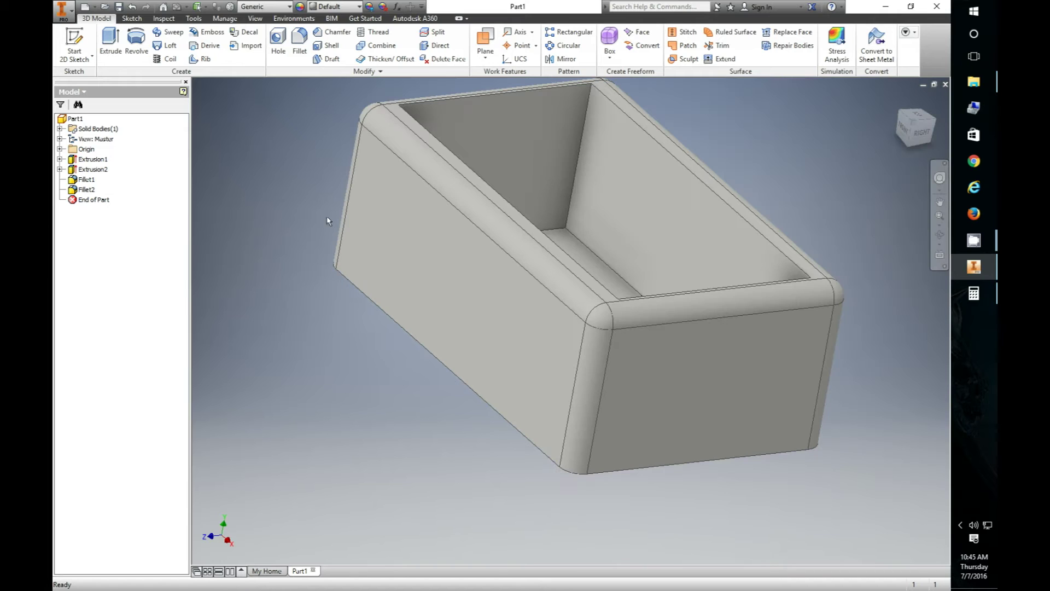
- Delete both edge fillet features from the box
{"action": "scroll", "coordinate": [329, 199], "scroll_direction": "up", "scroll_amount": 4}
{"action": "scroll", "coordinate": [333, 183], "scroll_direction": "down", "scroll_amount": 2}
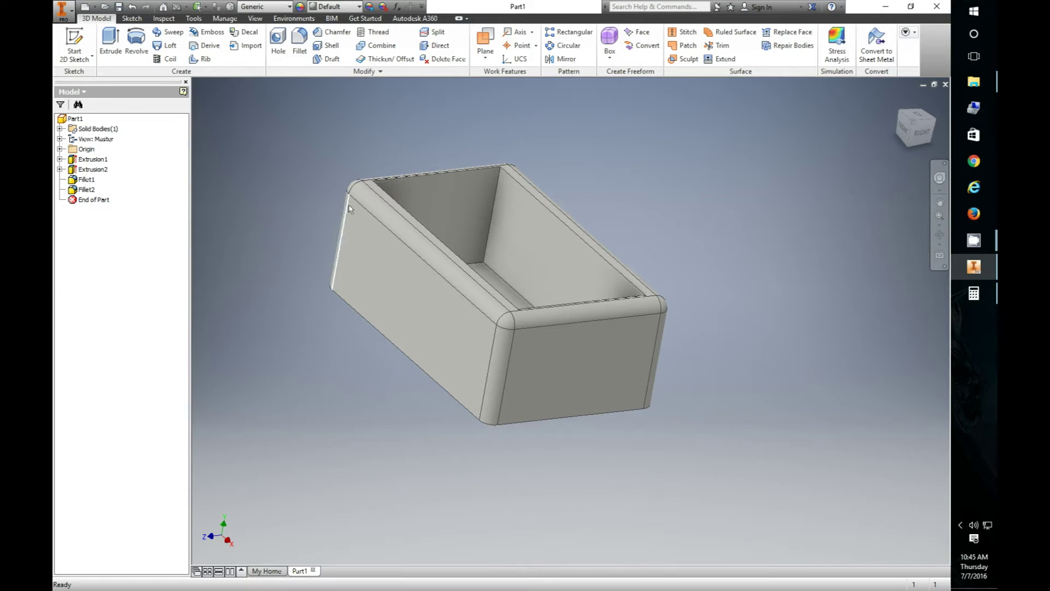
{"action": "left_click", "coordinate": [87, 179]}
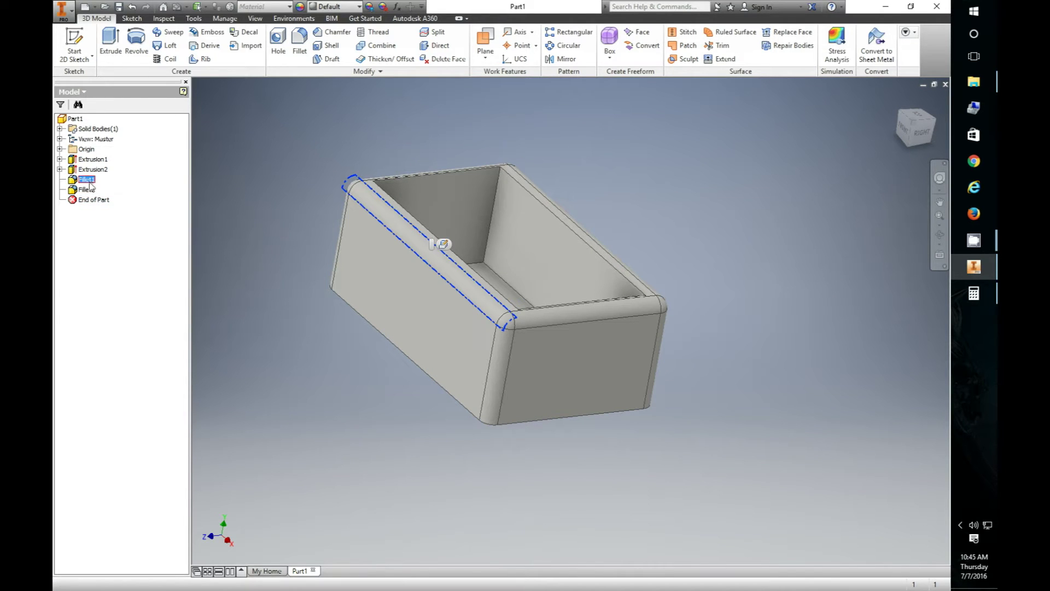
{"action": "left_click", "coordinate": [87, 189], "text": "ctrl"}
{"action": "right_click", "coordinate": [86, 181]}
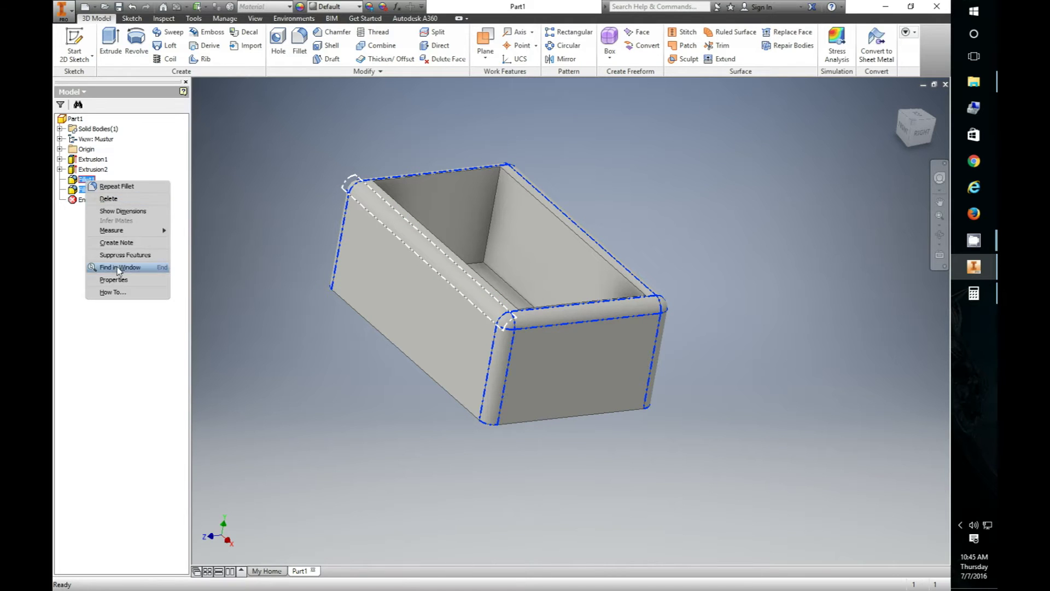
{"action": "left_click", "coordinate": [109, 198]}
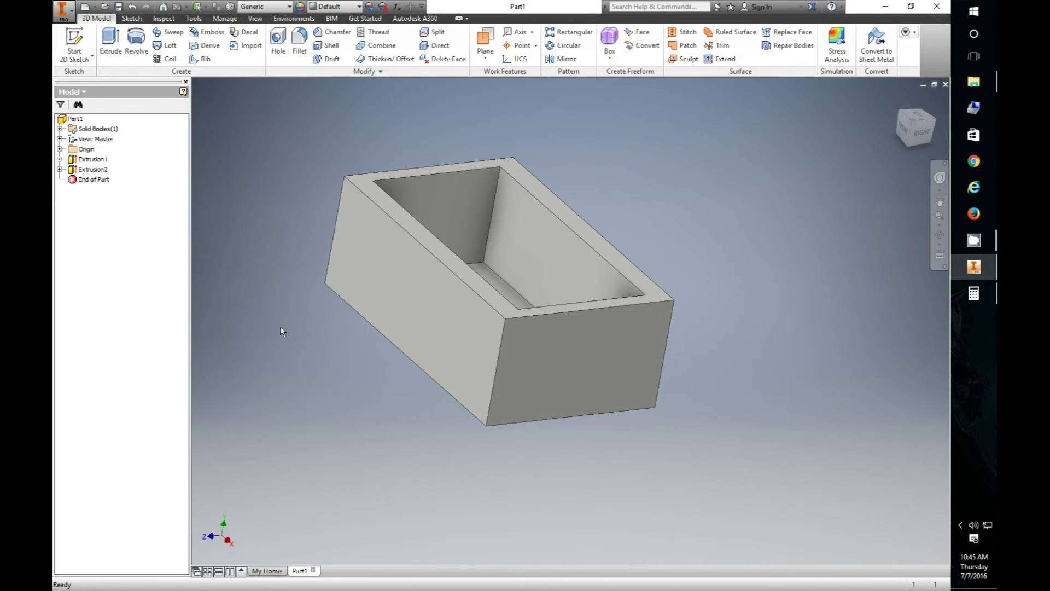
- Start a new sketch on the long front face of the box, viewed straight on
{"action": "middle_click_drag", "start_coordinate": [317, 378], "coordinate": [426, 374], "text": "shift"}
{"action": "scroll", "coordinate": [424, 350], "scroll_direction": "up", "scroll_amount": 3}
{"action": "scroll", "coordinate": [383, 344], "scroll_direction": "down", "scroll_amount": 4}
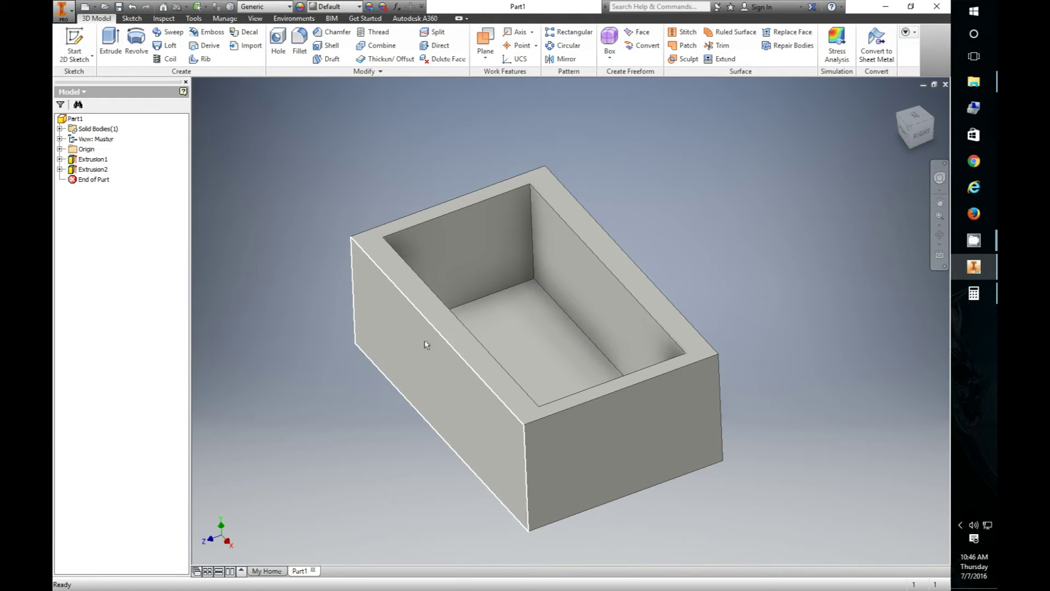
{"action": "middle_click_drag", "start_coordinate": [300, 378], "coordinate": [519, 365], "text": "shift"}
{"action": "left_click", "coordinate": [643, 364]}
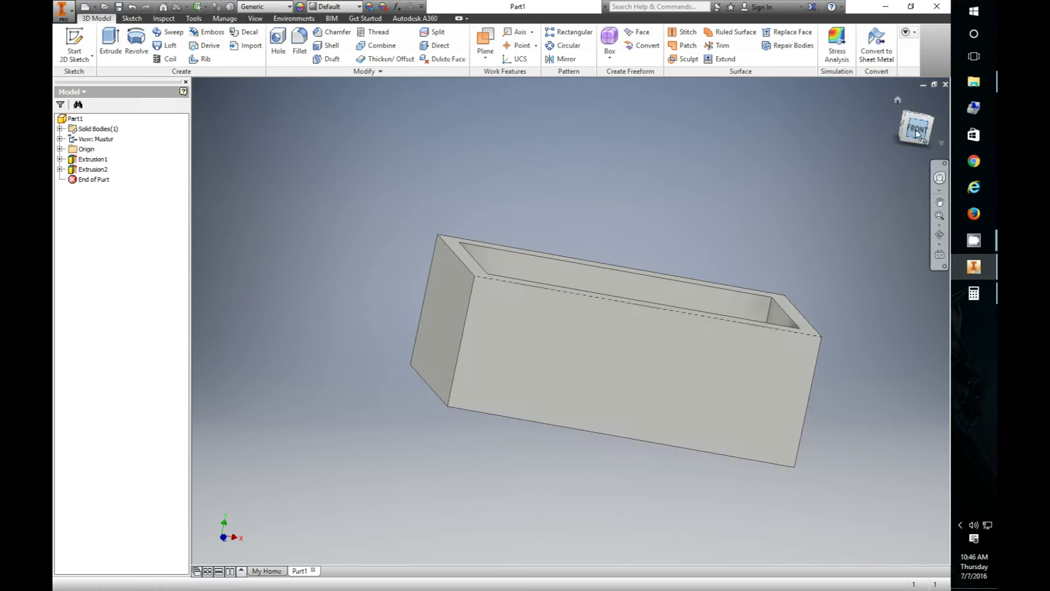
{"action": "key", "text": "Page_Up"}
{"action": "right_click", "coordinate": [644, 347]}
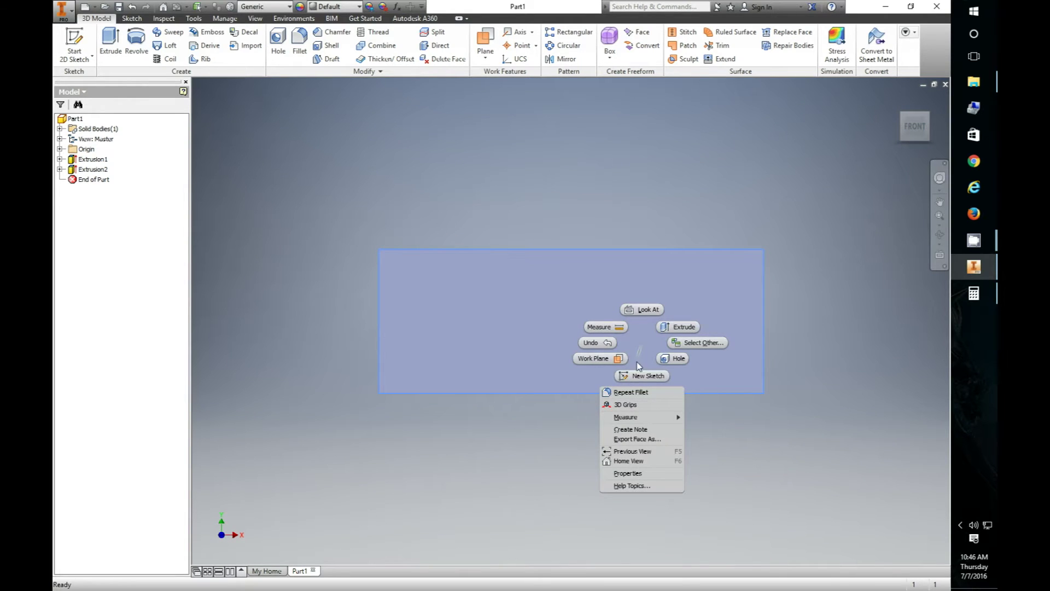
{"action": "left_click", "coordinate": [642, 374]}
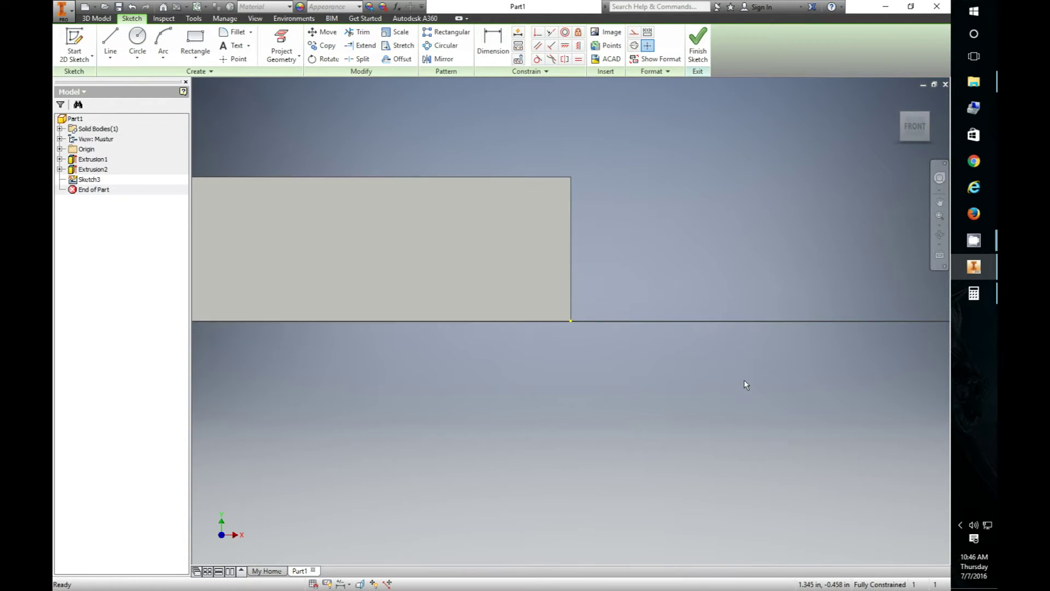
{"action": "scroll", "coordinate": [552, 270], "scroll_direction": "down", "scroll_amount": 3}
{"action": "scroll", "coordinate": [499, 274], "scroll_direction": "up", "scroll_amount": 5}
{"action": "scroll", "coordinate": [505, 283], "scroll_direction": "down", "scroll_amount": 3}
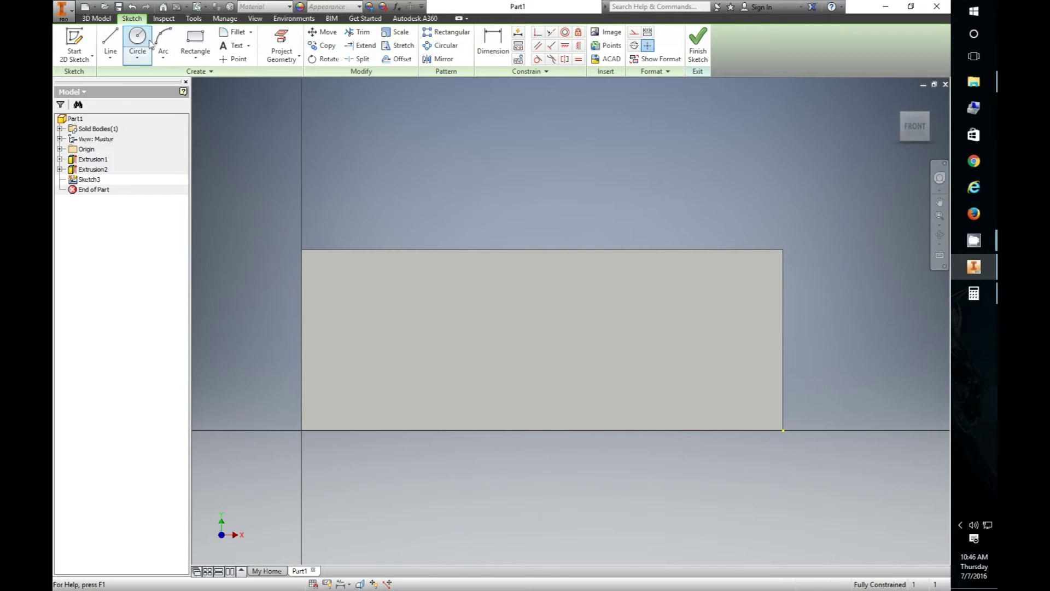
{"action": "left_click", "coordinate": [110, 42]}
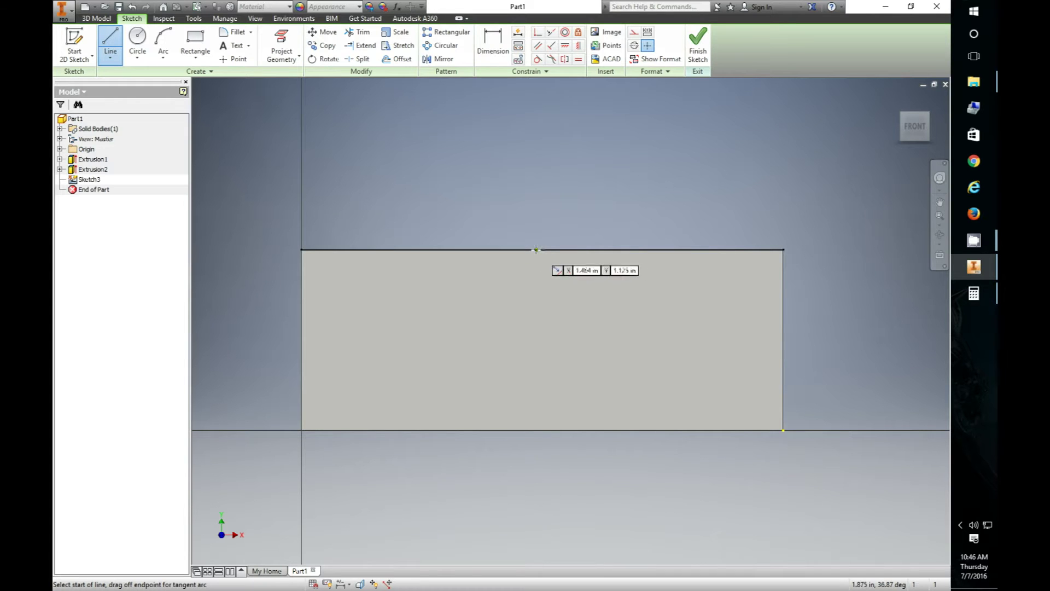
{"action": "left_click", "coordinate": [543, 250]}
{"action": "left_click", "coordinate": [555, 356]}
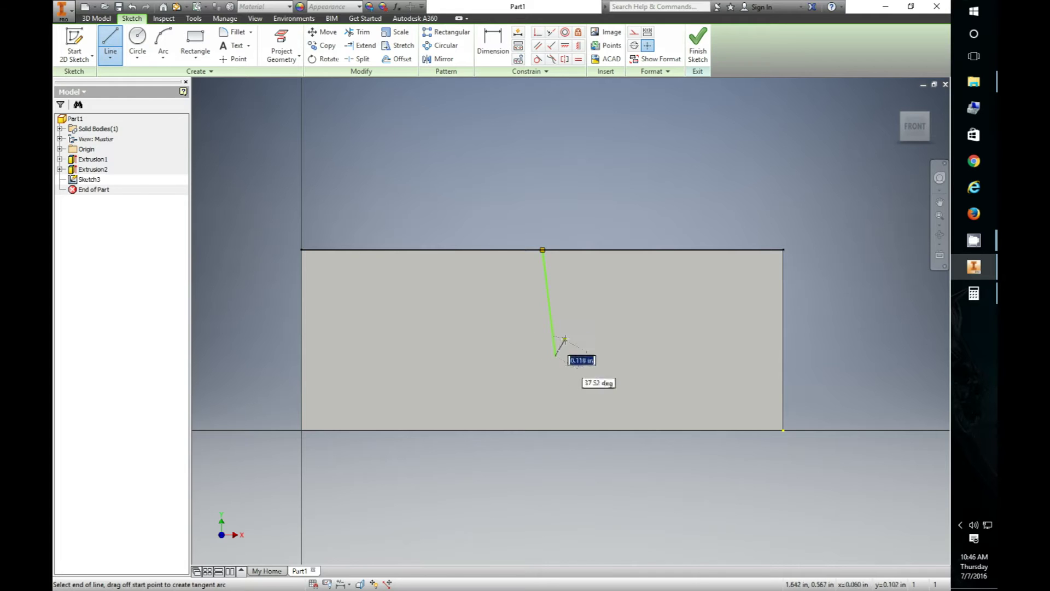
{"action": "key", "text": "Escape"}
{"action": "key", "text": "ctrl+z"}
- Draw a vertical line about 0.59 in long straight down from the midpoint of the front face's top edge
{"action": "left_click", "coordinate": [110, 41]}
{"action": "left_click", "coordinate": [542, 250]}
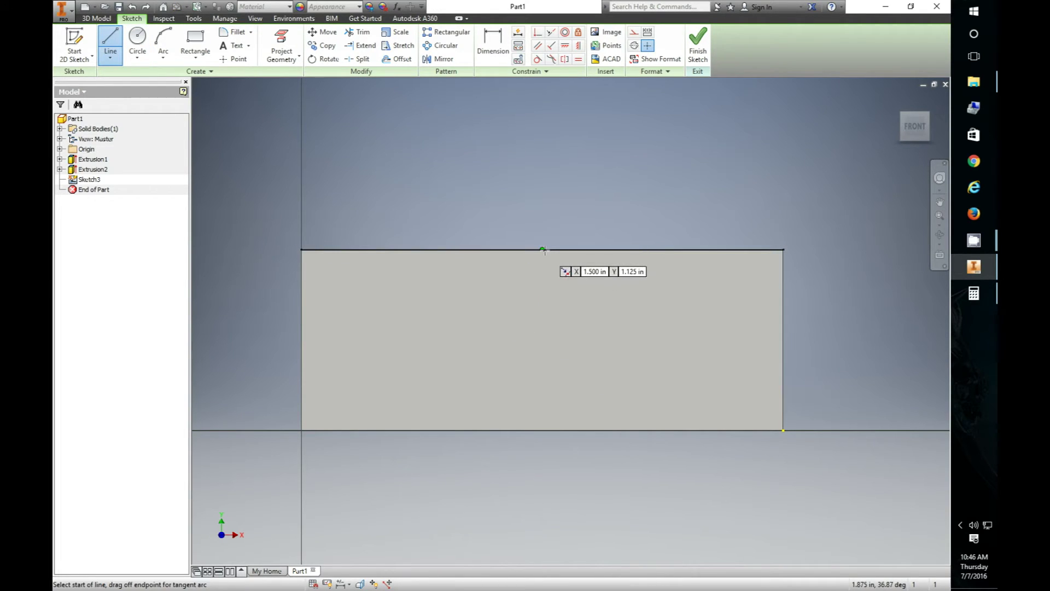
{"action": "left_click", "coordinate": [543, 345]}
{"action": "right_click", "coordinate": [542, 344]}
{"action": "left_click", "coordinate": [506, 344]}
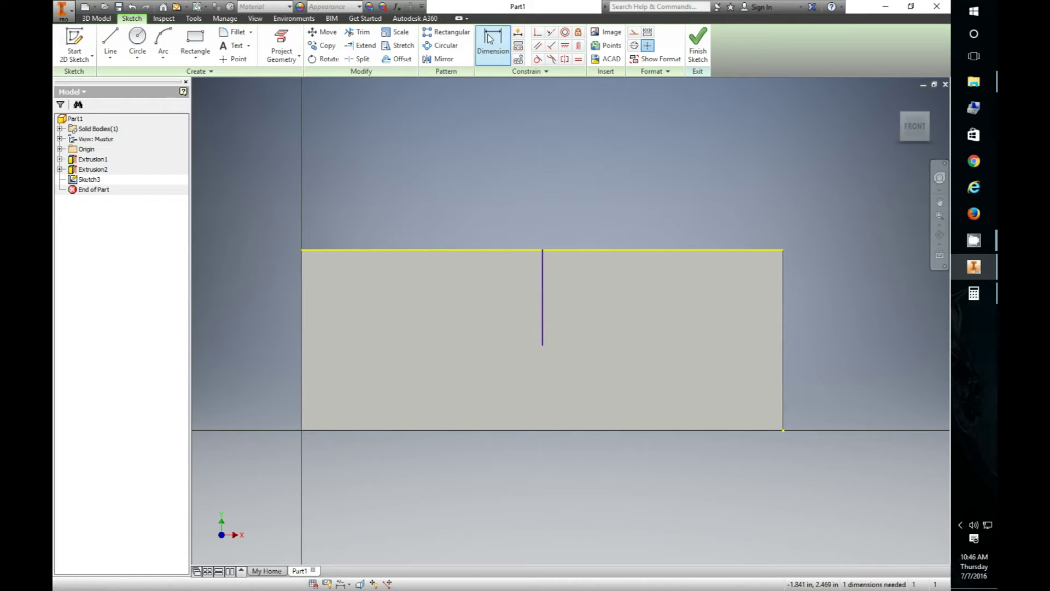
{"action": "left_click", "coordinate": [163, 41]}
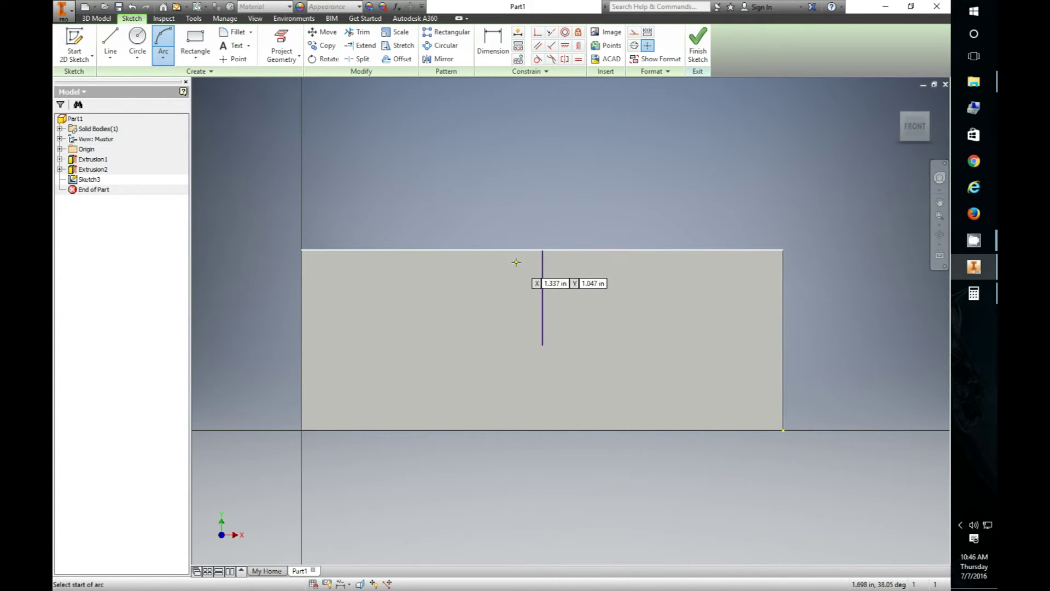
{"action": "key", "text": "Escape"}
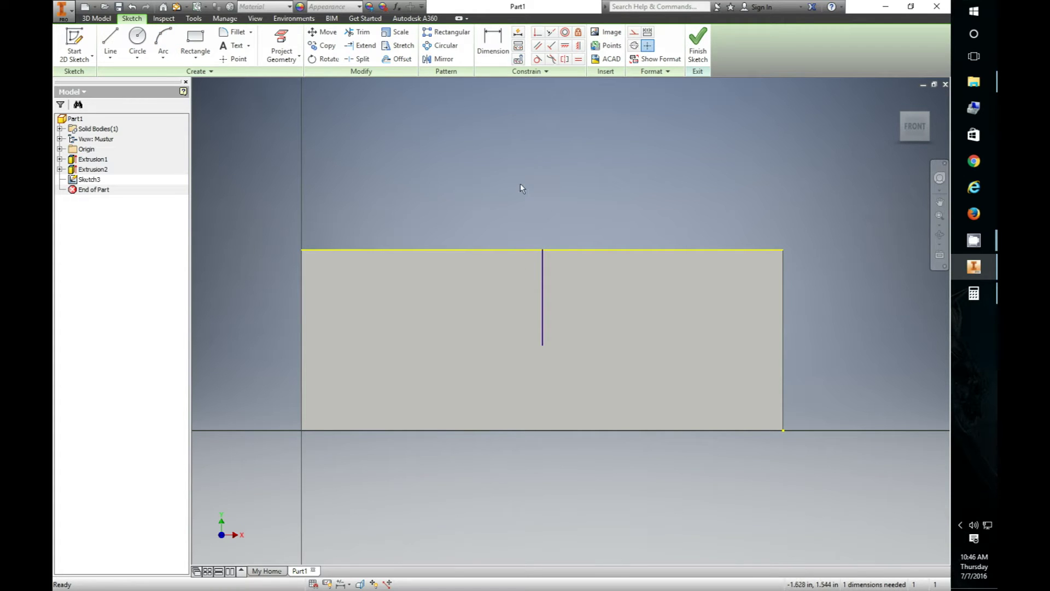
{"action": "left_click", "coordinate": [163, 40]}
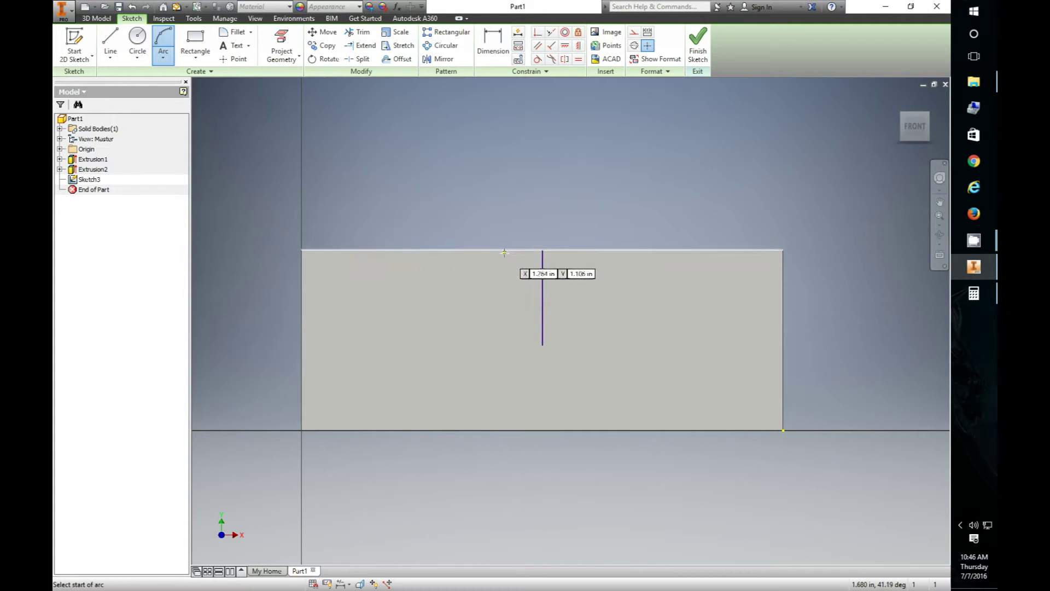
{"action": "left_click", "coordinate": [542, 344]}
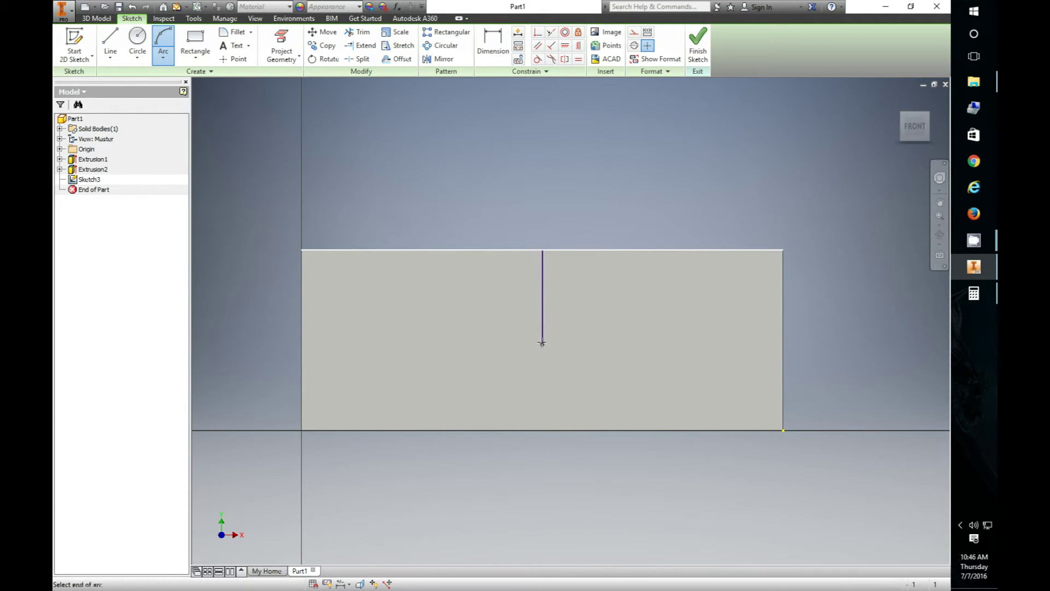
{"action": "left_click", "coordinate": [614, 250]}
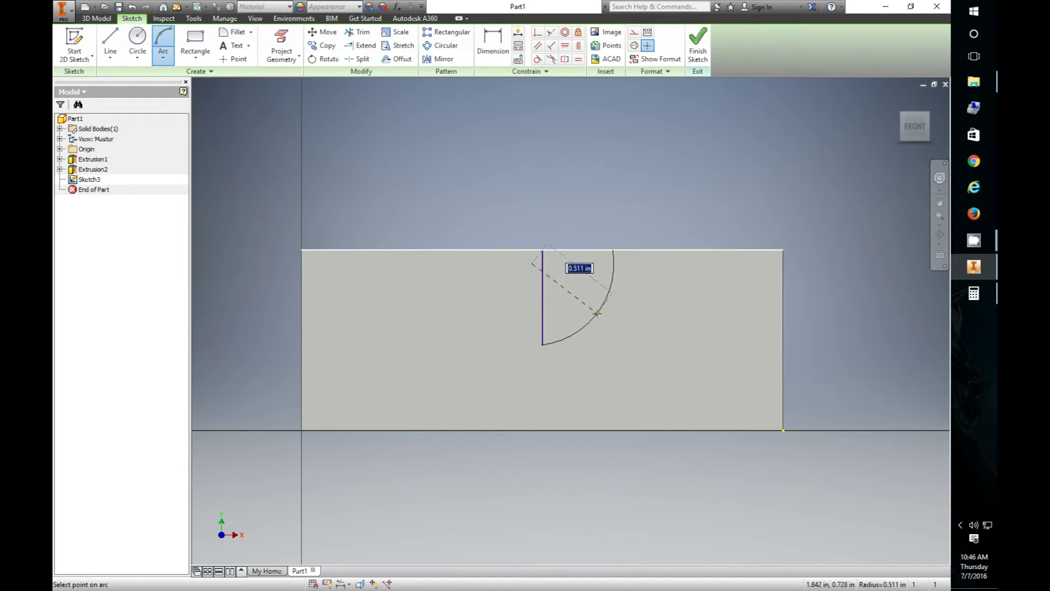
{"action": "key", "text": "Escape"}
- Dimension the vertical line's length as 0.25 in
{"action": "key", "text": "d"}
{"action": "left_click", "coordinate": [543, 282]}
{"action": "left_click", "coordinate": [602, 299]}
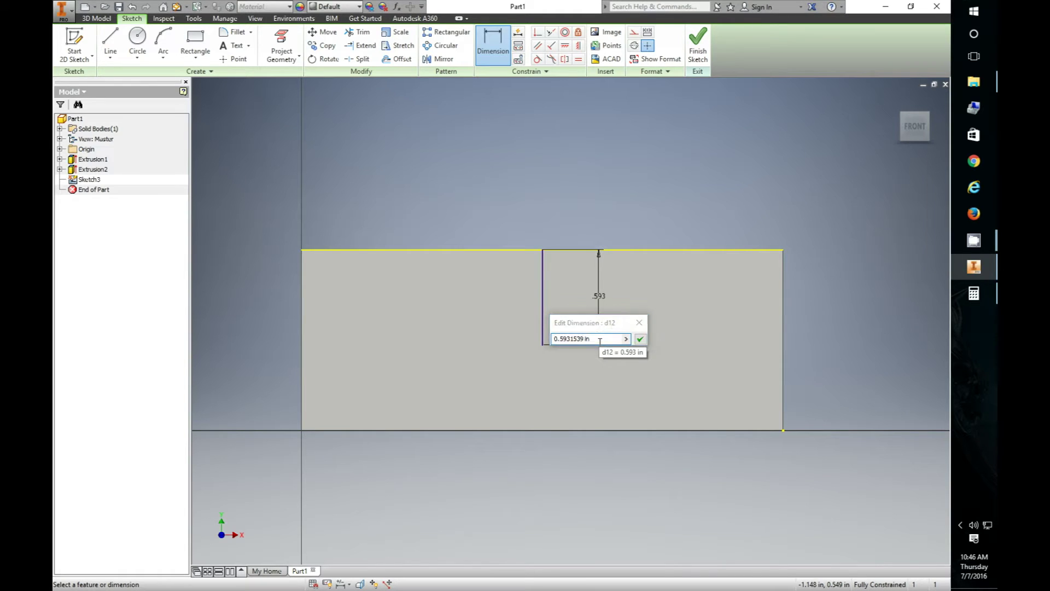
{"action": "left_click", "coordinate": [708, 175]}
{"action": "left_click", "coordinate": [555, 340]}
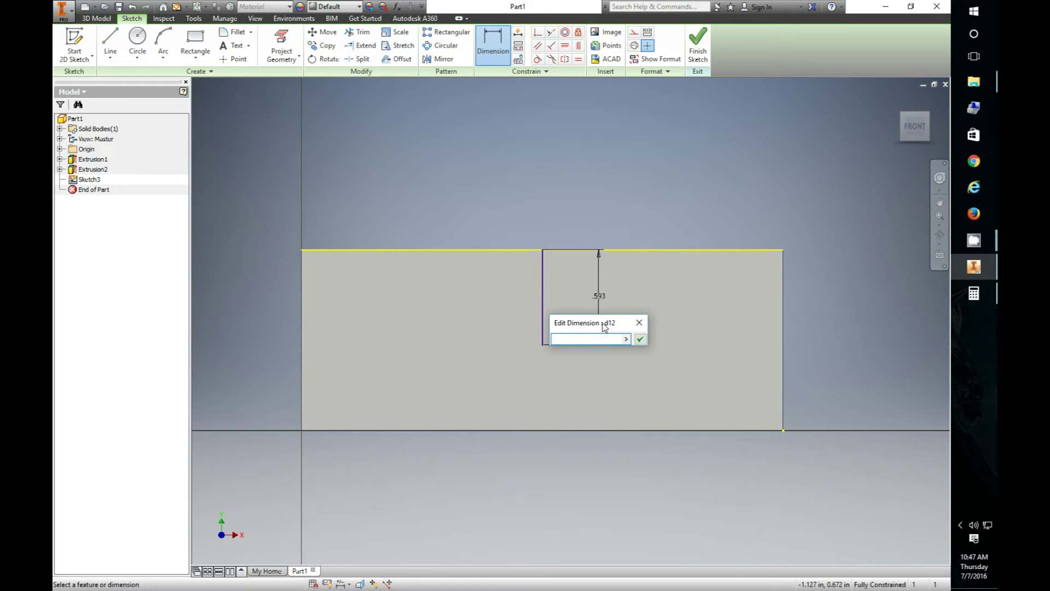
{"action": "key", "text": "Return"}
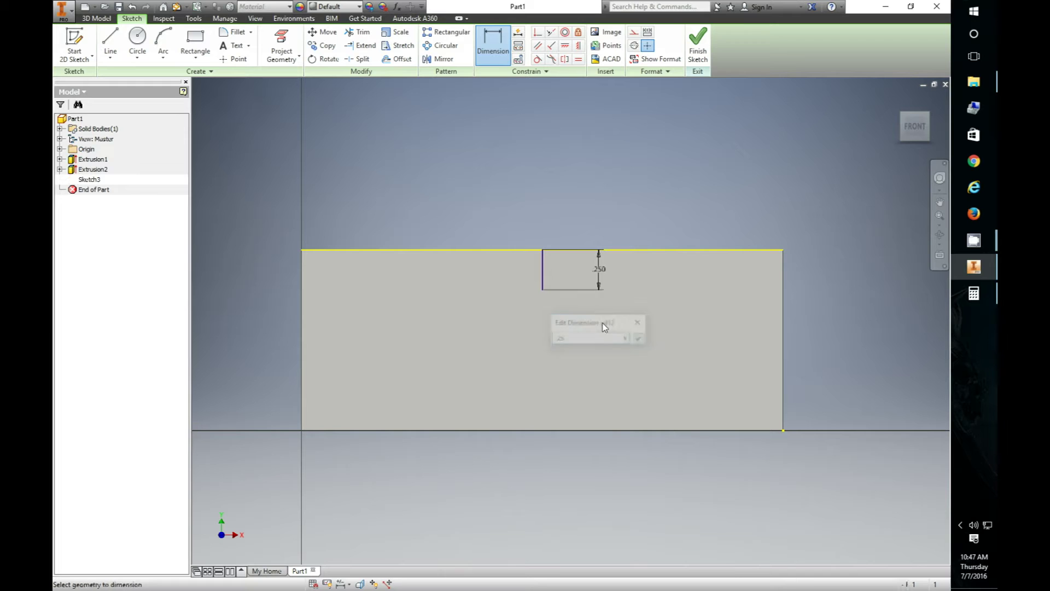
- Set the vertical line's length to 0.5 in
{"action": "double_click", "coordinate": [597, 279]}
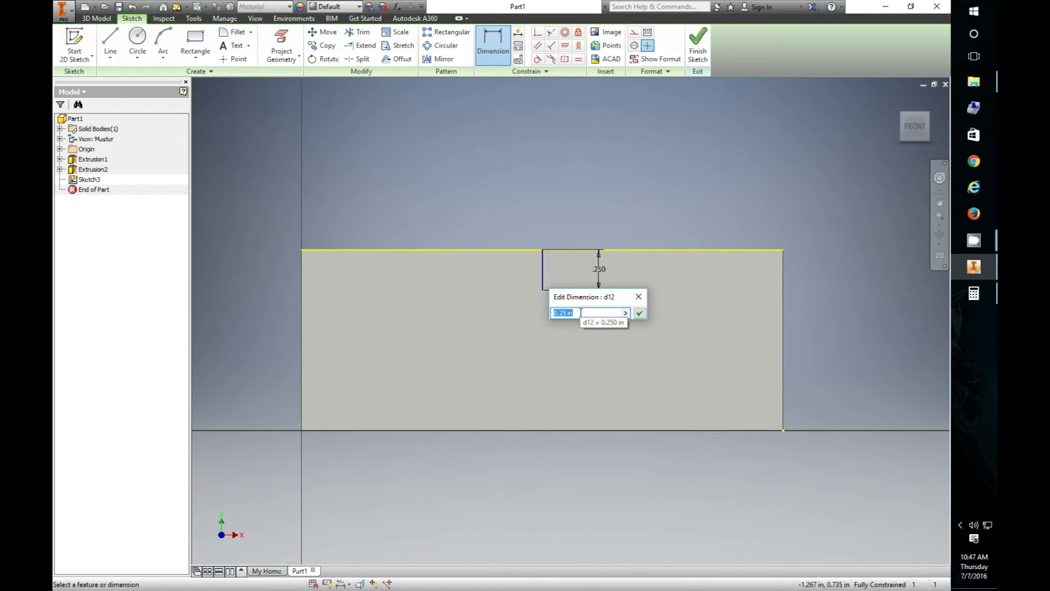
{"action": "type", "text": ".5"}
{"action": "key", "text": "Return"}
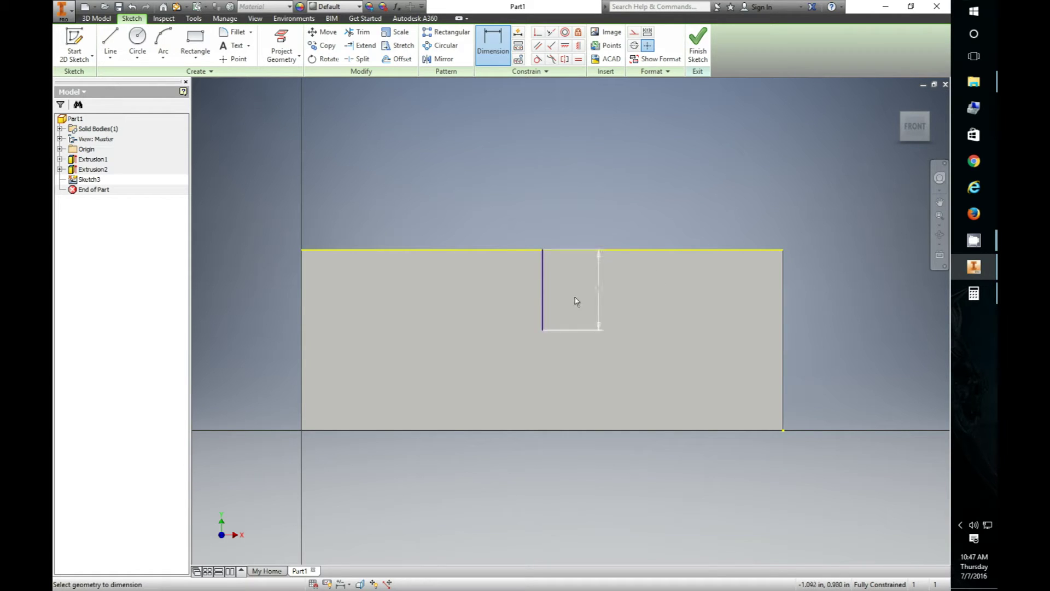
- Draw a three-point arc of 0.4 in radius from the vertical line's lower end to the top edge right of the line
{"action": "left_click", "coordinate": [163, 41]}
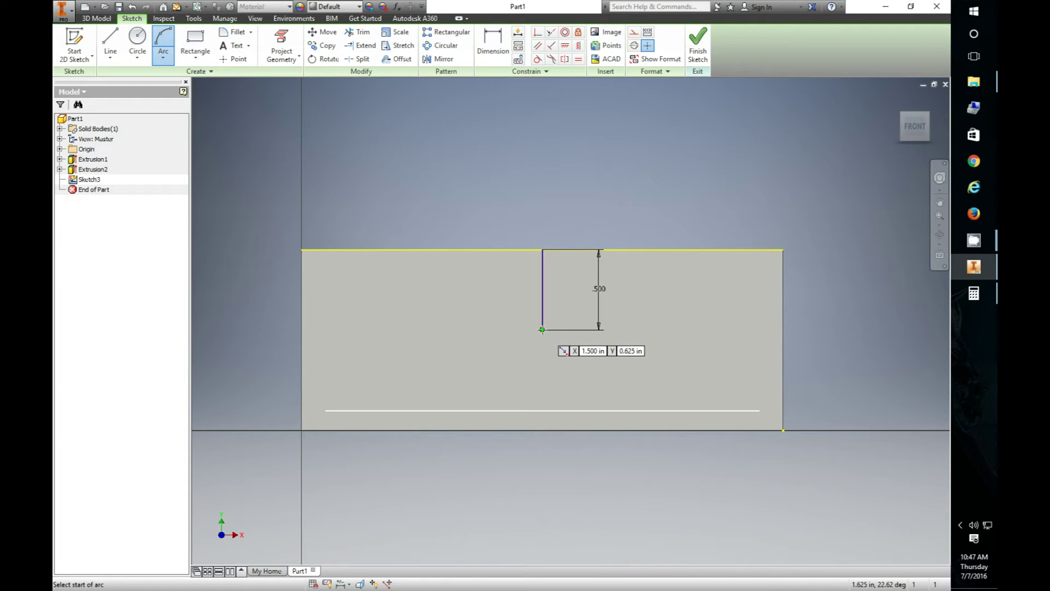
{"action": "left_click", "coordinate": [542, 330]}
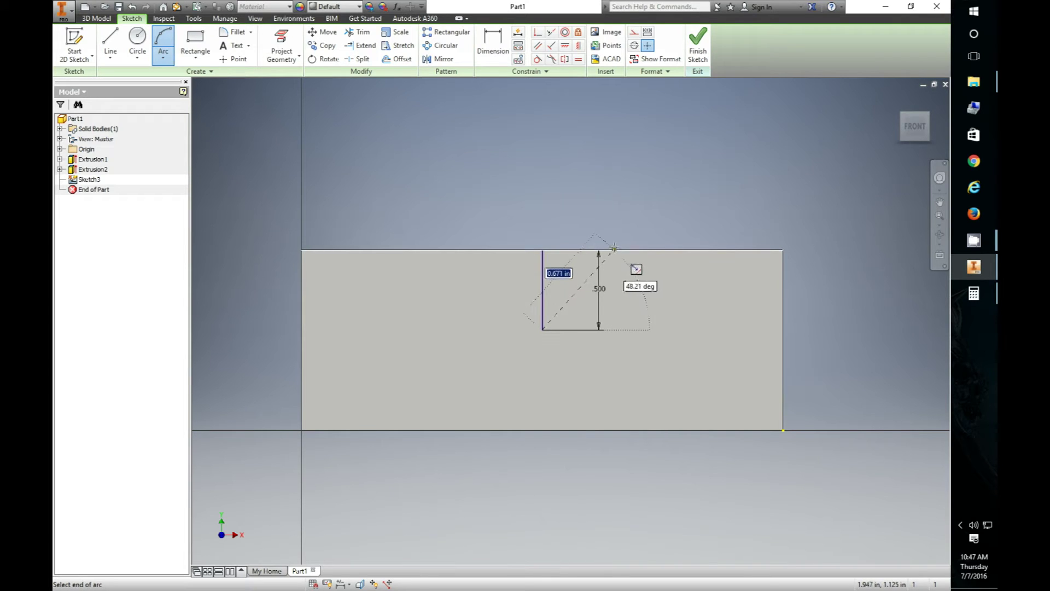
{"action": "left_click", "coordinate": [615, 249]}
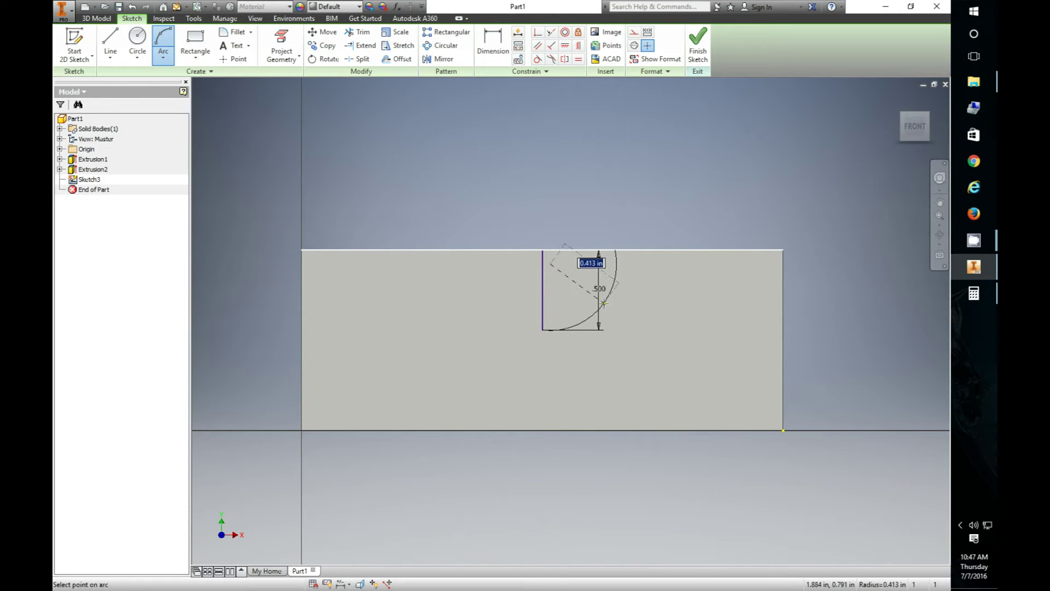
{"action": "key", "text": "Return"}
- Try to dimension the horizontal distance between the vertical line's upper end and the arc's end on the top edge
{"action": "key", "text": "d"}
{"action": "left_click", "coordinate": [615, 250]}
{"action": "left_click", "coordinate": [542, 253]}
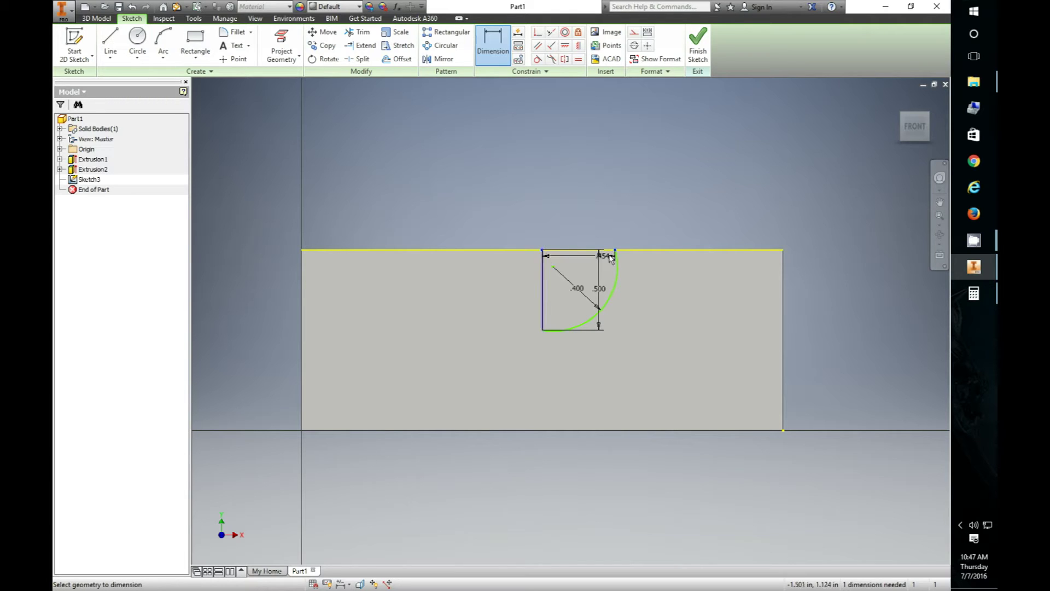
{"action": "left_click", "coordinate": [576, 213]}
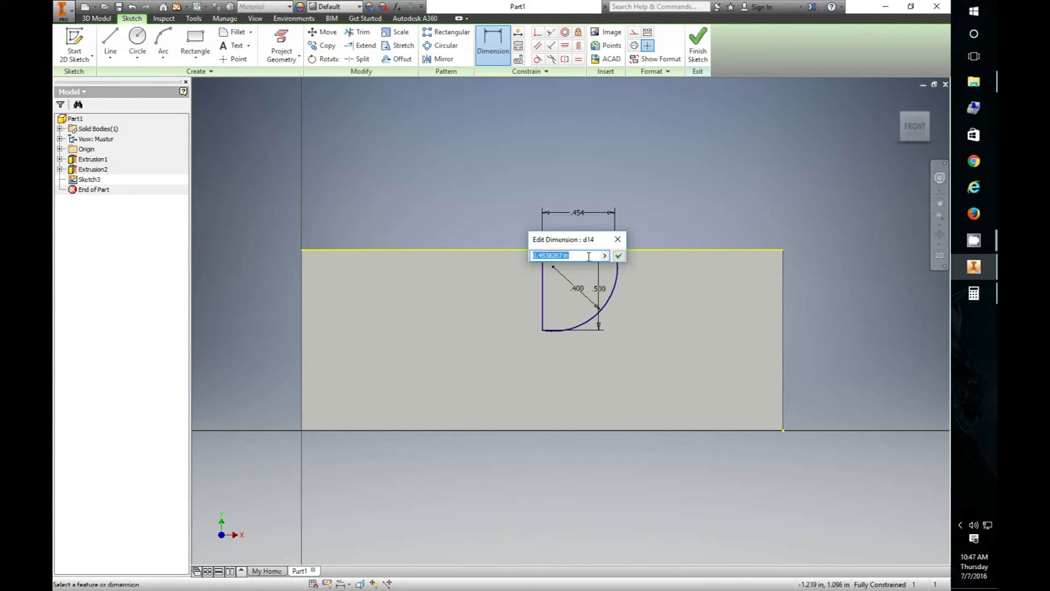
{"action": "left_click", "coordinate": [618, 240]}
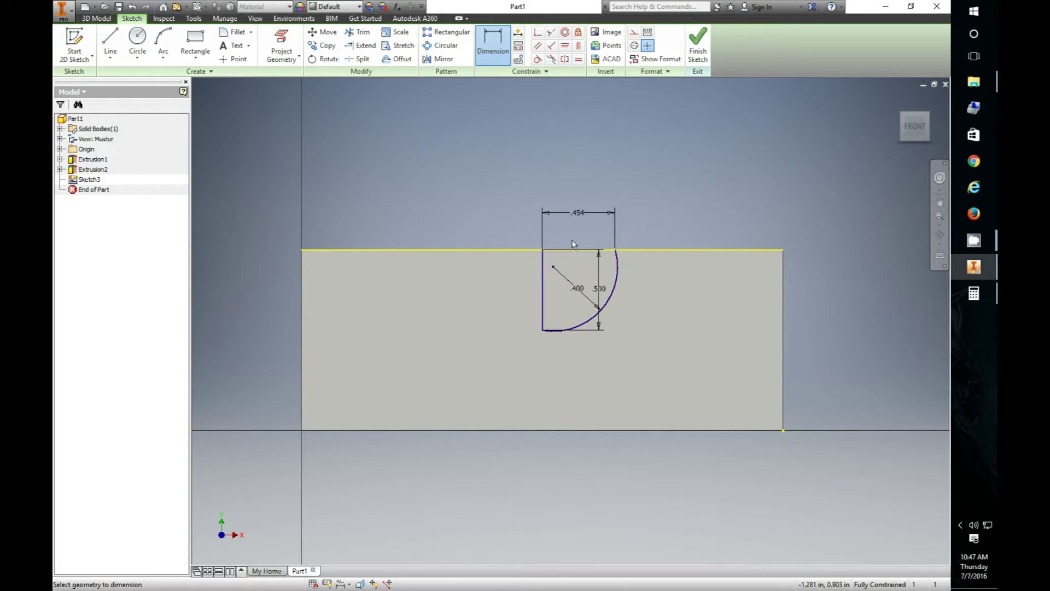
{"action": "key", "text": "Escape"}
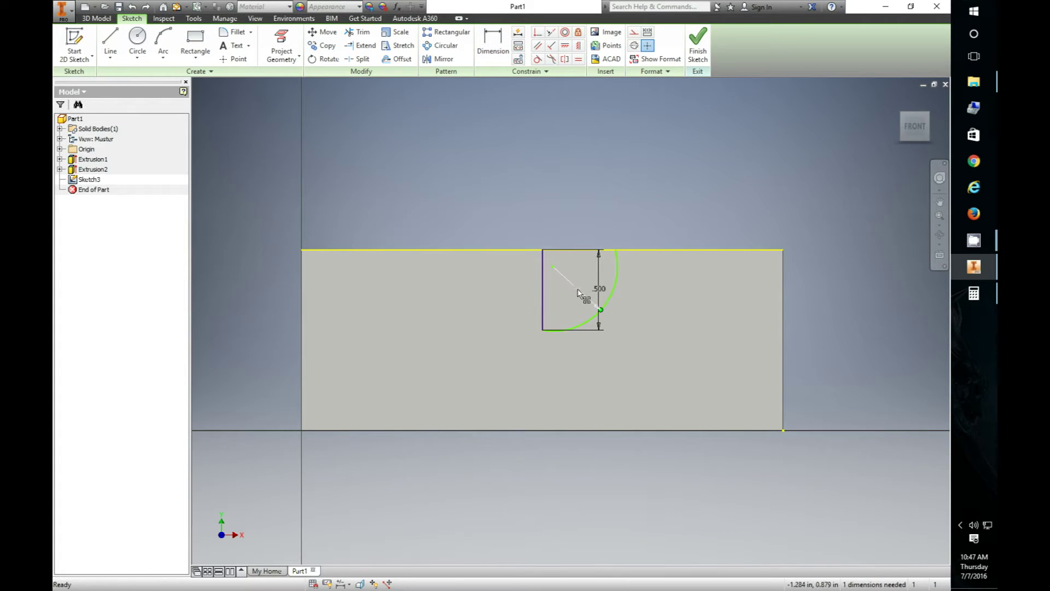
- Set the arc's radius to 0.5 in
{"action": "double_click", "coordinate": [579, 293]}
{"action": "type", "text": ".5"}
{"action": "key", "text": "Return"}
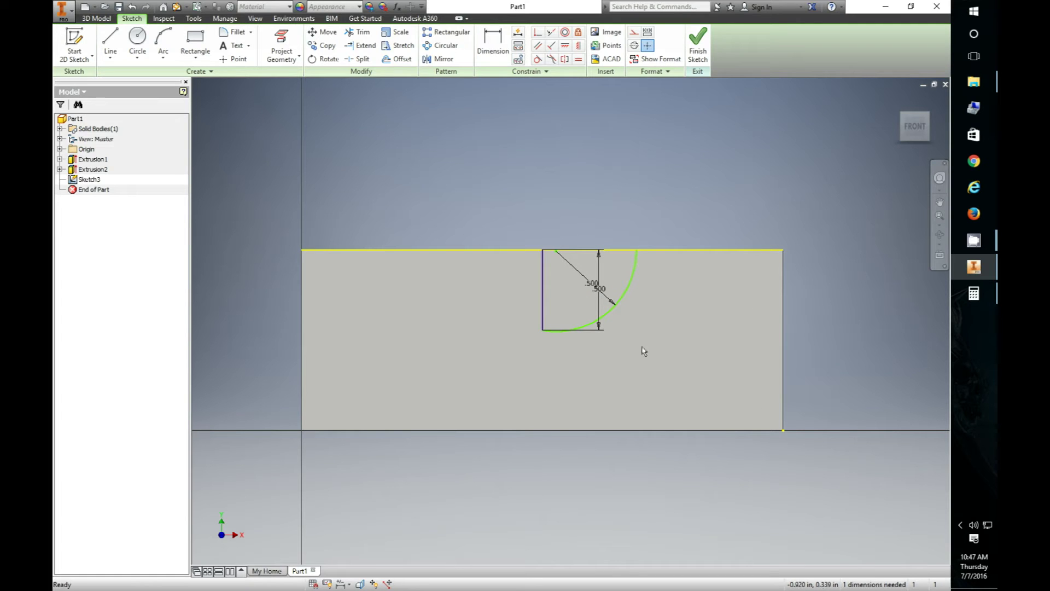
- Move the vertical line's length dimension to the left of the line and set the arc's radius to 0.4 in
{"action": "left_click_drag", "start_coordinate": [603, 294], "coordinate": [481, 290]}
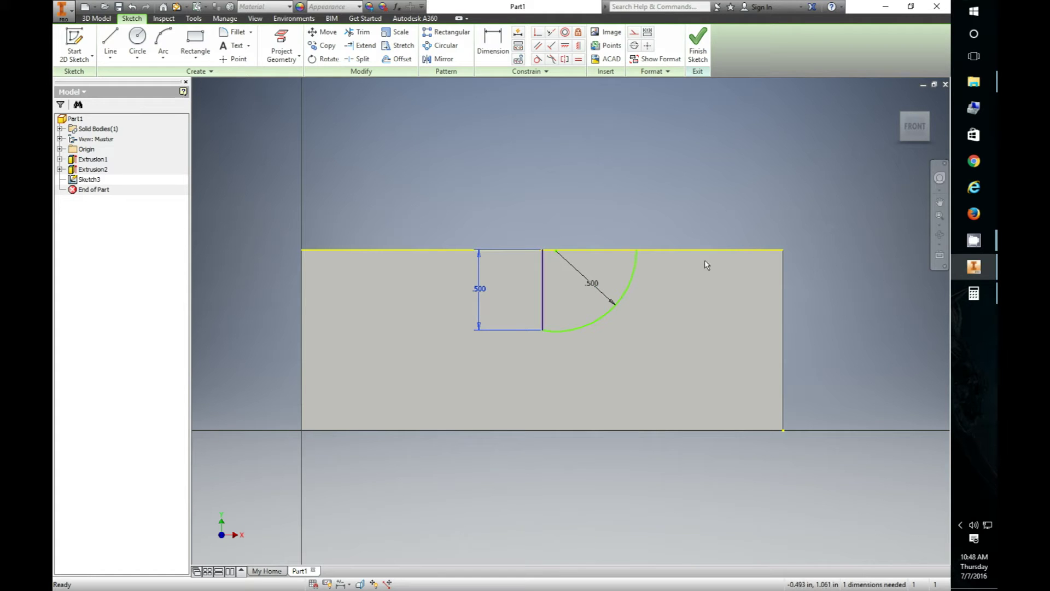
{"action": "left_click", "coordinate": [596, 288]}
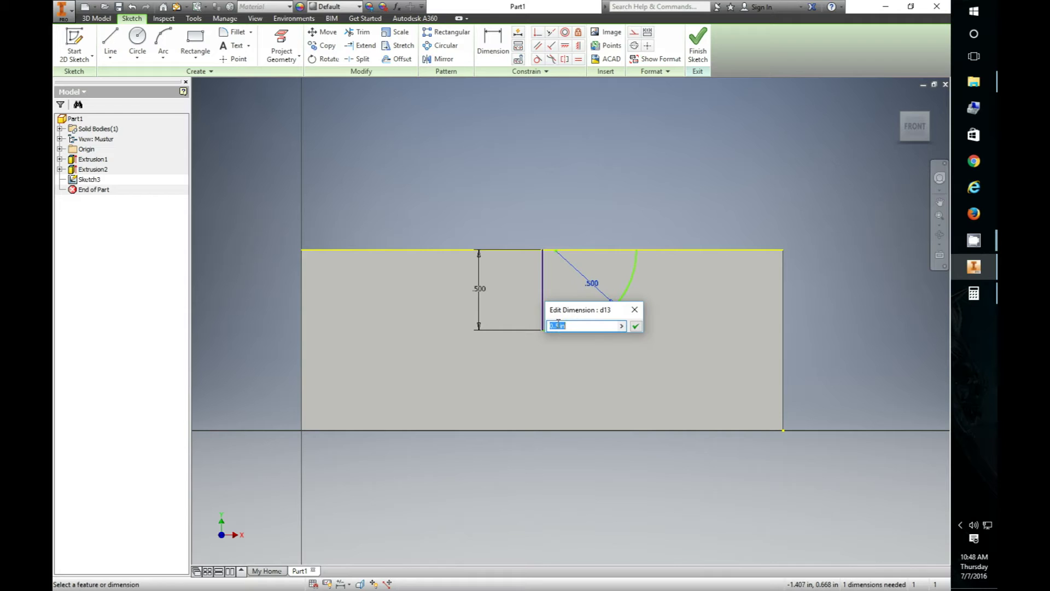
{"action": "key", "text": "Return"}
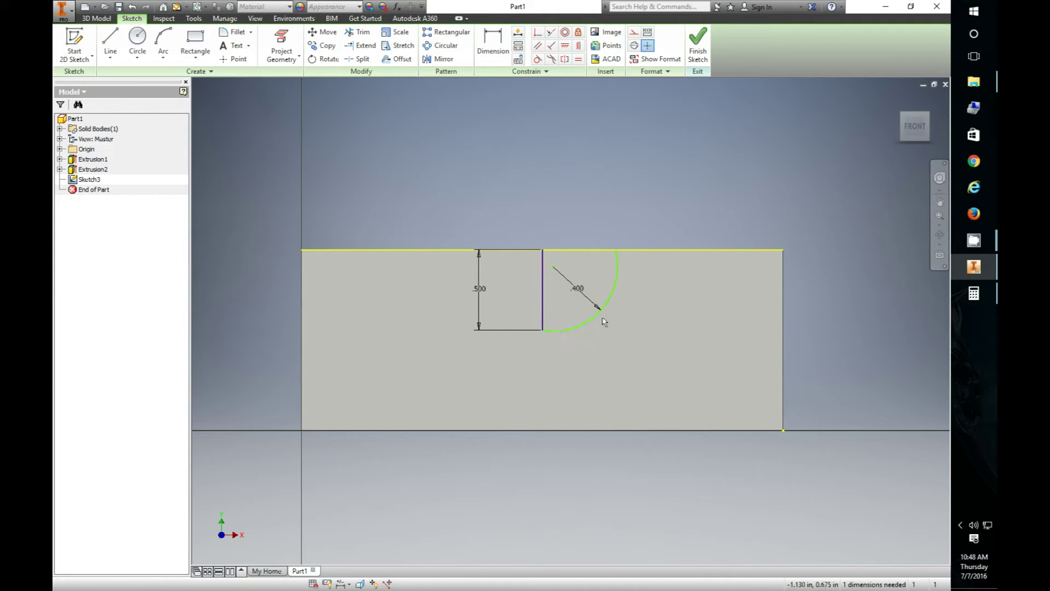
- Try to set the arc's radius to 0.3 in
{"action": "left_click", "coordinate": [580, 290]}
{"action": "type", "text": "."}
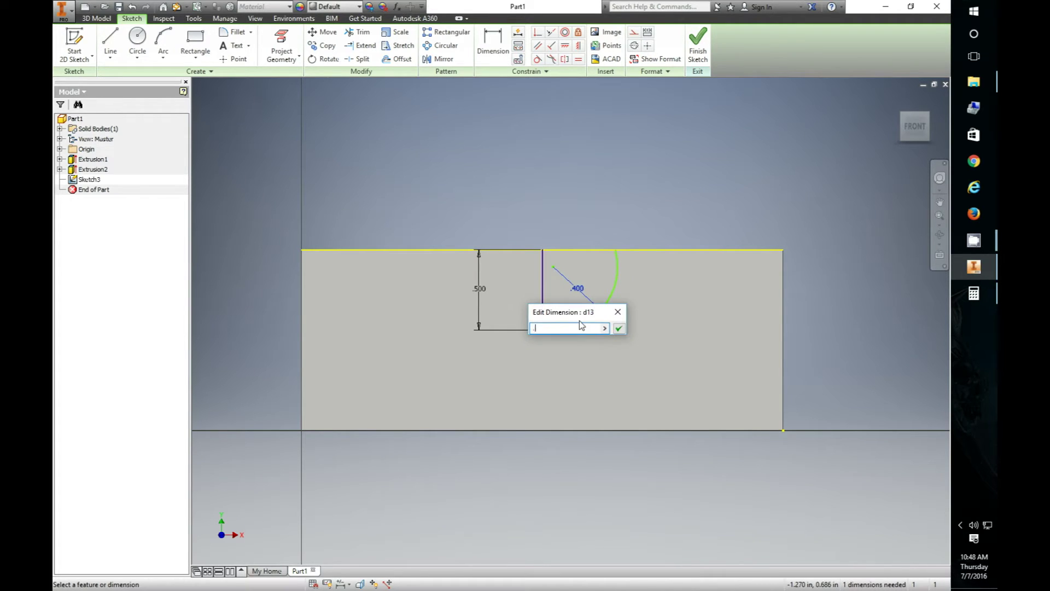
{"action": "type", "text": "3"}
{"action": "key", "text": "Return"}
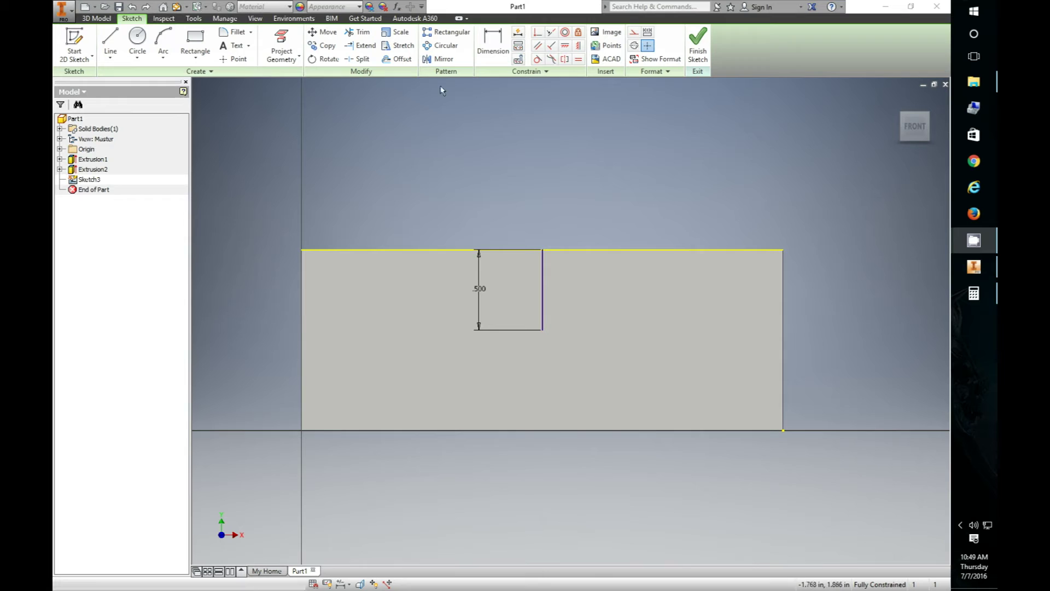
- Draw a 0.5 in radius circle centred on the vertical line's upper end and trim away its half above the box's top edge
{"action": "left_click", "coordinate": [139, 38]}
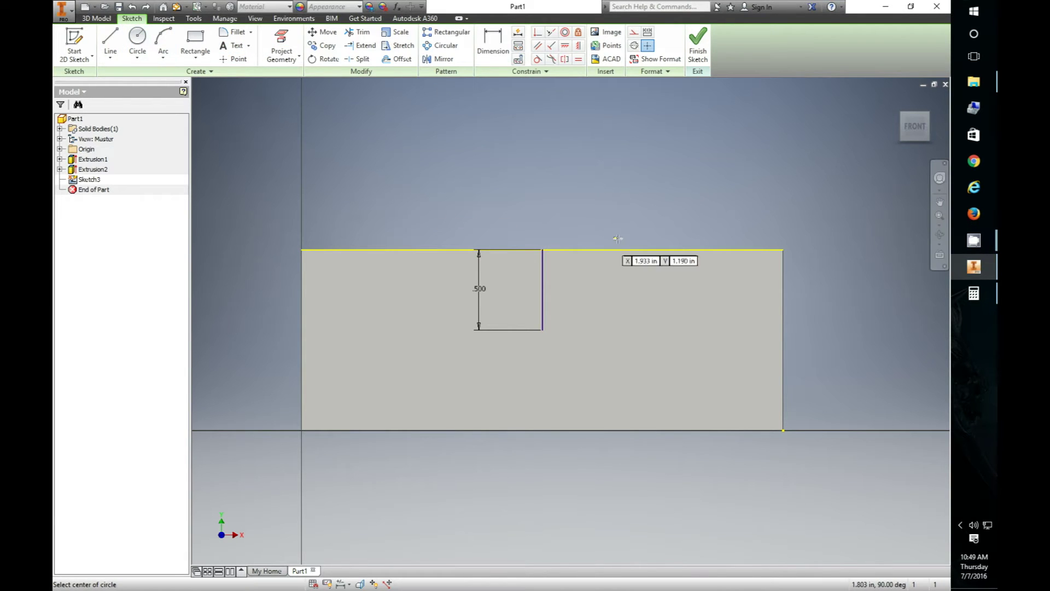
{"action": "left_click", "coordinate": [542, 250]}
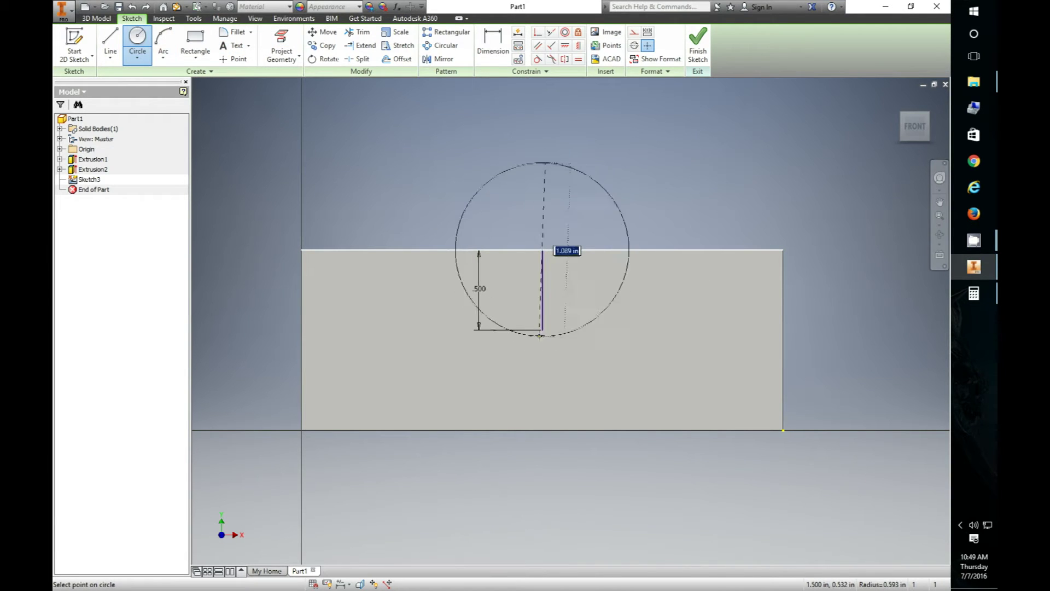
{"action": "left_click", "coordinate": [542, 330]}
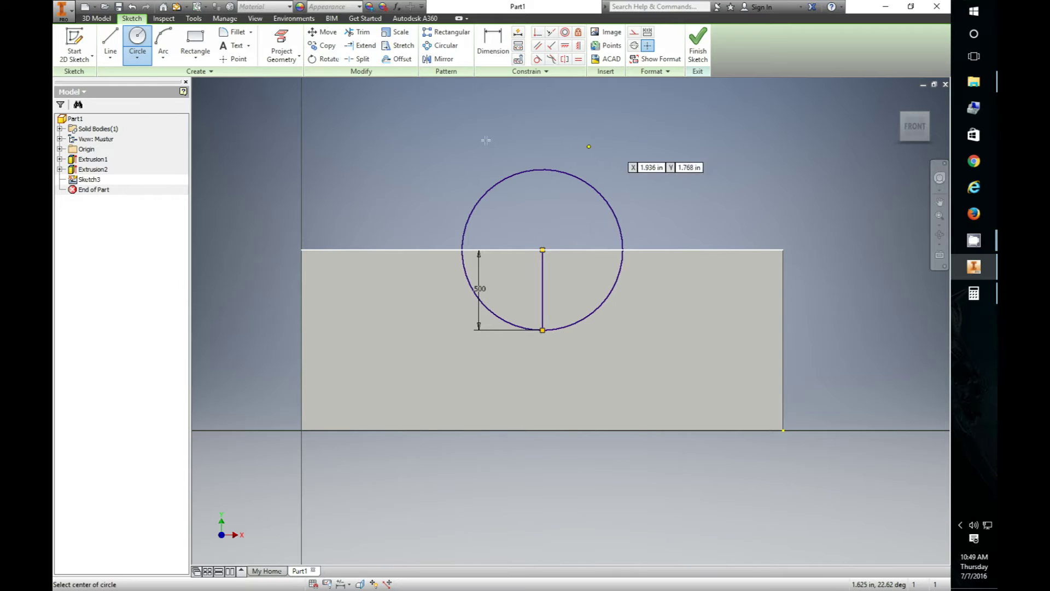
{"action": "left_click", "coordinate": [367, 37]}
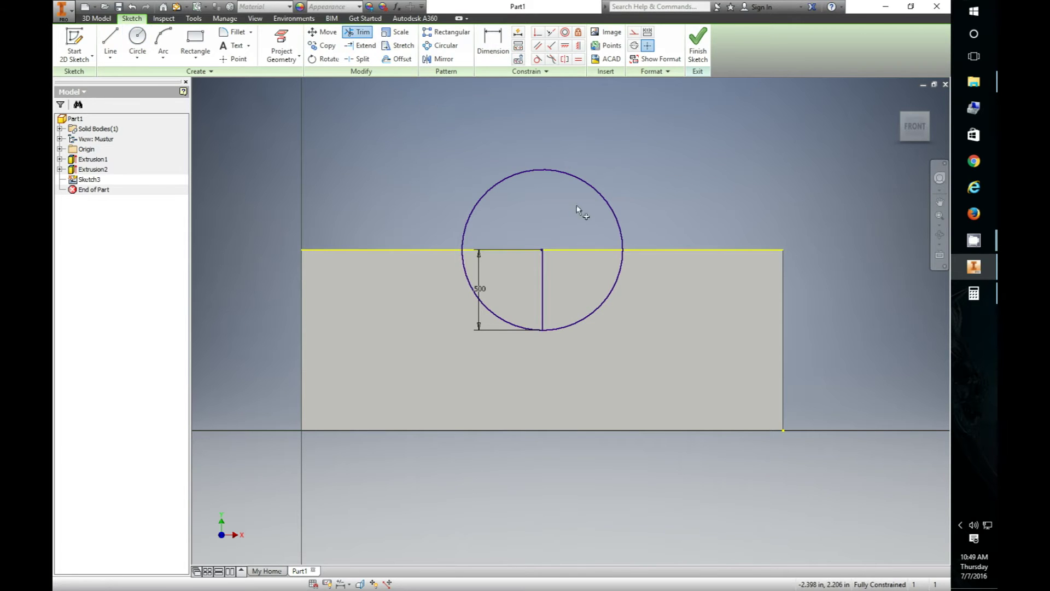
{"action": "left_click", "coordinate": [585, 179]}
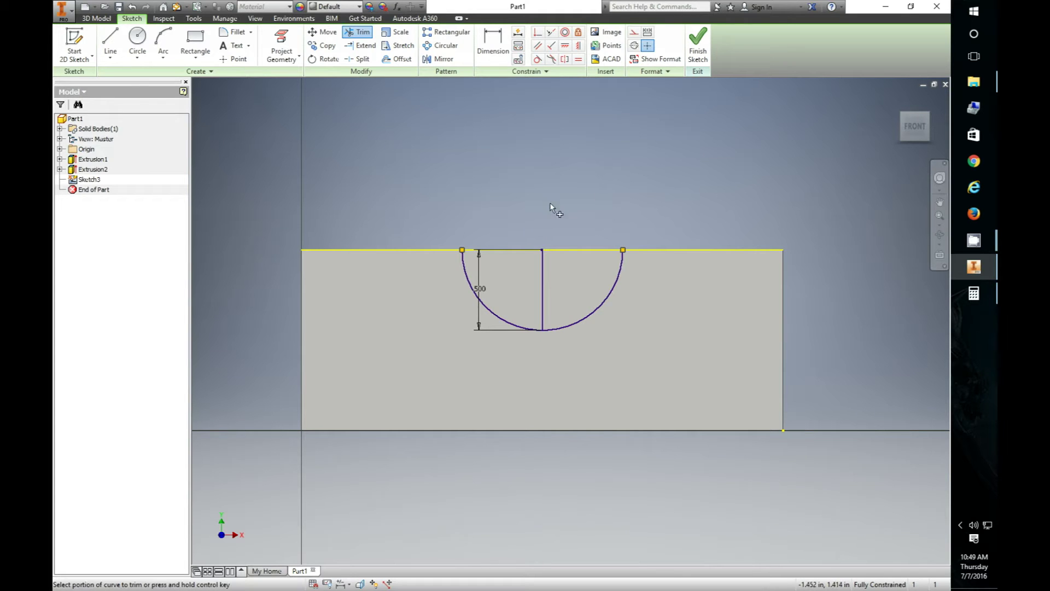
- Finish the sketch and extrude the semicircle as a 2 in cut through both long walls of the box
{"action": "middle_click_drag", "start_coordinate": [578, 215], "coordinate": [570, 270], "text": "shift"}
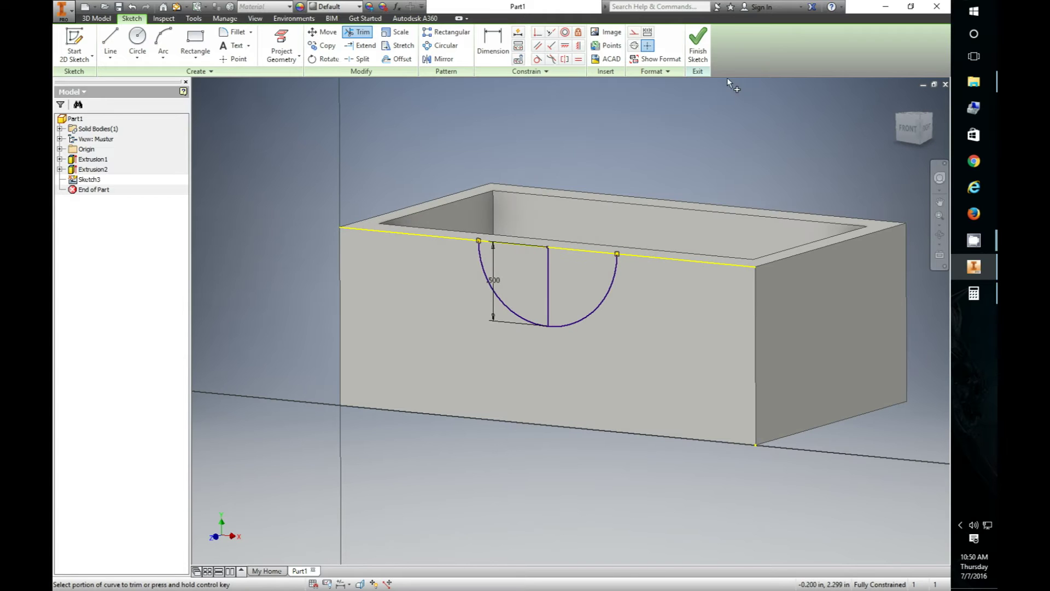
{"action": "left_click", "coordinate": [697, 43]}
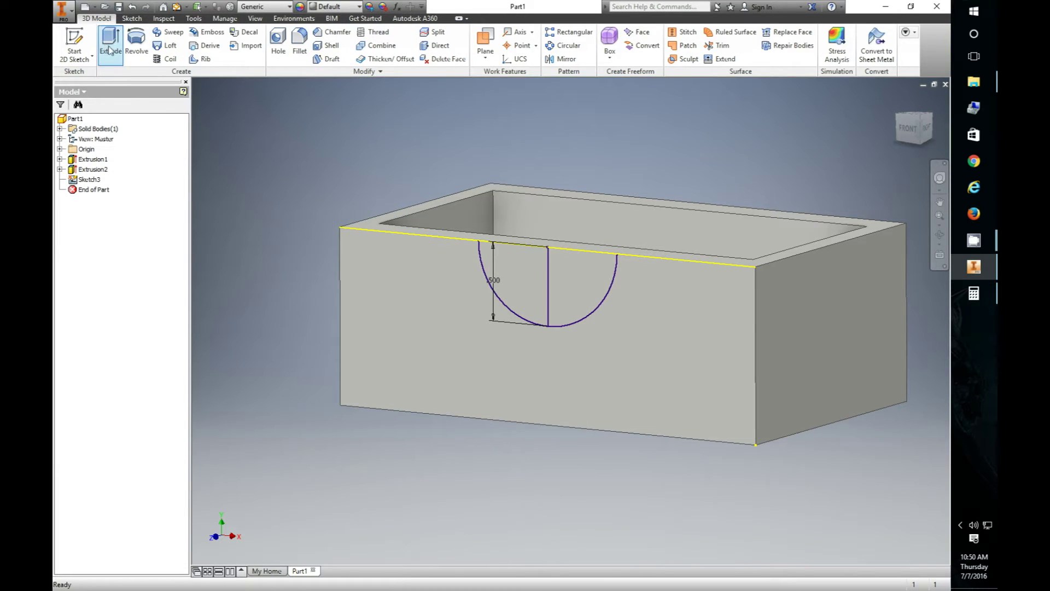
{"action": "left_click", "coordinate": [109, 51]}
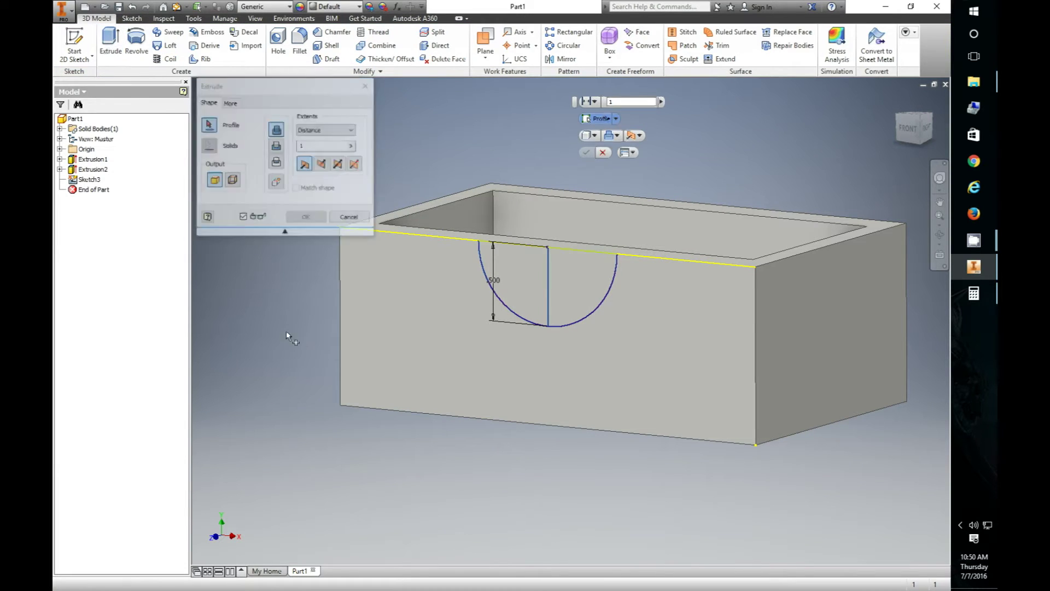
{"action": "left_click", "coordinate": [571, 289]}
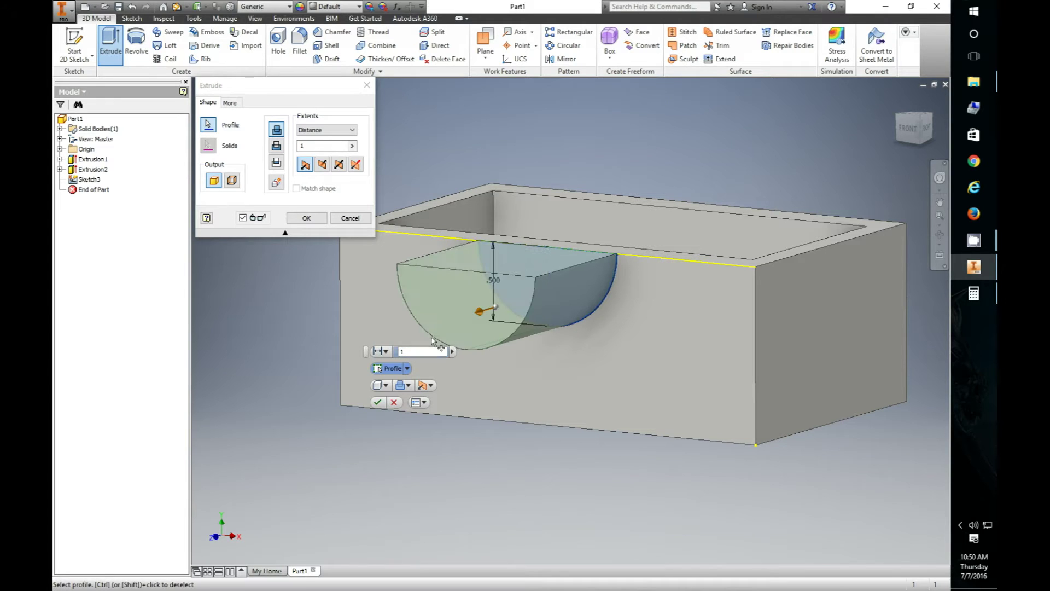
{"action": "left_click", "coordinate": [277, 146]}
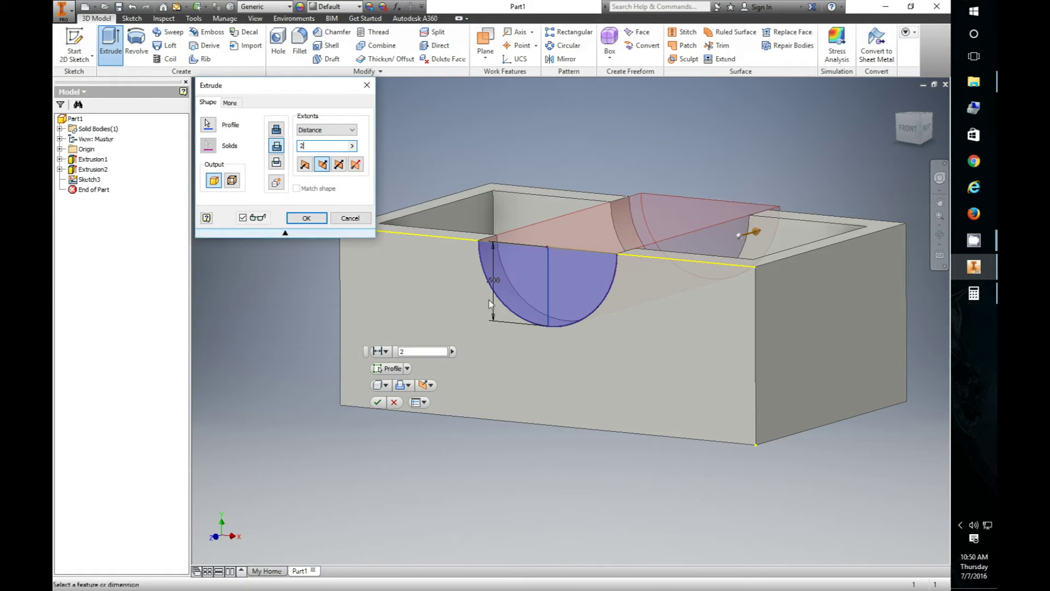
{"action": "middle_click_drag", "start_coordinate": [320, 331], "coordinate": [474, 389], "text": "shift"}
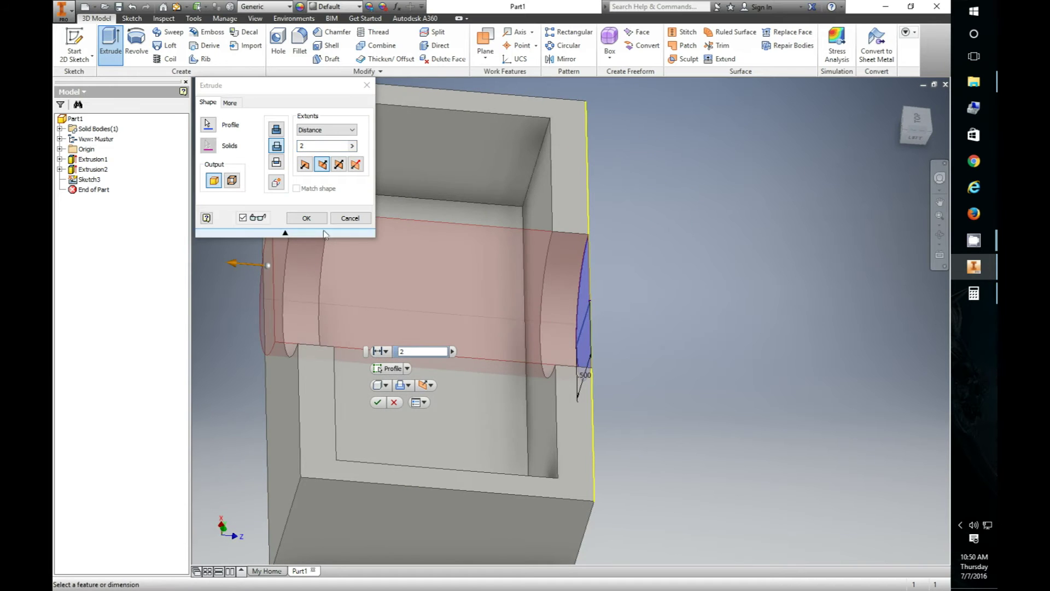
{"action": "left_click", "coordinate": [306, 217]}
- Examine the semicircular notches in the box walls from several angles and distances
{"action": "mouse_move", "coordinate": [604, 378]}
{"action": "middle_mouse_down", "text": "shift"}
{"action": "mouse_move", "coordinate": [576, 360]}
{"action": "mouse_move", "coordinate": [424, 363]}
{"action": "mouse_move", "coordinate": [434, 415]}
{"action": "mouse_move", "coordinate": [471, 422]}
{"action": "mouse_move", "coordinate": [427, 399]}
{"action": "mouse_move", "coordinate": [476, 391]}
{"action": "mouse_move", "coordinate": [511, 370]}
{"action": "mouse_move", "coordinate": [441, 380]}
{"action": "mouse_move", "coordinate": [503, 381]}
{"action": "mouse_move", "coordinate": [495, 403]}
{"action": "mouse_move", "coordinate": [487, 391]}
{"action": "mouse_move", "coordinate": [657, 394]}
{"action": "mouse_move", "coordinate": [490, 384]}
{"action": "mouse_move", "coordinate": [450, 424]}
{"action": "mouse_move", "coordinate": [515, 429]}
{"action": "middle_mouse_up", "text": "shift"}
{"action": "scroll", "coordinate": [521, 416], "scroll_direction": "up", "scroll_amount": 7}
{"action": "scroll", "coordinate": [530, 389], "scroll_direction": "down", "scroll_amount": 7}
{"action": "middle_click_drag", "start_coordinate": [577, 410], "coordinate": [647, 328], "text": "shift"}
{"action": "scroll", "coordinate": [562, 398], "scroll_direction": "up", "scroll_amount": 6}
{"action": "scroll", "coordinate": [574, 420], "scroll_direction": "down", "scroll_amount": 7}
{"action": "scroll", "coordinate": [576, 424], "scroll_direction": "up", "scroll_amount": 3}
{"action": "scroll", "coordinate": [647, 326], "scroll_direction": "up", "scroll_amount": 2}
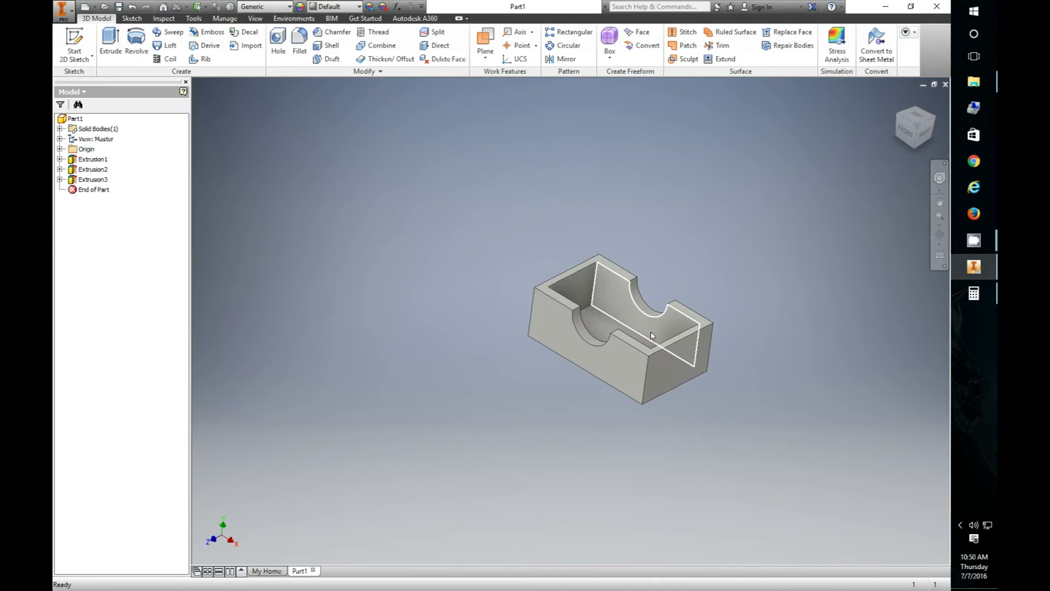
{"action": "scroll", "coordinate": [656, 312], "scroll_direction": "down", "scroll_amount": 6}
{"action": "scroll", "coordinate": [662, 304], "scroll_direction": "up", "scroll_amount": 4}
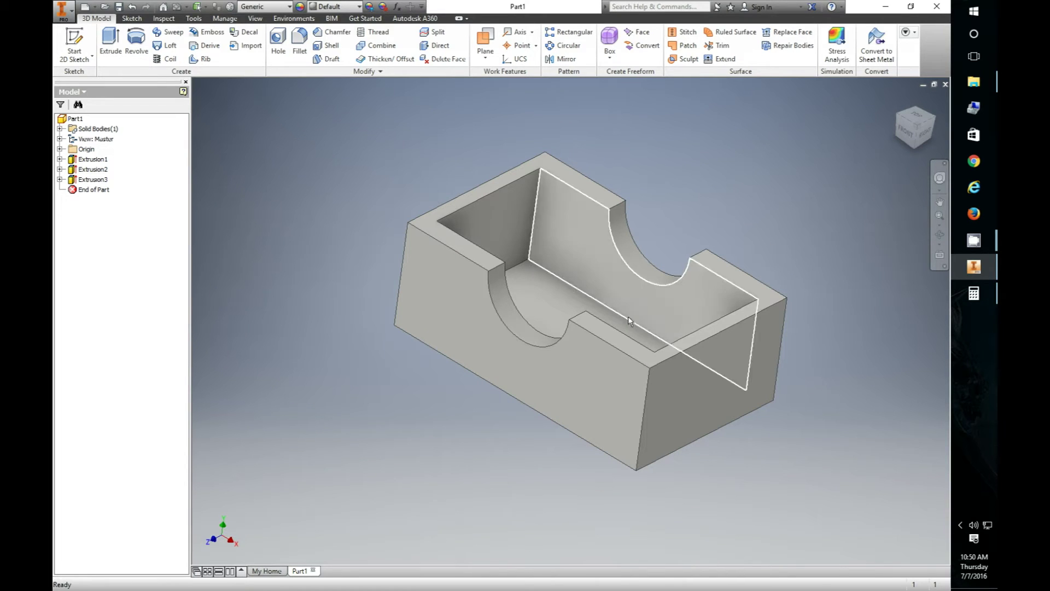
- Start a new sketch on the pocket floor
{"action": "left_click", "coordinate": [589, 304]}
{"action": "right_click", "coordinate": [588, 299]}
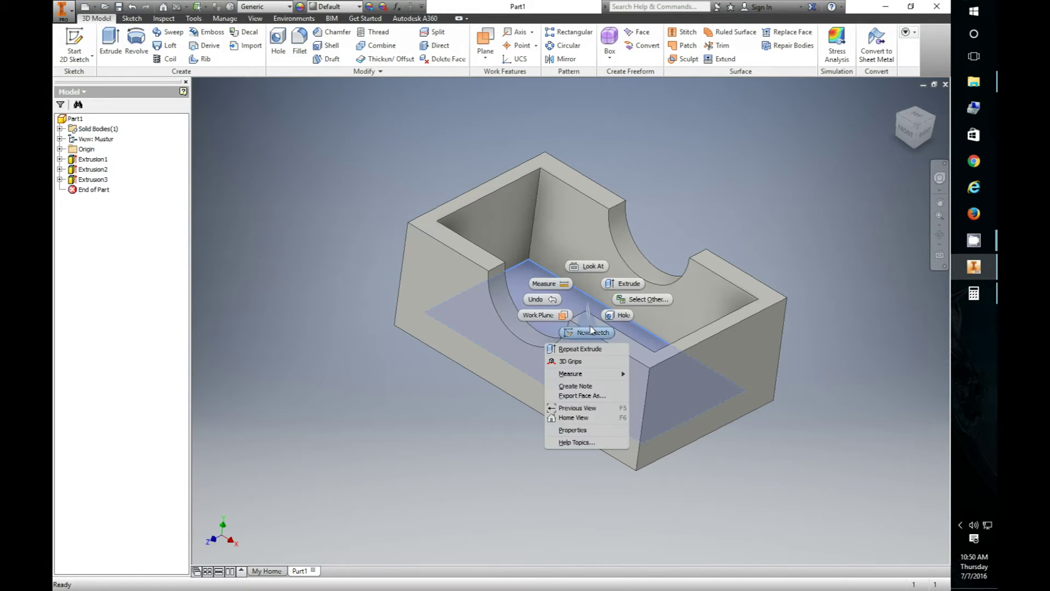
{"action": "left_click", "coordinate": [593, 331]}
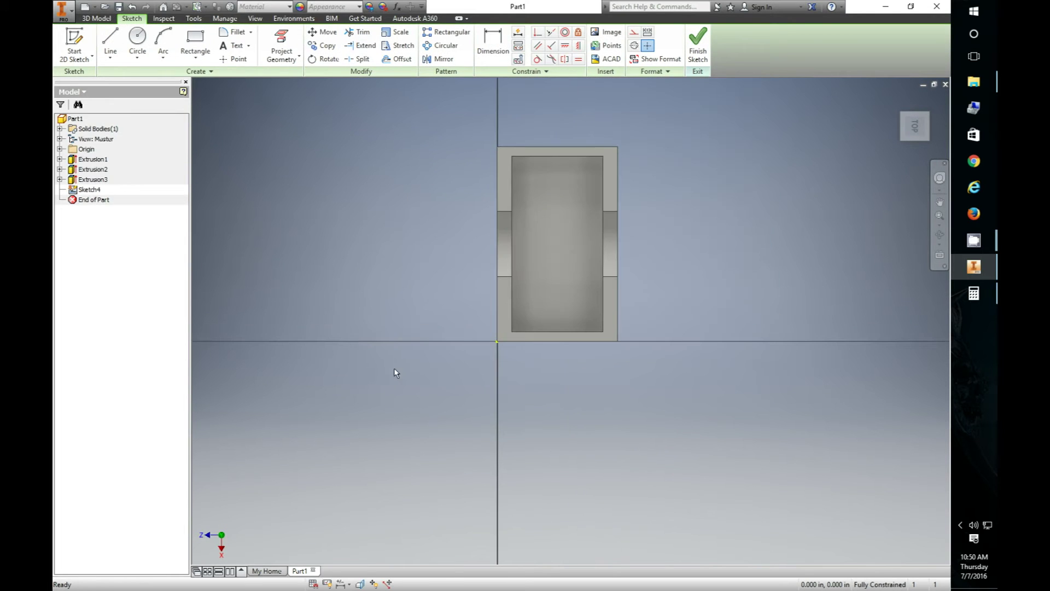
{"action": "scroll", "coordinate": [583, 187], "scroll_direction": "down", "scroll_amount": 3}
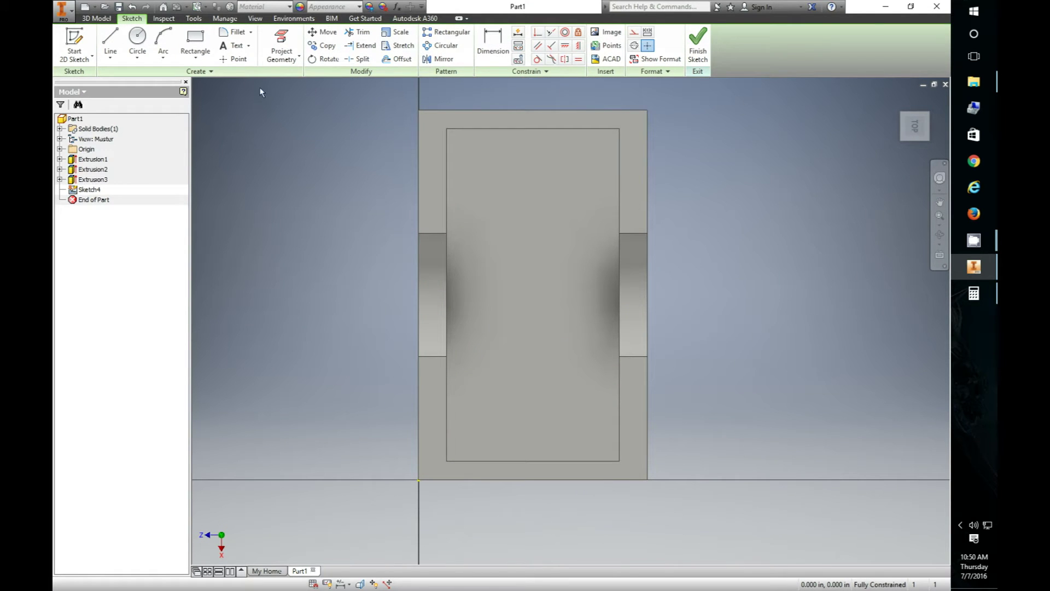
{"action": "left_click", "coordinate": [973, 240]}
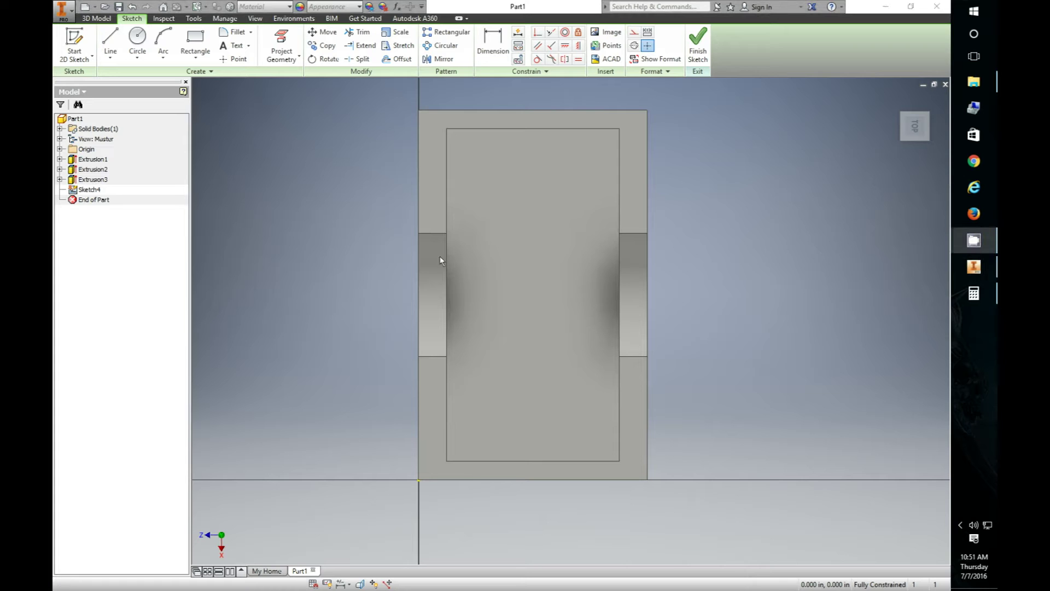
- Project one long edge of the pocket floor into the sketch and offset it inward by about 0.2 in
{"action": "middle_click_drag", "start_coordinate": [527, 253], "coordinate": [530, 252], "text": "shift"}
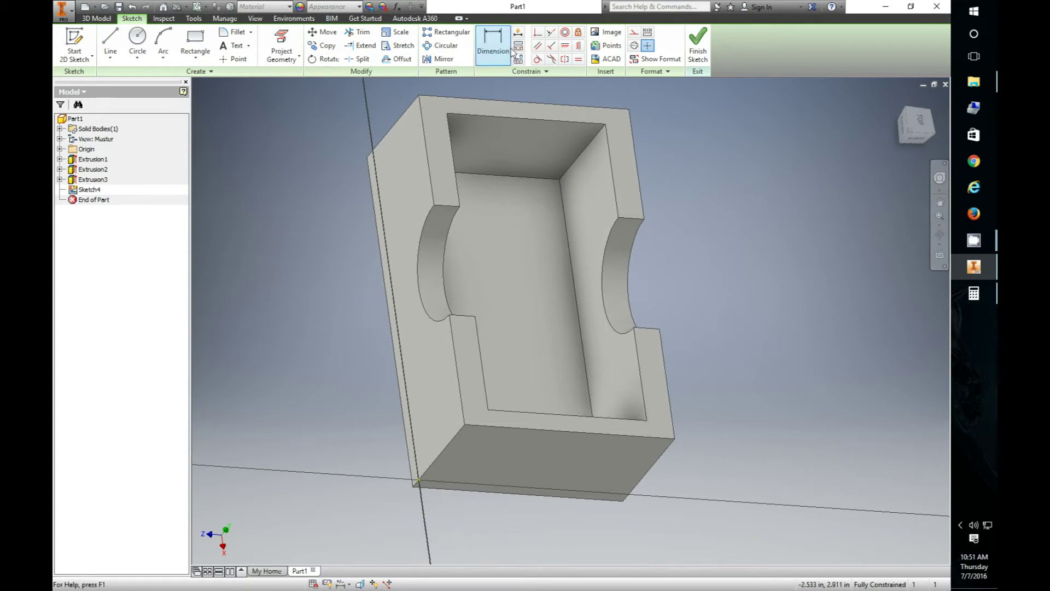
{"action": "left_click", "coordinate": [281, 43]}
{"action": "left_click", "coordinate": [572, 275]}
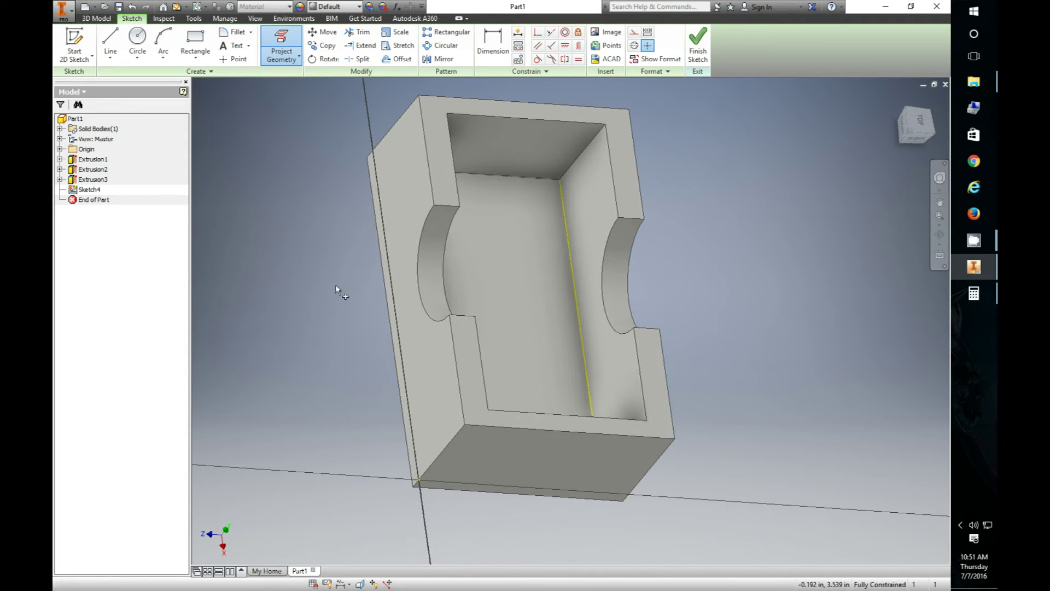
{"action": "middle_click_drag", "start_coordinate": [296, 307], "coordinate": [271, 306], "text": "shift"}
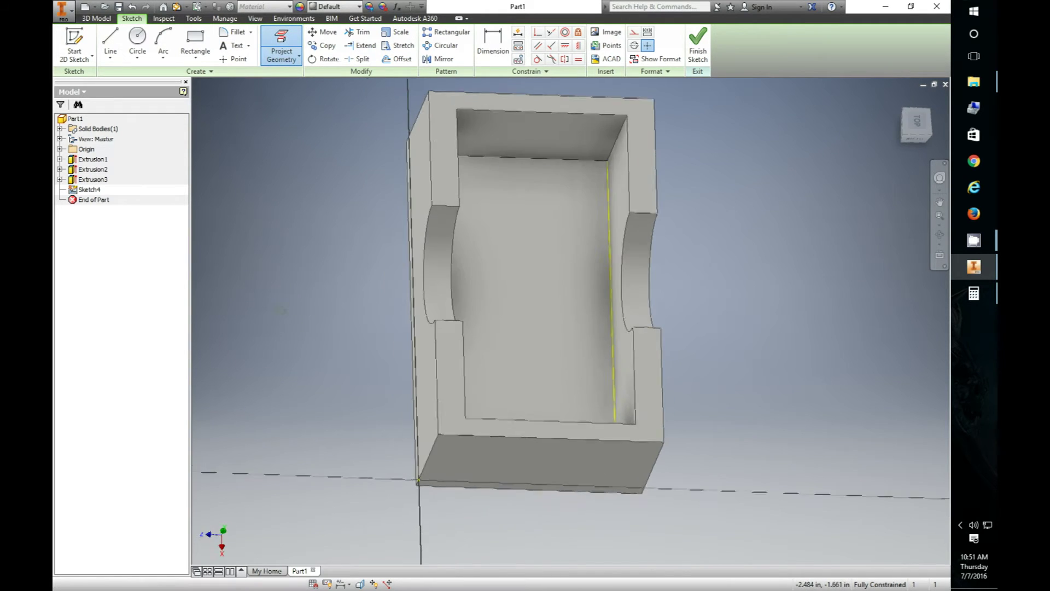
{"action": "left_click", "coordinate": [397, 59]}
{"action": "left_click", "coordinate": [607, 300]}
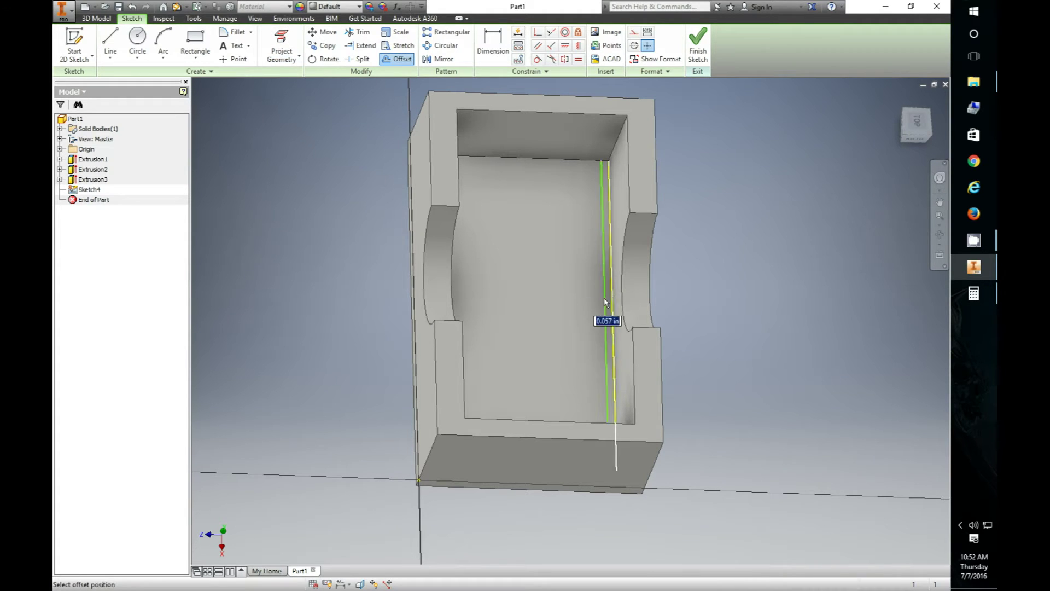
{"action": "left_click", "coordinate": [591, 304]}
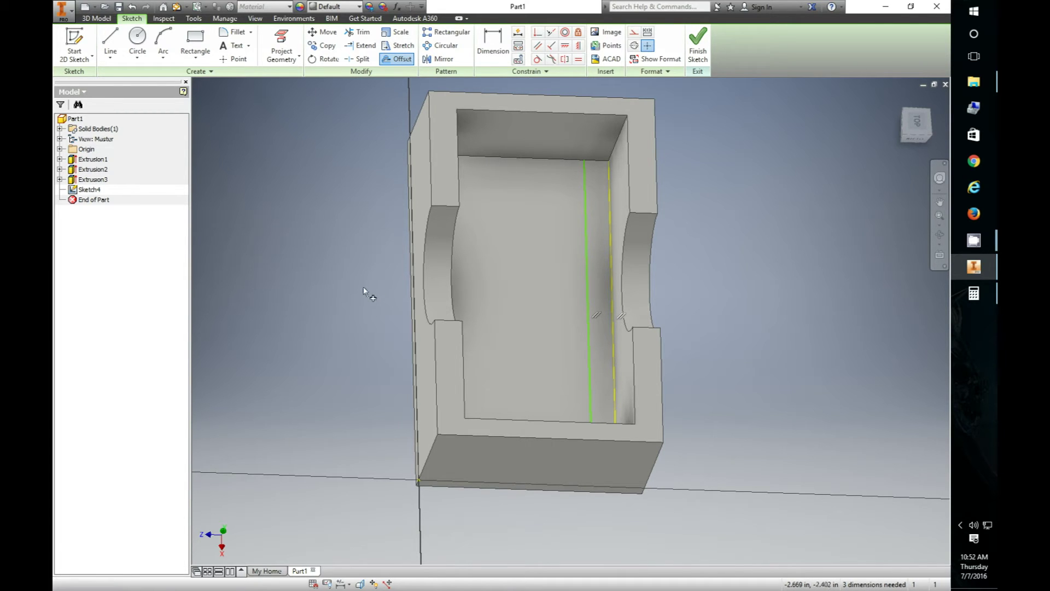
- Project the pocket floor's far short edge, offset it inward by about 0.26 in, and delete the extra long line that the offset adds
{"action": "left_click", "coordinate": [281, 43]}
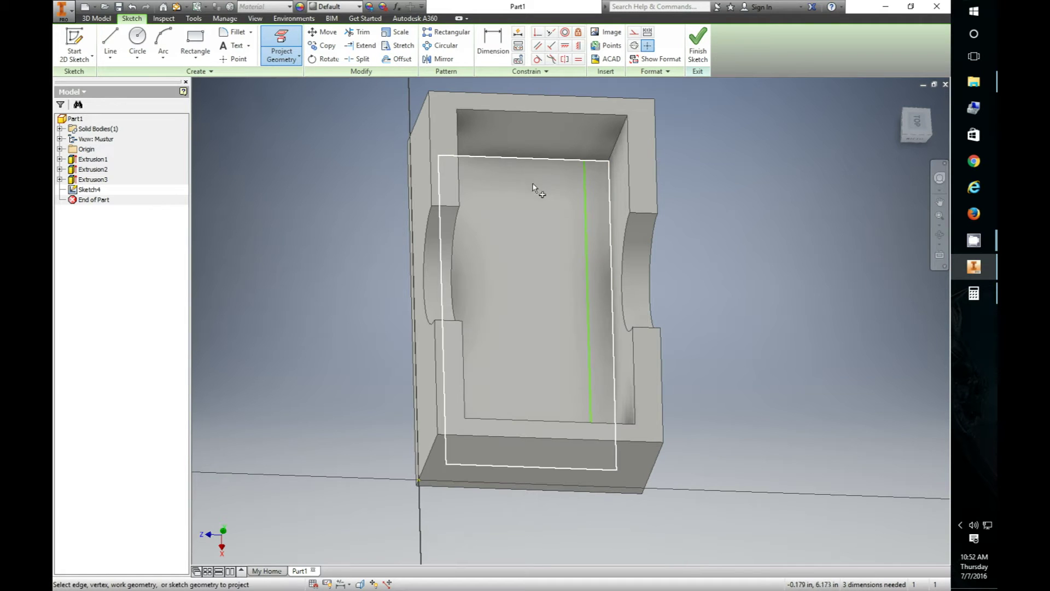
{"action": "left_click", "coordinate": [542, 163]}
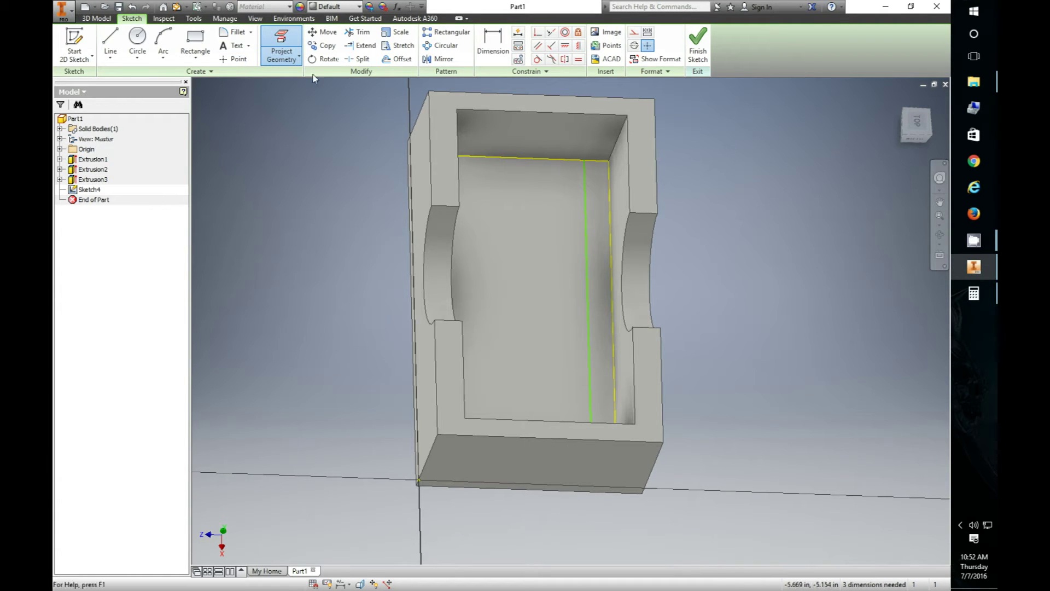
{"action": "left_click", "coordinate": [395, 59]}
{"action": "left_click", "coordinate": [497, 159]}
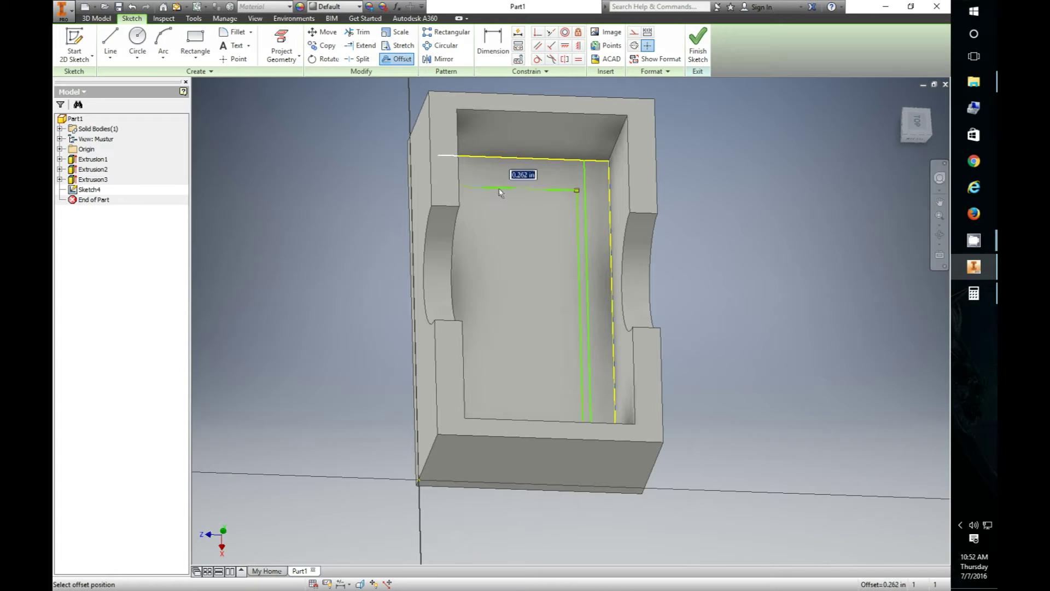
{"action": "left_click", "coordinate": [499, 192]}
{"action": "left_click", "coordinate": [578, 240]}
{"action": "key", "text": "Delete"}
- Dimension the distance between the projected short edge and its offset line, placing the dimension outside the box
{"action": "left_click", "coordinate": [493, 46]}
{"action": "left_click", "coordinate": [526, 160]}
{"action": "left_click", "coordinate": [535, 190]}
{"action": "left_click", "coordinate": [366, 181]}
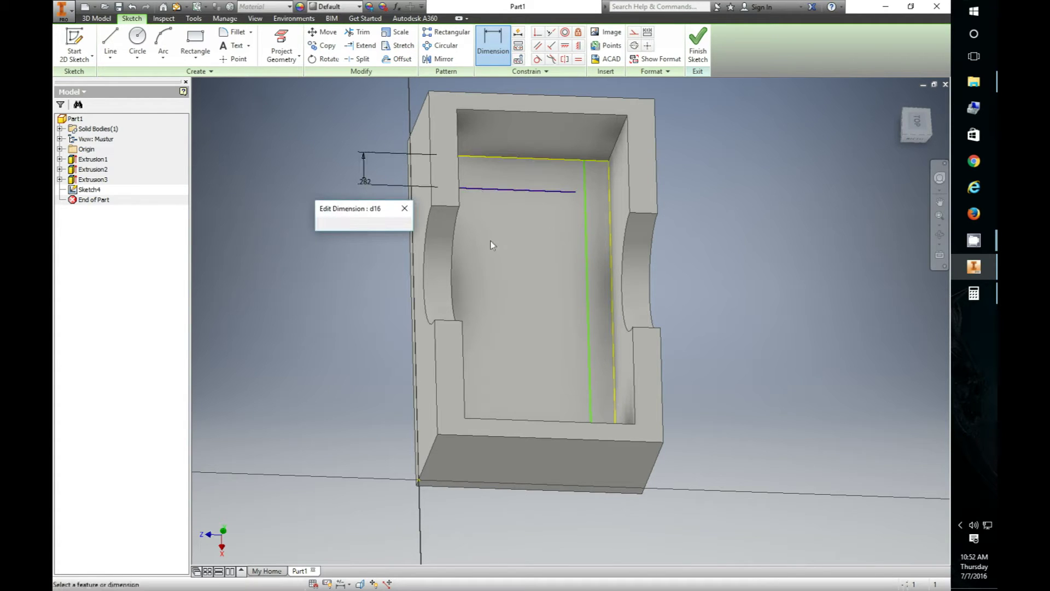
{"action": "left_click", "coordinate": [405, 224]}
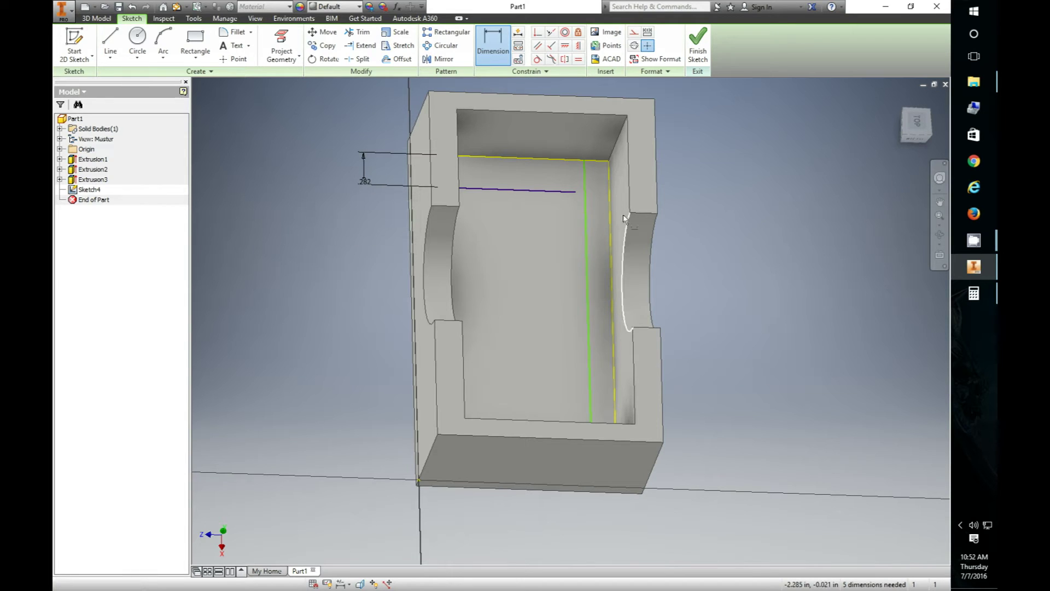
- Dimension the distance between the projected long edge and its offset line, placing the dimension beyond the near end of the box
{"action": "left_click", "coordinate": [586, 179]}
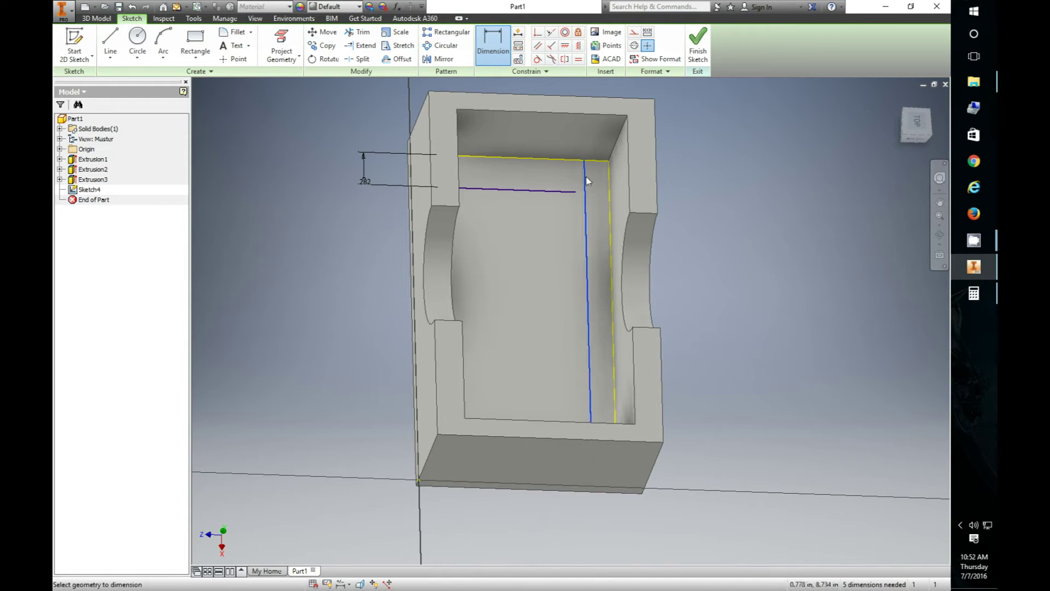
{"action": "left_click", "coordinate": [609, 180]}
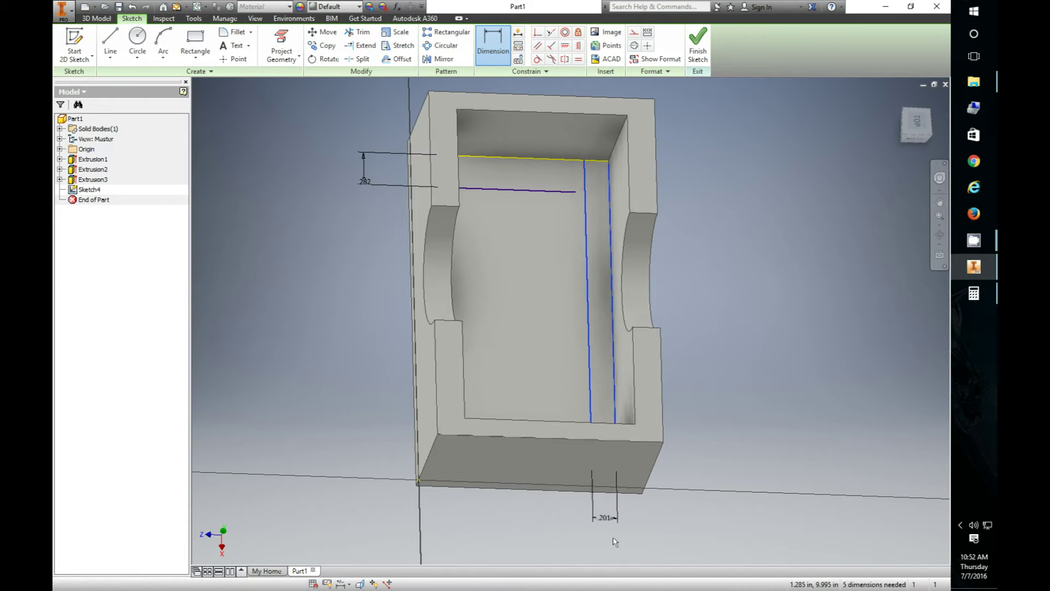
{"action": "left_click", "coordinate": [642, 534]}
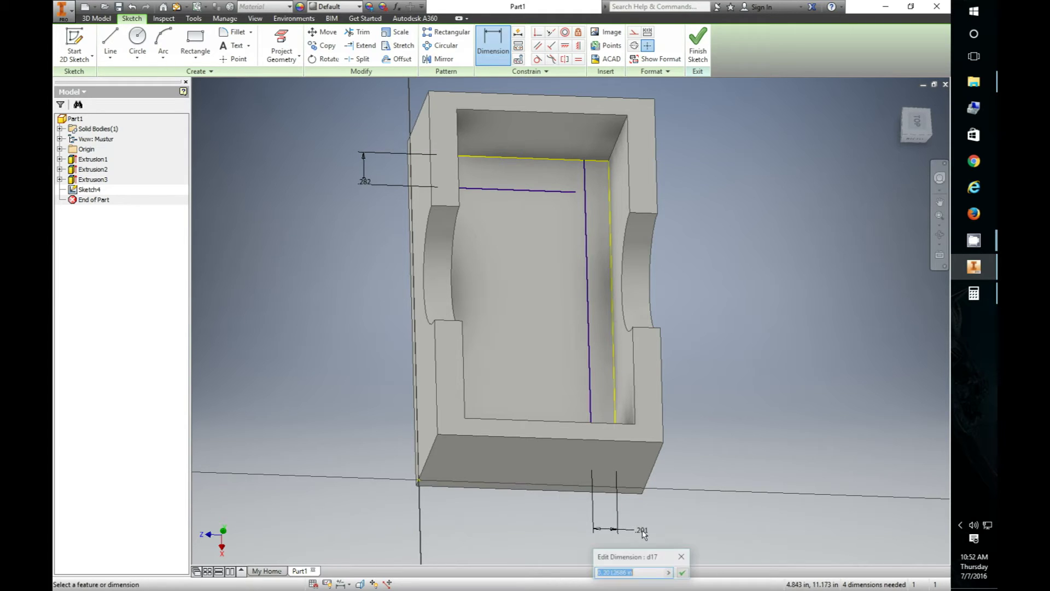
{"action": "left_click", "coordinate": [682, 573]}
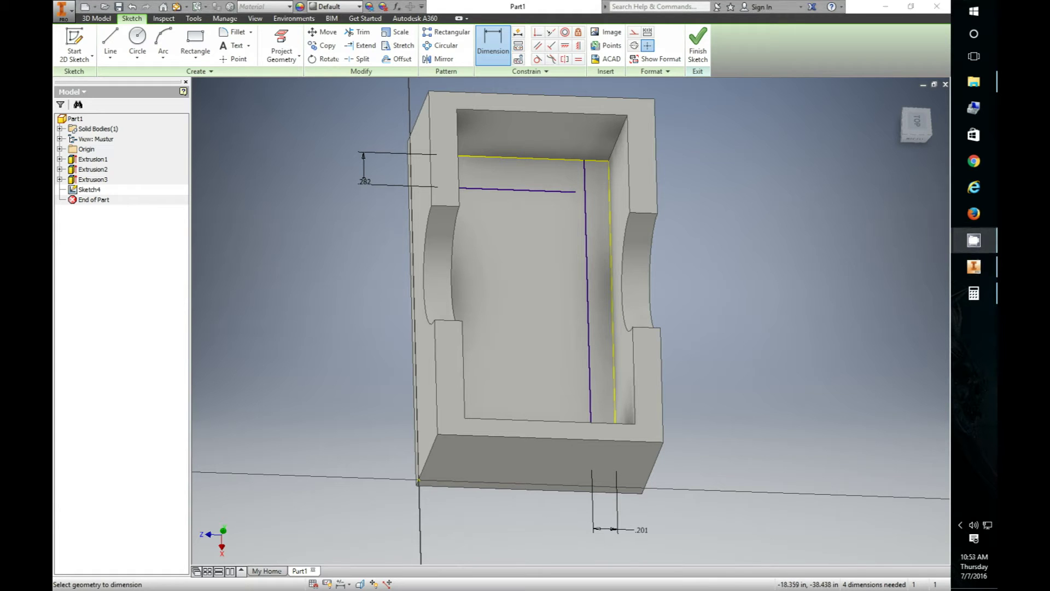
{"action": "key", "text": "super+r"}
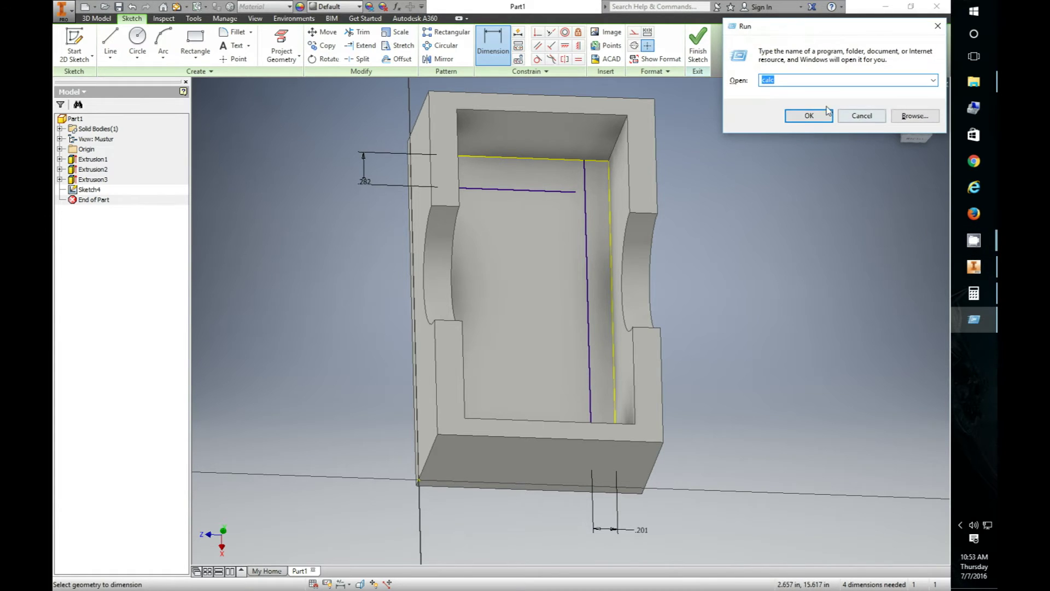
{"action": "left_click", "coordinate": [819, 117]}
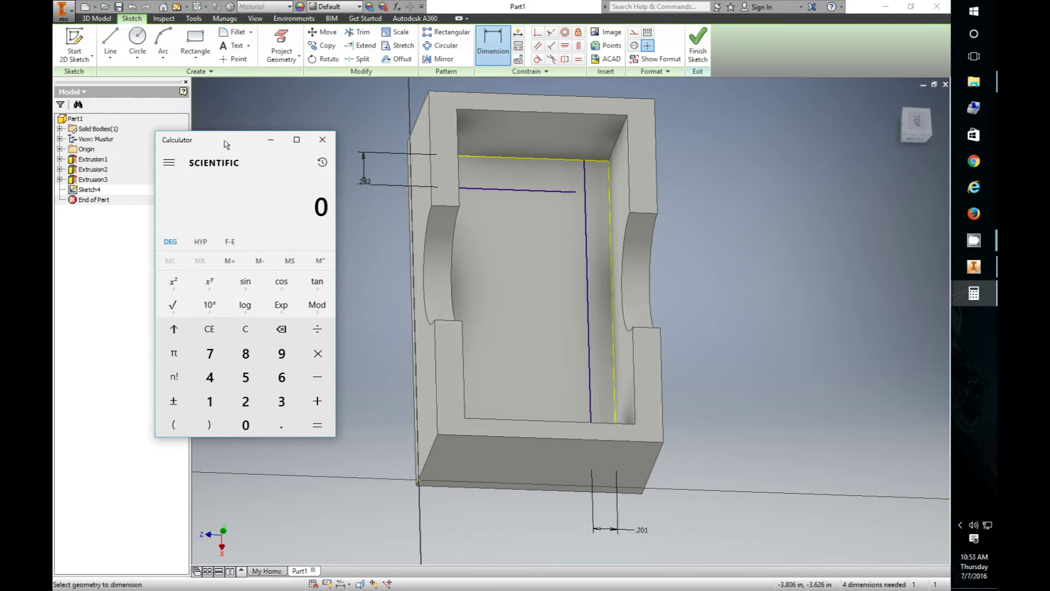
{"action": "left_click_drag", "start_coordinate": [228, 143], "coordinate": [246, 130]}
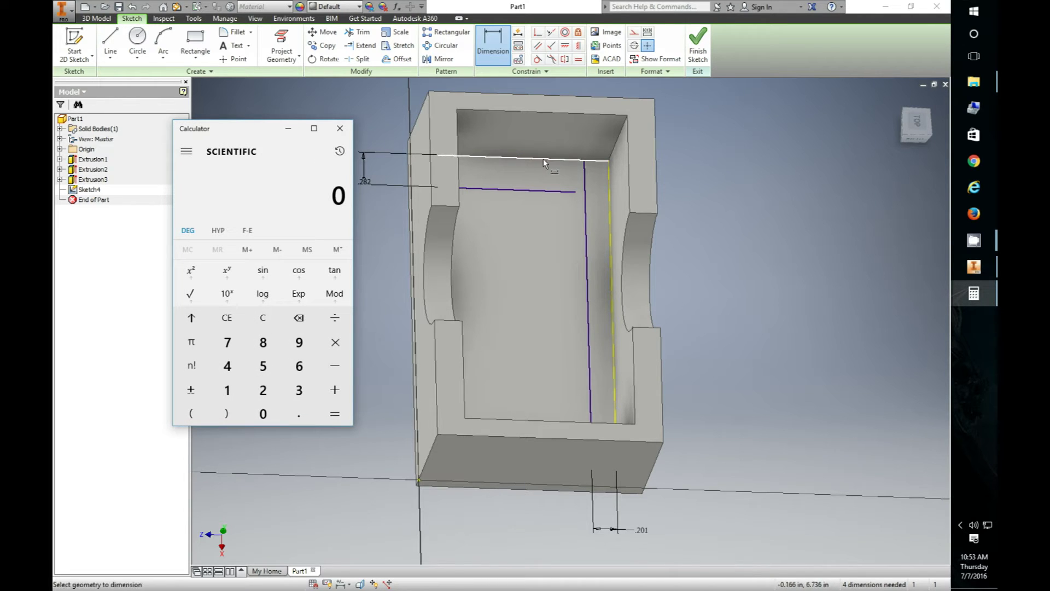
{"action": "left_click", "coordinate": [340, 128]}
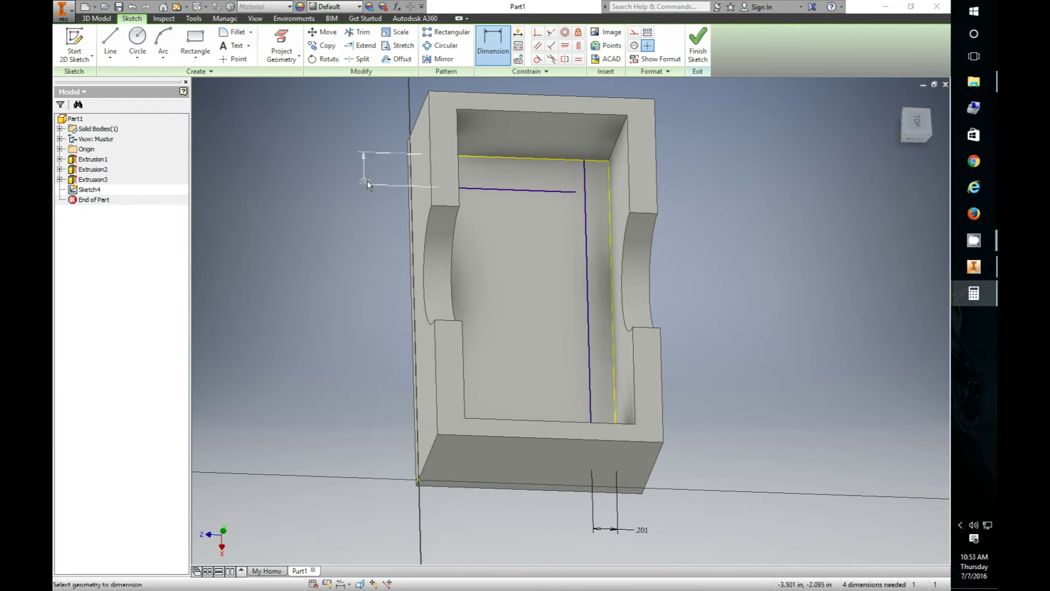
- Set the short offset line's distance from the projected short edge to 1 in and extend it to the long offset line
{"action": "double_click", "coordinate": [365, 182]}
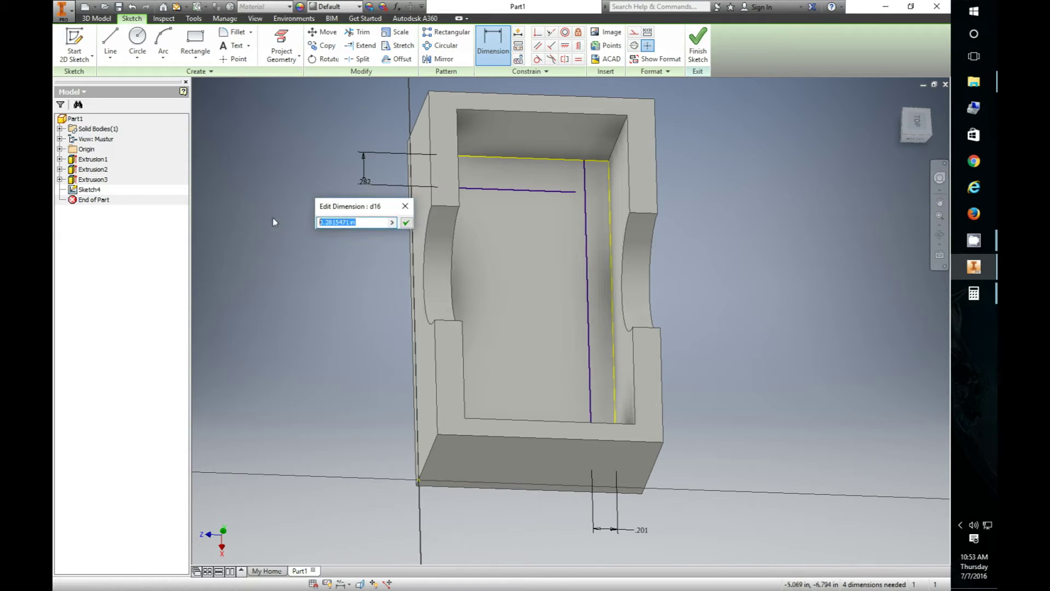
{"action": "type", "text": "1"}
{"action": "key", "text": "Return"}
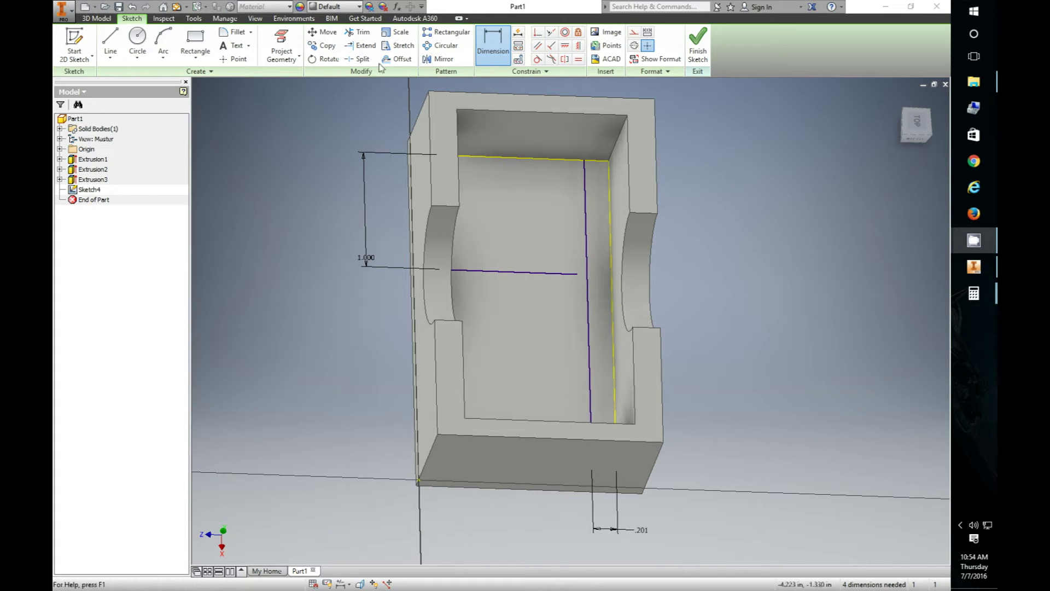
{"action": "left_click", "coordinate": [362, 46]}
{"action": "left_click", "coordinate": [566, 273]}
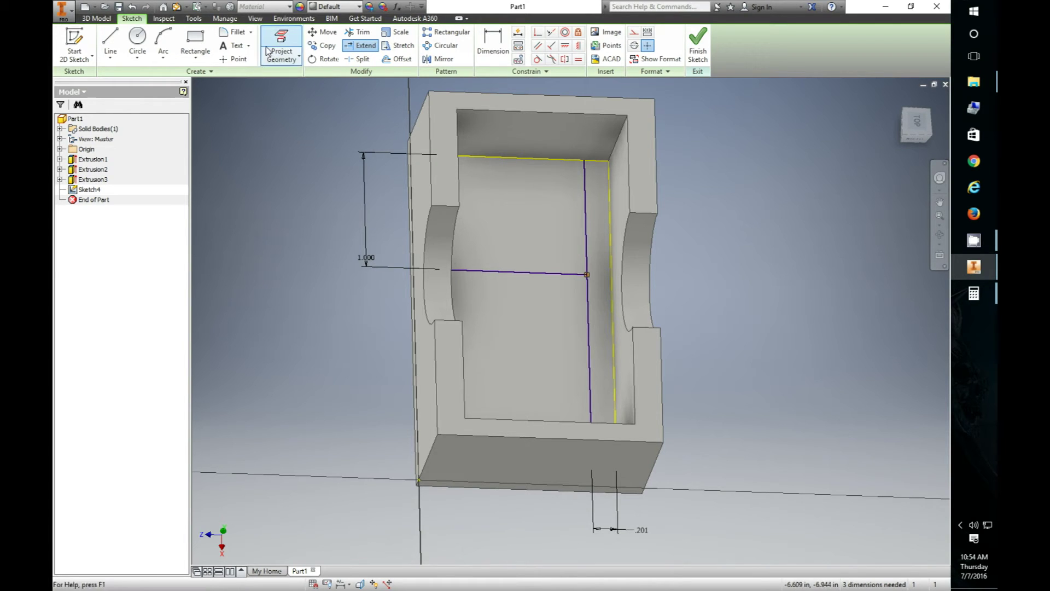
- Draw a rectangle 1 in long and 0.125 in wide on the pocket floor, starting where the two offset lines meet
{"action": "left_click", "coordinate": [195, 44]}
{"action": "left_click", "coordinate": [587, 274]}
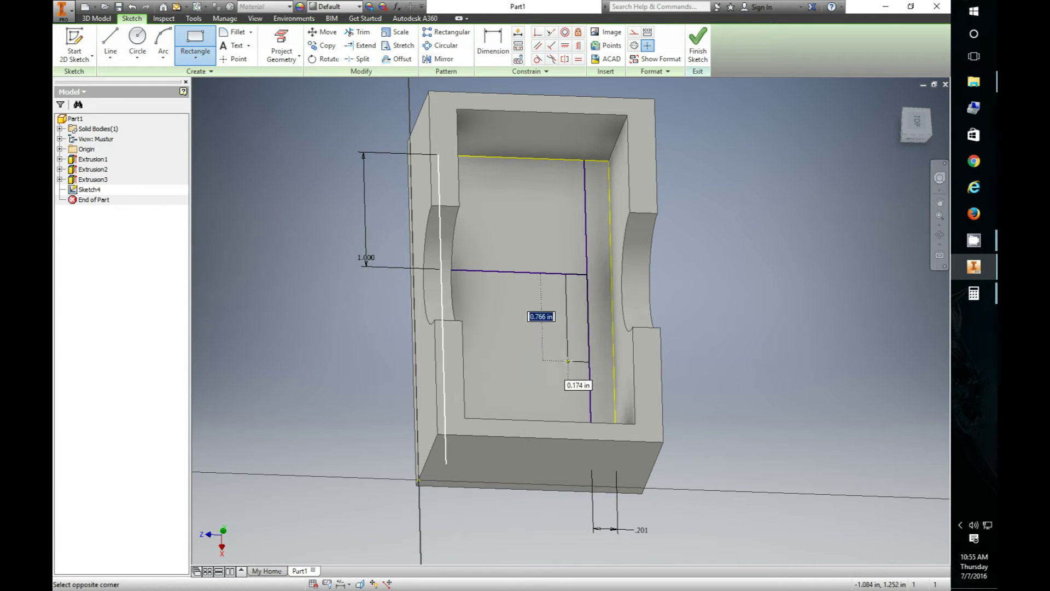
{"action": "type", "text": "1"}
{"action": "key", "text": "Tab"}
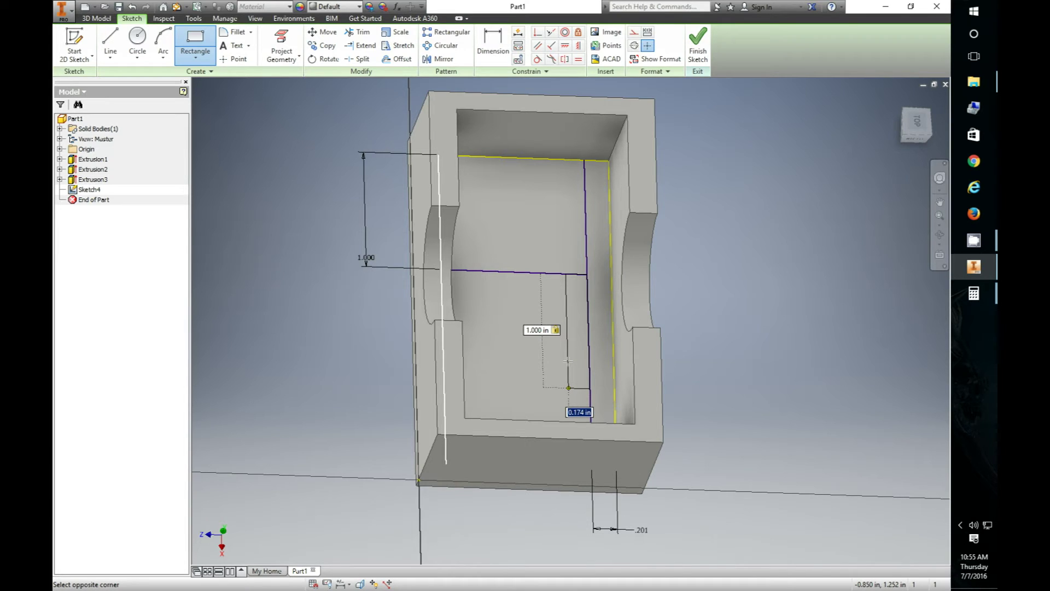
{"action": "type", "text": ".125"}
{"action": "key", "text": "Return"}
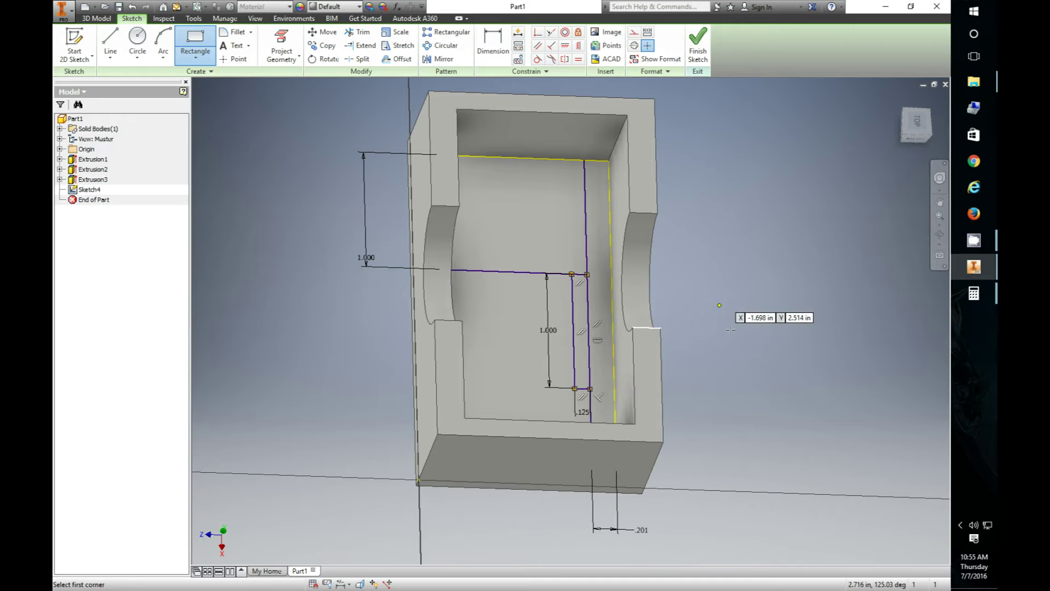
- Try a 0.125 in sketch fillet on the rectangle's far corner nearest the pocket's middle, and undo it
{"action": "middle_click_drag", "start_coordinate": [778, 295], "coordinate": [701, 290], "text": "shift"}
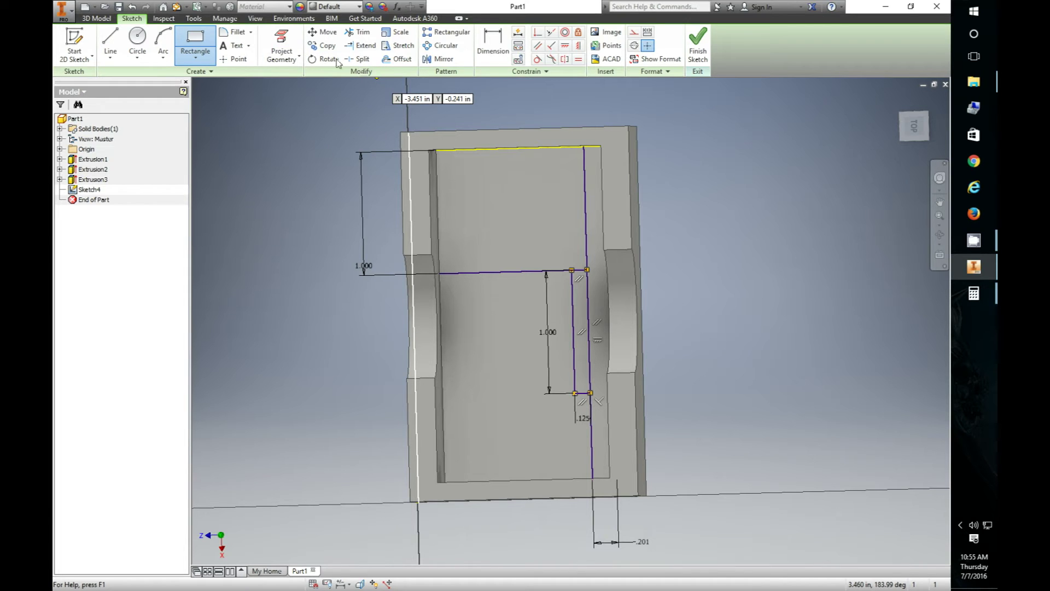
{"action": "left_click", "coordinate": [235, 31]}
{"action": "scroll", "coordinate": [557, 288], "scroll_direction": "down", "scroll_amount": 5}
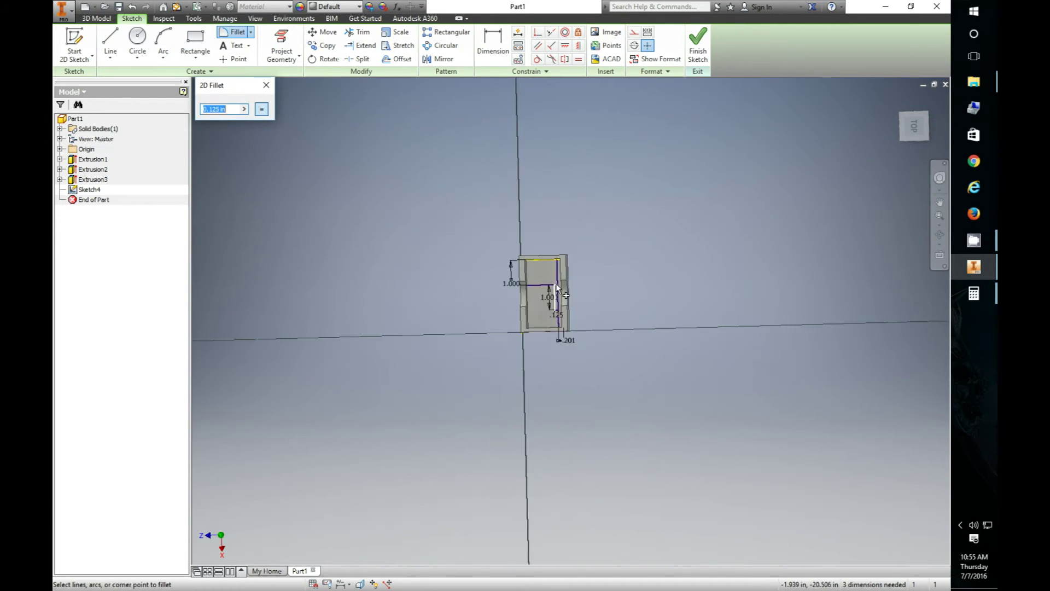
{"action": "scroll", "coordinate": [557, 288], "scroll_direction": "up", "scroll_amount": 10}
{"action": "left_click", "coordinate": [477, 334]}
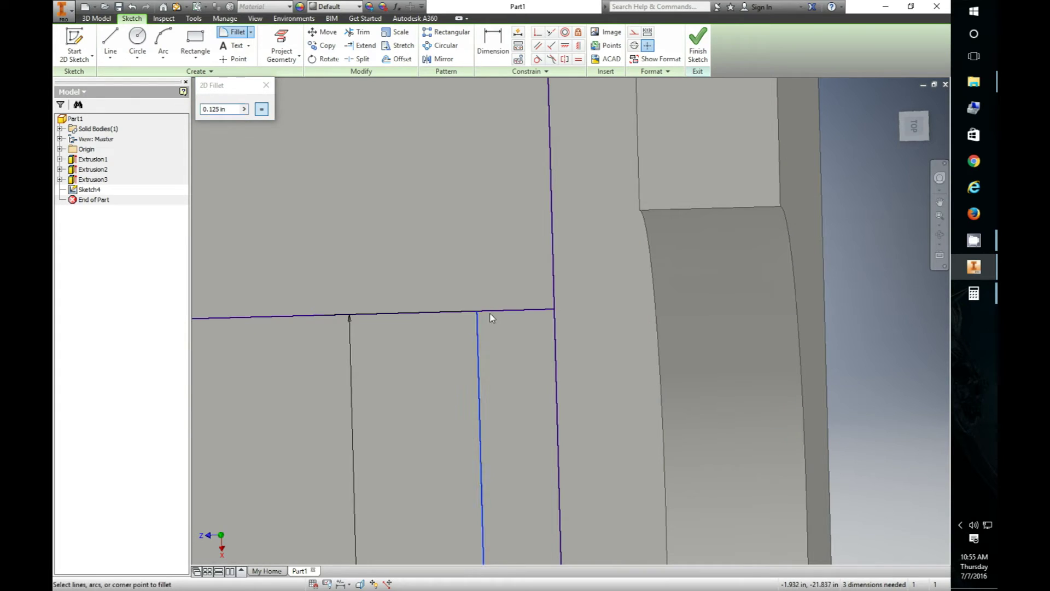
{"action": "left_click", "coordinate": [494, 312]}
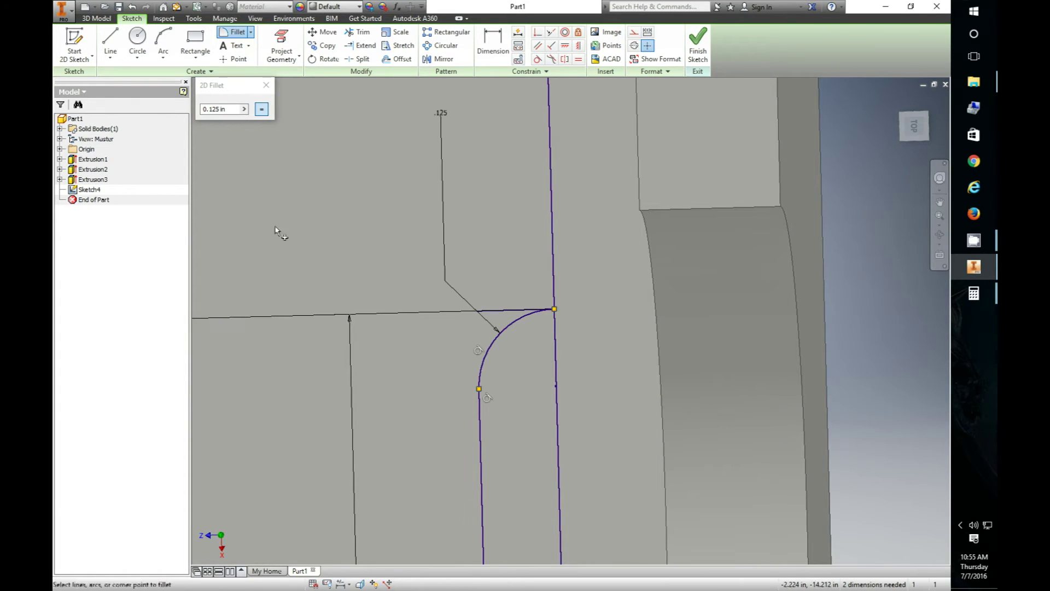
{"action": "key", "text": "ctrl+z"}
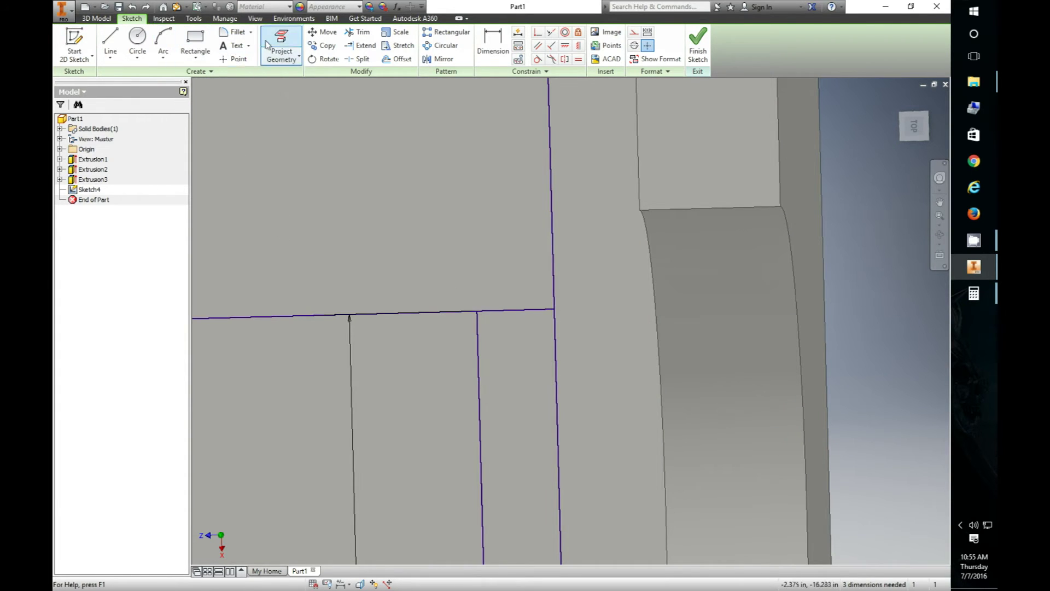
- Set the sketch fillet radius to 0.0625 in
{"action": "left_click", "coordinate": [235, 32]}
{"action": "left_click_drag", "start_coordinate": [219, 109], "coordinate": [158, 109]}
{"action": "key", "text": "Escape"}
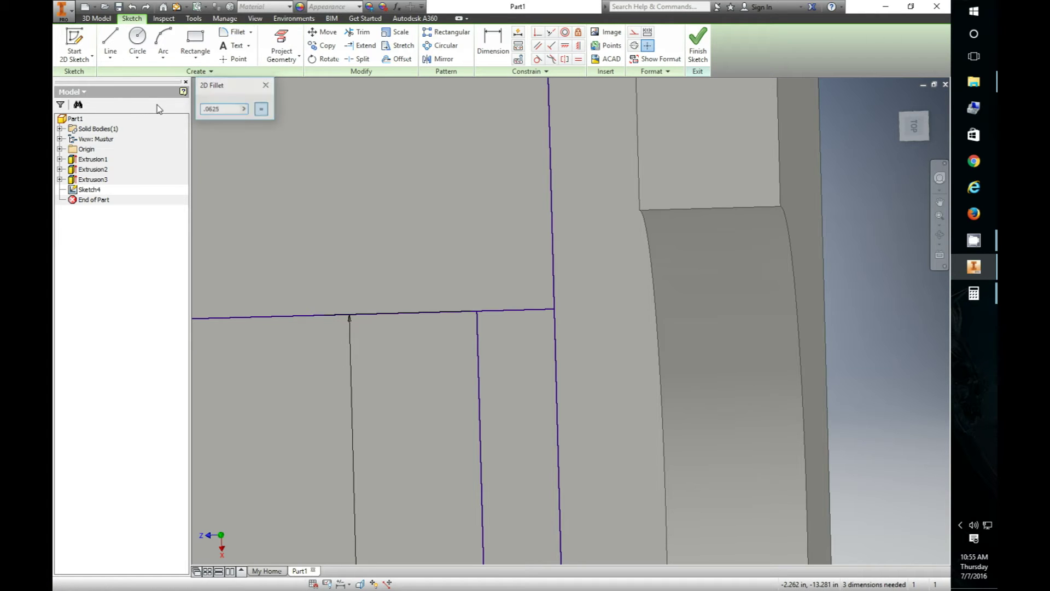
{"action": "left_click", "coordinate": [478, 329]}
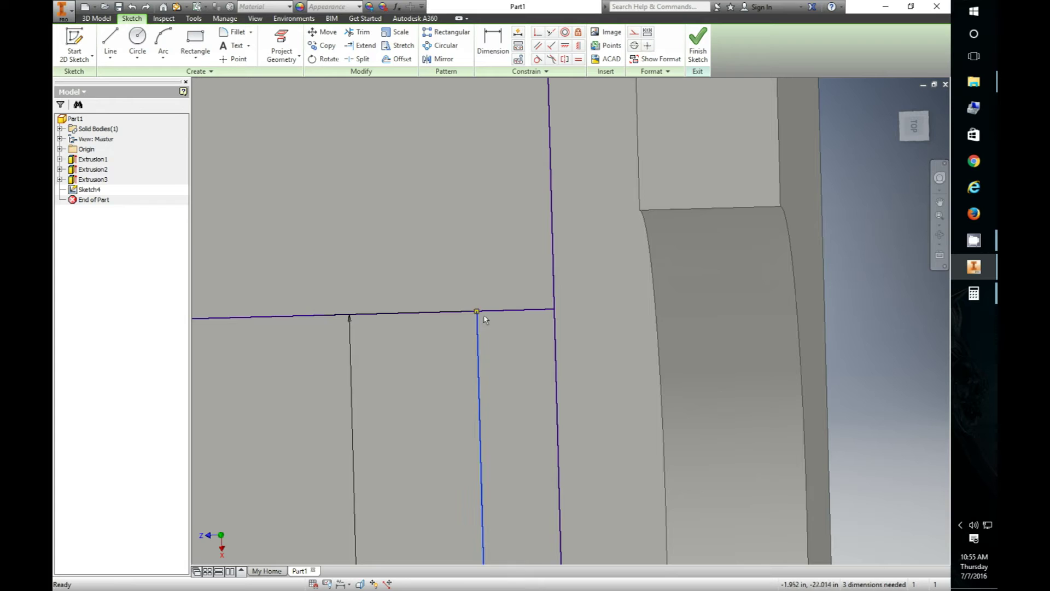
{"action": "left_click", "coordinate": [491, 311]}
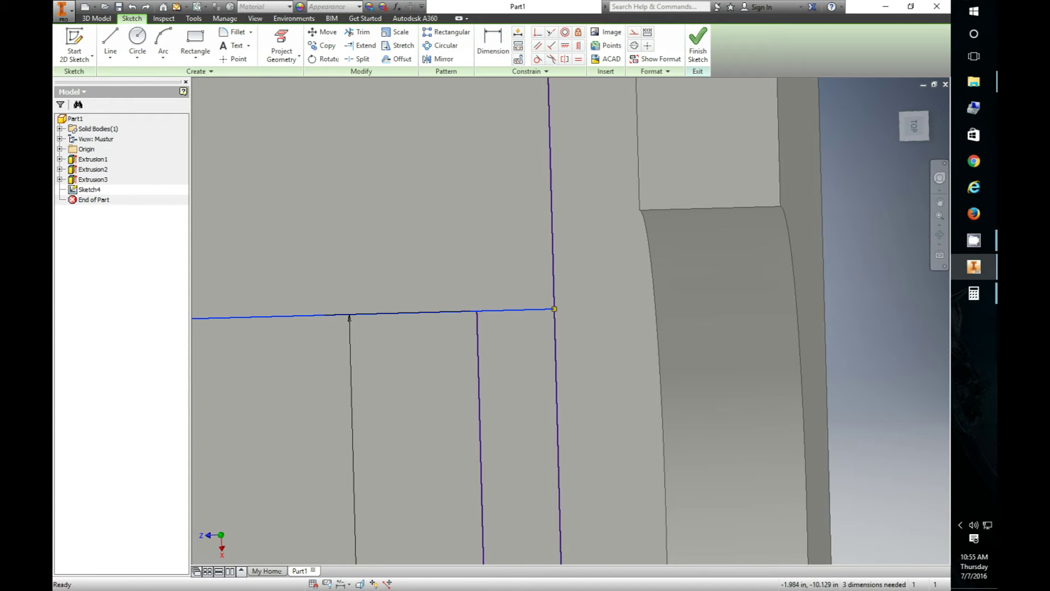
{"action": "key", "text": "ctrl+z"}
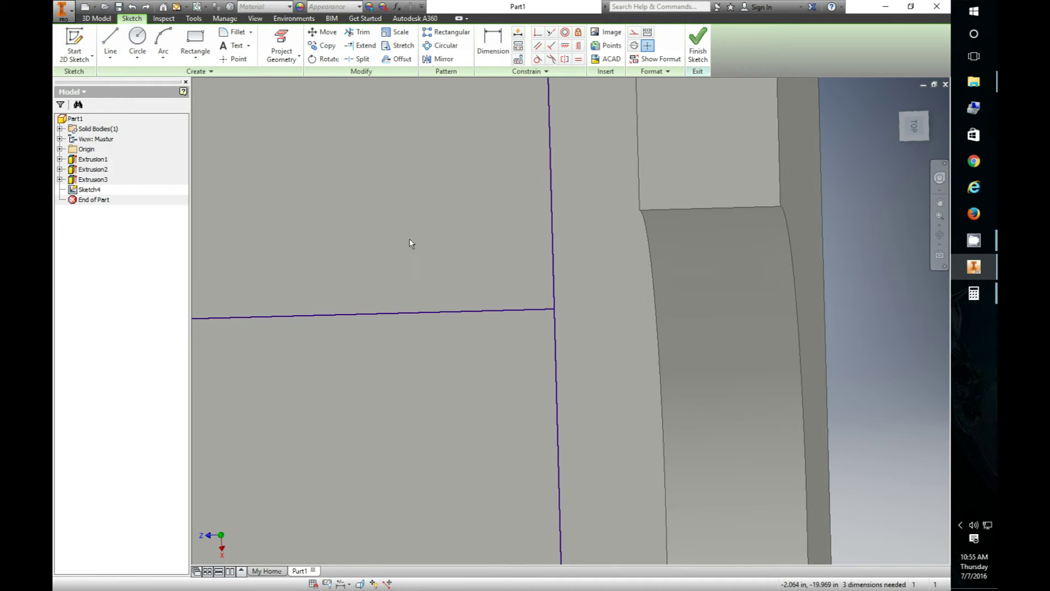
{"action": "key", "text": "ctrl+y"}
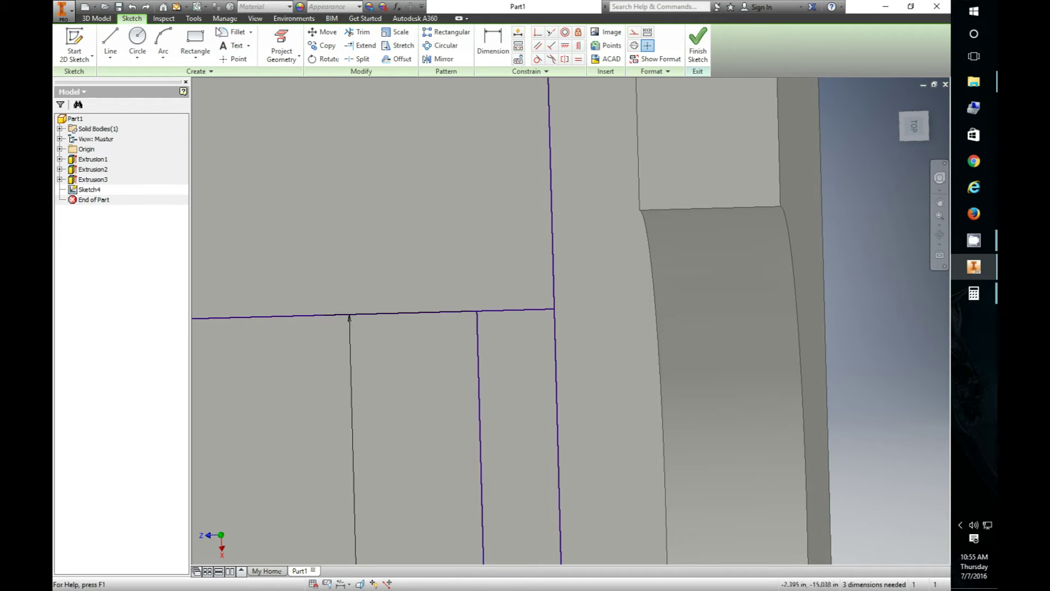
- Round both corners at the rectangle's far end with 0.0625 in sketch fillets
{"action": "left_click", "coordinate": [236, 31]}
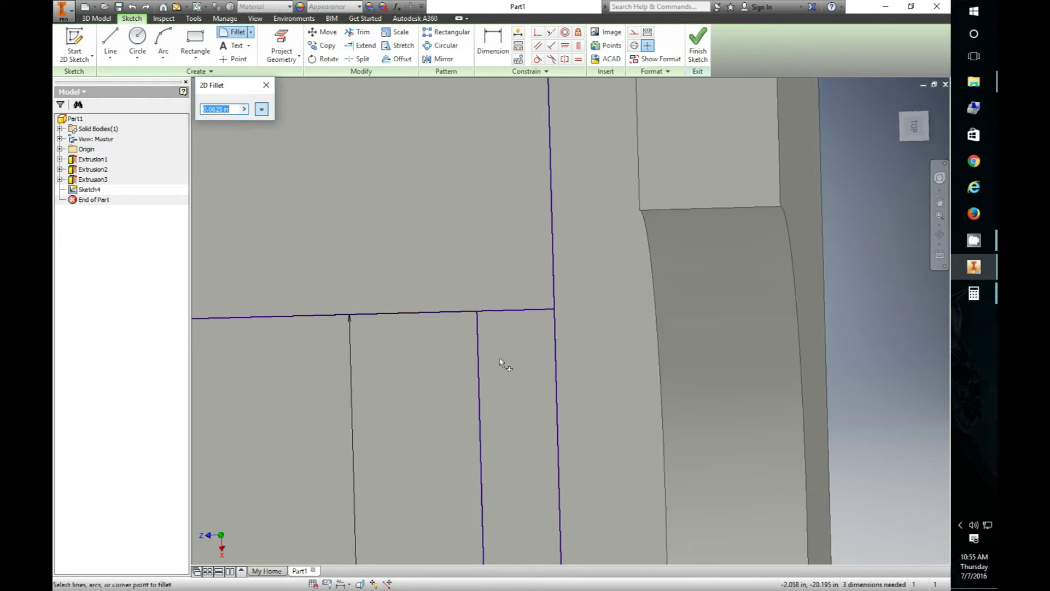
{"action": "left_click", "coordinate": [478, 340]}
{"action": "left_click", "coordinate": [530, 311]}
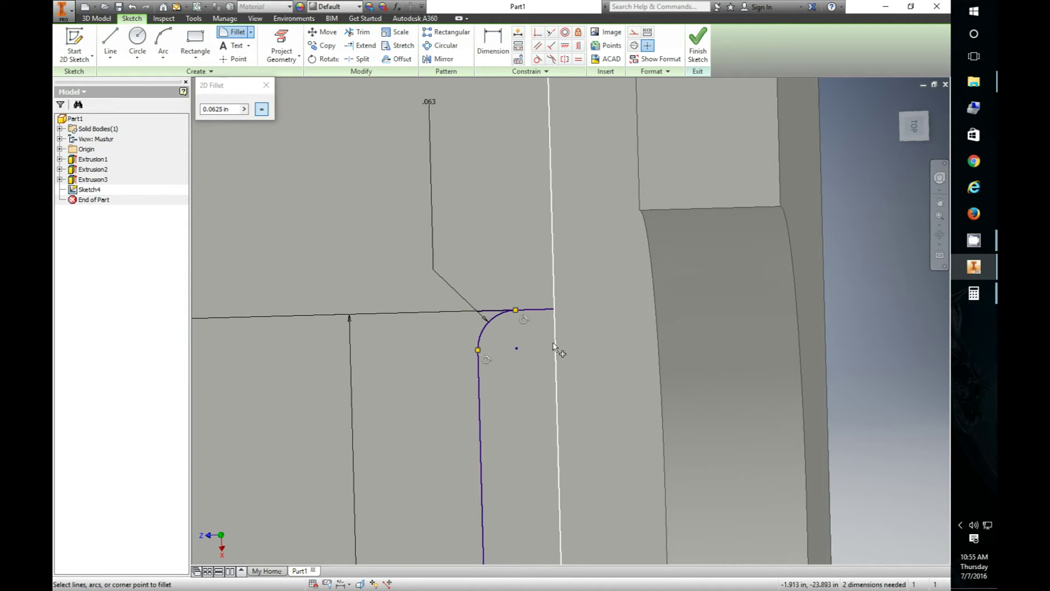
{"action": "left_click", "coordinate": [553, 344]}
{"action": "left_click", "coordinate": [543, 310]}
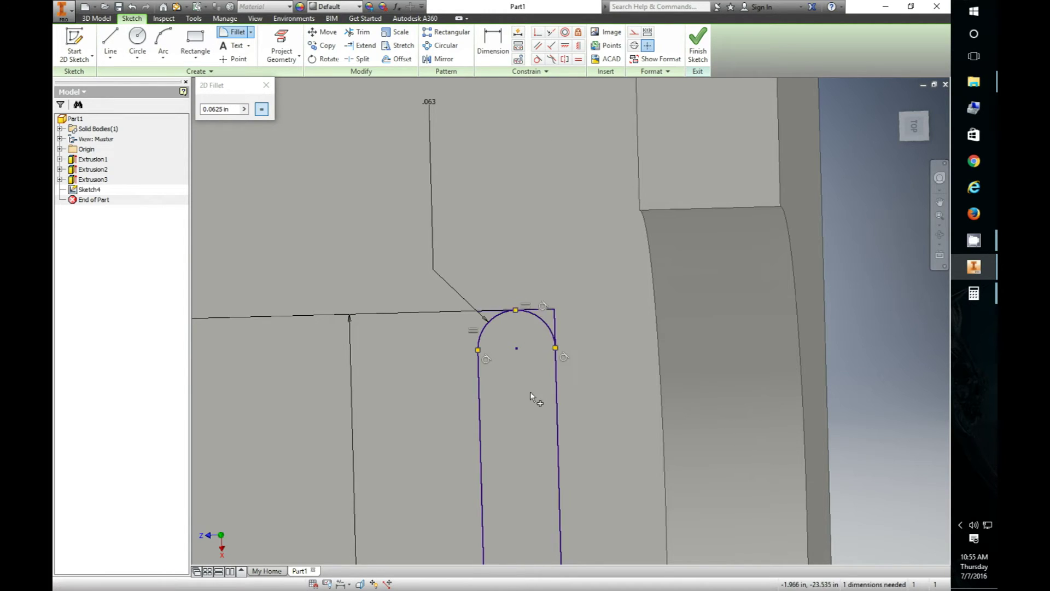
- Round both corners at the rectangle's near end with the same 0.0625 in fillets to complete the slot outline
{"action": "scroll", "coordinate": [513, 265], "scroll_direction": "up", "scroll_amount": 6}
{"action": "scroll", "coordinate": [520, 414], "scroll_direction": "down", "scroll_amount": 4}
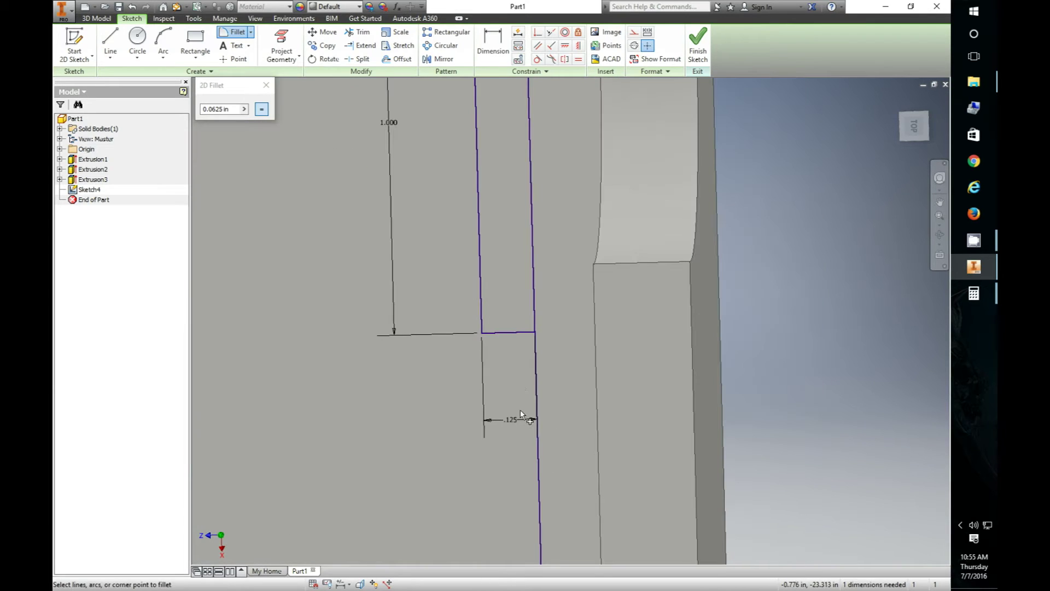
{"action": "left_click", "coordinate": [482, 322]}
{"action": "left_click", "coordinate": [489, 330]}
{"action": "left_click", "coordinate": [535, 311]}
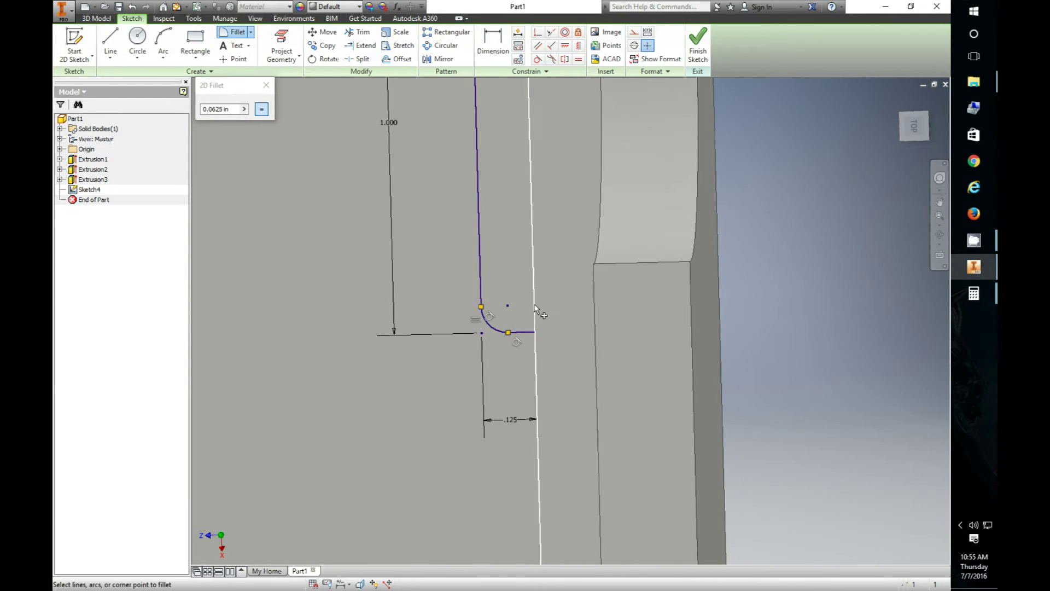
{"action": "left_click", "coordinate": [517, 333]}
{"action": "scroll", "coordinate": [557, 351], "scroll_direction": "up", "scroll_amount": 5}
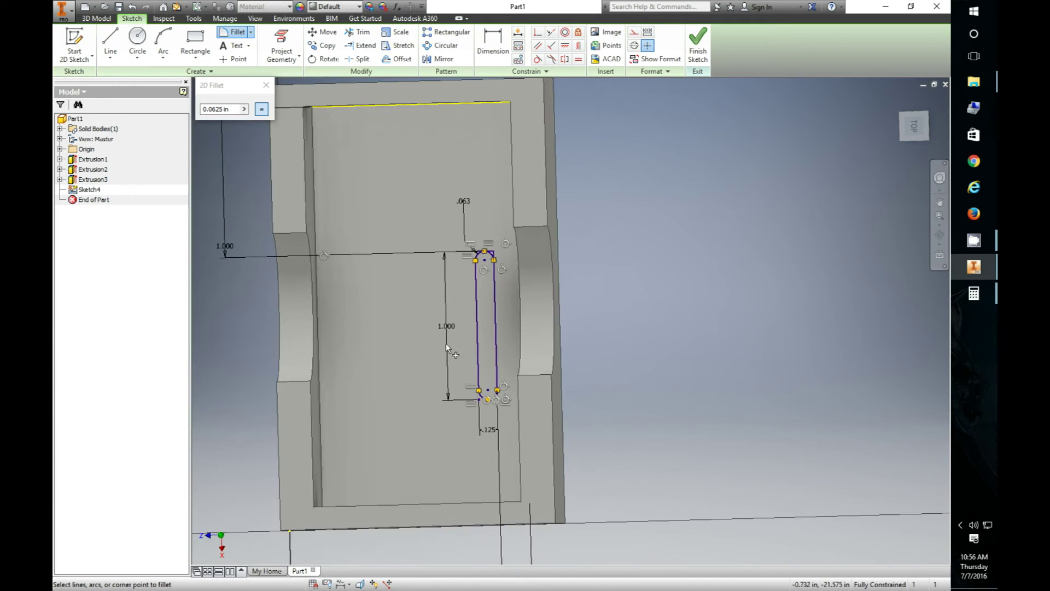
{"action": "left_click", "coordinate": [266, 86]}
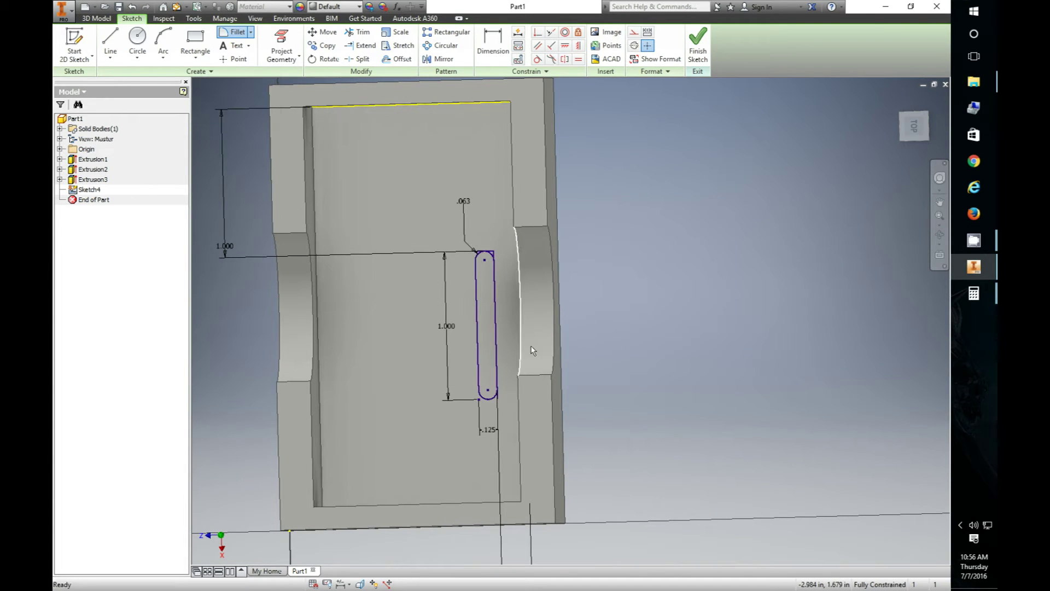
- Draw a straight line from the midpoint of the projected short edge, parallel to the slot, almost to the pocket's near end
{"action": "mouse_move", "coordinate": [467, 366]}
{"action": "middle_mouse_down", "text": "shift"}
{"action": "mouse_move", "coordinate": [492, 353]}
{"action": "mouse_move", "coordinate": [477, 333]}
{"action": "mouse_move", "coordinate": [480, 342]}
{"action": "mouse_move", "coordinate": [458, 353]}
{"action": "mouse_move", "coordinate": [481, 354]}
{"action": "middle_mouse_up", "text": "shift"}
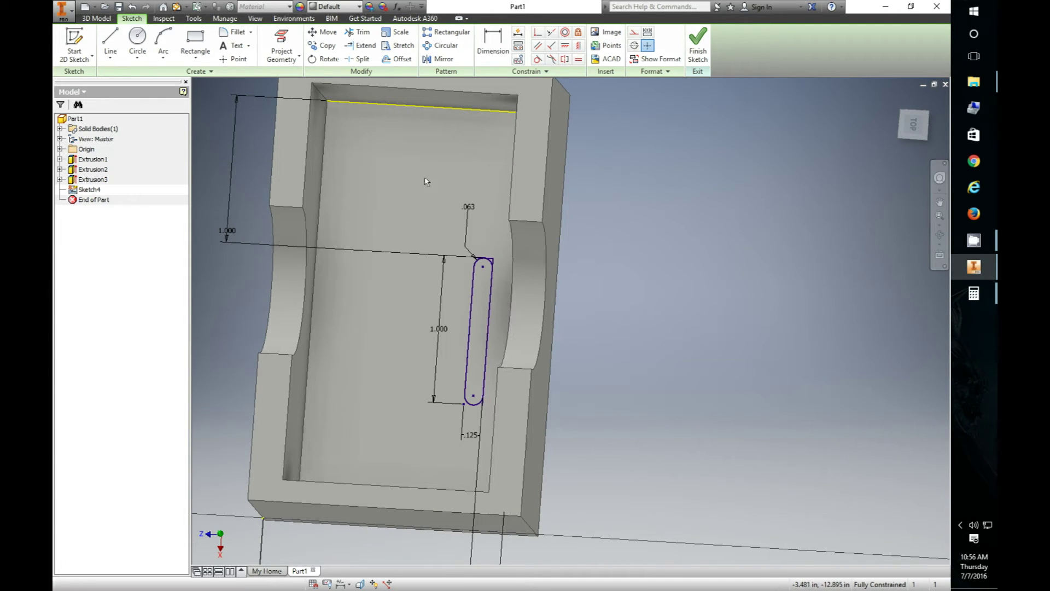
{"action": "scroll", "coordinate": [423, 305], "scroll_direction": "up", "scroll_amount": 3}
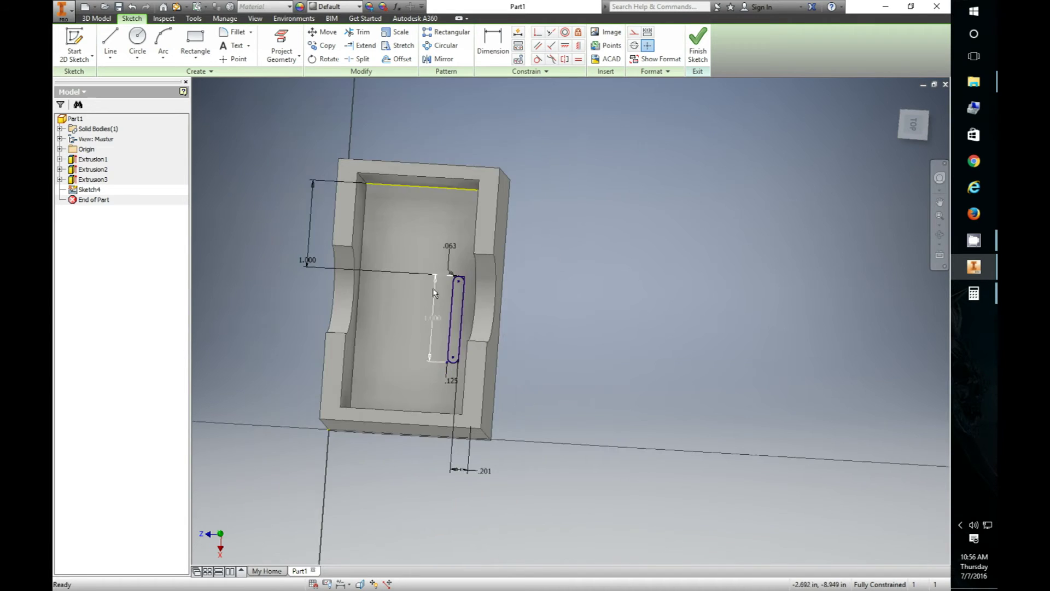
{"action": "scroll", "coordinate": [430, 288], "scroll_direction": "down", "scroll_amount": 4}
{"action": "middle_click_drag", "start_coordinate": [367, 281], "coordinate": [432, 280], "text": "shift"}
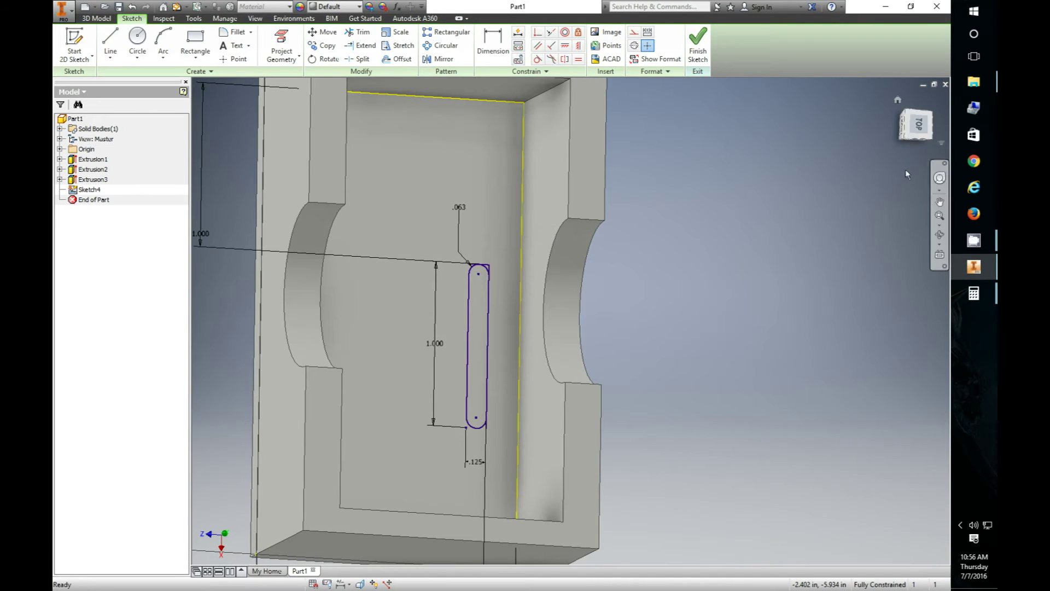
{"action": "left_click", "coordinate": [918, 125]}
{"action": "scroll", "coordinate": [619, 287], "scroll_direction": "up", "scroll_amount": 3}
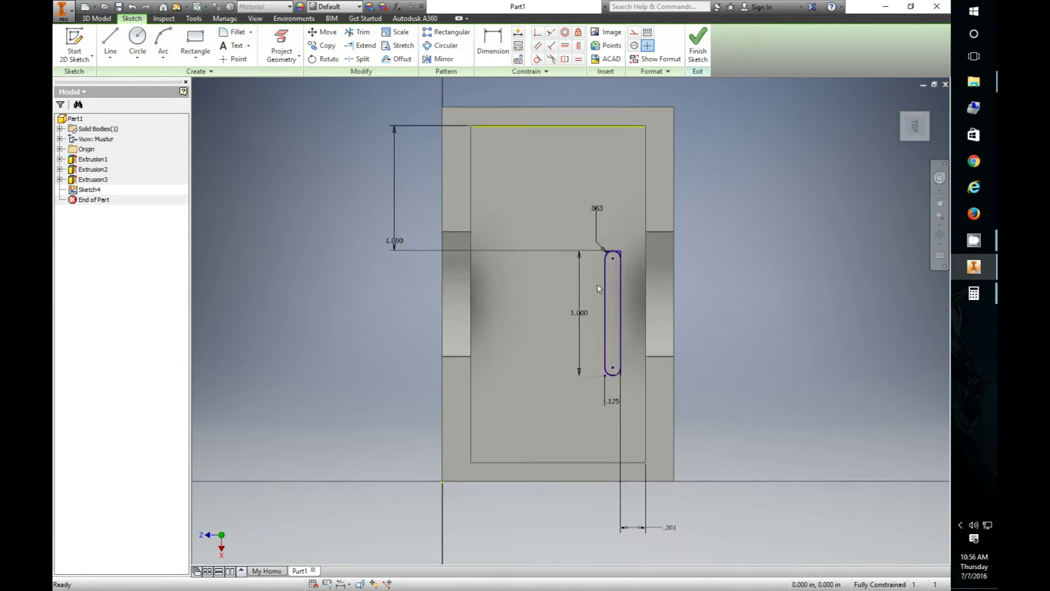
{"action": "middle_click_drag", "start_coordinate": [578, 294], "coordinate": [577, 276], "text": "shift"}
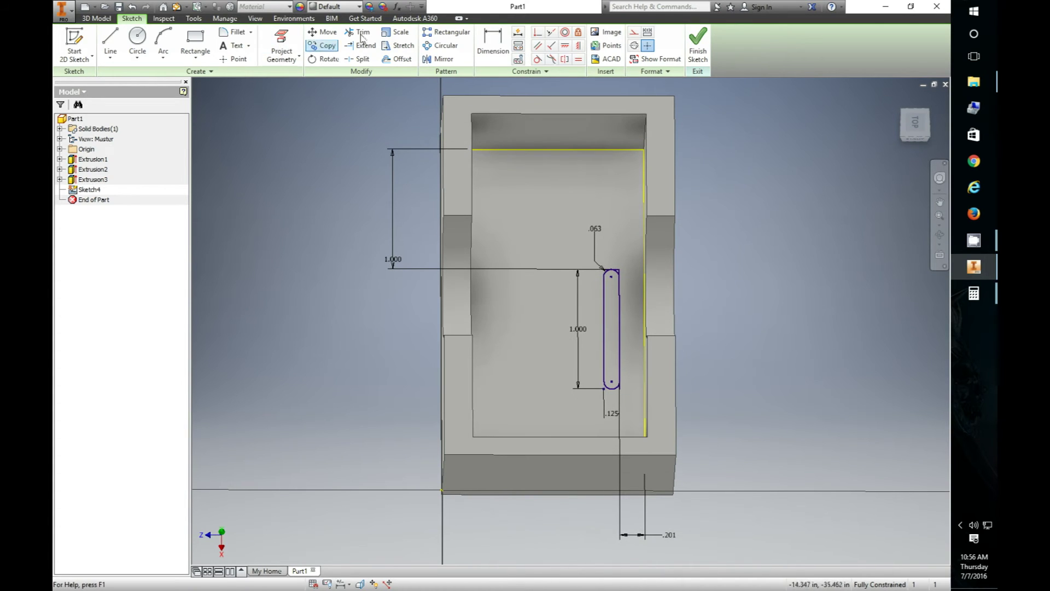
{"action": "left_click", "coordinate": [112, 42]}
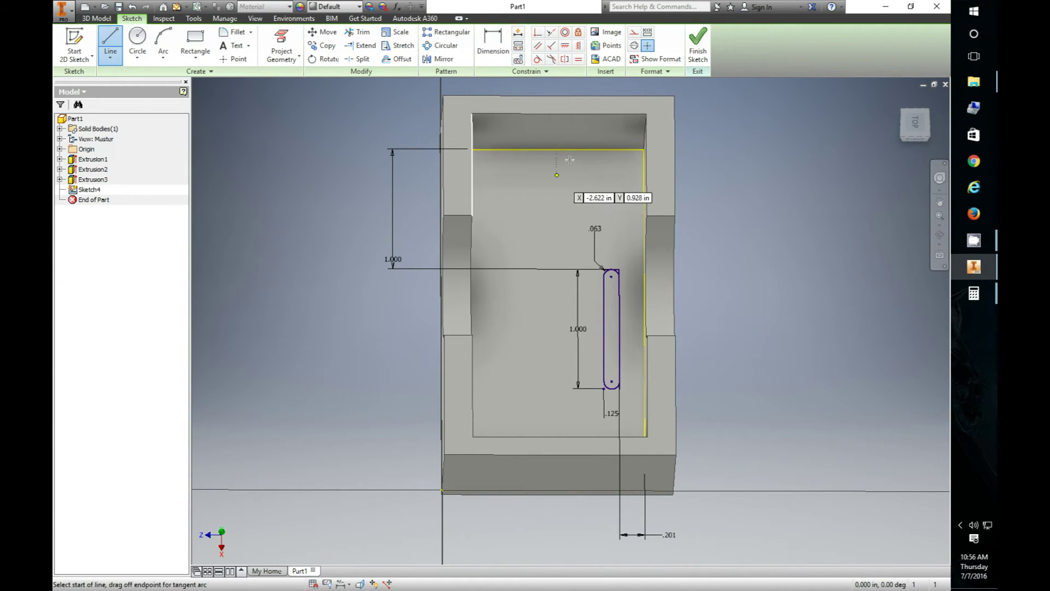
{"action": "left_click", "coordinate": [557, 150]}
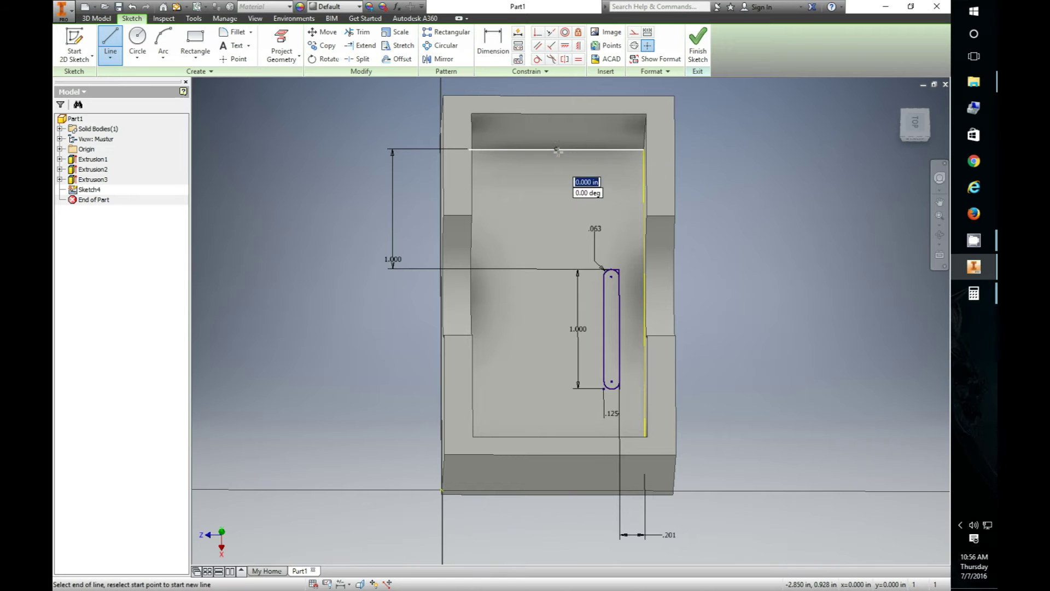
{"action": "left_click", "coordinate": [557, 424]}
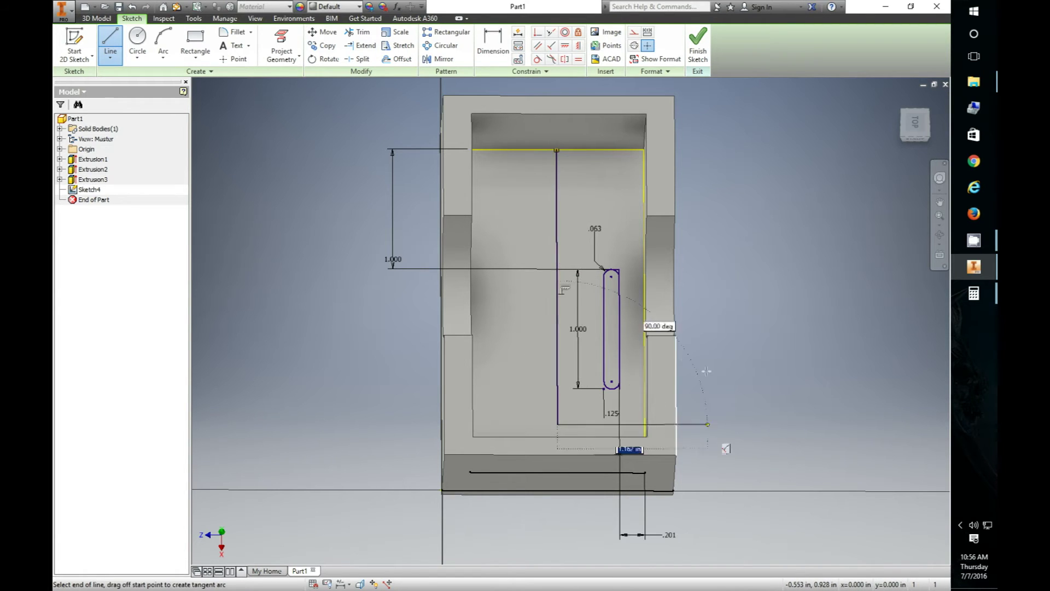
- Mirror the complete rounded slot outline across the lengthwise centre line to create a matching slot on the pocket's opposite side
{"action": "key", "text": "Escape"}
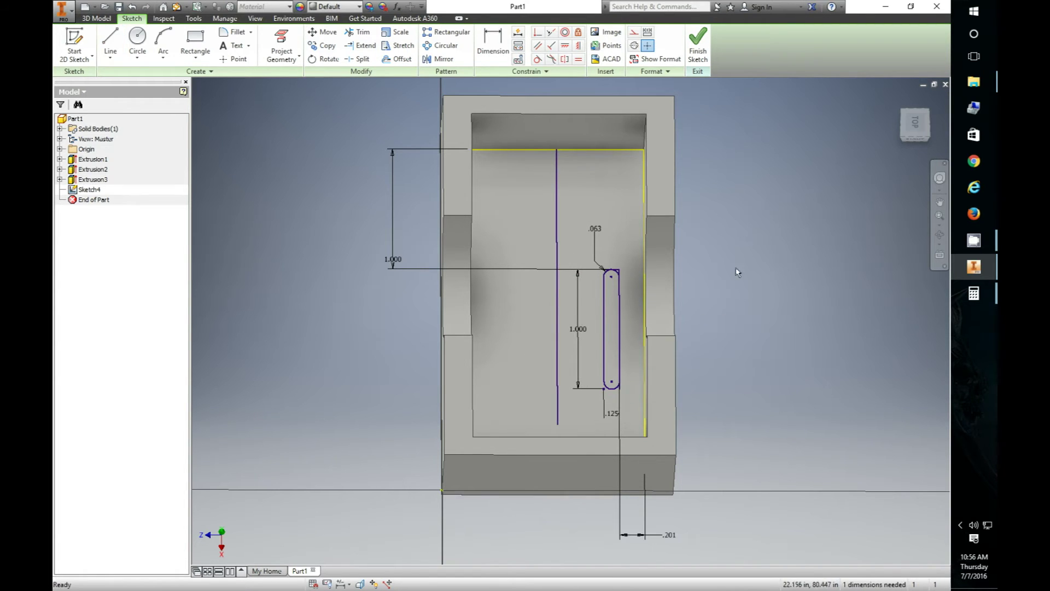
{"action": "left_click", "coordinate": [916, 123]}
{"action": "scroll", "coordinate": [743, 302], "scroll_direction": "down", "scroll_amount": 3}
{"action": "scroll", "coordinate": [705, 286], "scroll_direction": "up", "scroll_amount": 5}
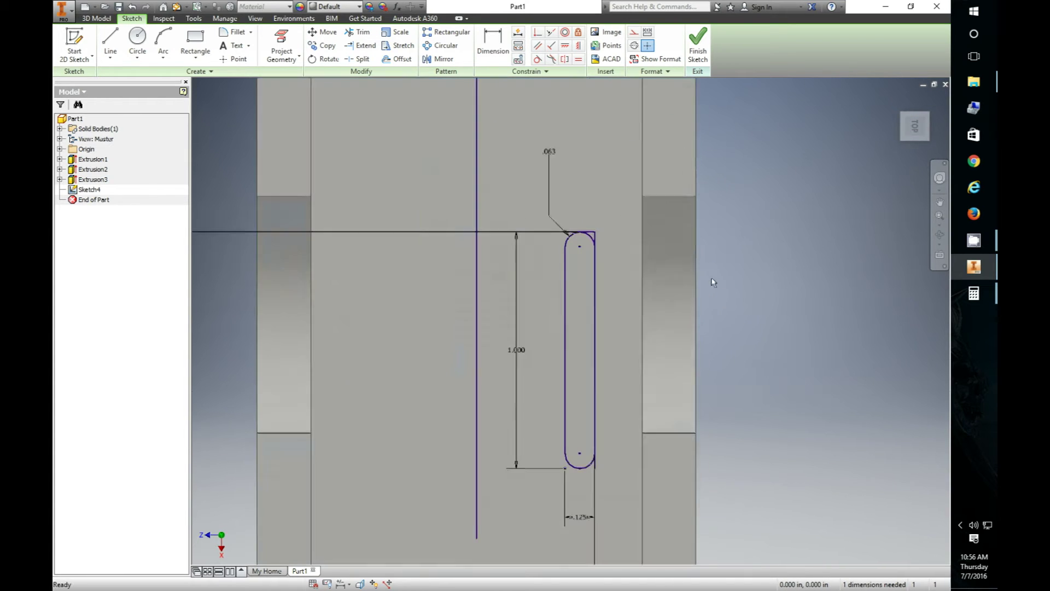
{"action": "scroll", "coordinate": [533, 271], "scroll_direction": "down", "scroll_amount": 2}
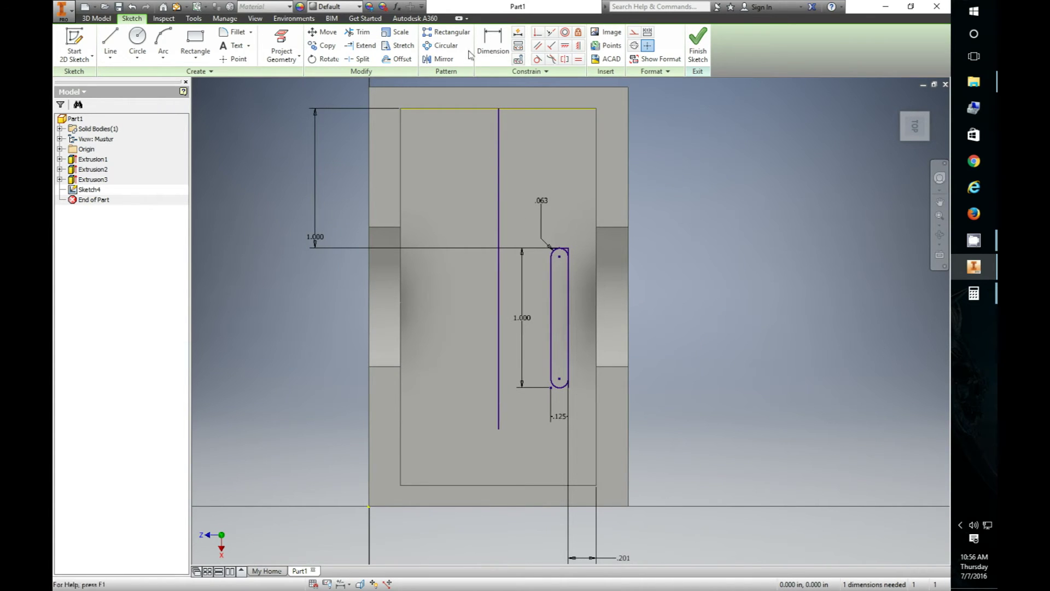
{"action": "left_click", "coordinate": [440, 59]}
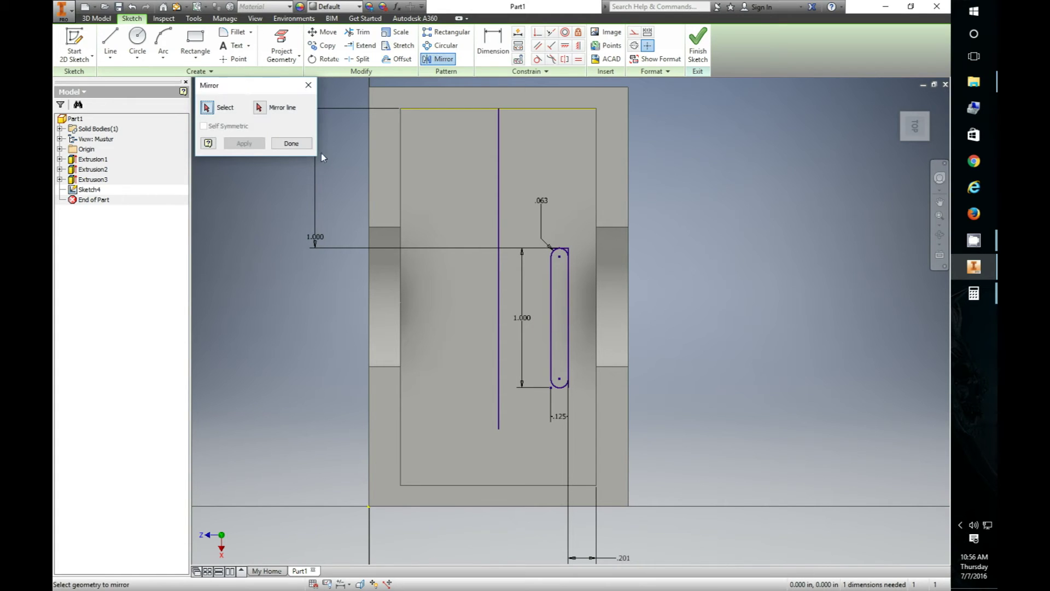
{"action": "left_click_drag", "start_coordinate": [508, 213], "coordinate": [585, 421]}
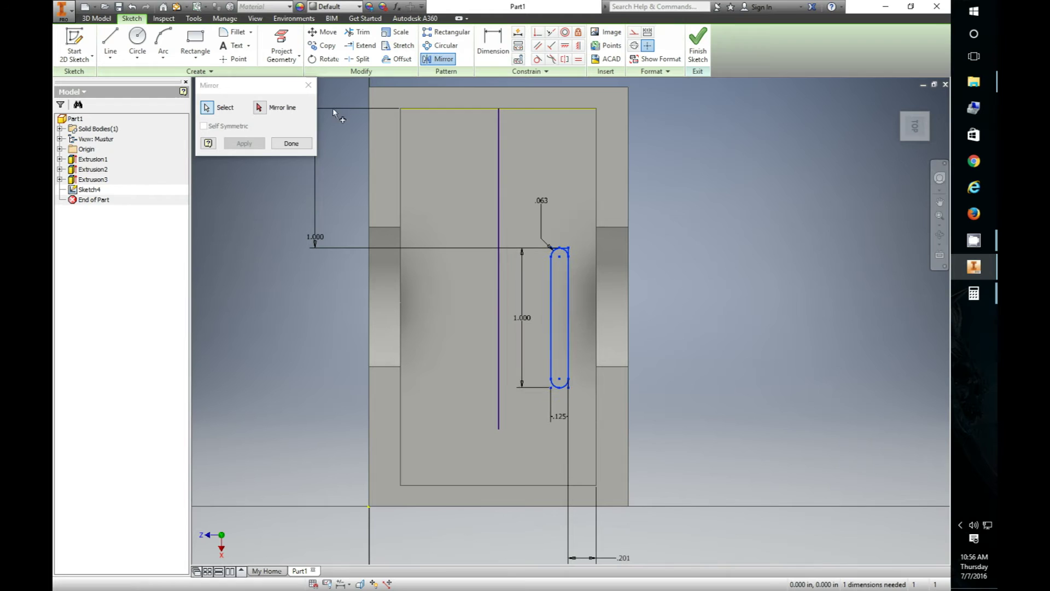
{"action": "left_click", "coordinate": [260, 107]}
{"action": "left_click", "coordinate": [499, 218]}
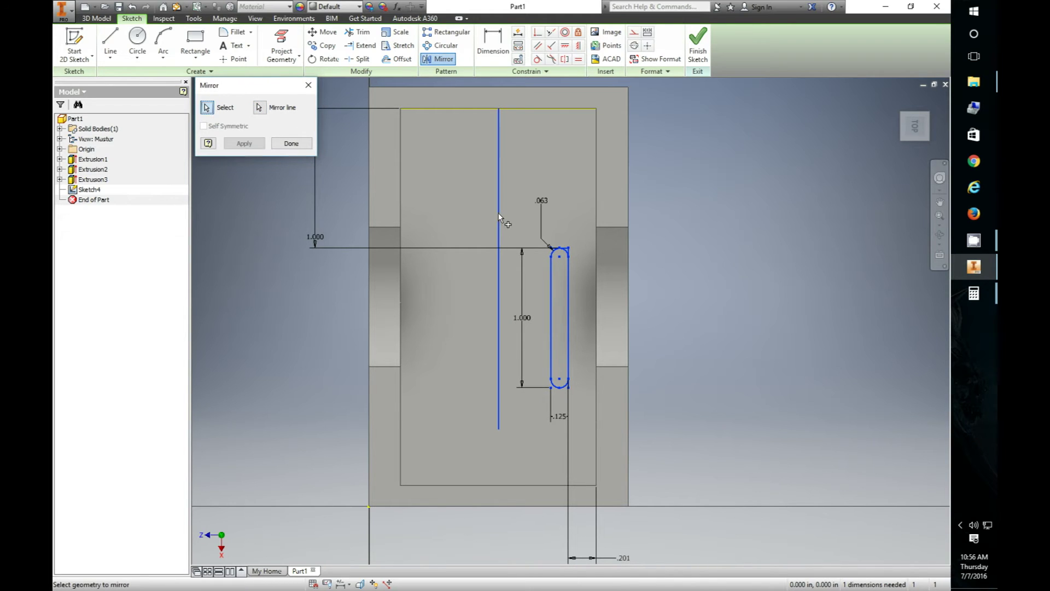
{"action": "left_click", "coordinate": [244, 144]}
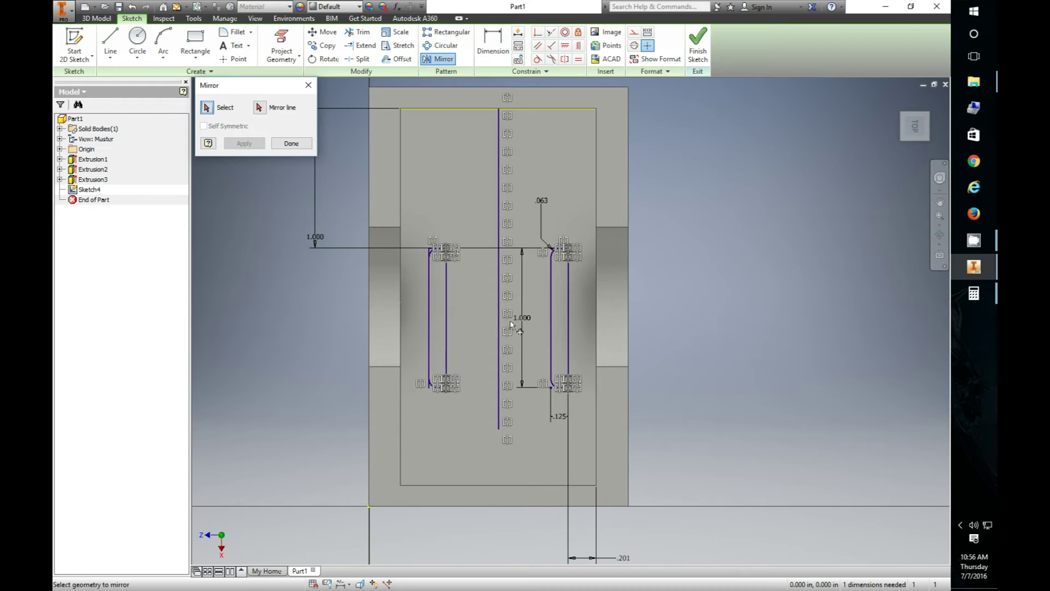
{"action": "left_click", "coordinate": [309, 145]}
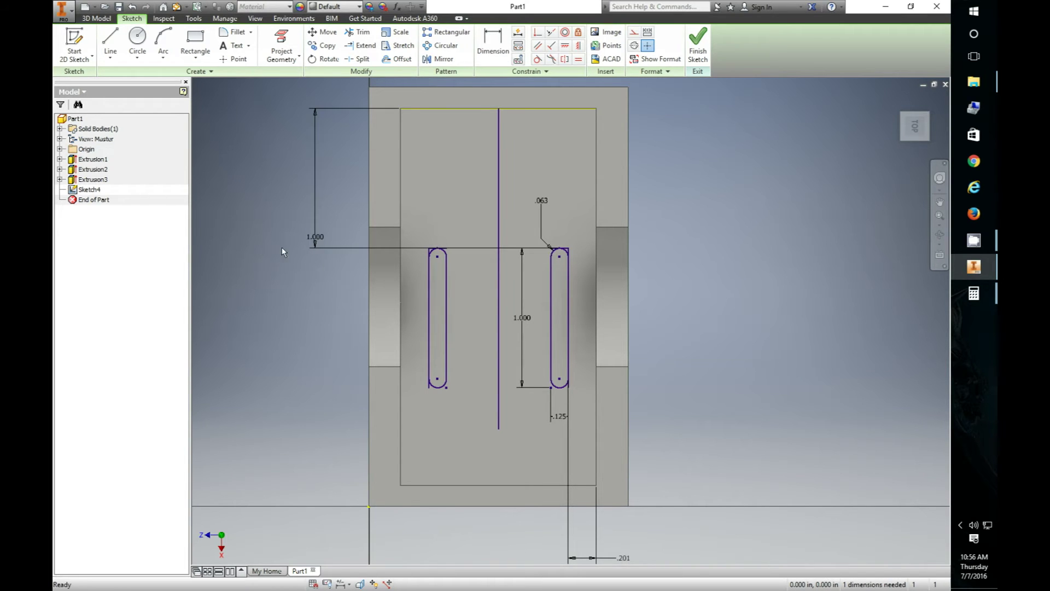
- Move the text of the 1 in dimension locating the slot from the pocket's far edge, and finish the sketch
{"action": "left_click_drag", "start_coordinate": [312, 239], "coordinate": [315, 177]}
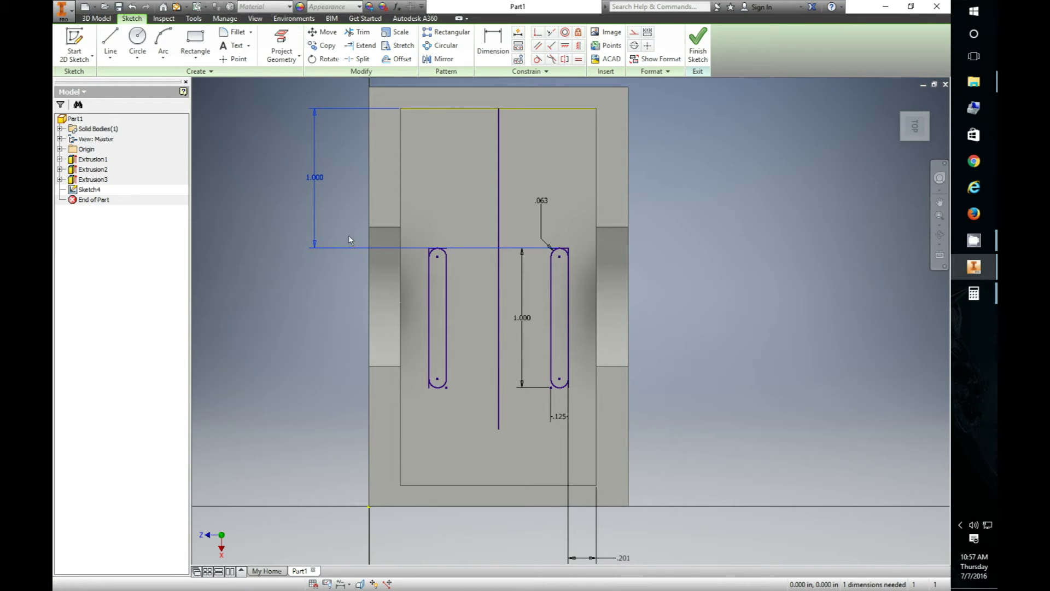
{"action": "left_click", "coordinate": [698, 44]}
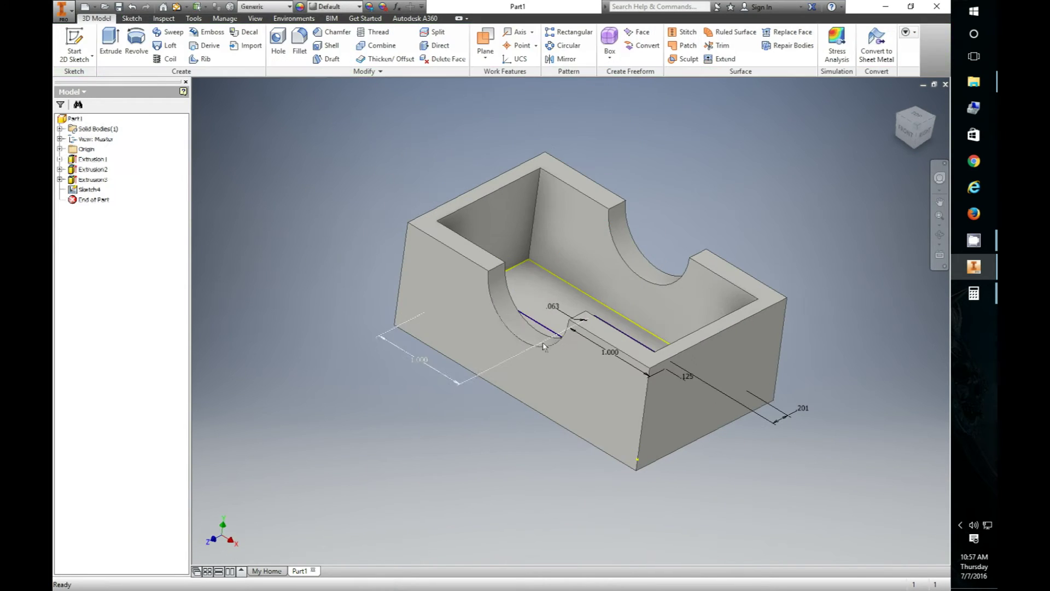
- Extrude both slot profiles as a cut into the pocket floor
{"action": "middle_click_drag", "start_coordinate": [669, 167], "coordinate": [656, 199], "text": "shift"}
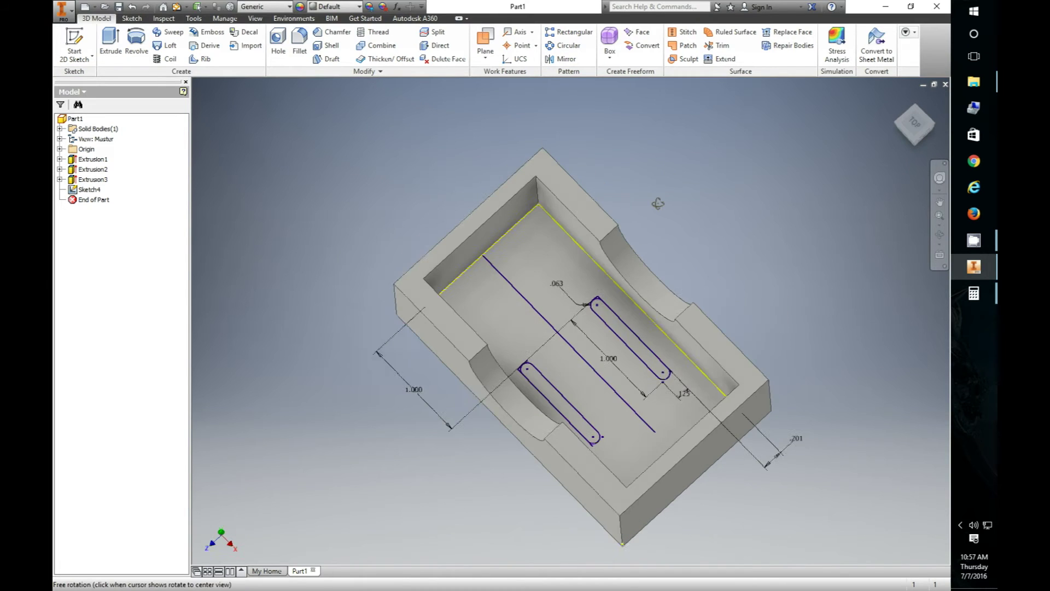
{"action": "left_click", "coordinate": [111, 41]}
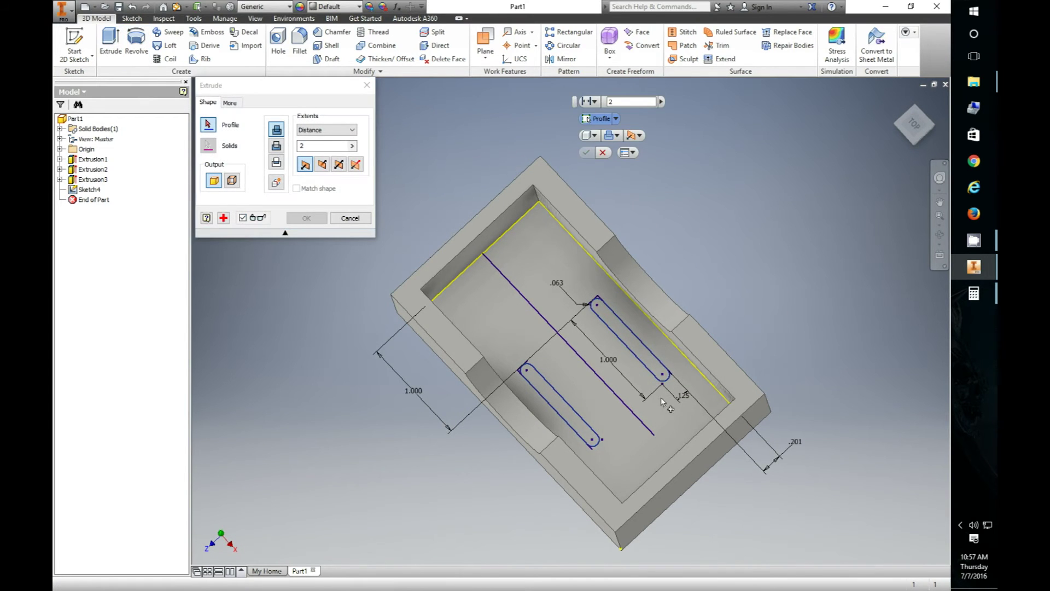
{"action": "left_click", "coordinate": [654, 367]}
{"action": "left_click", "coordinate": [556, 406]}
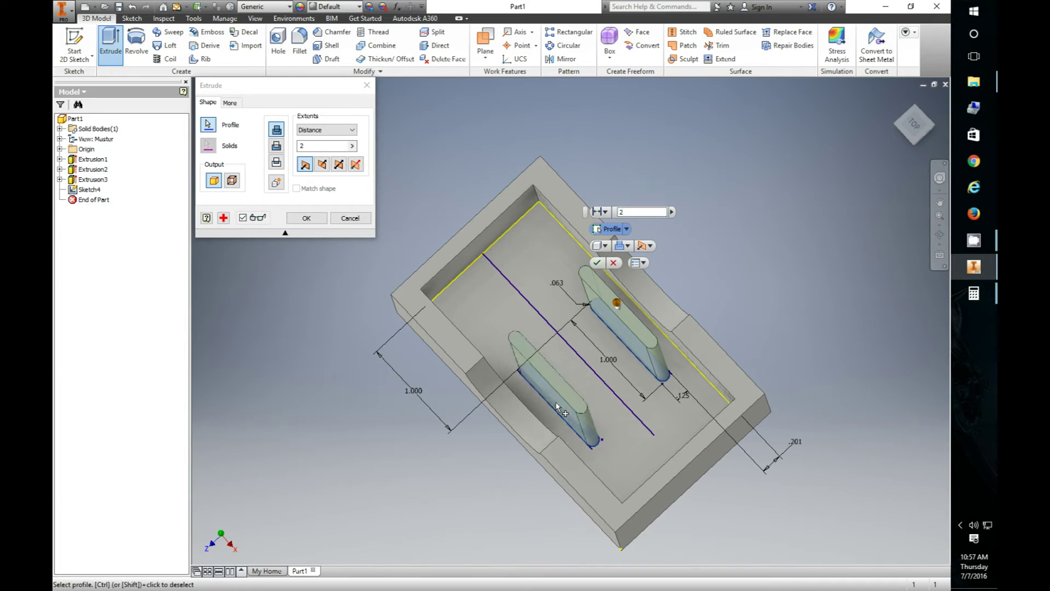
{"action": "left_click", "coordinate": [276, 145]}
{"action": "left_click", "coordinate": [302, 145]}
{"action": "left_click", "coordinate": [319, 219]}
- Start a new sketch on the outer face of the box's short end wall
{"action": "middle_click_drag", "start_coordinate": [356, 415], "coordinate": [438, 385], "text": "shift"}
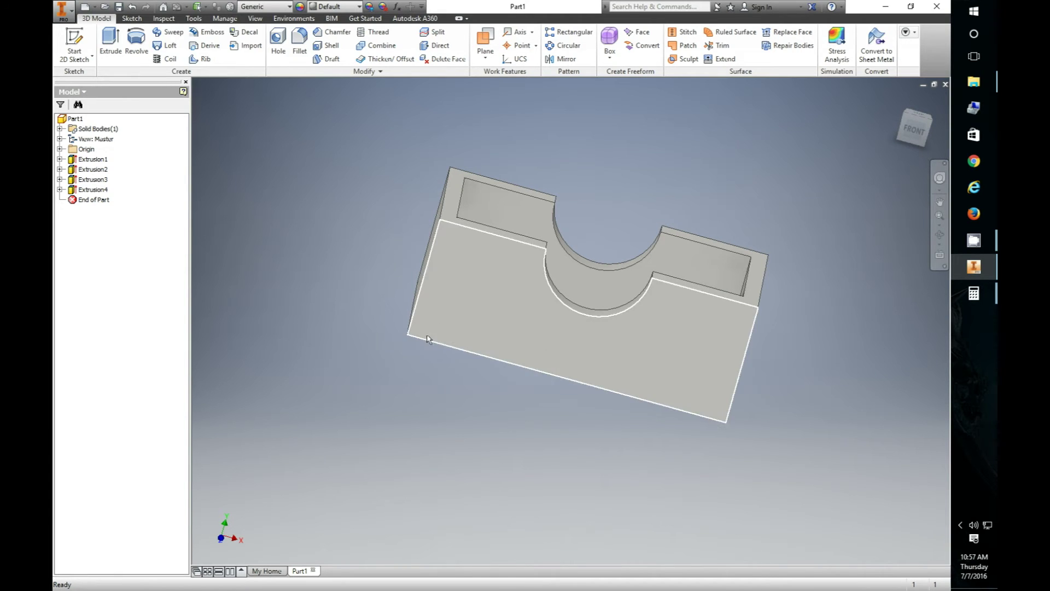
{"action": "middle_click_drag", "start_coordinate": [370, 277], "coordinate": [518, 292], "text": "shift"}
{"action": "left_click", "coordinate": [518, 293]}
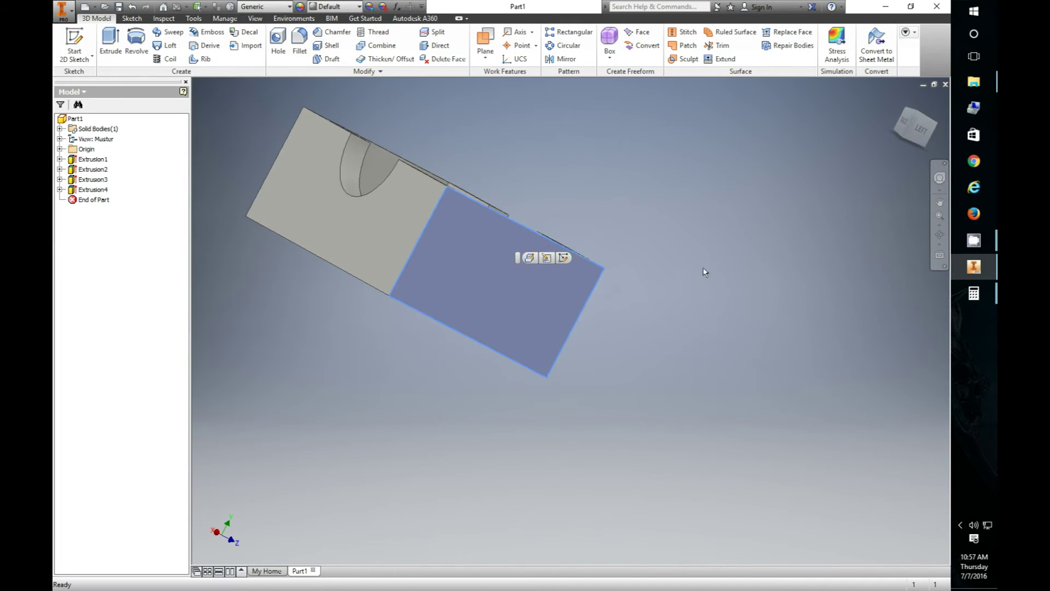
{"action": "left_click", "coordinate": [918, 130]}
{"action": "scroll", "coordinate": [507, 345], "scroll_direction": "down", "scroll_amount": 3}
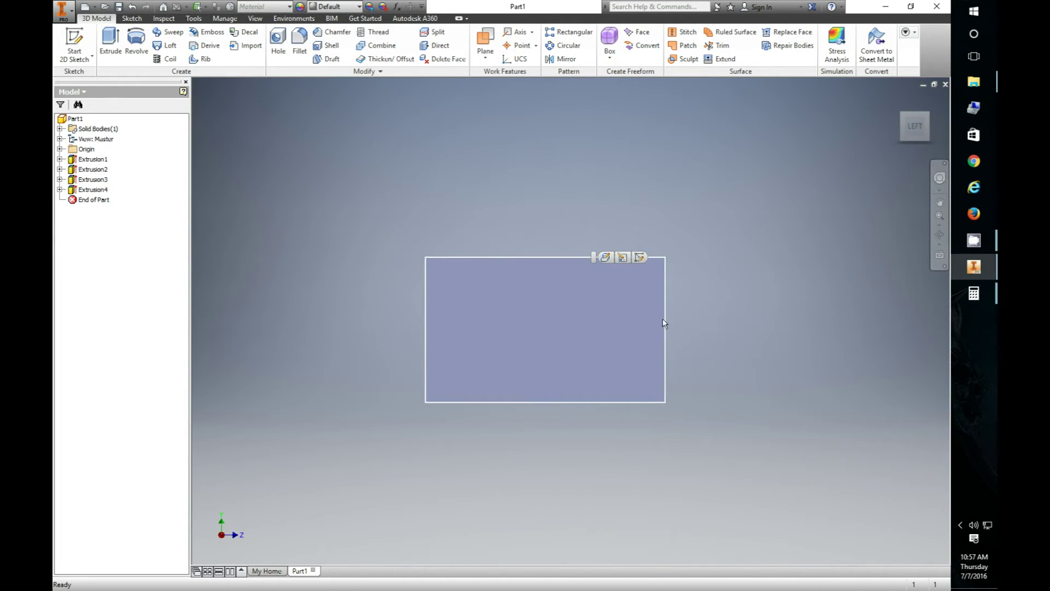
{"action": "middle_click_drag", "start_coordinate": [722, 237], "coordinate": [727, 254], "text": "shift"}
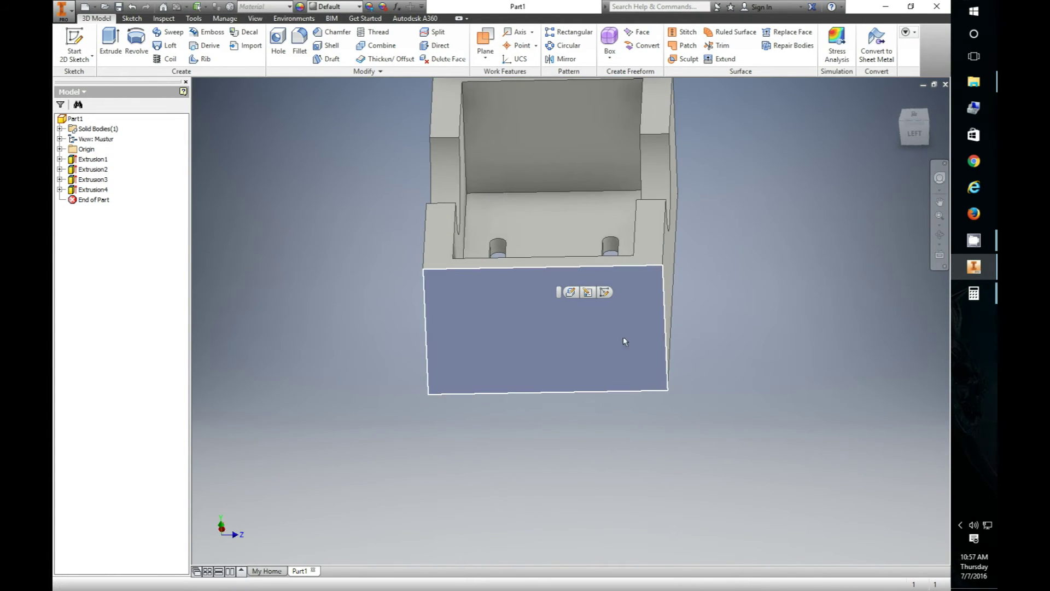
{"action": "right_click", "coordinate": [499, 311]}
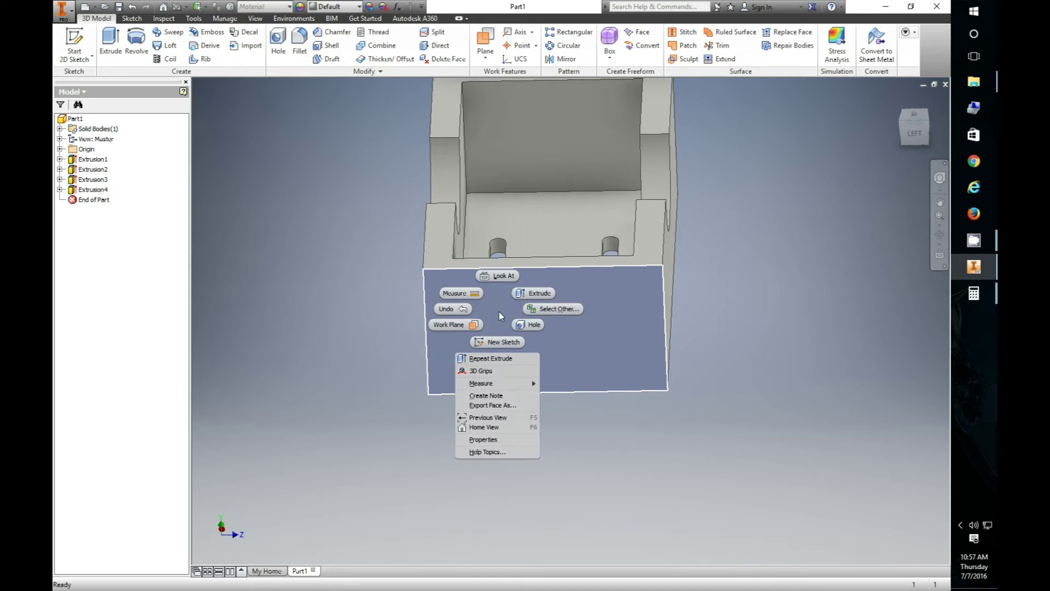
{"action": "left_click", "coordinate": [499, 342]}
- Project the end face's vertical edge at the sketch origin and offset it inward by about 0.412 in
{"action": "middle_click_drag", "start_coordinate": [587, 236], "coordinate": [609, 239], "text": "shift"}
{"action": "scroll", "coordinate": [611, 239], "scroll_direction": "down", "scroll_amount": 1}
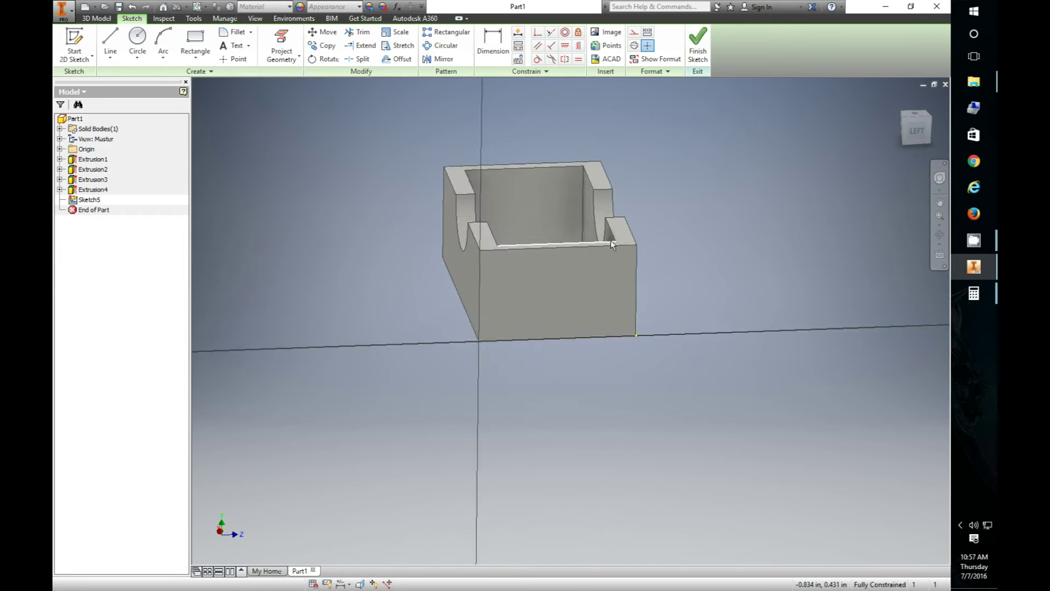
{"action": "scroll", "coordinate": [610, 240], "scroll_direction": "down", "scroll_amount": 4}
{"action": "left_click", "coordinate": [398, 58]}
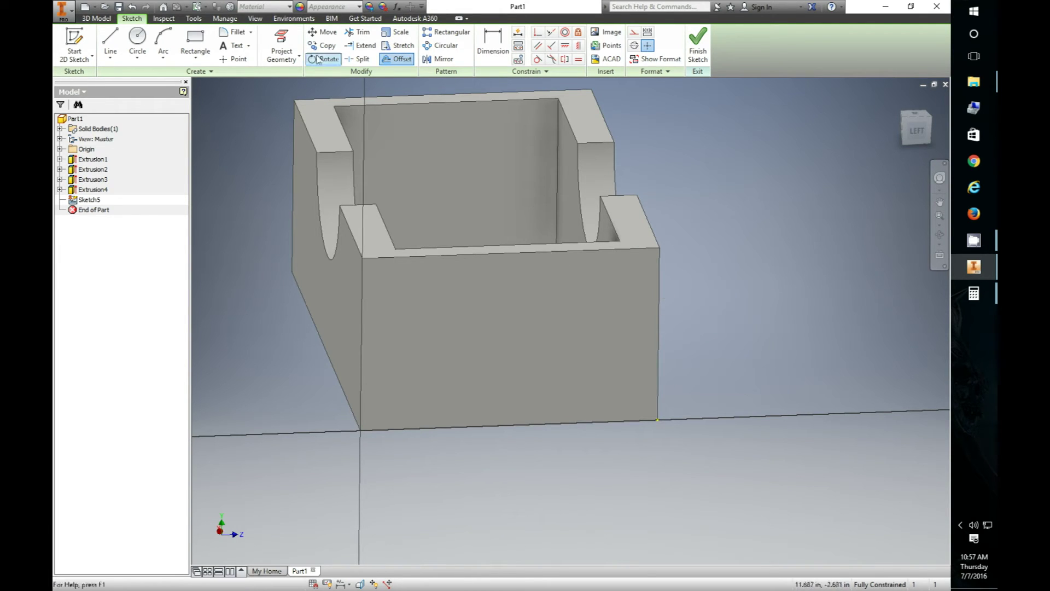
{"action": "key", "text": "p"}
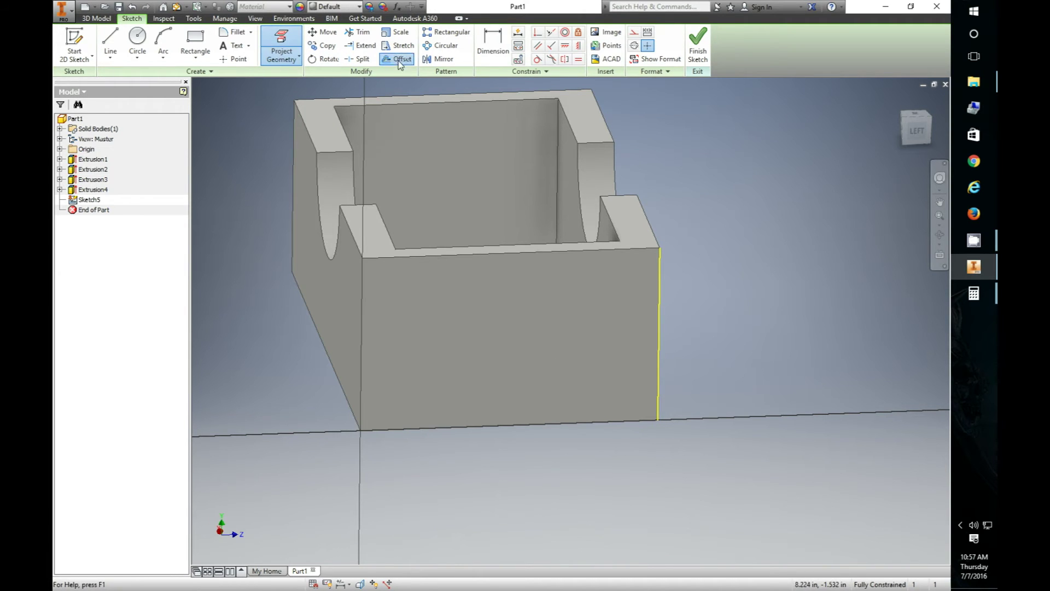
{"action": "left_click", "coordinate": [399, 60]}
{"action": "left_click", "coordinate": [660, 320]}
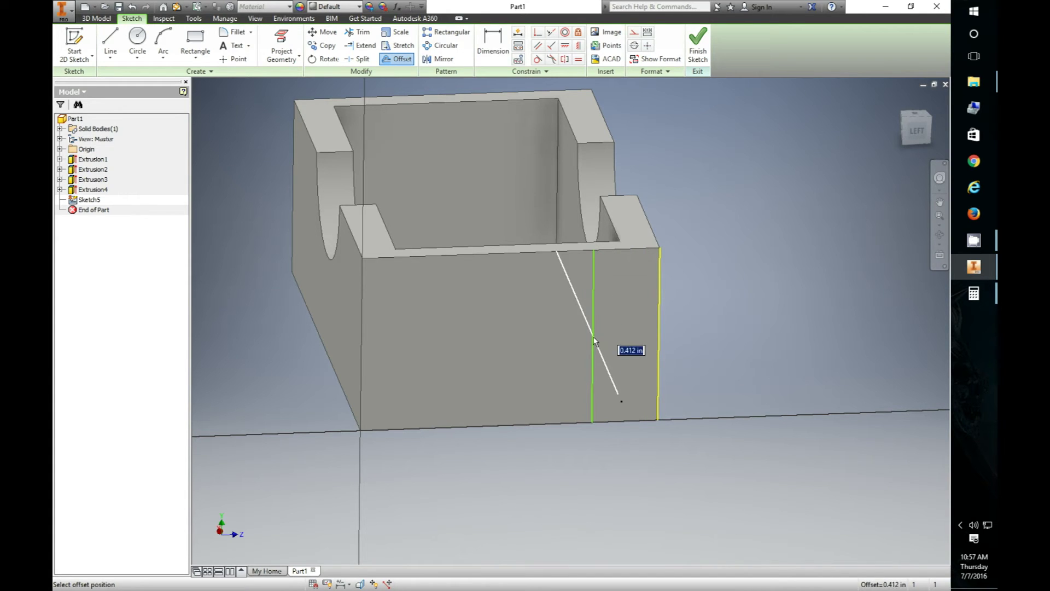
{"action": "mouse_move", "coordinate": [708, 253]}
{"action": "middle_mouse_down", "text": "shift"}
{"action": "mouse_move", "coordinate": [715, 312]}
{"action": "mouse_move", "coordinate": [683, 328]}
{"action": "mouse_move", "coordinate": [680, 293]}
{"action": "mouse_move", "coordinate": [712, 295]}
{"action": "mouse_move", "coordinate": [621, 247]}
{"action": "mouse_move", "coordinate": [727, 241]}
{"action": "mouse_move", "coordinate": [668, 209]}
{"action": "mouse_move", "coordinate": [660, 254]}
{"action": "mouse_move", "coordinate": [640, 244]}
{"action": "mouse_move", "coordinate": [658, 218]}
{"action": "mouse_move", "coordinate": [615, 409]}
{"action": "middle_mouse_up", "text": "shift"}
- Dimension the spacing between the offset line and the projected vertical edge, keeping it as drawn
{"action": "key", "text": "d"}
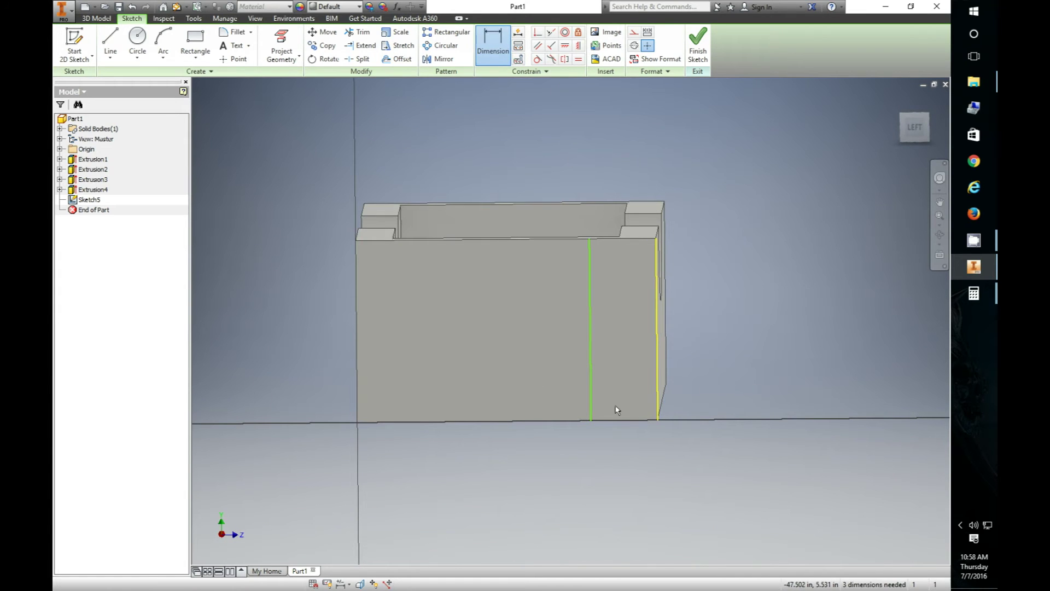
{"action": "left_click", "coordinate": [591, 386]}
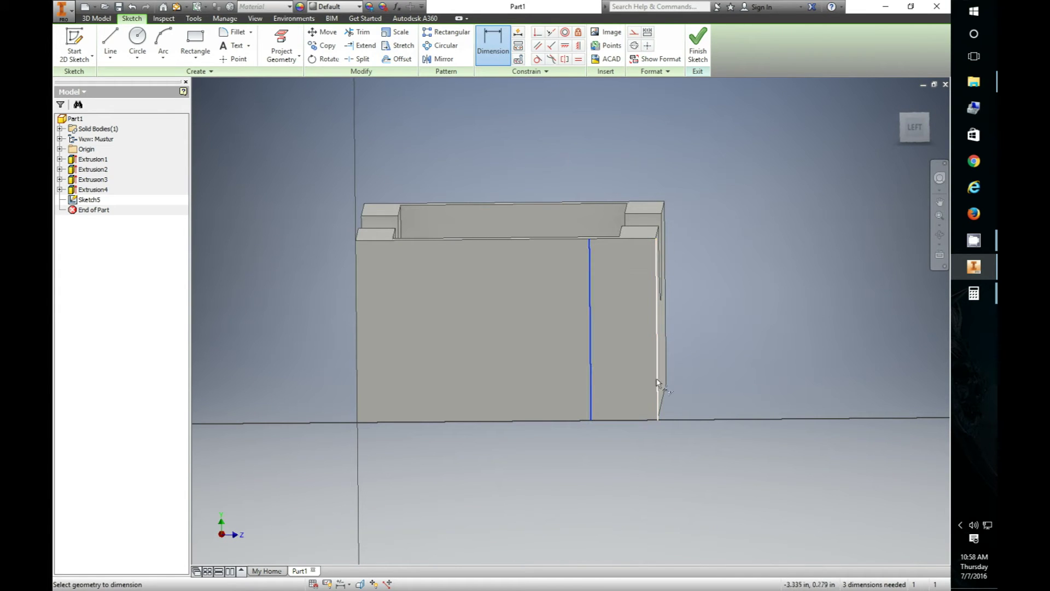
{"action": "left_click", "coordinate": [654, 416]}
{"action": "left_click", "coordinate": [655, 471]}
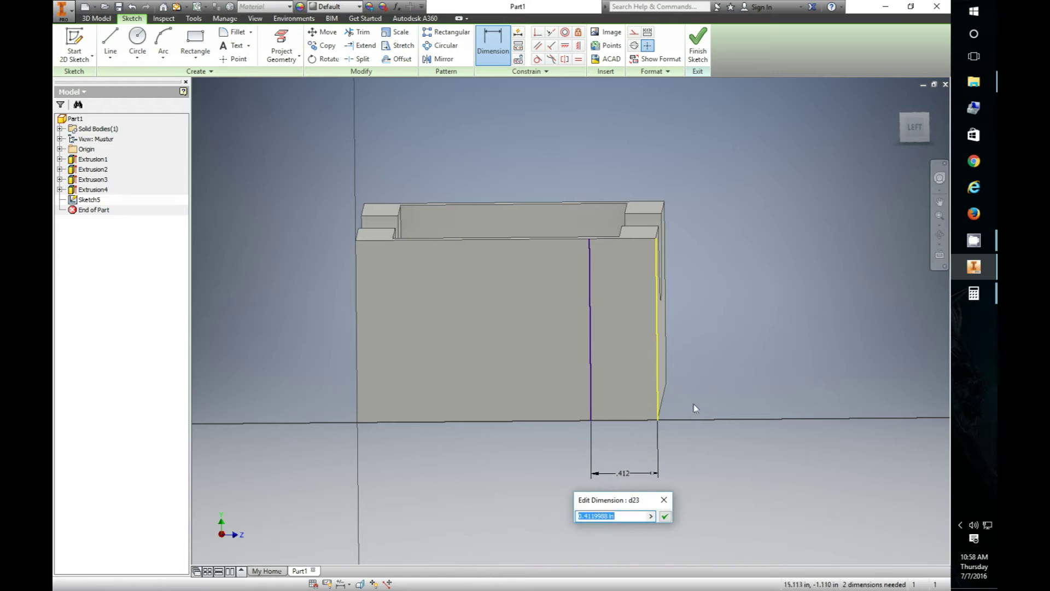
{"action": "left_click", "coordinate": [665, 500]}
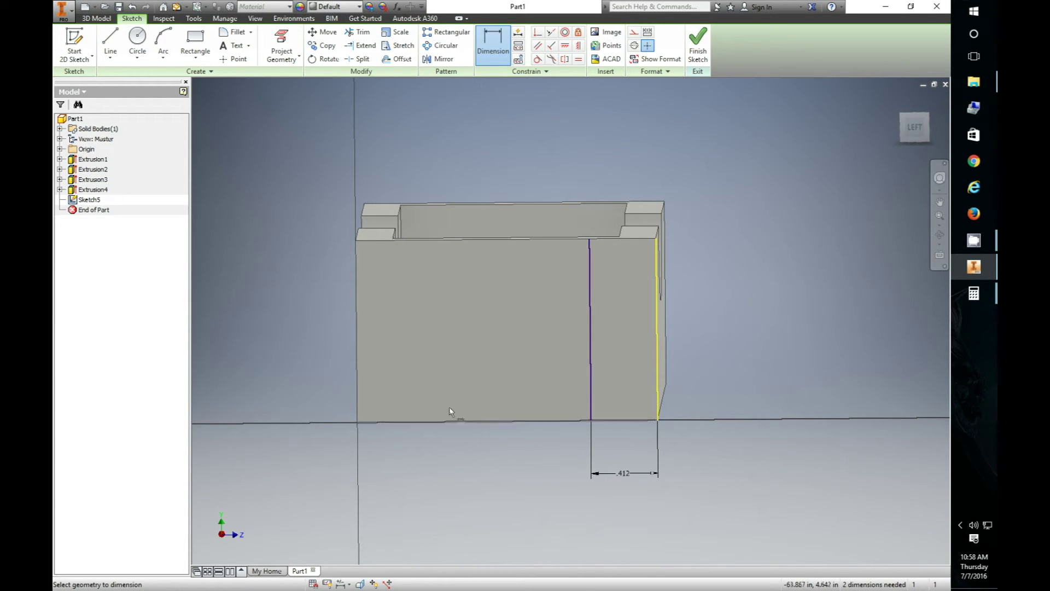
{"action": "left_click", "coordinate": [61, 190]}
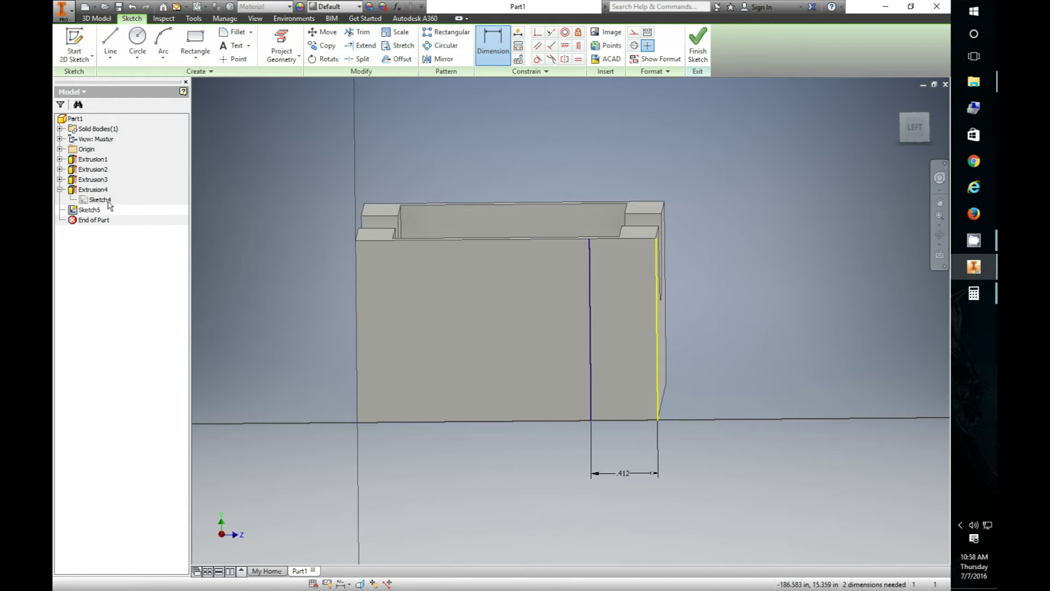
{"action": "left_click", "coordinate": [61, 190]}
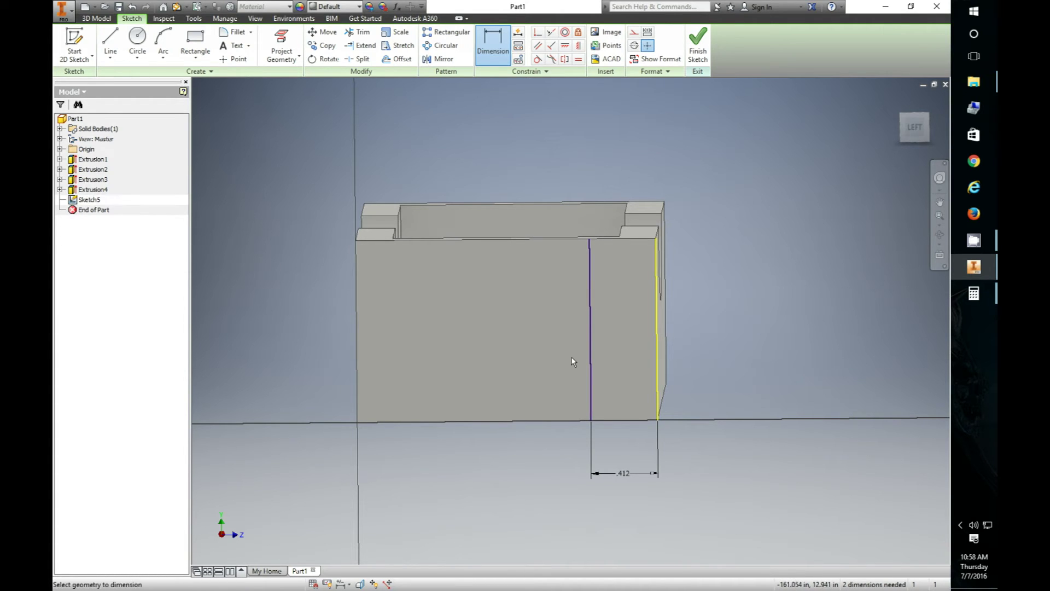
- Project the end face's bottom edge and offset it upward by about 0.144 in
{"action": "middle_click_drag", "start_coordinate": [702, 273], "coordinate": [718, 280], "text": "shift"}
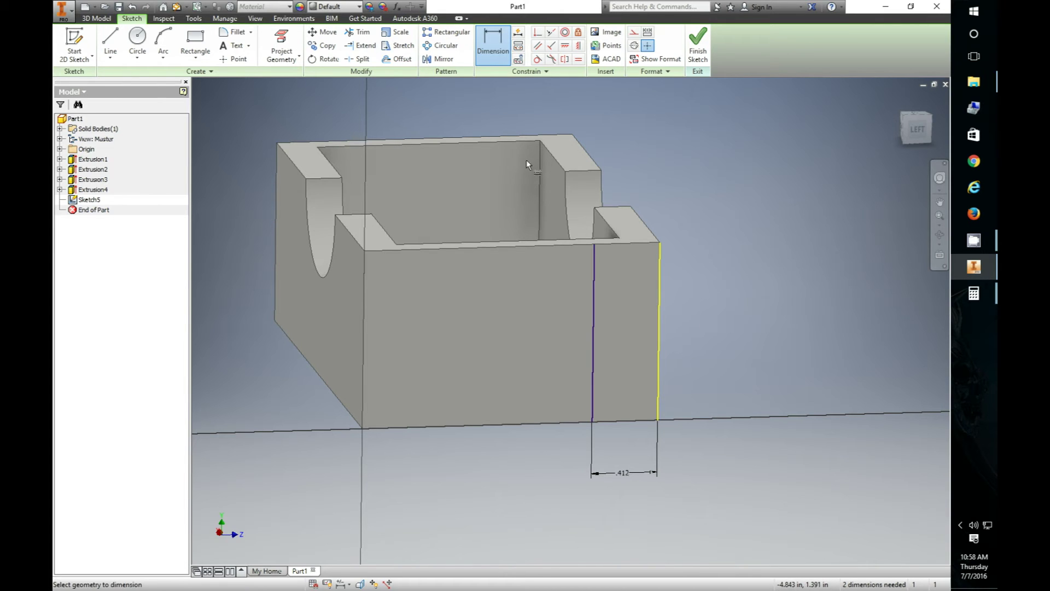
{"action": "left_click", "coordinate": [281, 43]}
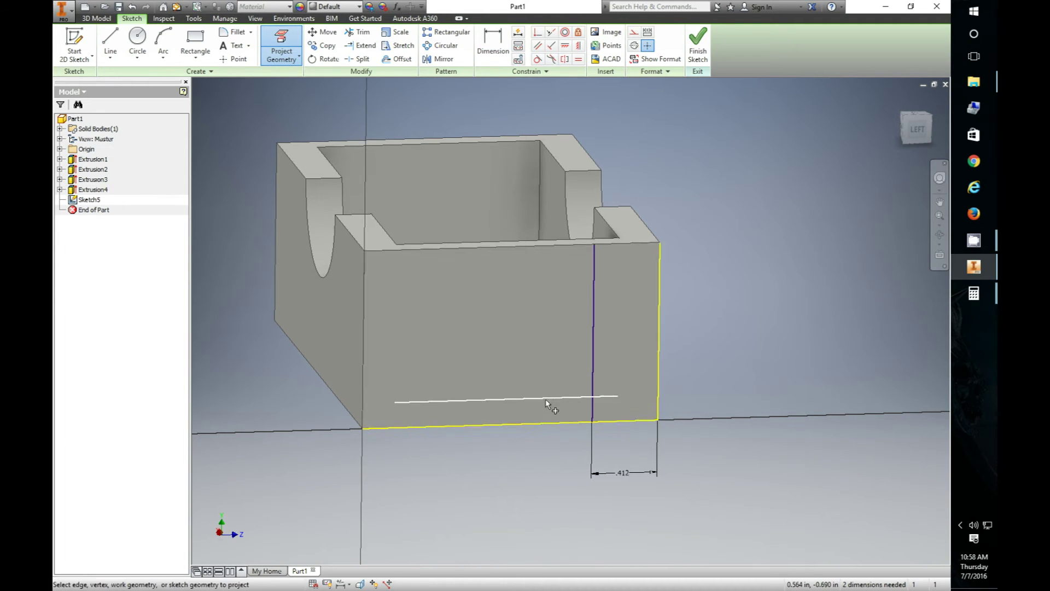
{"action": "key", "text": "Escape"}
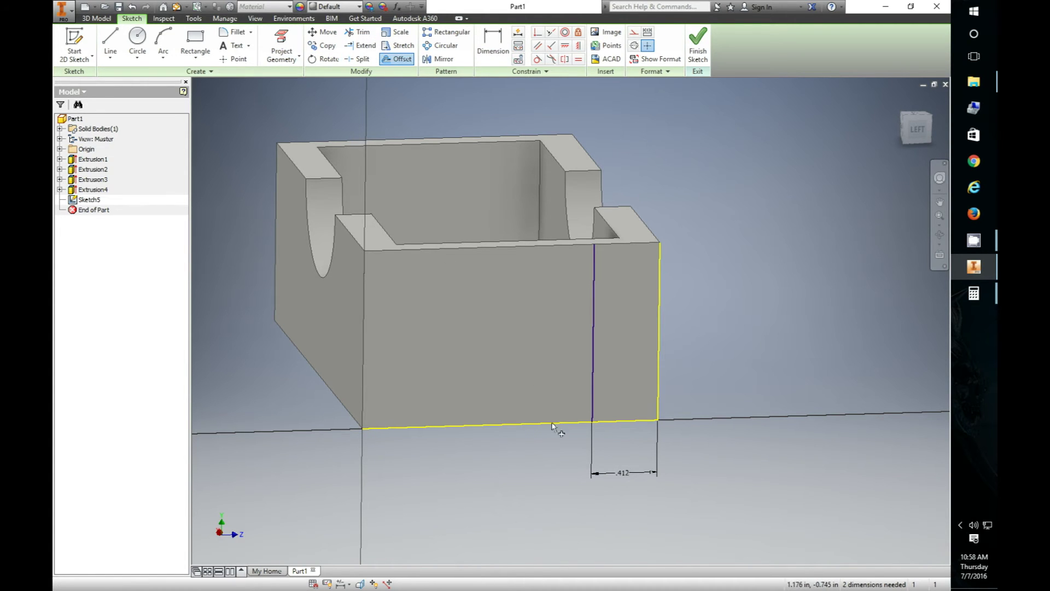
{"action": "left_click", "coordinate": [552, 425]}
{"action": "left_click", "coordinate": [556, 406]}
{"action": "key", "text": "Delete"}
- Dimension the height of the offset horizontal line above the projected bottom edge, keeping it as drawn
{"action": "left_click", "coordinate": [483, 62]}
{"action": "left_click", "coordinate": [578, 405]}
{"action": "left_click", "coordinate": [654, 420]}
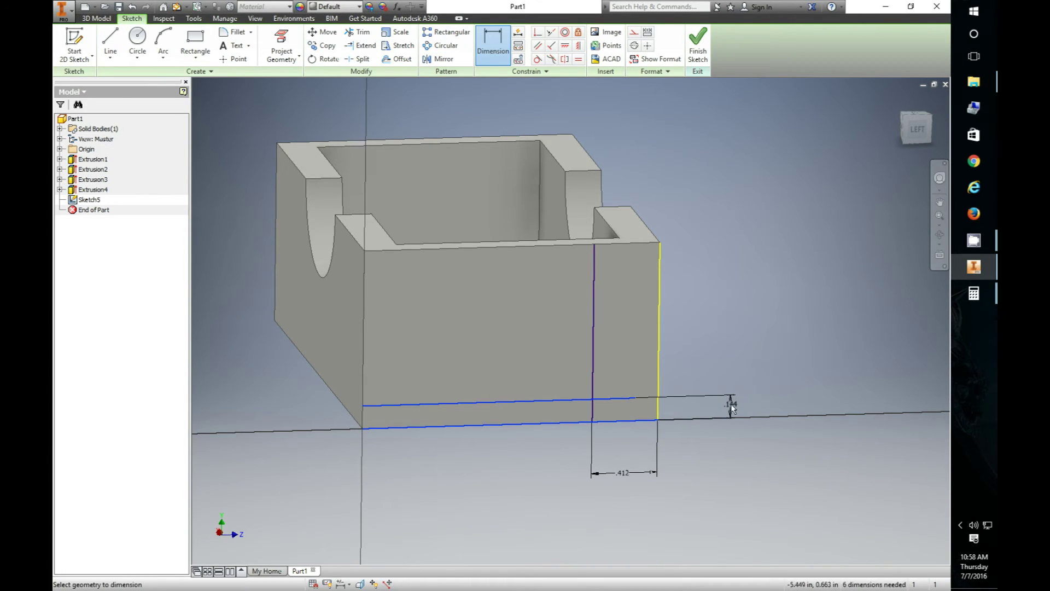
{"action": "left_click", "coordinate": [731, 408]}
{"action": "left_click", "coordinate": [773, 447]}
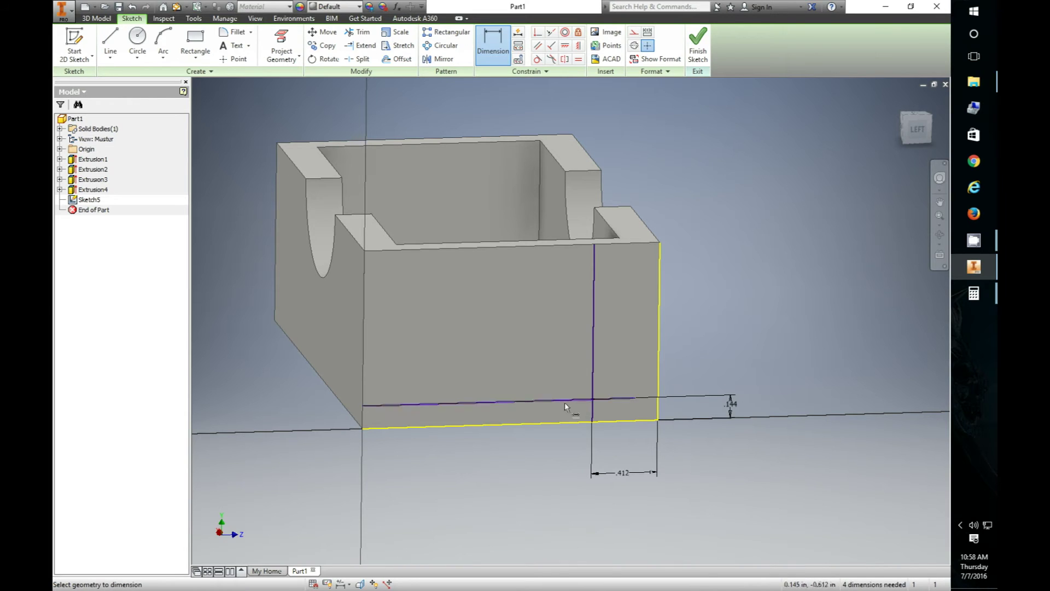
{"action": "left_click", "coordinate": [563, 400]}
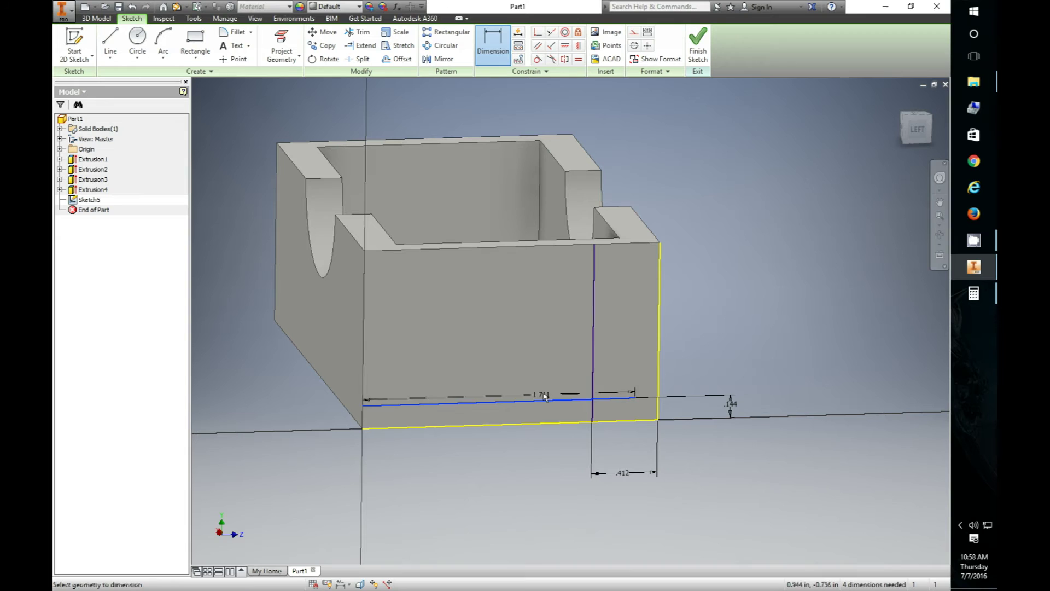
{"action": "key", "text": "Escape"}
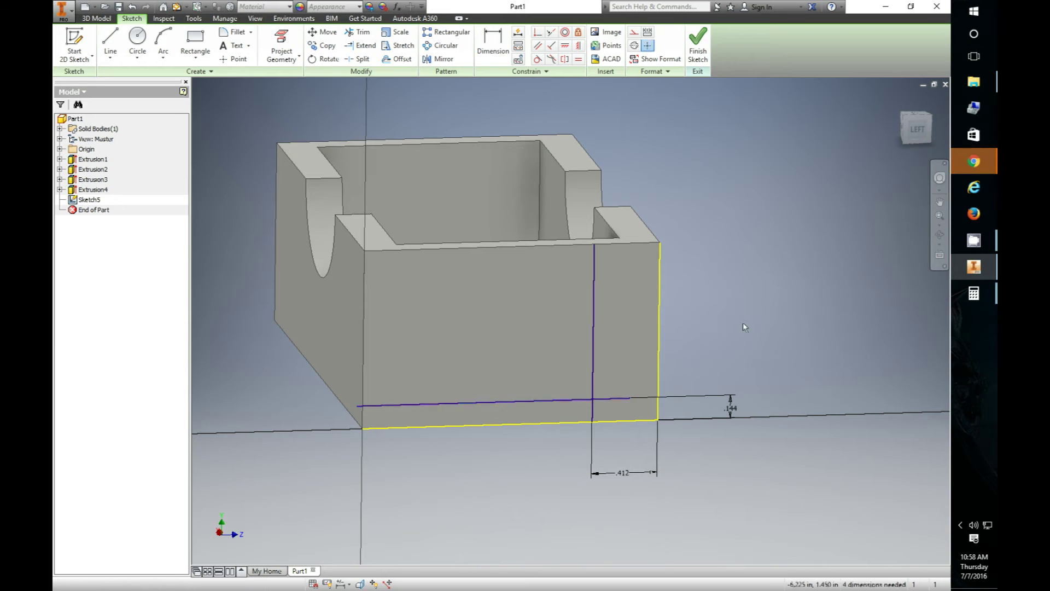
- Set the offset horizontal line's height above the end face's bottom edge to .5 in
{"action": "left_click_drag", "start_coordinate": [565, 400], "coordinate": [569, 354]}
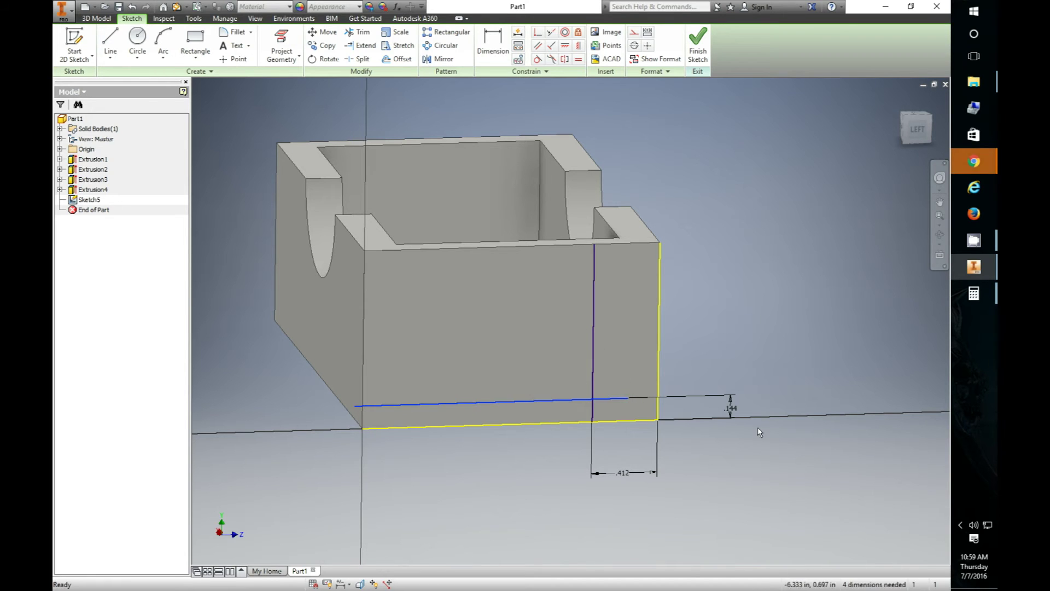
{"action": "double_click", "coordinate": [729, 407]}
{"action": "type", "text": ".5"}
{"action": "left_click", "coordinate": [734, 444]}
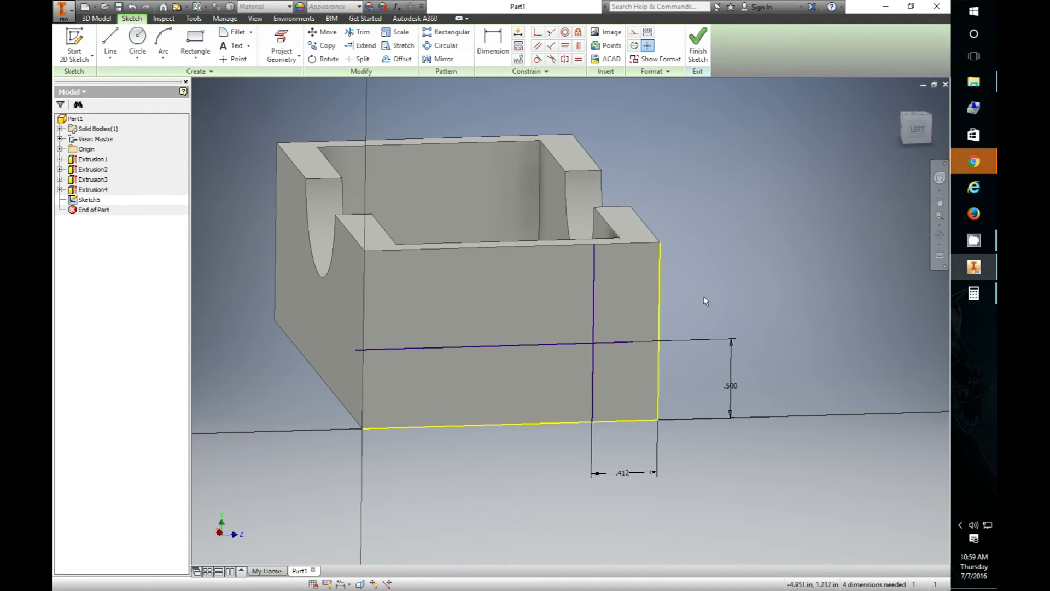
- Sketch a rectangle from the reference lines' intersection up to the end face's top edge, about 0.284 in wide and 0.625 in tall
{"action": "mouse_move", "coordinate": [700, 298]}
{"action": "middle_mouse_down", "text": "shift"}
{"action": "mouse_move", "coordinate": [740, 297]}
{"action": "mouse_move", "coordinate": [780, 360]}
{"action": "mouse_move", "coordinate": [649, 290]}
{"action": "mouse_move", "coordinate": [653, 335]}
{"action": "mouse_move", "coordinate": [680, 326]}
{"action": "middle_mouse_up", "text": "shift"}
{"action": "key", "text": "r"}
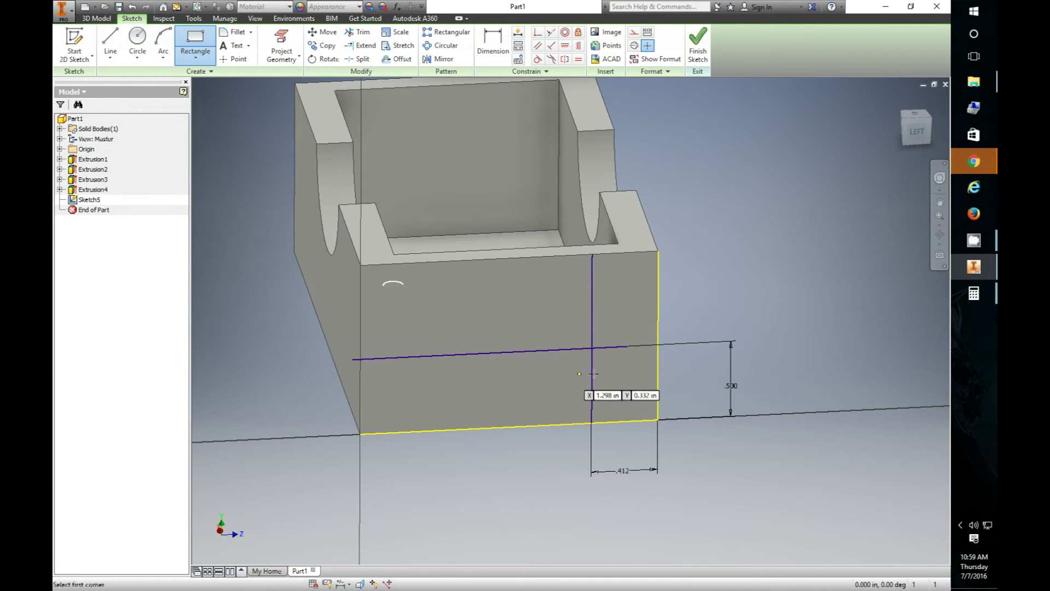
{"action": "left_click", "coordinate": [592, 349]}
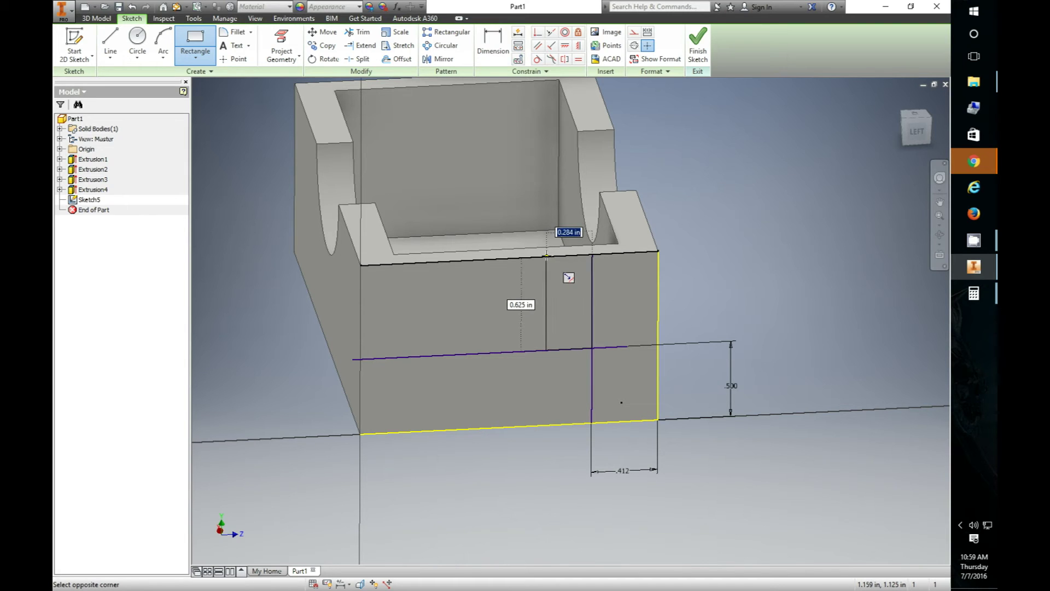
{"action": "left_click", "coordinate": [547, 255]}
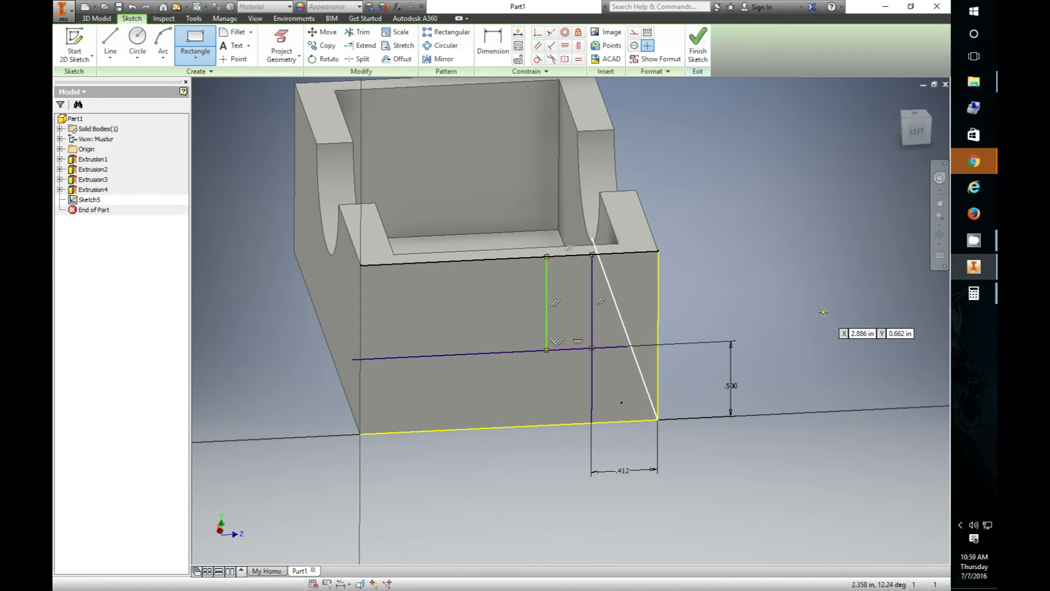
{"action": "left_click", "coordinate": [495, 48]}
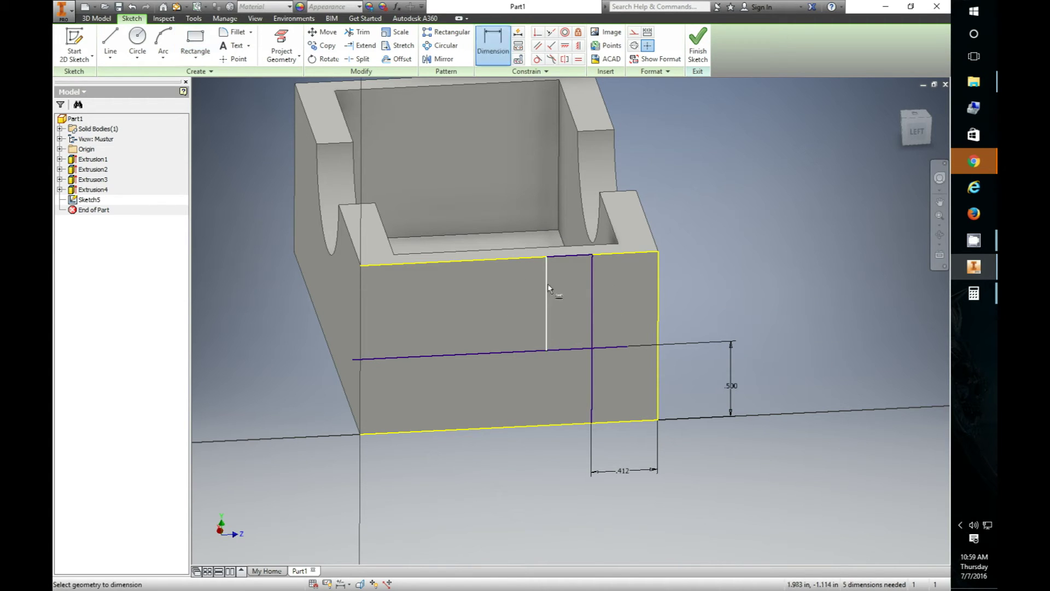
{"action": "left_click", "coordinate": [504, 299]}
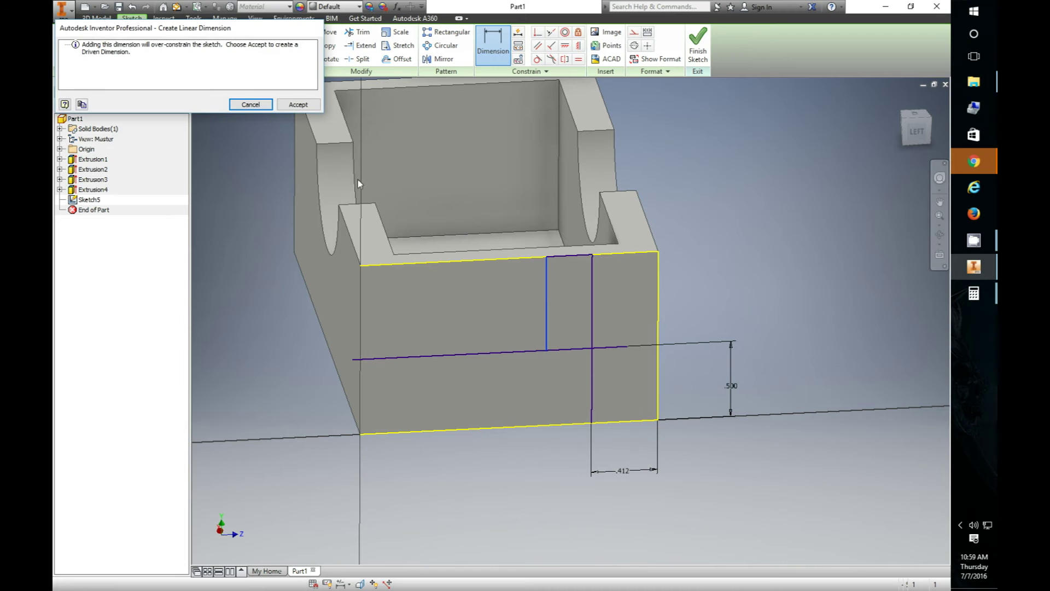
{"action": "left_click", "coordinate": [250, 104]}
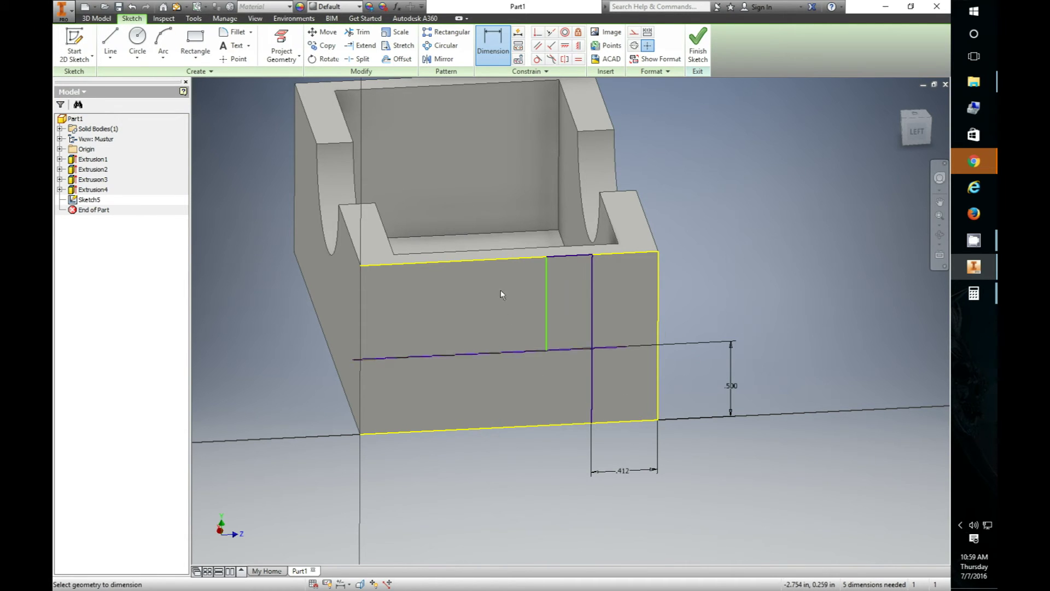
{"action": "left_click", "coordinate": [571, 254]}
{"action": "key", "text": "Escape"}
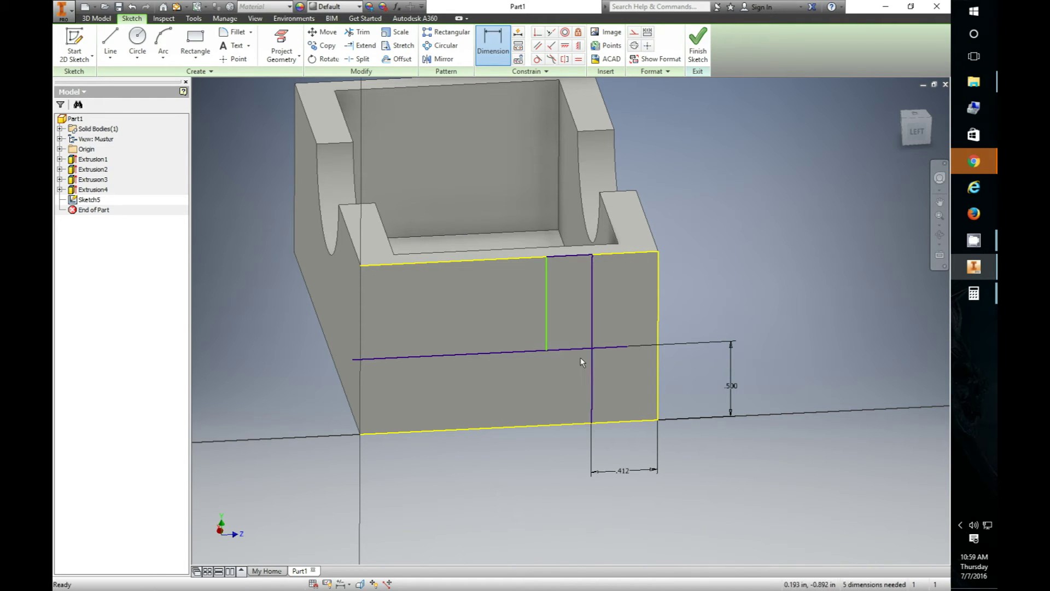
{"action": "key", "text": "Escape"}
- Dimension the rectangle's width between its two vertical sides, keeping it as drawn
{"action": "left_click", "coordinate": [547, 274]}
{"action": "left_click", "coordinate": [592, 286]}
{"action": "key", "text": "d"}
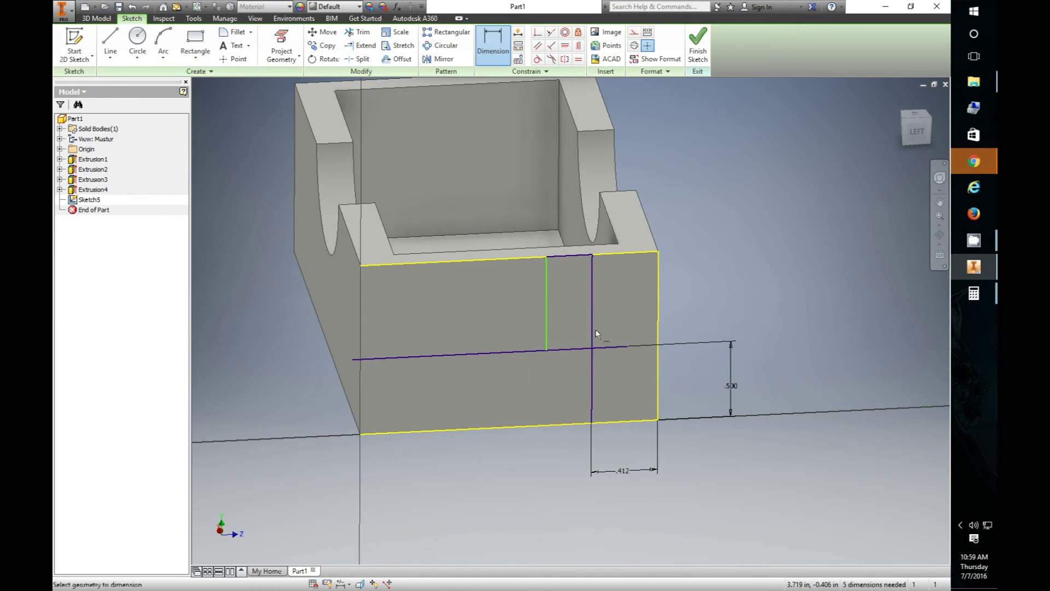
{"action": "left_click", "coordinate": [546, 281]}
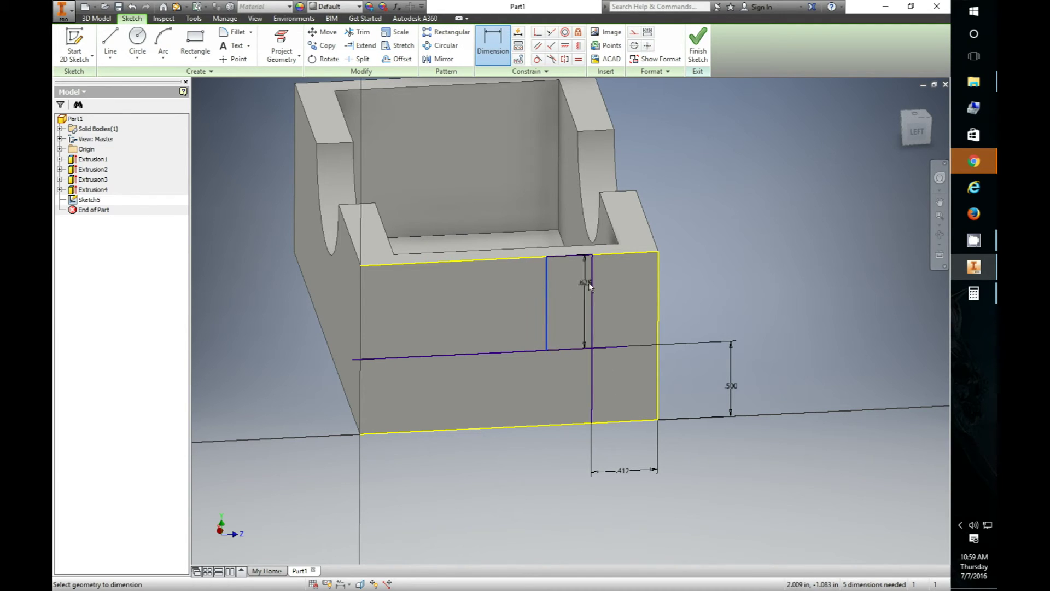
{"action": "left_click", "coordinate": [592, 284]}
{"action": "left_click", "coordinate": [558, 216]}
{"action": "left_click", "coordinate": [608, 252]}
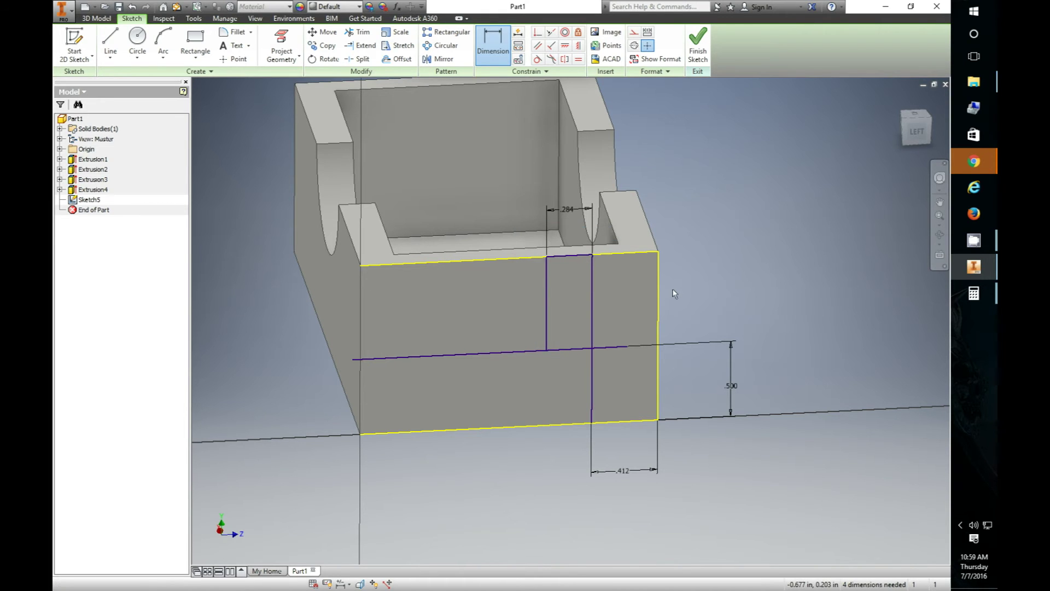
- Finish the sketch and extrude the rectangle as a cut through the end wall to form an open-topped slot
{"action": "middle_click_drag", "start_coordinate": [745, 363], "coordinate": [691, 336], "text": "shift"}
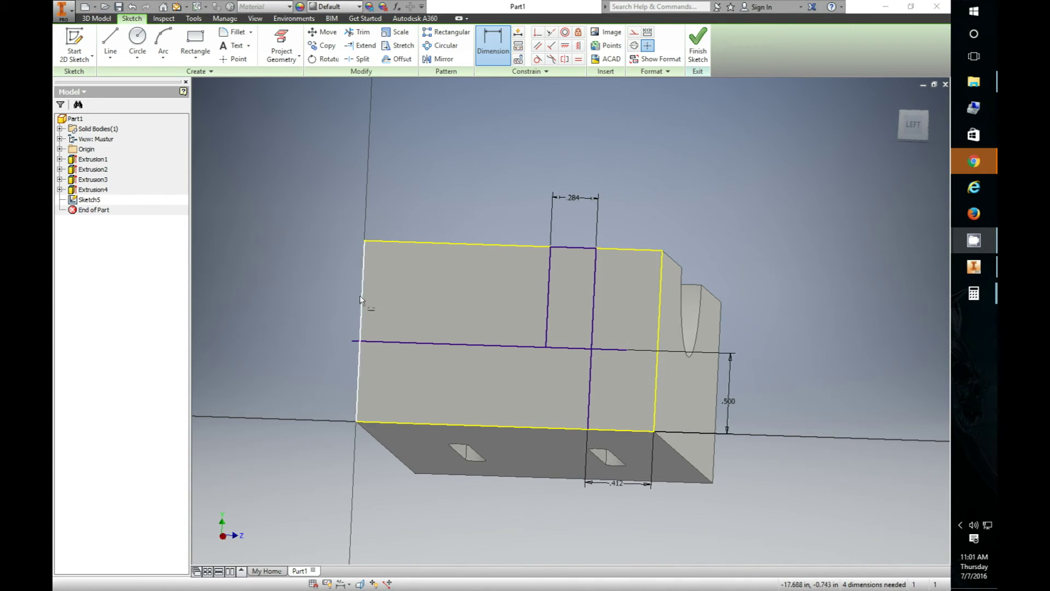
{"action": "left_click", "coordinate": [698, 44]}
{"action": "left_click", "coordinate": [411, 267]}
{"action": "left_click", "coordinate": [111, 44]}
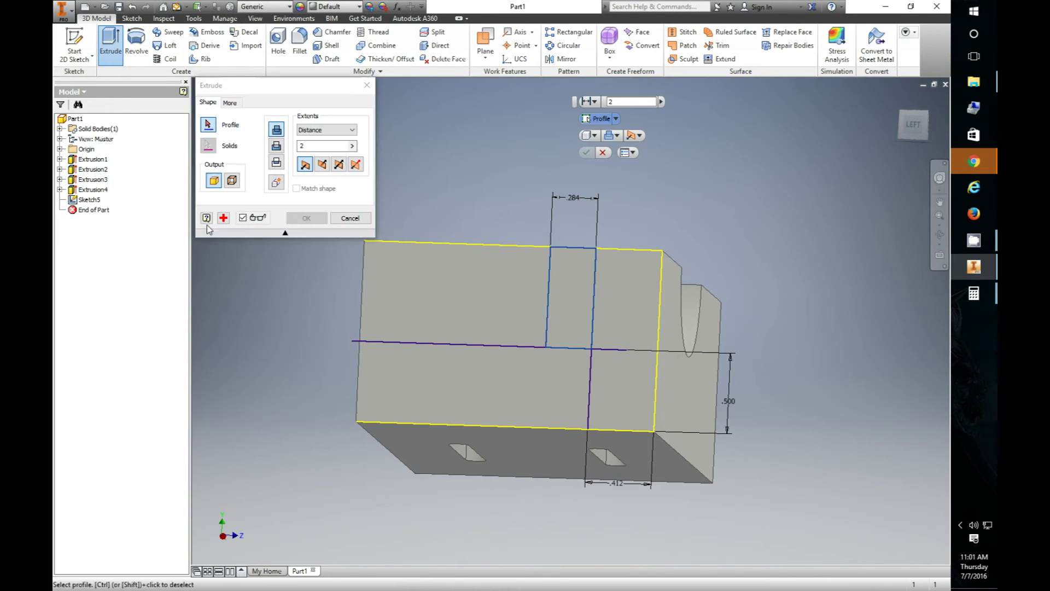
{"action": "left_click", "coordinate": [574, 280]}
{"action": "left_click", "coordinate": [276, 146]}
{"action": "middle_click_drag", "start_coordinate": [656, 202], "coordinate": [627, 227], "text": "shift"}
{"action": "left_click_drag", "start_coordinate": [317, 146], "coordinate": [255, 148]}
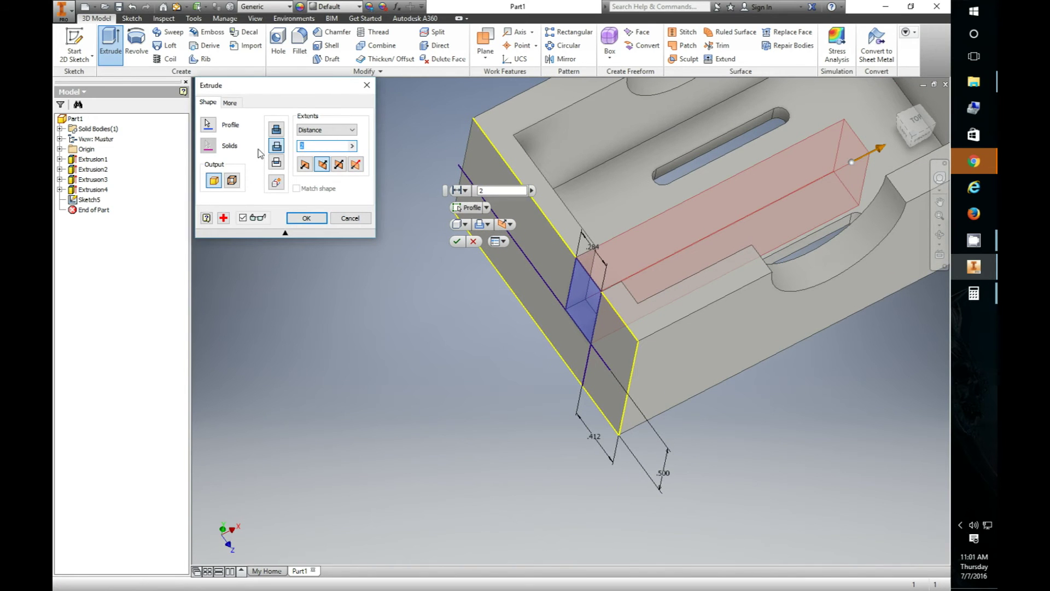
{"action": "left_click", "coordinate": [306, 219]}
{"action": "mouse_move", "coordinate": [422, 314]}
{"action": "middle_mouse_down", "text": "shift"}
{"action": "mouse_move", "coordinate": [500, 274]}
{"action": "mouse_move", "coordinate": [534, 280]}
{"action": "mouse_move", "coordinate": [480, 288]}
{"action": "mouse_move", "coordinate": [445, 267]}
{"action": "mouse_move", "coordinate": [410, 293]}
{"action": "mouse_move", "coordinate": [530, 283]}
{"action": "mouse_move", "coordinate": [396, 307]}
{"action": "mouse_move", "coordinate": [450, 339]}
{"action": "mouse_move", "coordinate": [459, 321]}
{"action": "mouse_move", "coordinate": [511, 382]}
{"action": "mouse_move", "coordinate": [558, 286]}
{"action": "middle_mouse_up", "text": "shift"}
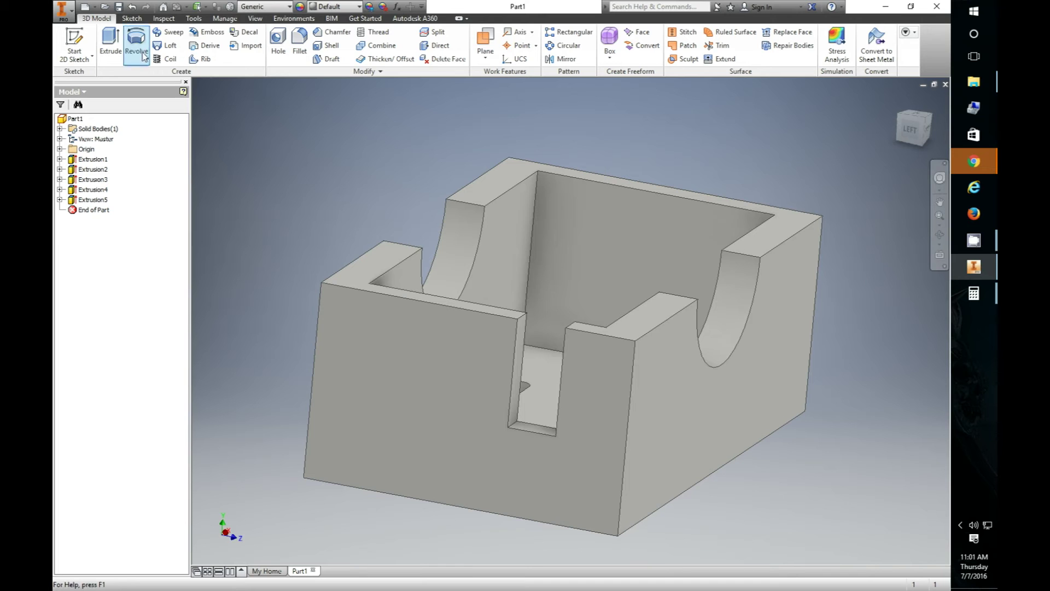
{"action": "left_click", "coordinate": [299, 41]}
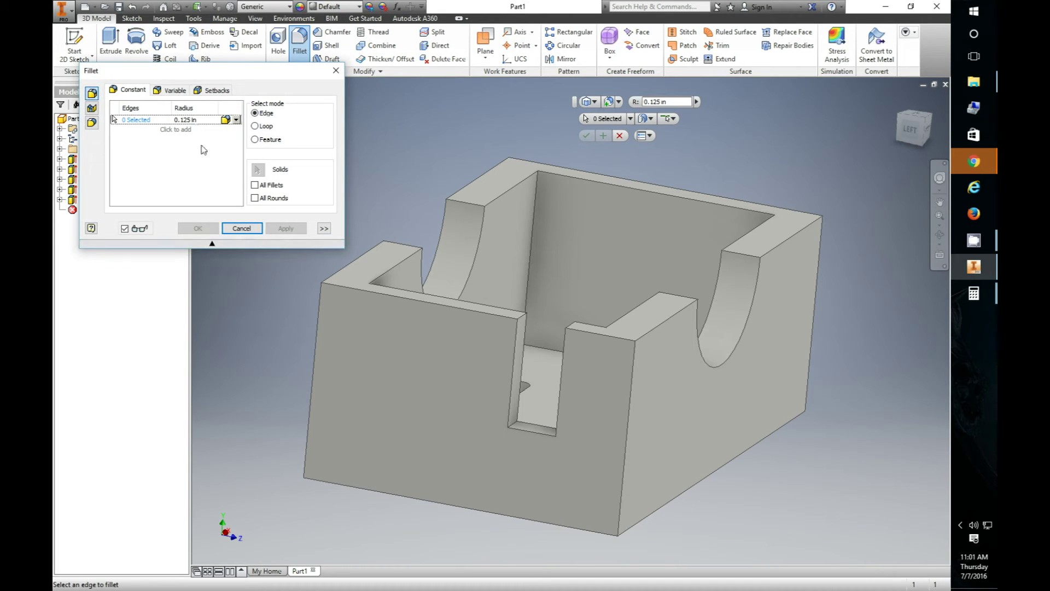
{"action": "left_click", "coordinate": [376, 290]}
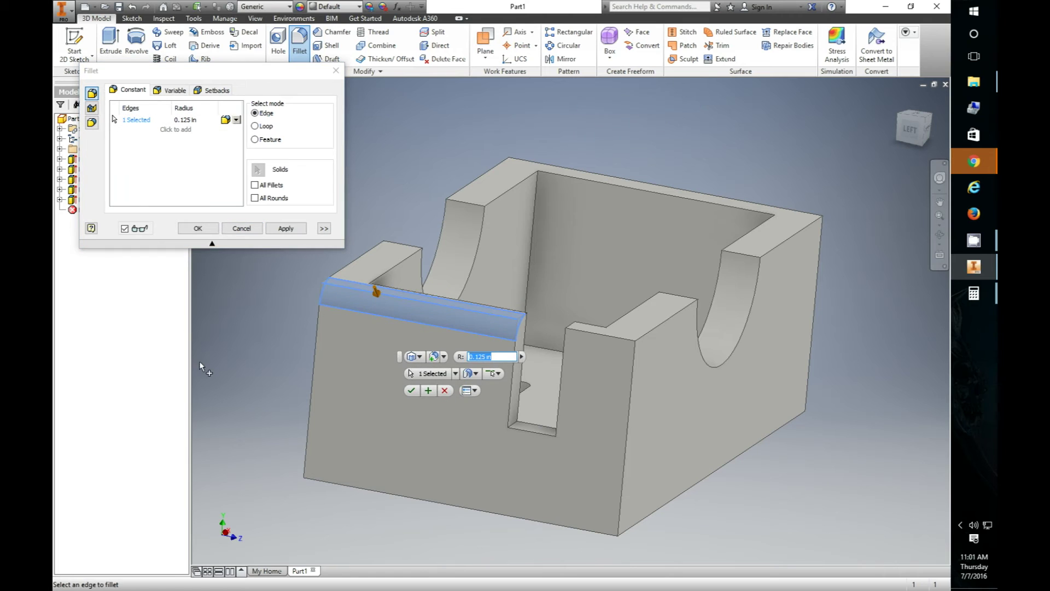
{"action": "left_click", "coordinate": [259, 229]}
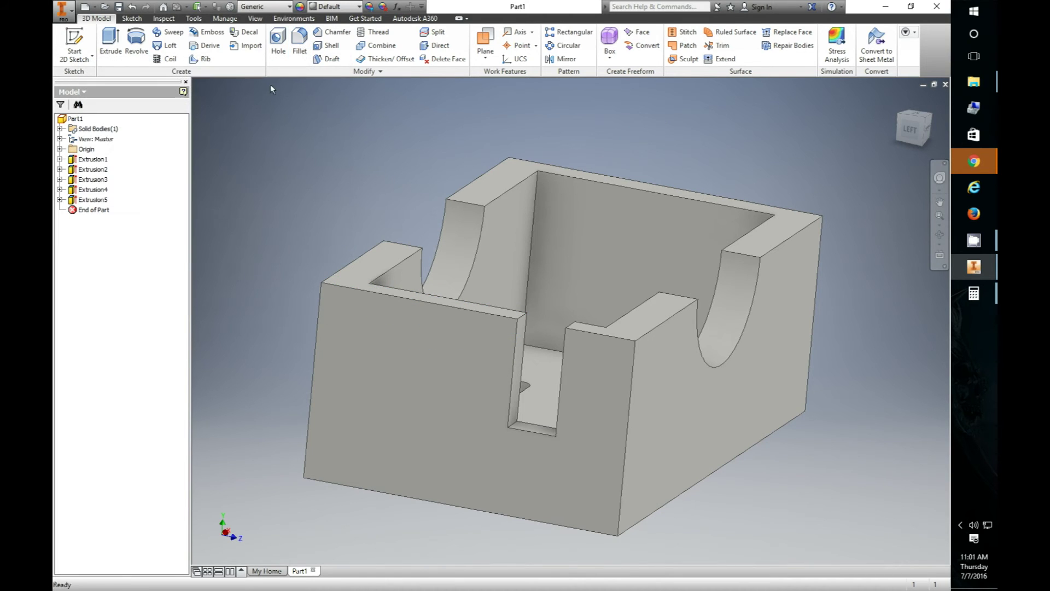
- Try a .0625 in fillet on the slotted end face's top, slot and vertical corner edges, plus the adjoining side wall's top edge
{"action": "left_click", "coordinate": [300, 47]}
{"action": "left_click", "coordinate": [195, 121]}
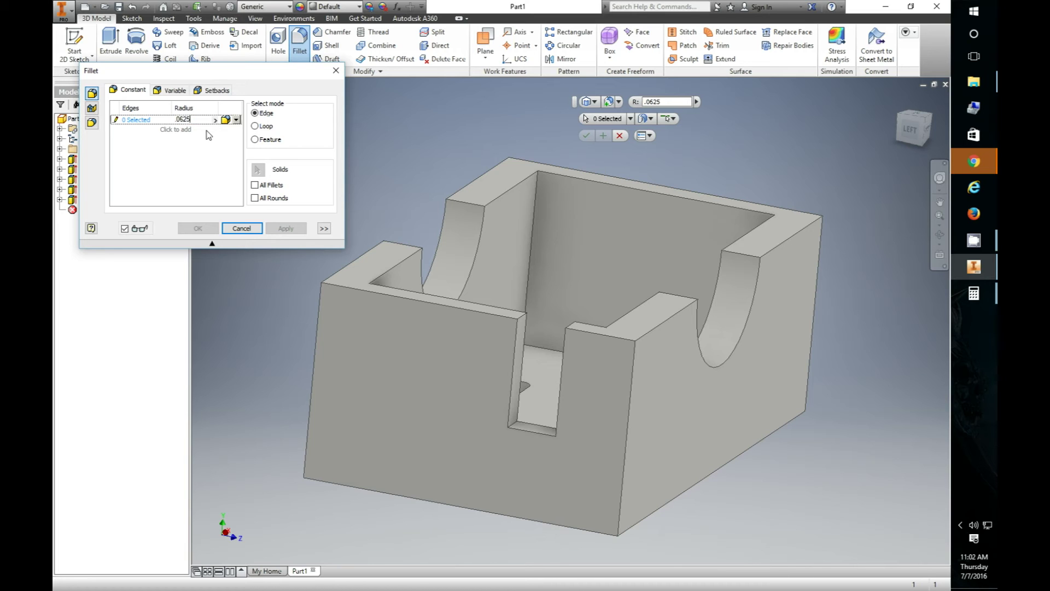
{"action": "left_click", "coordinate": [396, 298]}
{"action": "middle_click_drag", "start_coordinate": [286, 412], "coordinate": [249, 356], "text": "shift"}
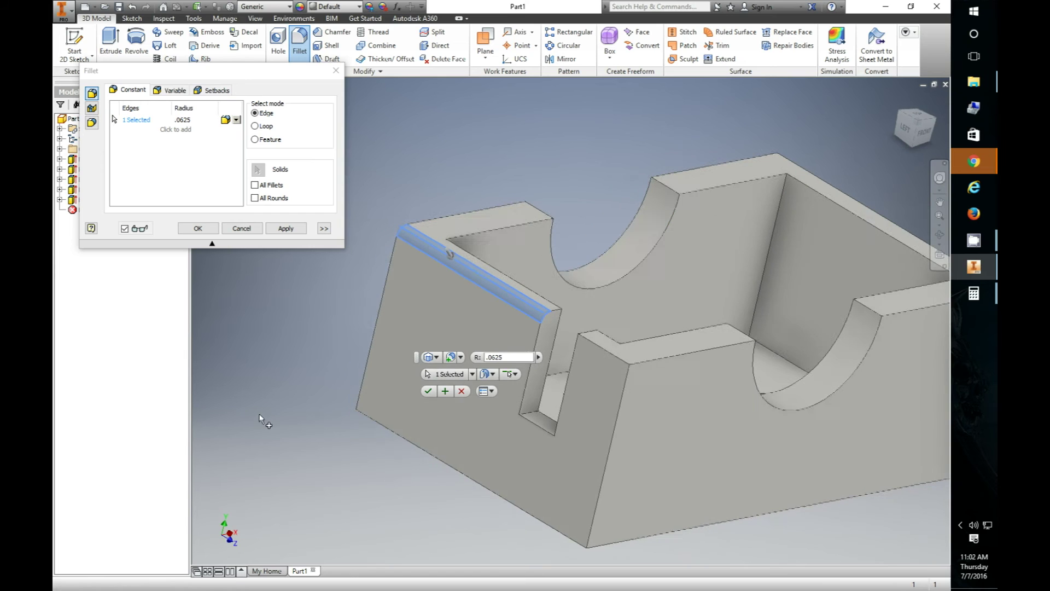
{"action": "left_click", "coordinate": [536, 353]}
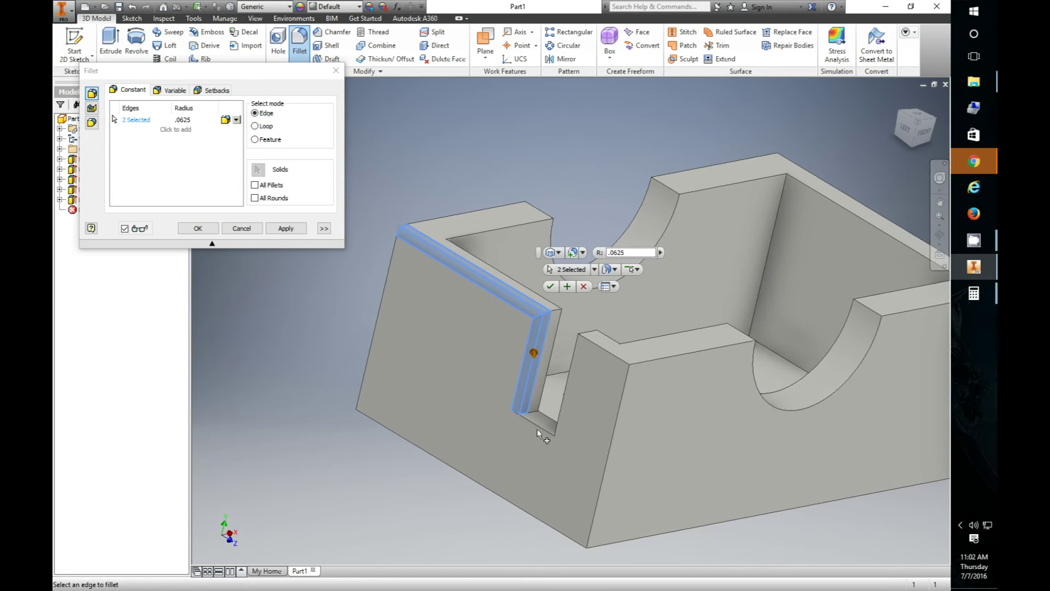
{"action": "left_click", "coordinate": [539, 429]}
{"action": "left_click", "coordinate": [569, 406]}
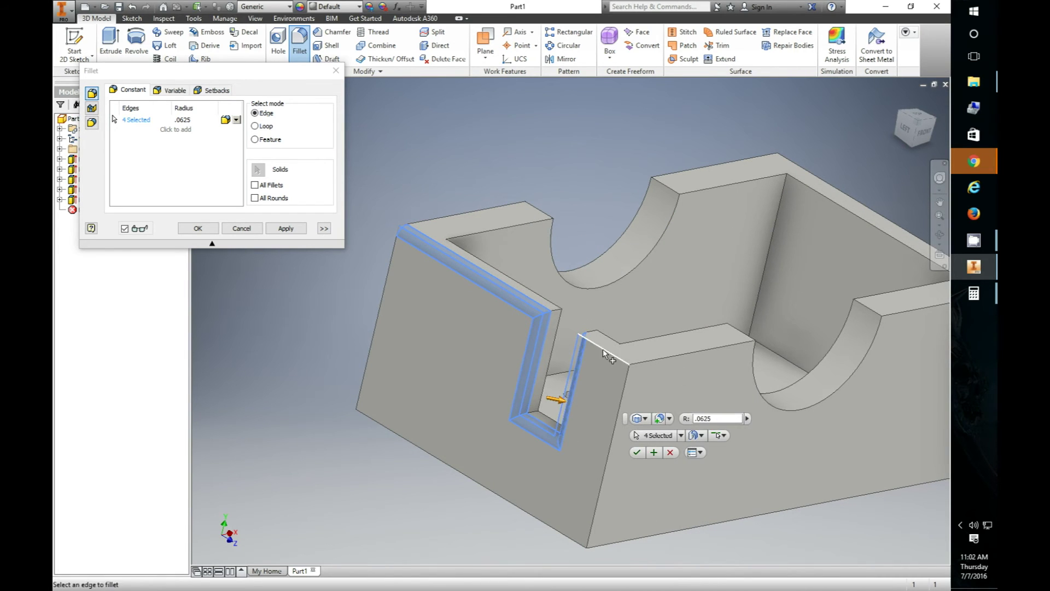
{"action": "left_click", "coordinate": [620, 358]}
{"action": "left_click", "coordinate": [656, 361]}
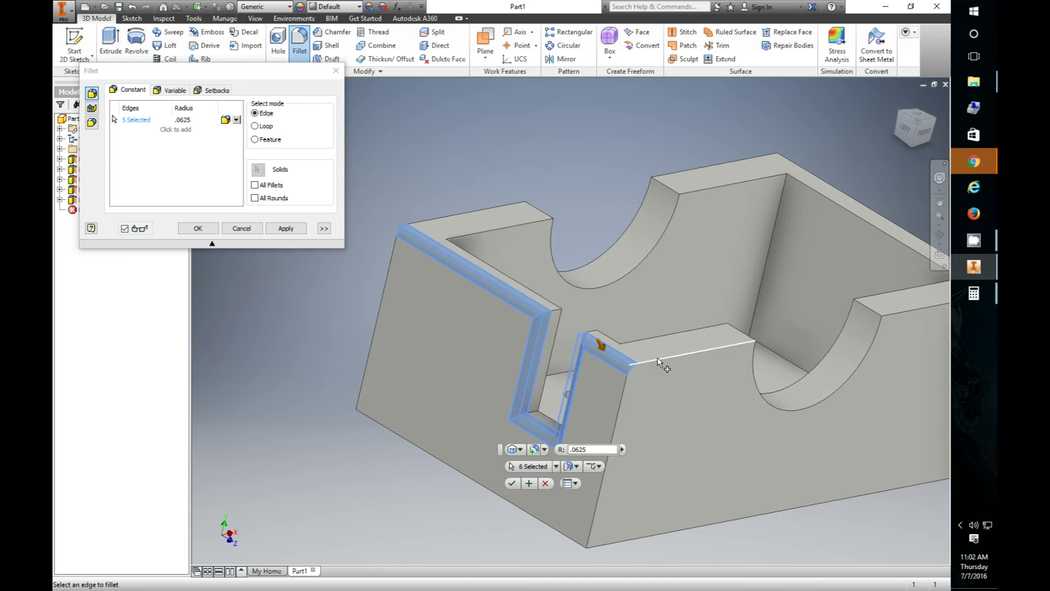
{"action": "left_click", "coordinate": [623, 415]}
{"action": "left_click", "coordinate": [384, 297]}
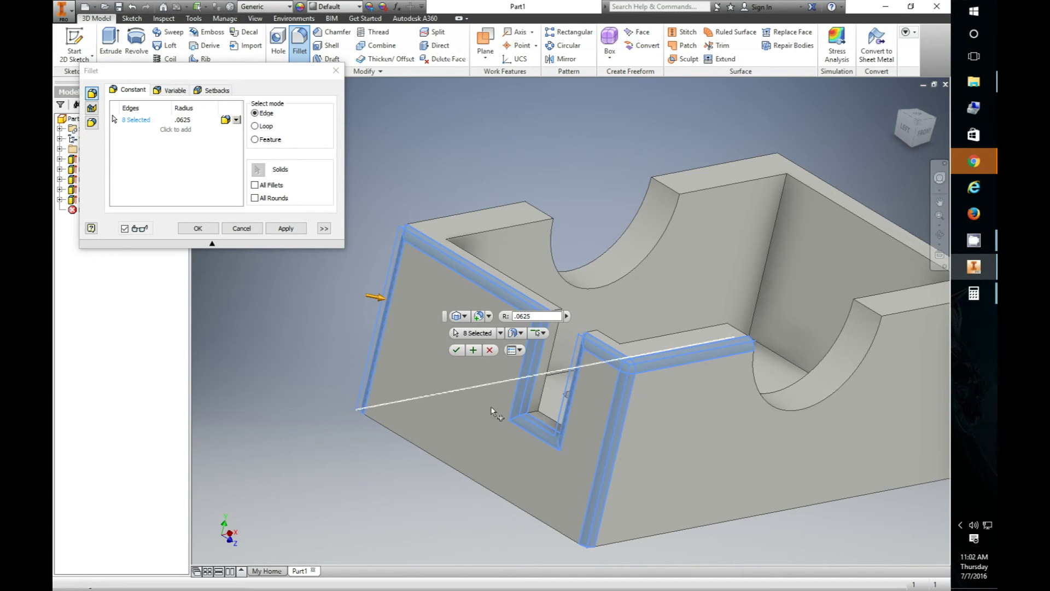
- Try to extend the fillet selection to the side wall's curved notch, its remaining top edge, and the opposite end's top and vertical edges
{"action": "left_click", "coordinate": [782, 408]}
{"action": "middle_click_drag", "start_coordinate": [801, 421], "coordinate": [719, 437], "text": "shift"}
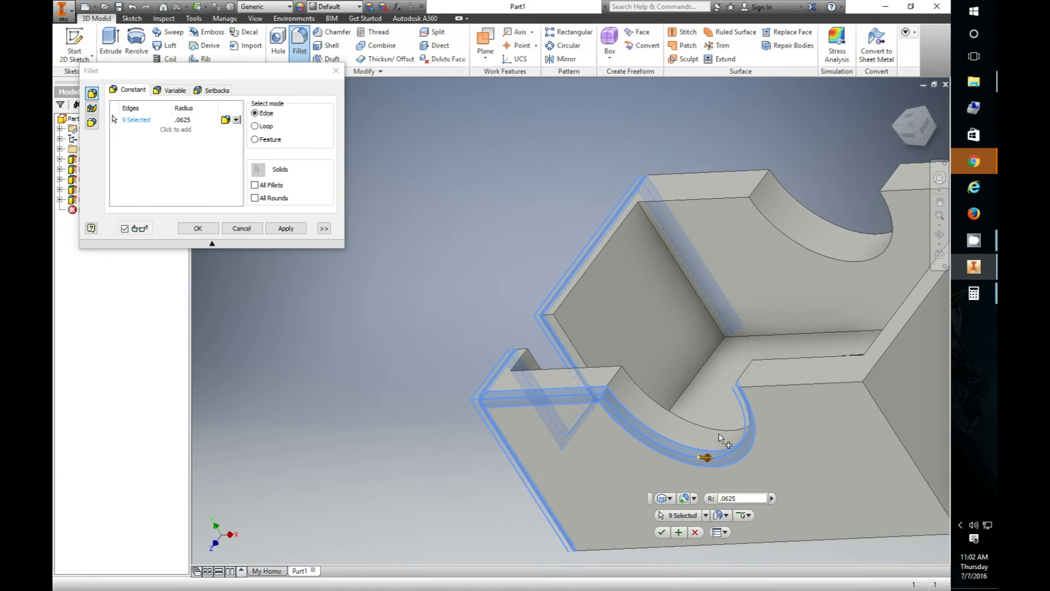
{"action": "left_click", "coordinate": [799, 384]}
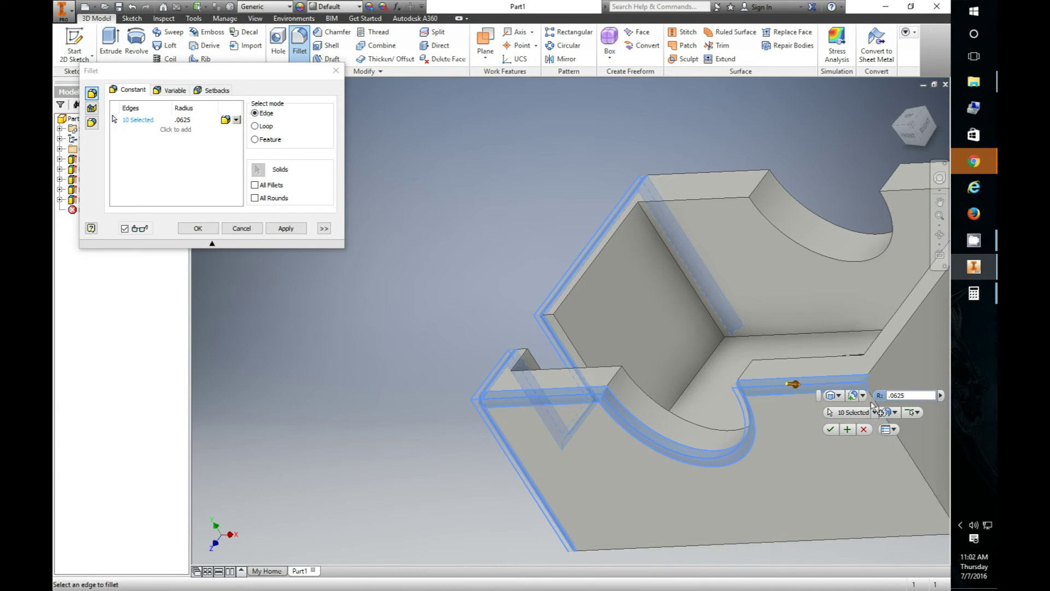
{"action": "middle_click_drag", "start_coordinate": [512, 364], "coordinate": [596, 343], "text": "shift"}
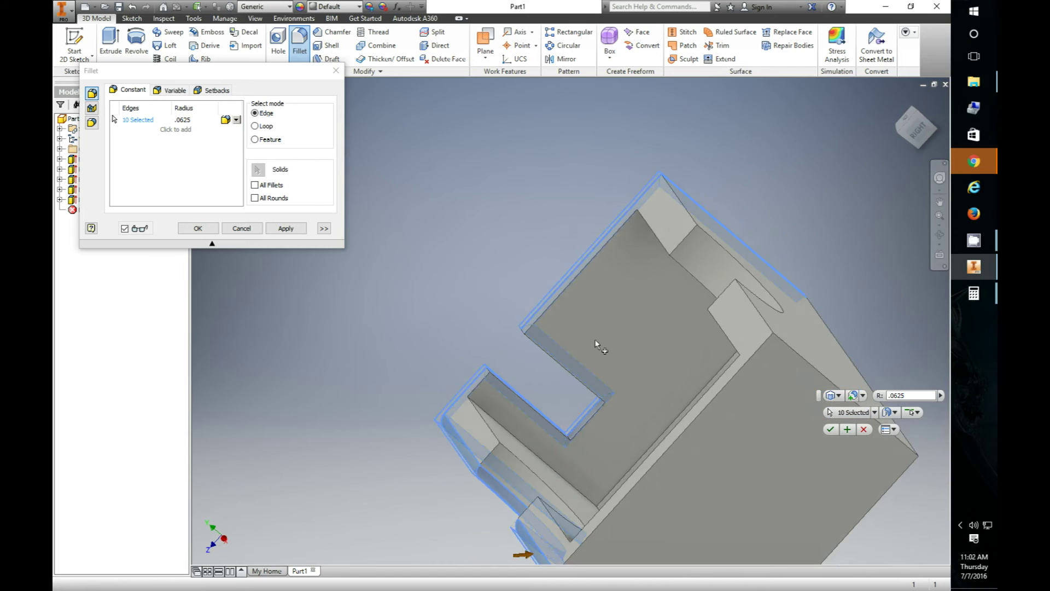
{"action": "scroll", "coordinate": [601, 350], "scroll_direction": "down", "scroll_amount": 3}
{"action": "scroll", "coordinate": [502, 298], "scroll_direction": "up", "scroll_amount": 2}
{"action": "left_click", "coordinate": [494, 300]}
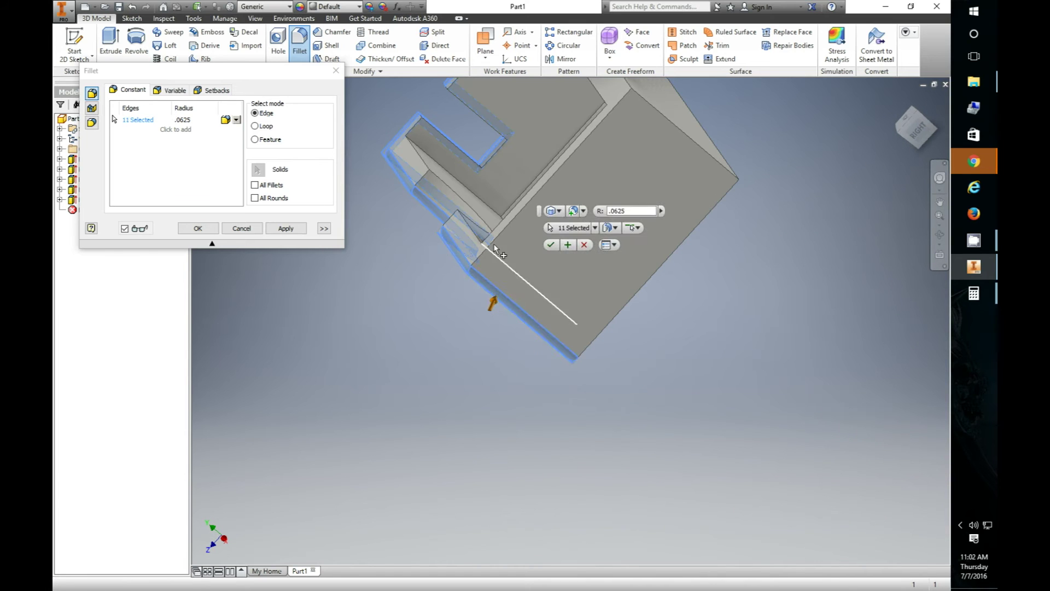
{"action": "left_click", "coordinate": [504, 226]}
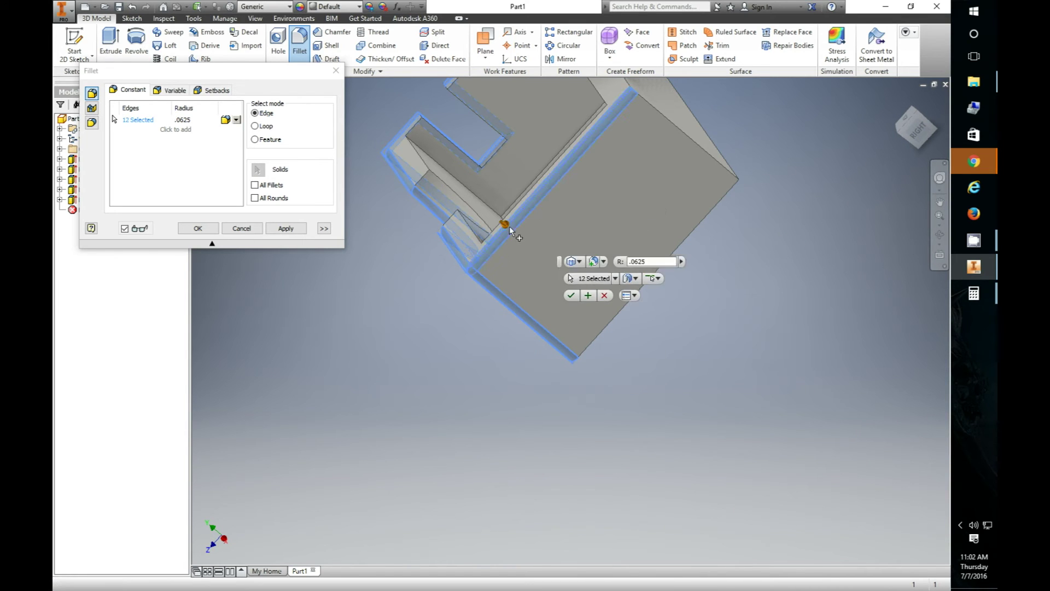
{"action": "left_click", "coordinate": [692, 143]}
{"action": "scroll", "coordinate": [516, 391], "scroll_direction": "down", "scroll_amount": 3}
{"action": "scroll", "coordinate": [530, 382], "scroll_direction": "up", "scroll_amount": 5}
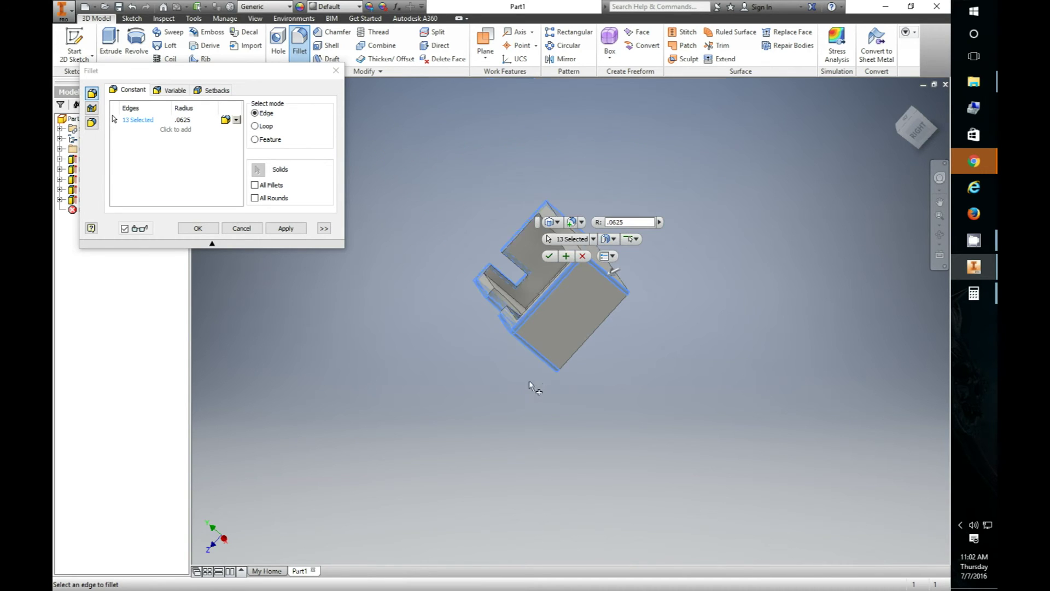
{"action": "left_click_drag", "start_coordinate": [637, 222], "coordinate": [567, 262]}
{"action": "middle_click_drag", "start_coordinate": [576, 332], "coordinate": [633, 326], "text": "shift"}
{"action": "scroll", "coordinate": [415, 365], "scroll_direction": "up", "scroll_amount": 4}
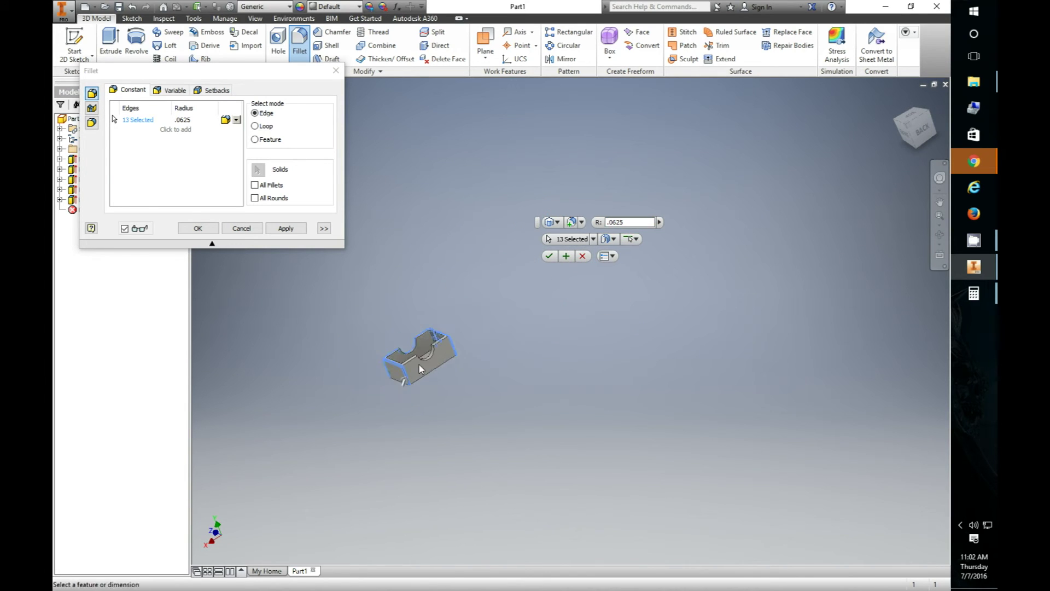
{"action": "scroll", "coordinate": [412, 362], "scroll_direction": "down", "scroll_amount": 5}
{"action": "scroll", "coordinate": [404, 362], "scroll_direction": "down", "scroll_amount": 2}
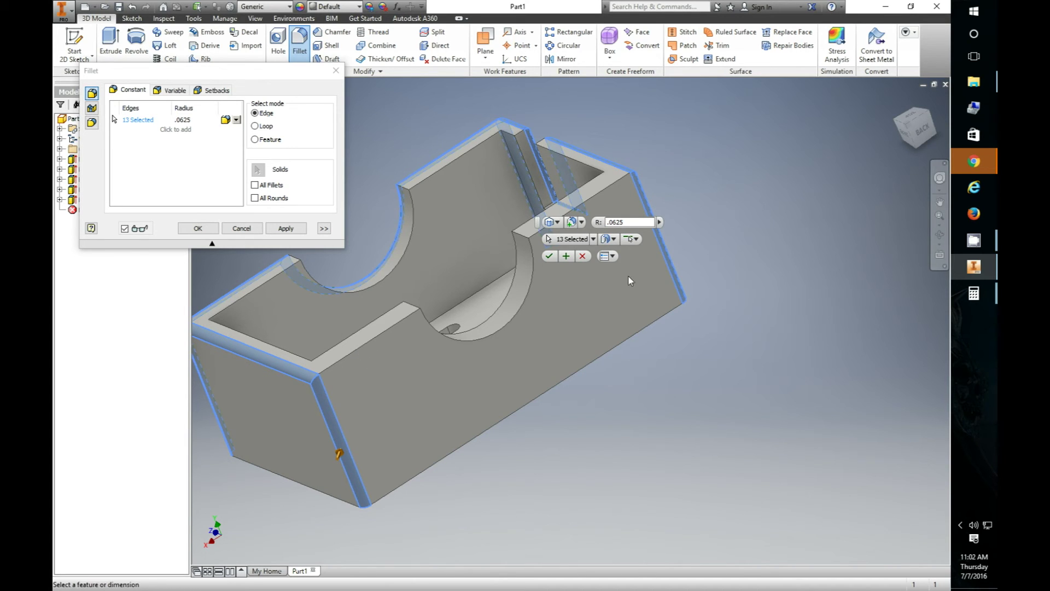
{"action": "left_click_drag", "start_coordinate": [537, 222], "coordinate": [787, 184]}
{"action": "left_click_drag", "start_coordinate": [832, 214], "coordinate": [840, 362]}
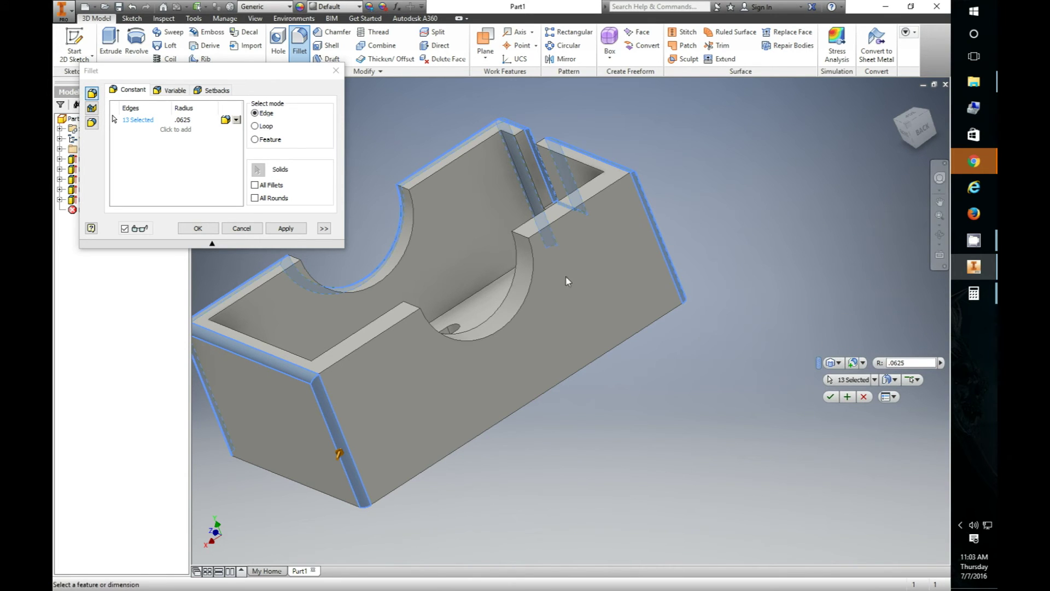
{"action": "left_click", "coordinate": [241, 228]}
{"action": "scroll", "coordinate": [690, 365], "scroll_direction": "down", "scroll_amount": 5}
{"action": "scroll", "coordinate": [594, 339], "scroll_direction": "up", "scroll_amount": 4}
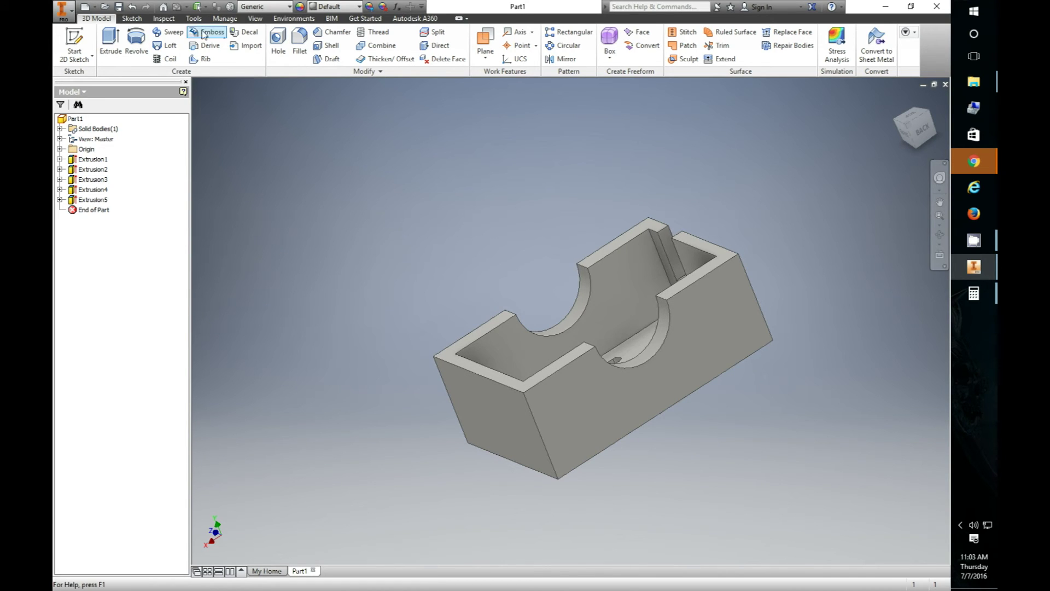
- Start a .0625 in fillet on one side wall's outer top, notch and vertical corner edges, plus both end walls' outer top edges
{"action": "left_click", "coordinate": [299, 42]}
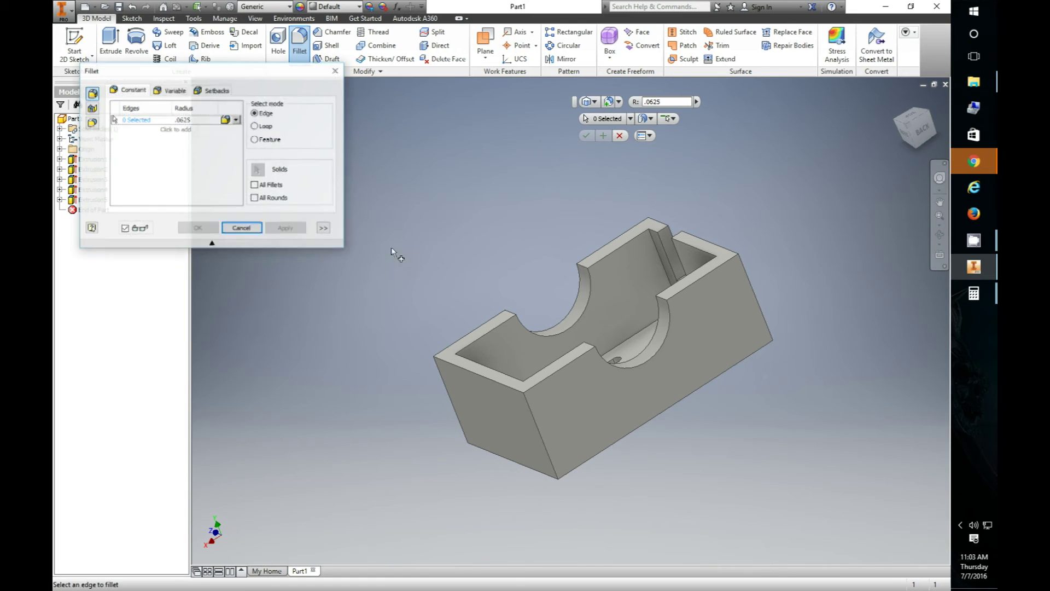
{"action": "left_click", "coordinate": [536, 418]}
{"action": "left_click", "coordinate": [543, 380]}
{"action": "left_click", "coordinate": [497, 381]}
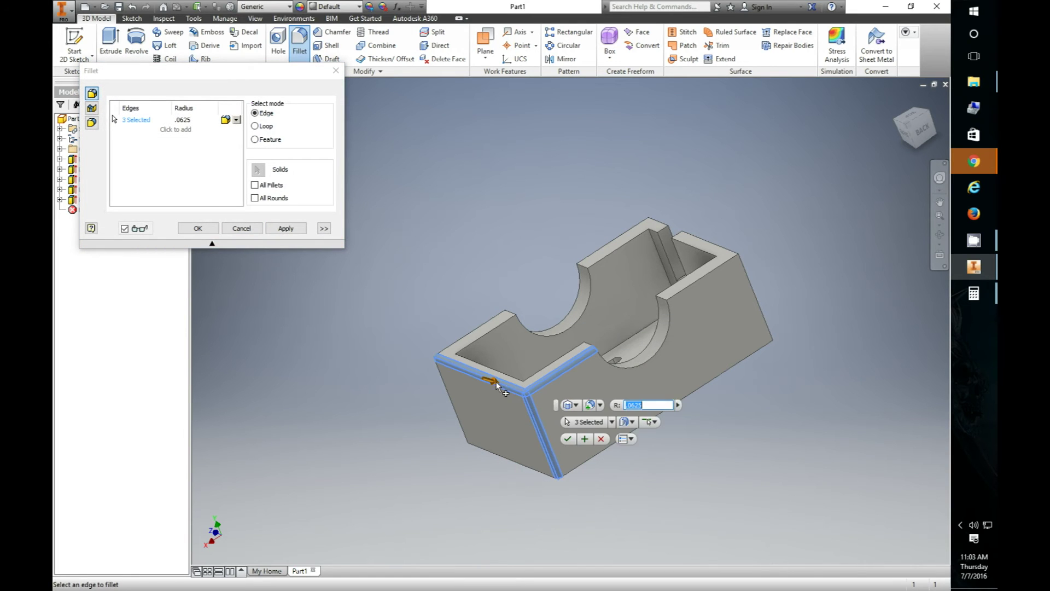
{"action": "left_click", "coordinate": [629, 373]}
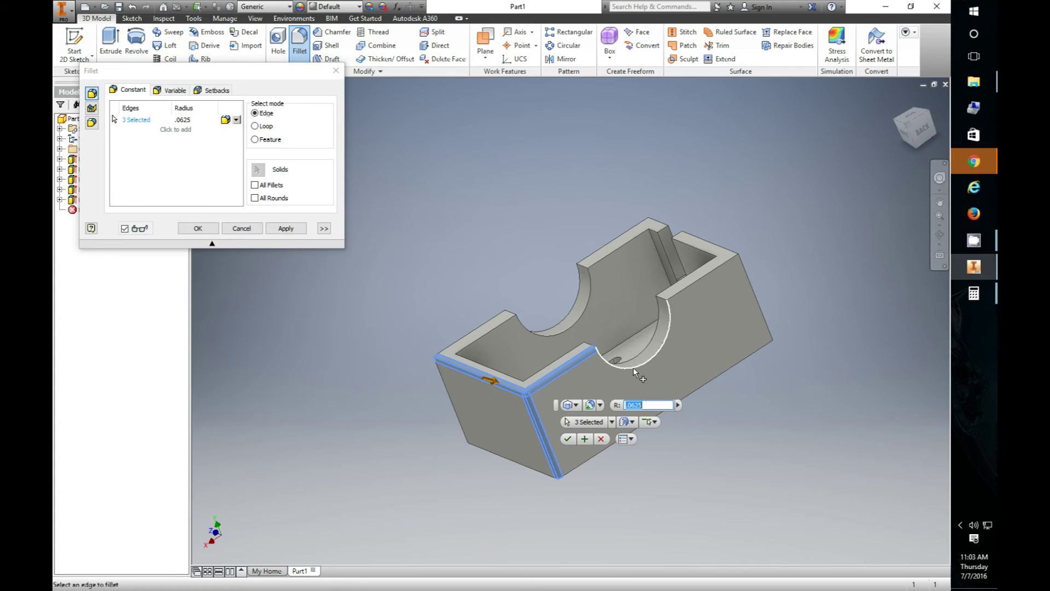
{"action": "left_click", "coordinate": [701, 285]}
{"action": "left_click", "coordinate": [754, 294]}
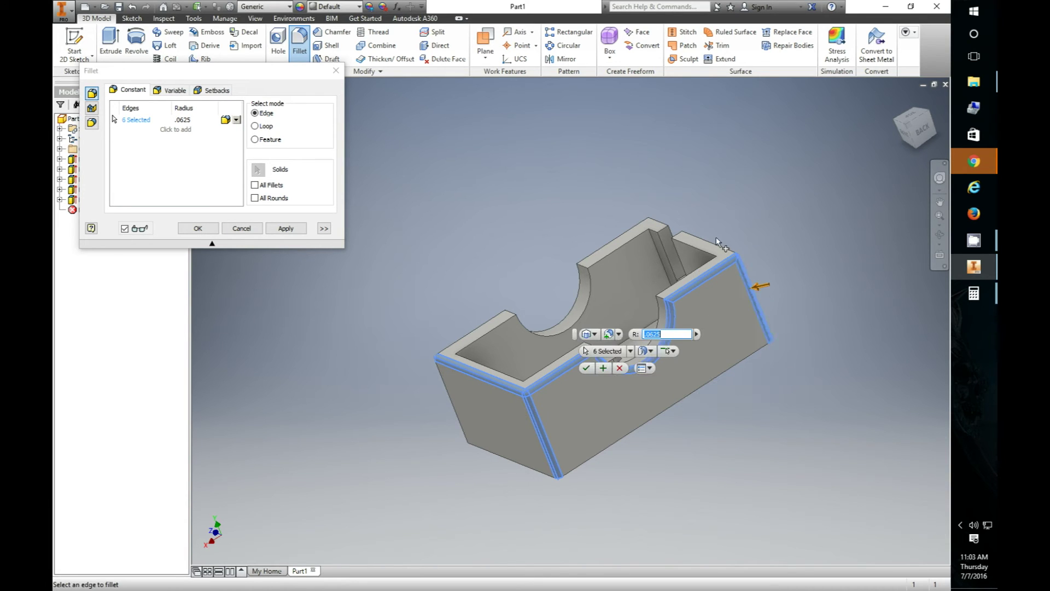
{"action": "left_click", "coordinate": [715, 245]}
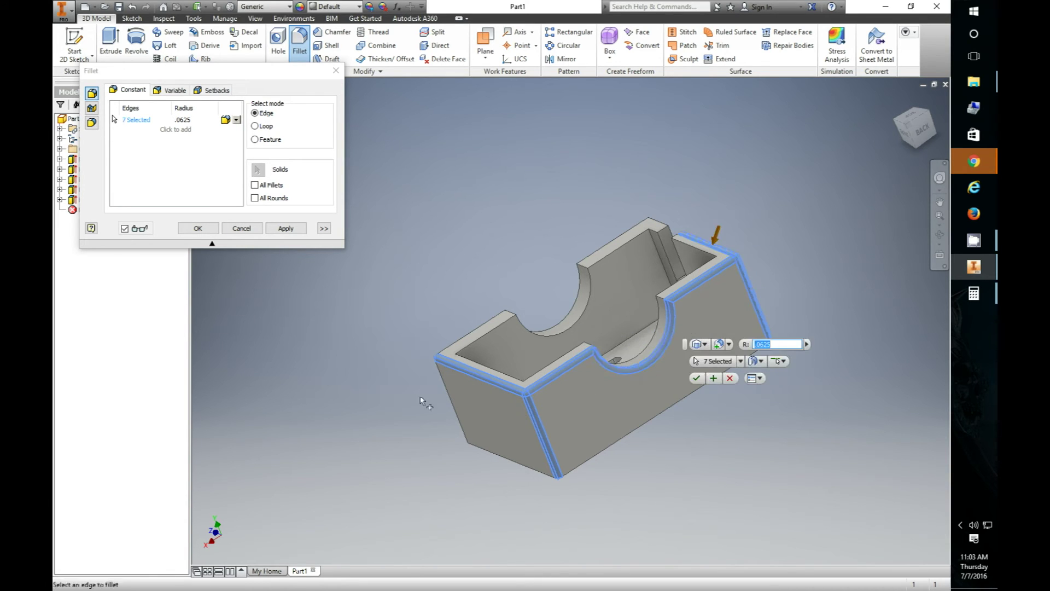
- Add the opposite side wall's vertical corner at the unslotted end, both outer top edges and outer notch curve to the fillet
{"action": "middle_click_drag", "start_coordinate": [426, 403], "coordinate": [501, 371], "text": "shift"}
{"action": "key", "text": "F6"}
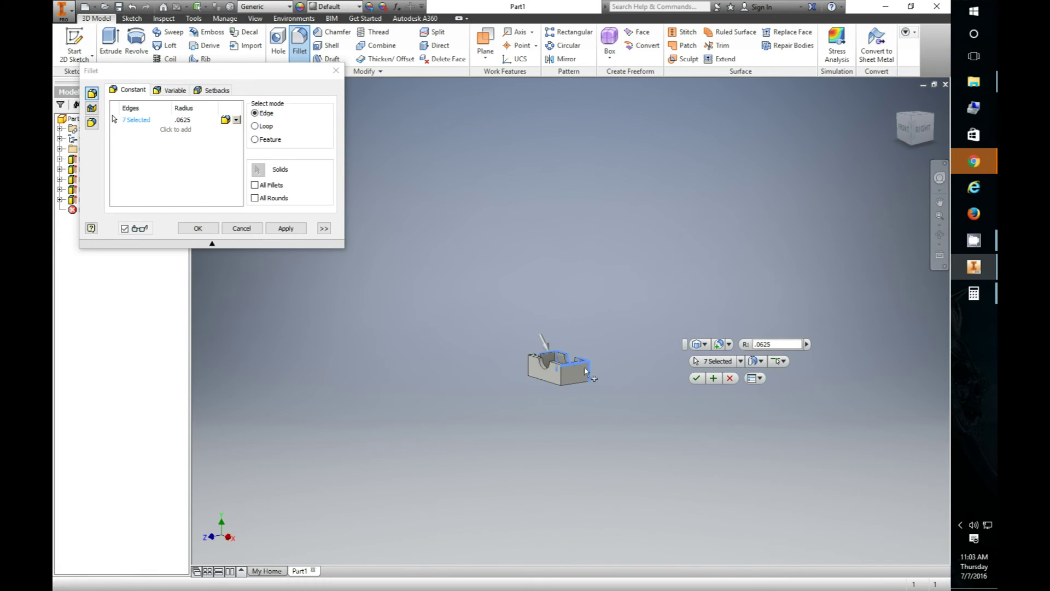
{"action": "scroll", "coordinate": [377, 424], "scroll_direction": "up", "scroll_amount": 2}
{"action": "scroll", "coordinate": [381, 426], "scroll_direction": "down", "scroll_amount": 3}
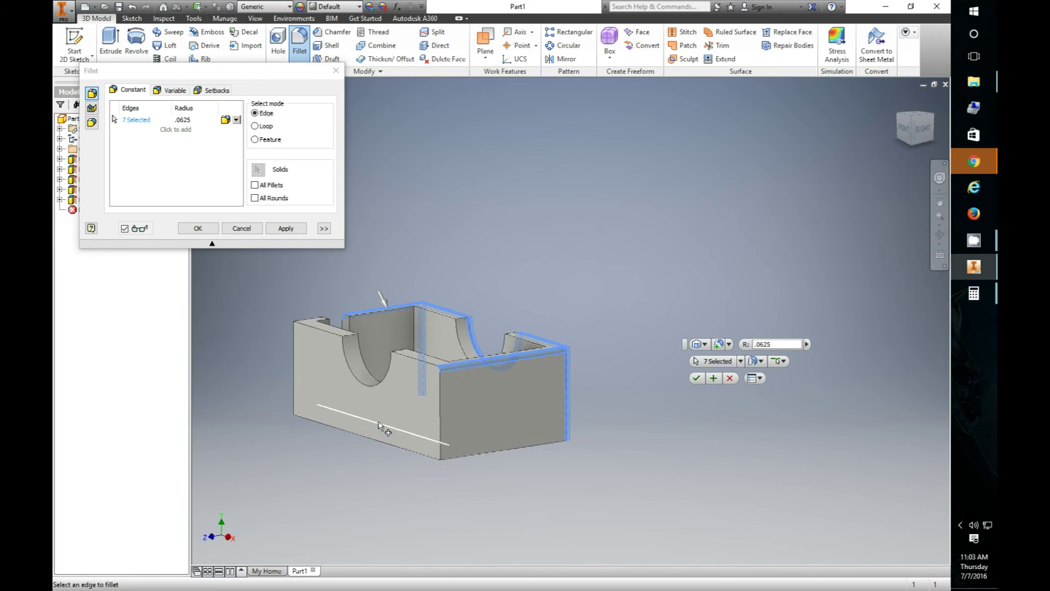
{"action": "left_click", "coordinate": [440, 418]}
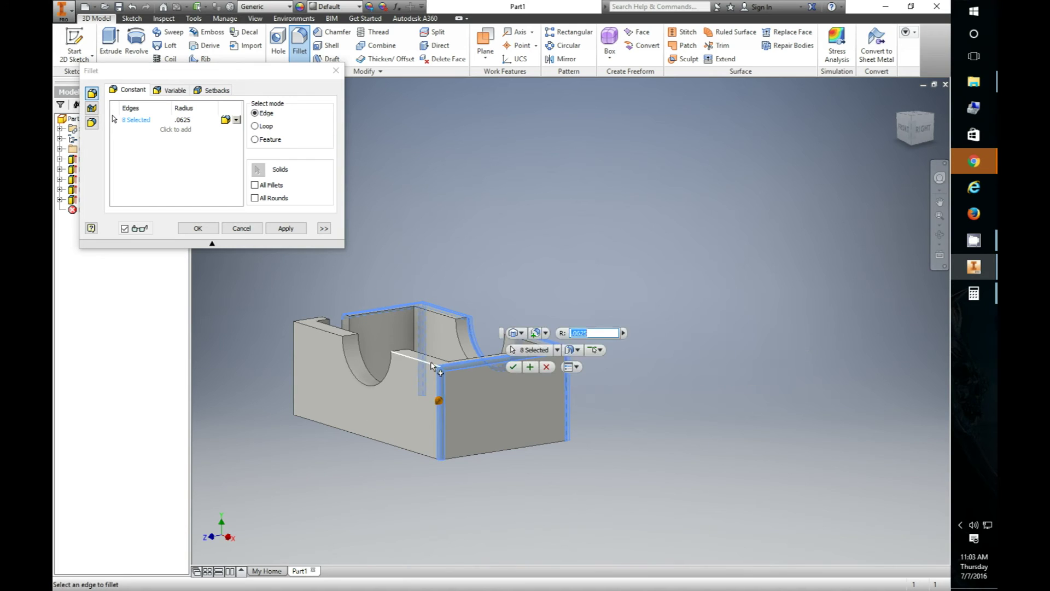
{"action": "left_click", "coordinate": [431, 363]}
{"action": "left_click", "coordinate": [358, 377]}
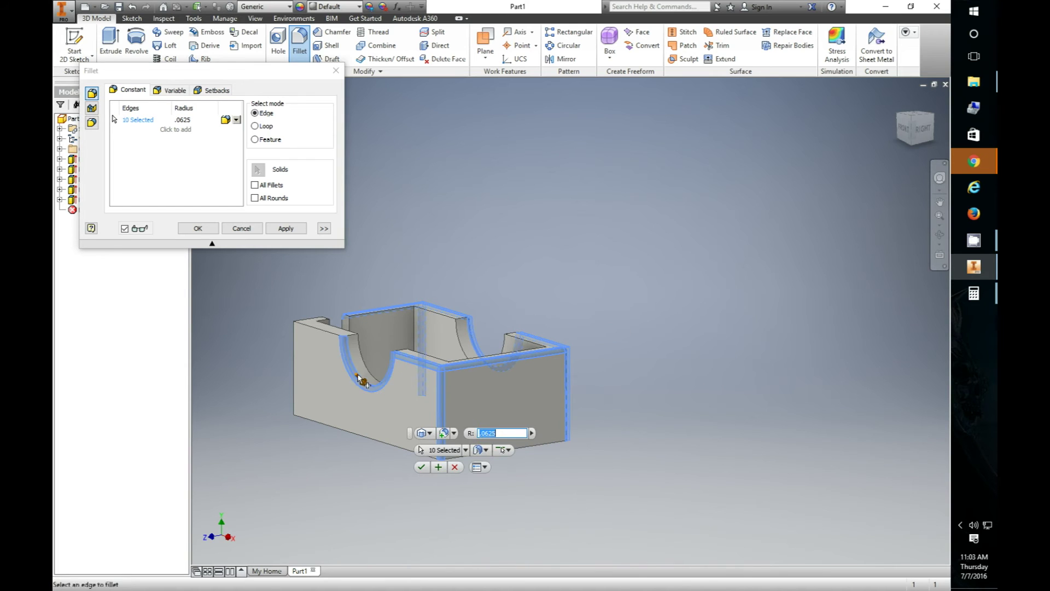
{"action": "left_click", "coordinate": [325, 329]}
- Add the slotted end's remaining vertical corner, short outer top edge and the slot's outer side and bottom edges to the fillet
{"action": "middle_click_drag", "start_coordinate": [290, 359], "coordinate": [344, 378], "text": "shift"}
{"action": "scroll", "coordinate": [283, 378], "scroll_direction": "up", "scroll_amount": 4}
{"action": "scroll", "coordinate": [285, 381], "scroll_direction": "down", "scroll_amount": 5}
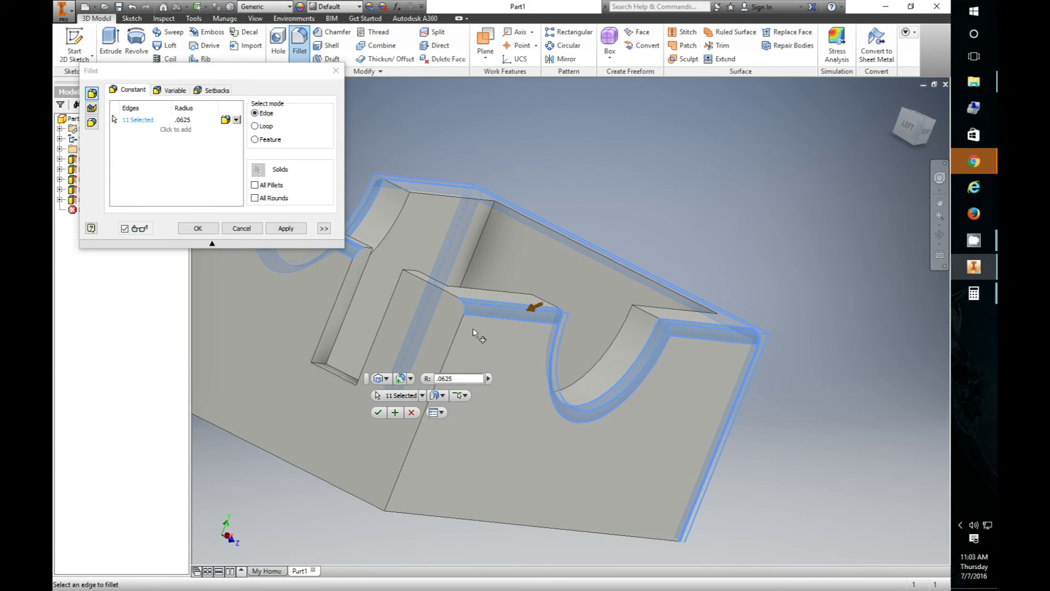
{"action": "left_click", "coordinate": [451, 334]}
{"action": "left_click", "coordinate": [440, 290]}
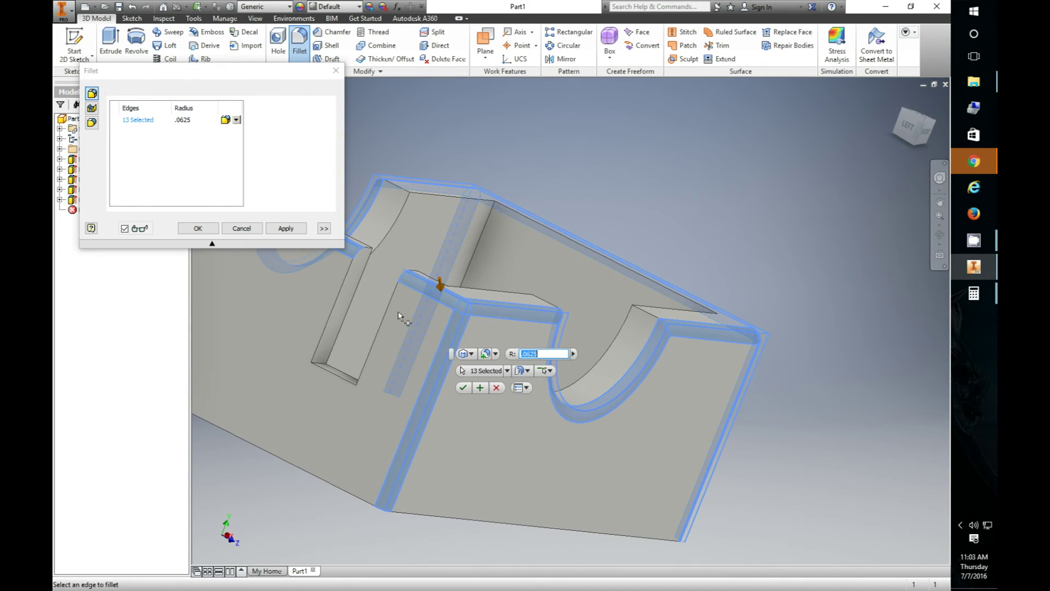
{"action": "left_click", "coordinate": [383, 324]}
{"action": "left_click", "coordinate": [330, 367]}
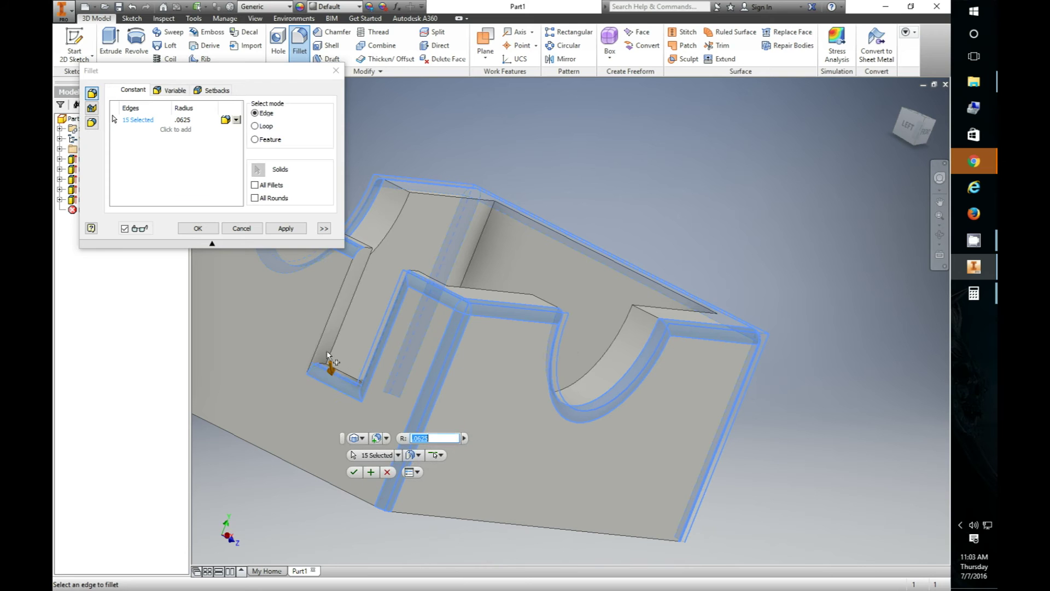
{"action": "left_click", "coordinate": [323, 332]}
- Add one side wall's inner notch curve, the notch's two crosswise top edges and the inner top edge near the unslotted end
{"action": "scroll", "coordinate": [340, 375], "scroll_direction": "up", "scroll_amount": 5}
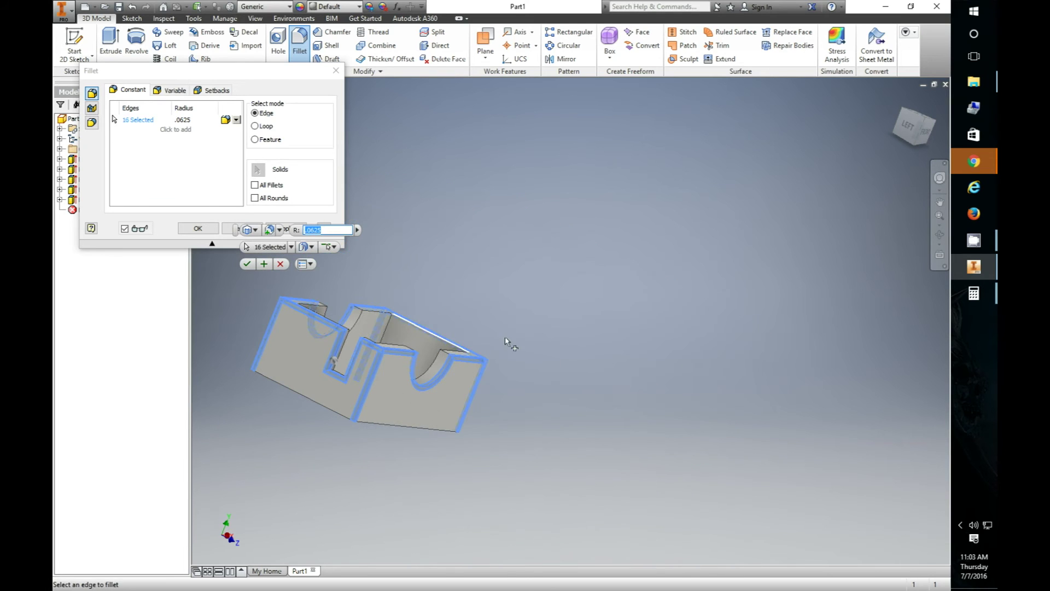
{"action": "middle_click_drag", "start_coordinate": [438, 291], "coordinate": [584, 333], "text": "shift"}
{"action": "scroll", "coordinate": [614, 379], "scroll_direction": "up", "scroll_amount": 5}
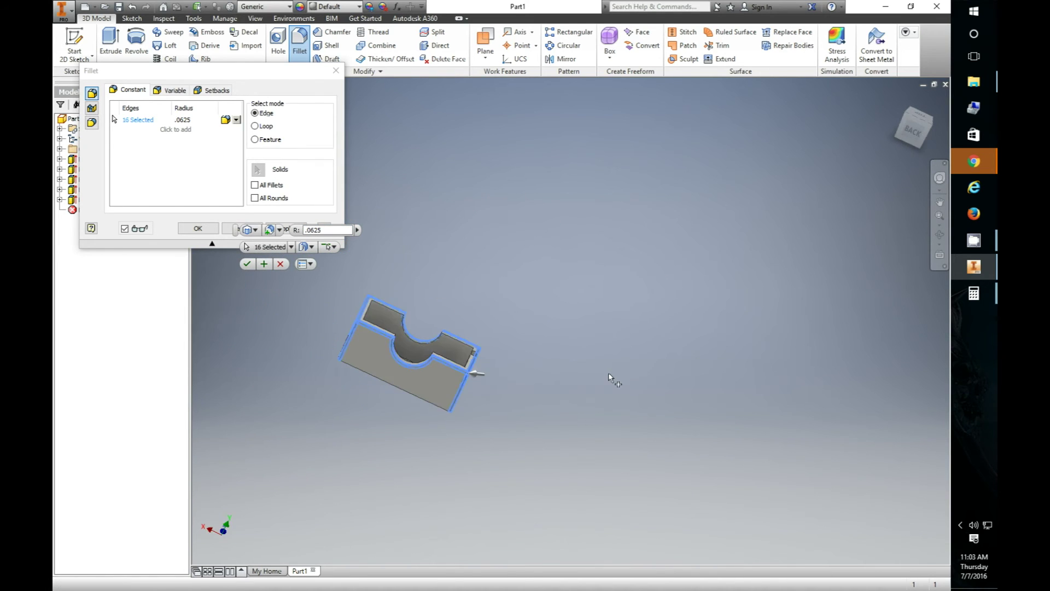
{"action": "scroll", "coordinate": [576, 359], "scroll_direction": "down", "scroll_amount": 7}
{"action": "scroll", "coordinate": [576, 358], "scroll_direction": "up", "scroll_amount": 5}
{"action": "middle_click_drag", "start_coordinate": [780, 356], "coordinate": [607, 343], "text": "shift"}
{"action": "scroll", "coordinate": [787, 350], "scroll_direction": "down", "scroll_amount": 4}
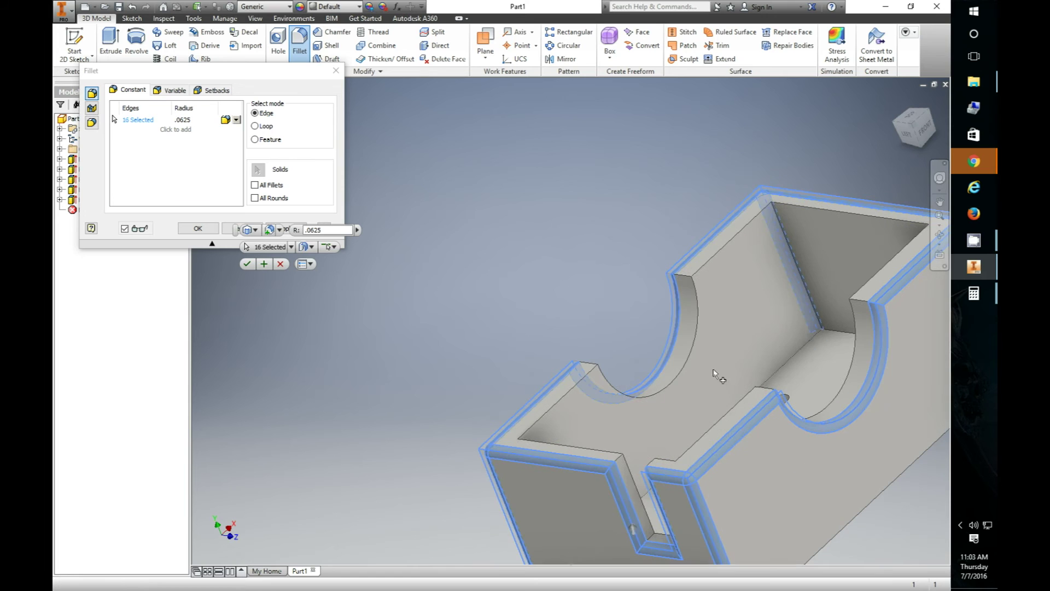
{"action": "left_click", "coordinate": [691, 364]}
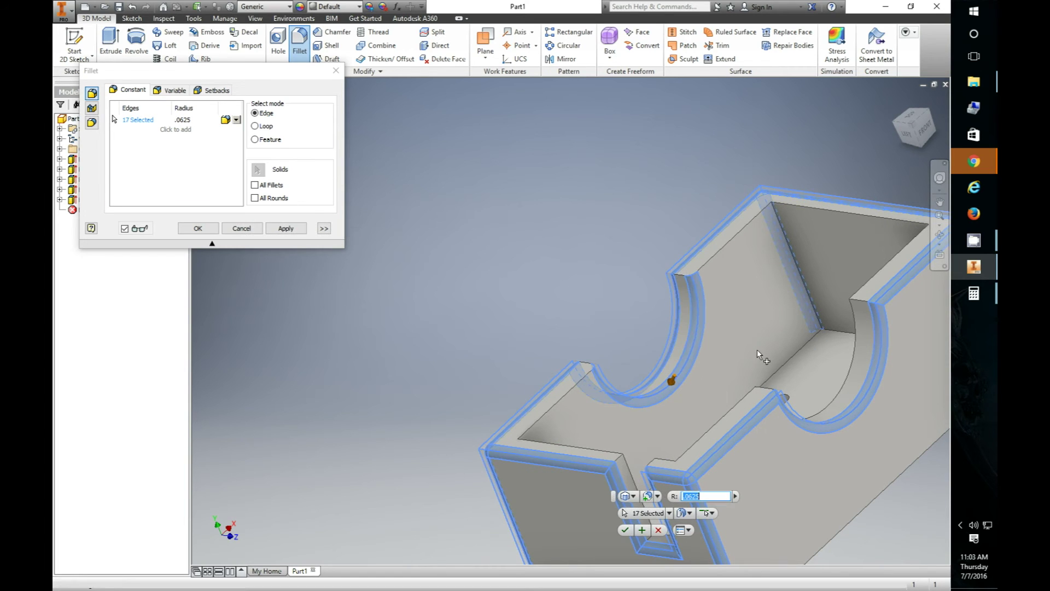
{"action": "left_click", "coordinate": [677, 278]}
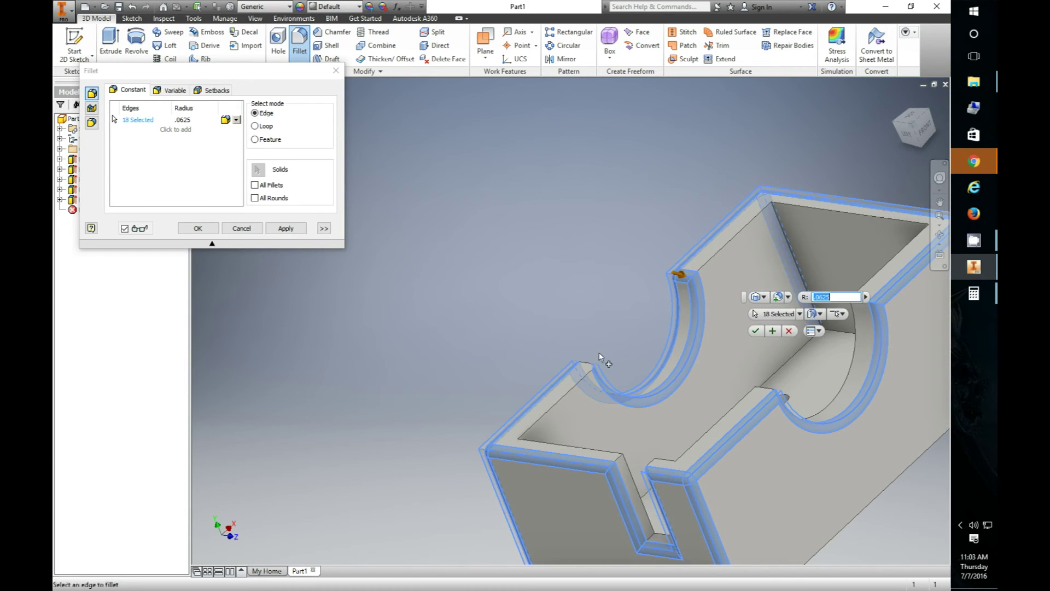
{"action": "left_click", "coordinate": [587, 366]}
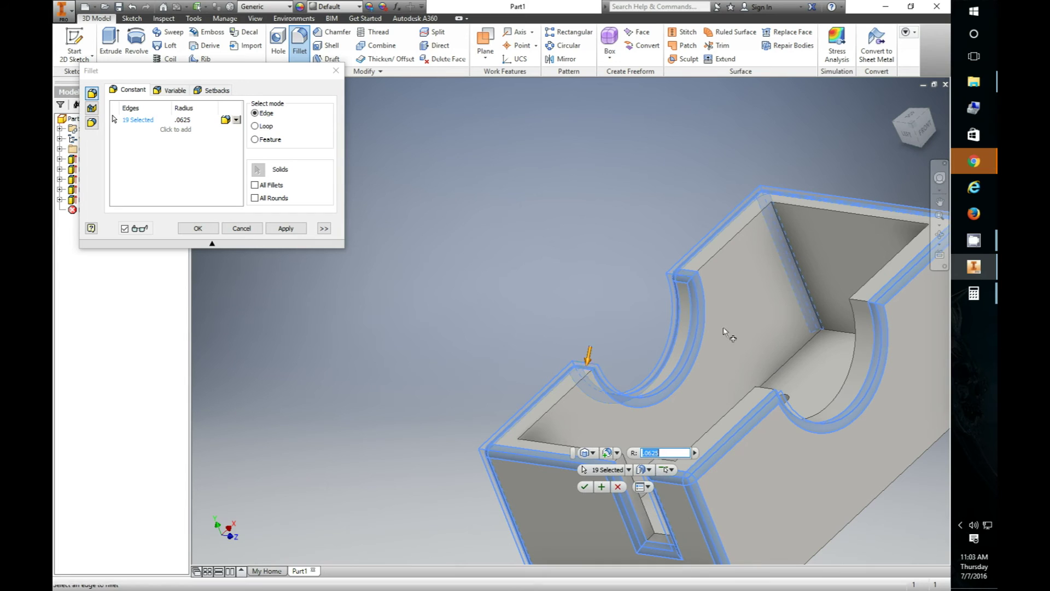
{"action": "left_click", "coordinate": [711, 260]}
- Add the unslotted end's inner top edge and the other side wall's inner top, inner notch and crosswise notch edges to the fillet
{"action": "middle_click_drag", "start_coordinate": [585, 303], "coordinate": [640, 300], "text": "shift"}
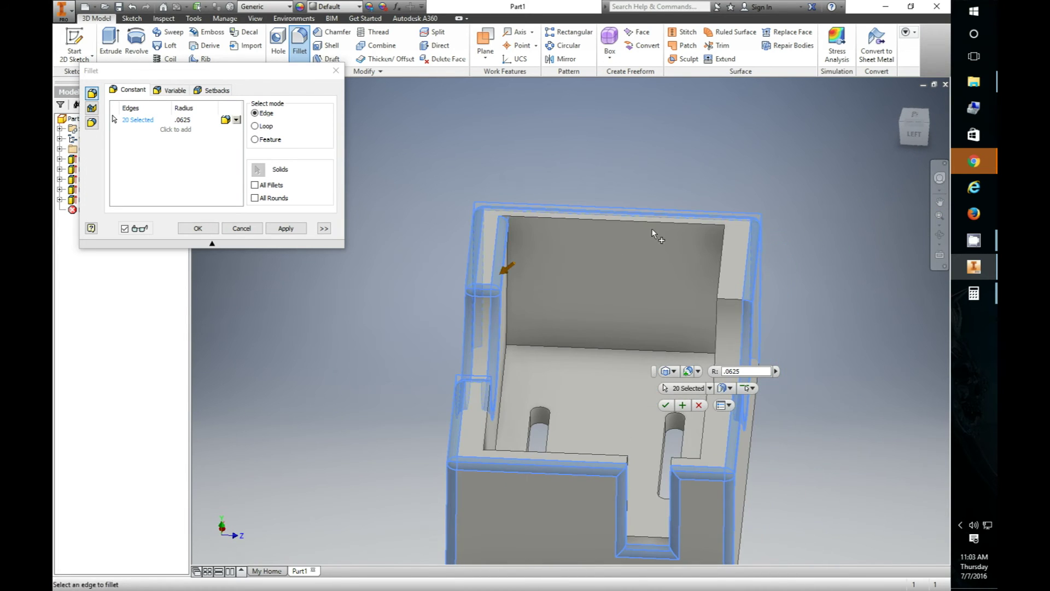
{"action": "left_click", "coordinate": [655, 224]}
{"action": "middle_click_drag", "start_coordinate": [655, 224], "coordinate": [560, 253], "text": "shift"}
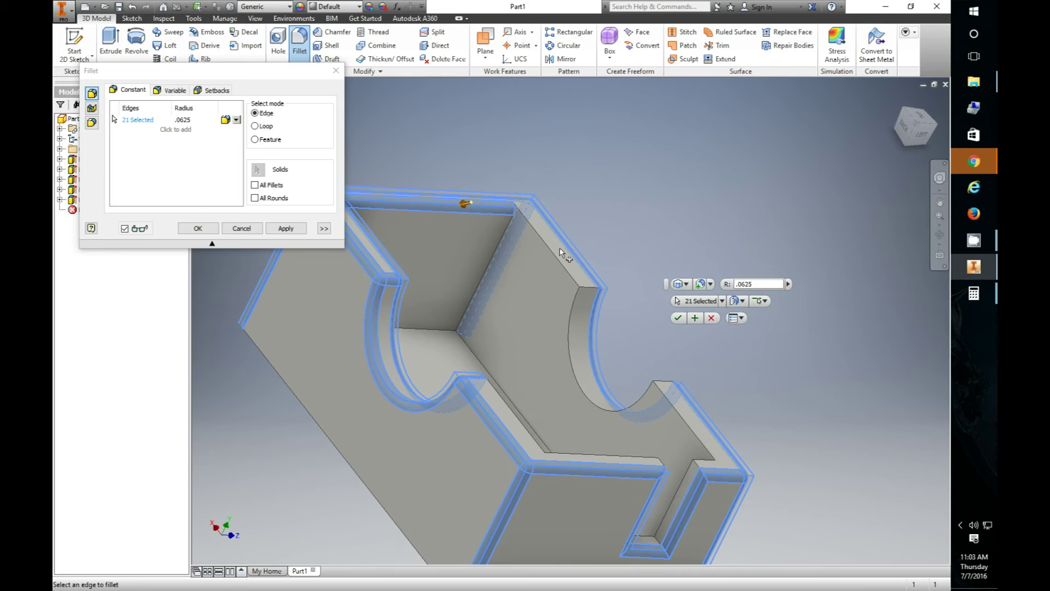
{"action": "left_click", "coordinate": [553, 252]}
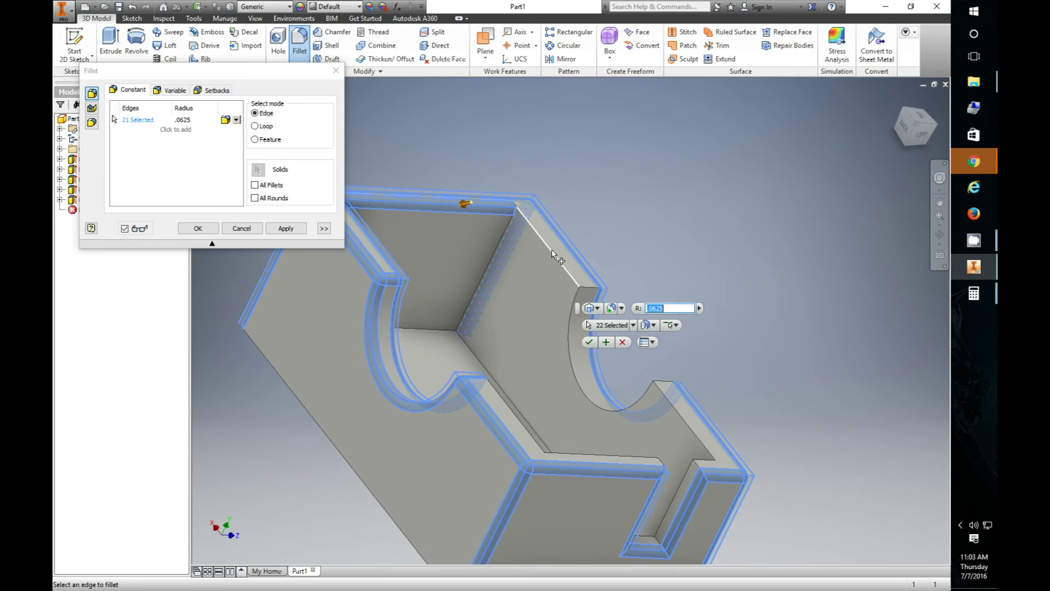
{"action": "left_click", "coordinate": [571, 347]}
{"action": "left_click", "coordinate": [666, 401]}
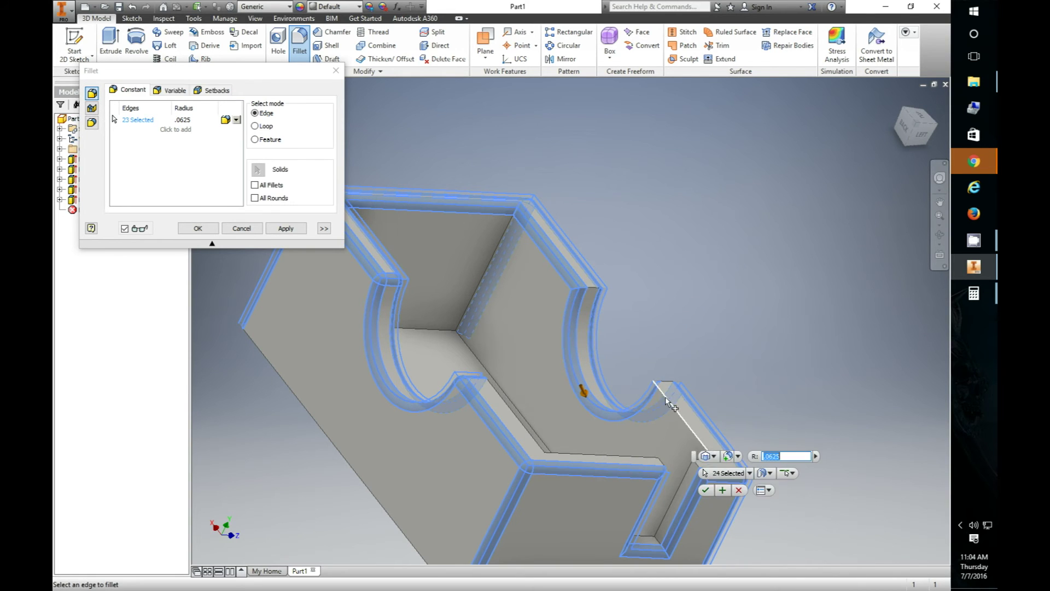
{"action": "left_click", "coordinate": [664, 384]}
{"action": "left_click", "coordinate": [594, 290]}
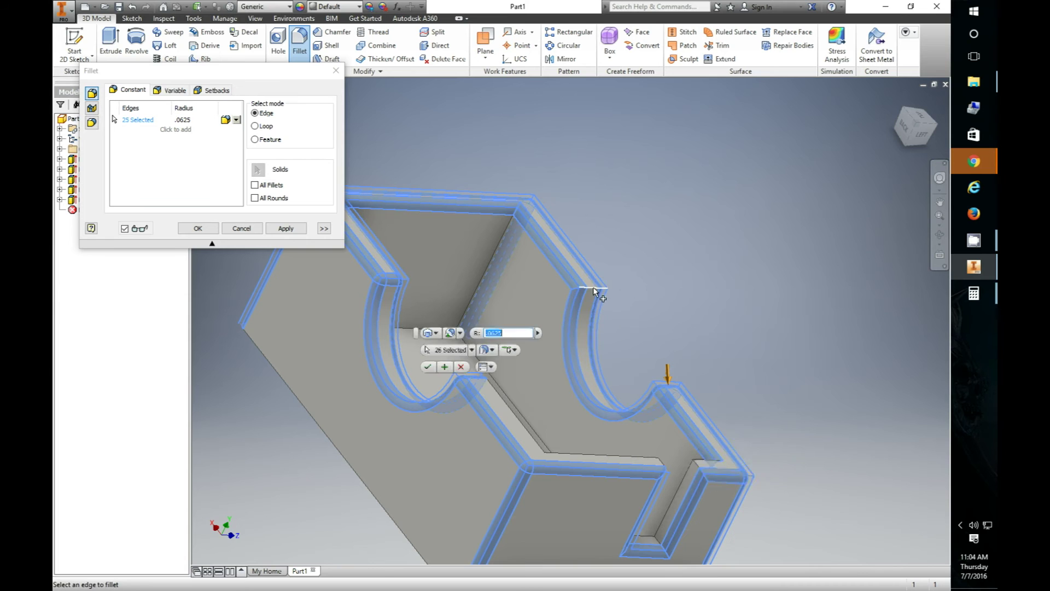
- Add the slotted end's two inner top edges and one inner vertical slot edge, and create the .0625 in fillet
{"action": "middle_click_drag", "start_coordinate": [542, 405], "coordinate": [680, 381], "text": "shift"}
{"action": "middle_click_drag", "start_coordinate": [759, 417], "coordinate": [779, 440], "text": "shift"}
{"action": "scroll", "coordinate": [750, 456], "scroll_direction": "up", "scroll_amount": 2}
{"action": "scroll", "coordinate": [728, 427], "scroll_direction": "down", "scroll_amount": 6}
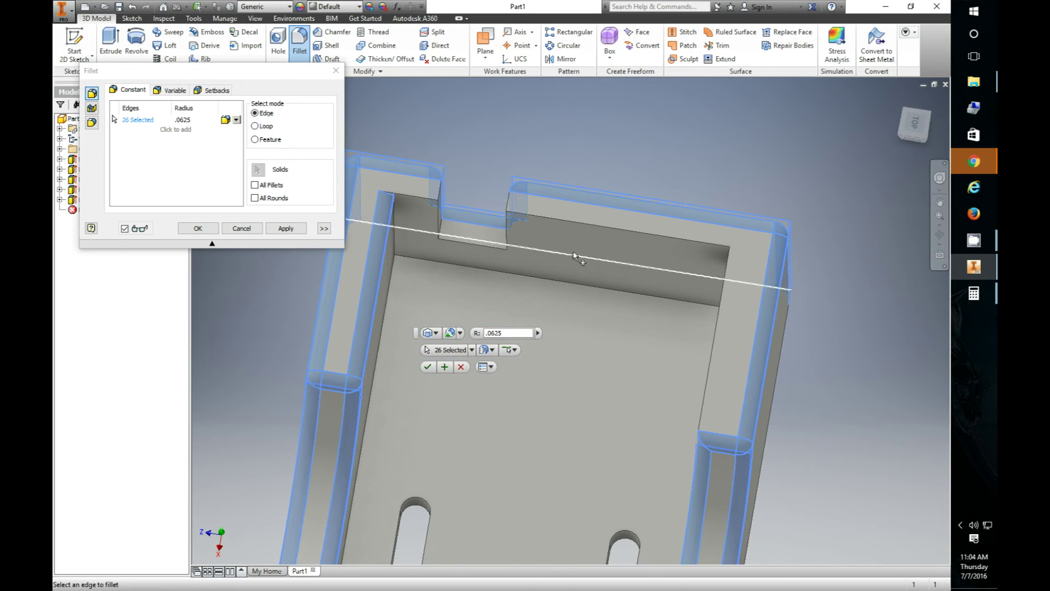
{"action": "left_click", "coordinate": [576, 227]}
{"action": "left_click", "coordinate": [390, 195]}
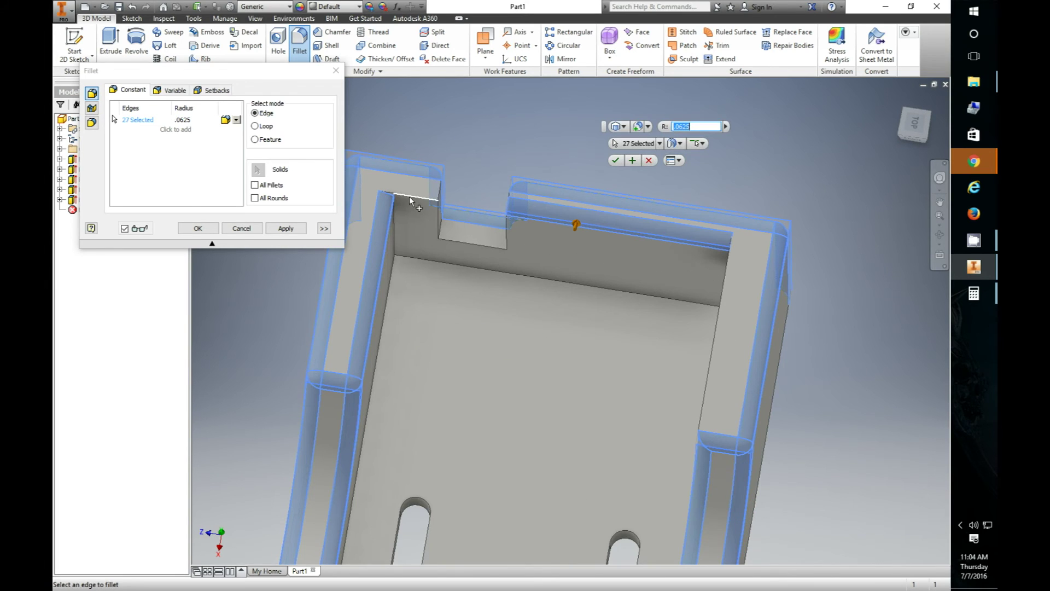
{"action": "left_click", "coordinate": [438, 227]}
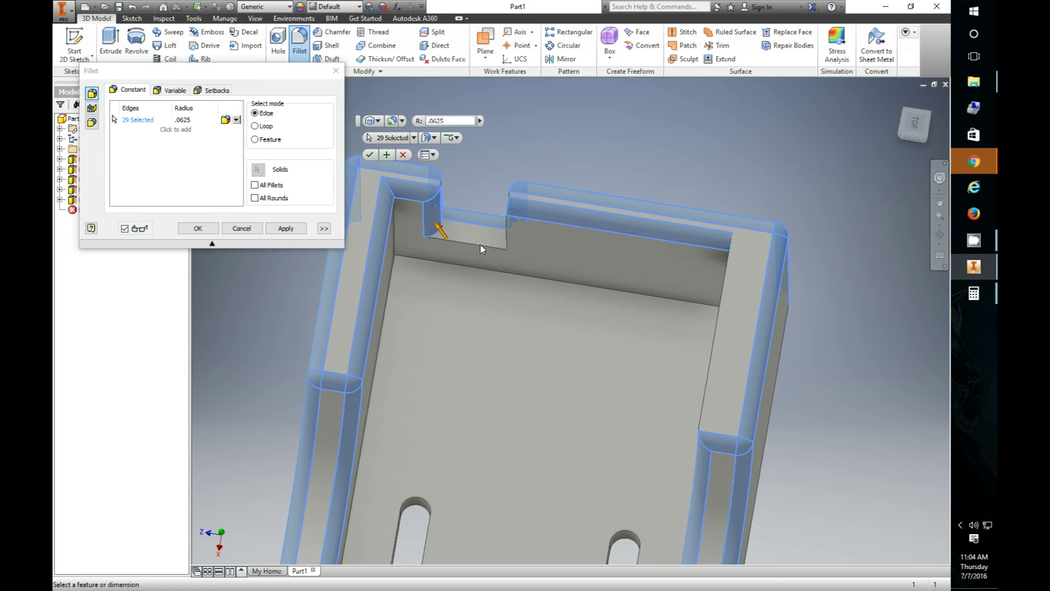
{"action": "left_click", "coordinate": [198, 228]}
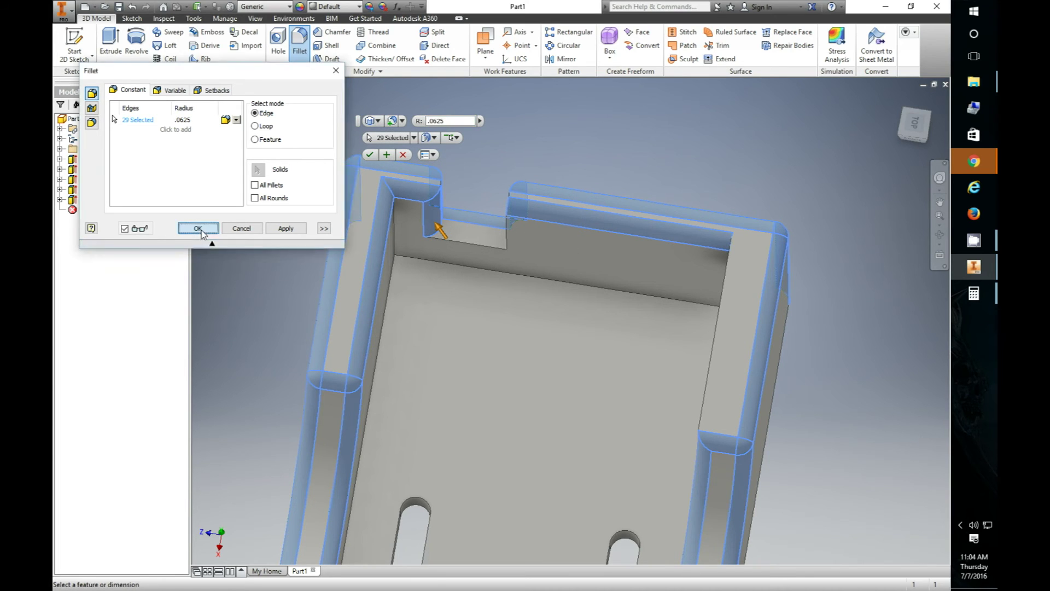
- Create a second .0625 in fillet on the slot's inner bottom and remaining vertical edges, plus the side wall's unrounded inner top edge
{"action": "left_click", "coordinate": [300, 41]}
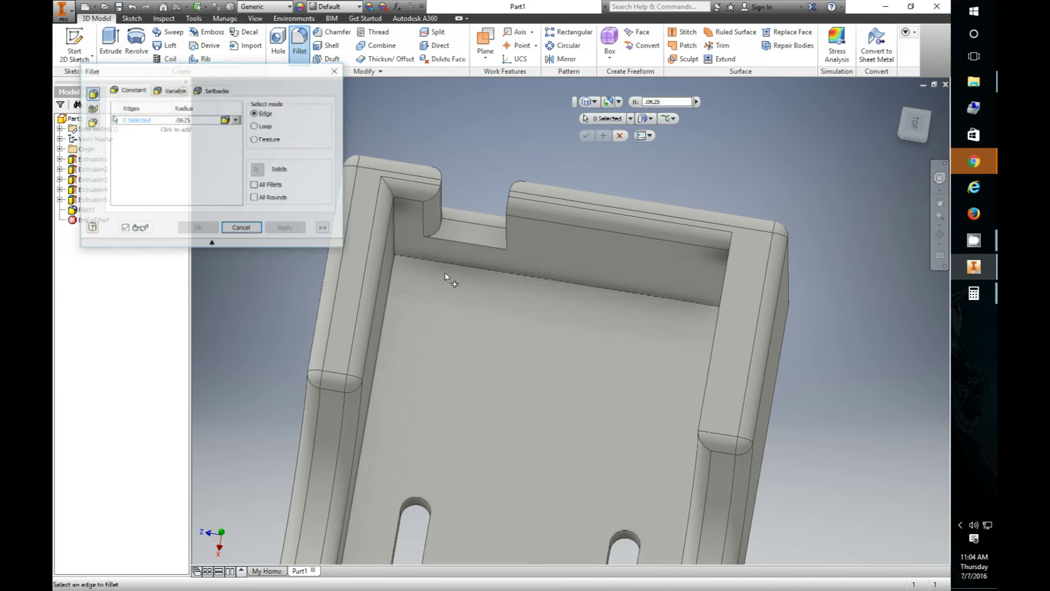
{"action": "left_click", "coordinate": [461, 247]}
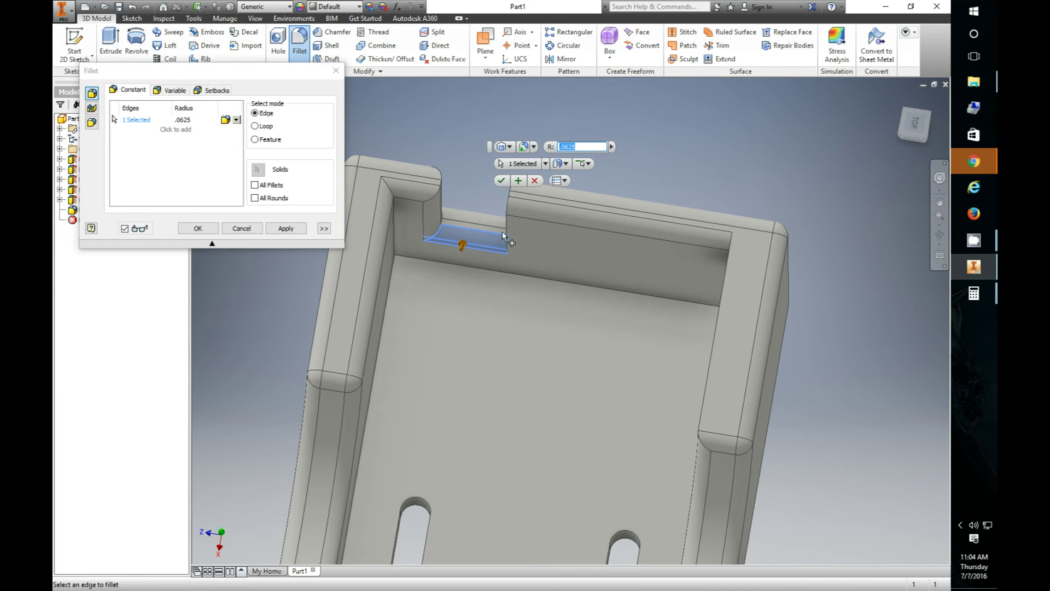
{"action": "left_click", "coordinate": [506, 235]}
{"action": "middle_click_drag", "start_coordinate": [523, 288], "coordinate": [817, 309], "text": "shift"}
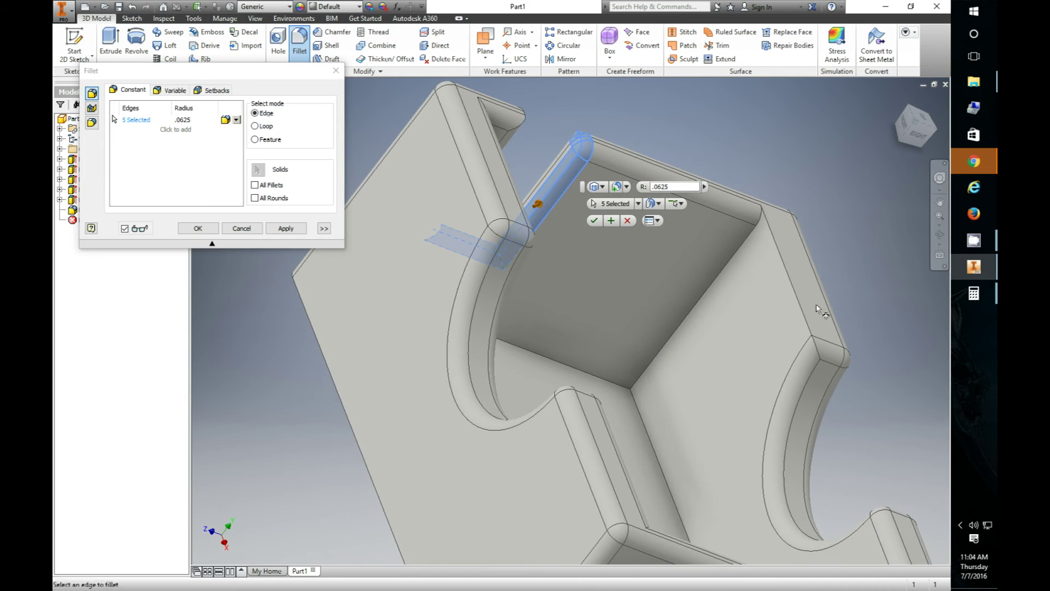
{"action": "left_click", "coordinate": [797, 299]}
{"action": "scroll", "coordinate": [656, 347], "scroll_direction": "up", "scroll_amount": 5}
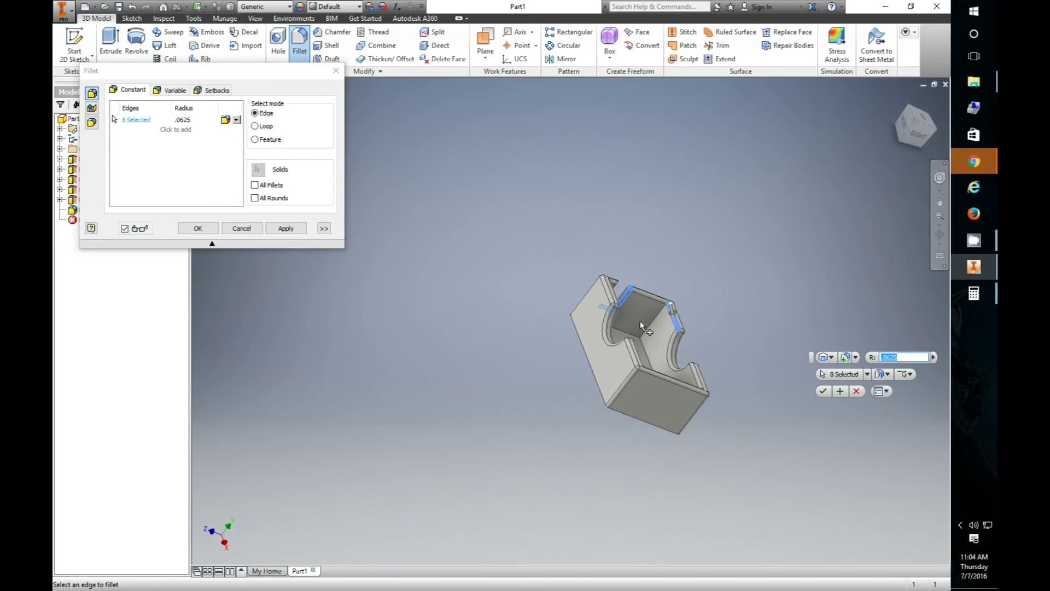
{"action": "scroll", "coordinate": [738, 388], "scroll_direction": "down", "scroll_amount": 4}
{"action": "scroll", "coordinate": [684, 350], "scroll_direction": "up", "scroll_amount": 3}
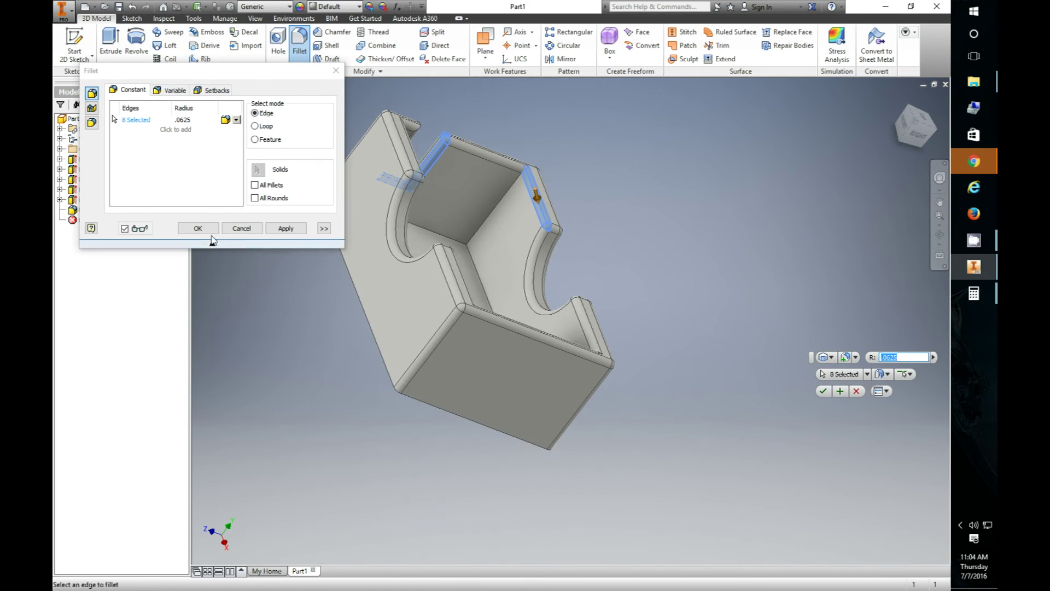
{"action": "key", "text": "Return"}
- Examine the rounded edges of the finished box from several sides
{"action": "middle_click_drag", "start_coordinate": [535, 372], "coordinate": [500, 384], "text": "shift"}
{"action": "scroll", "coordinate": [622, 418], "scroll_direction": "up", "scroll_amount": 4}
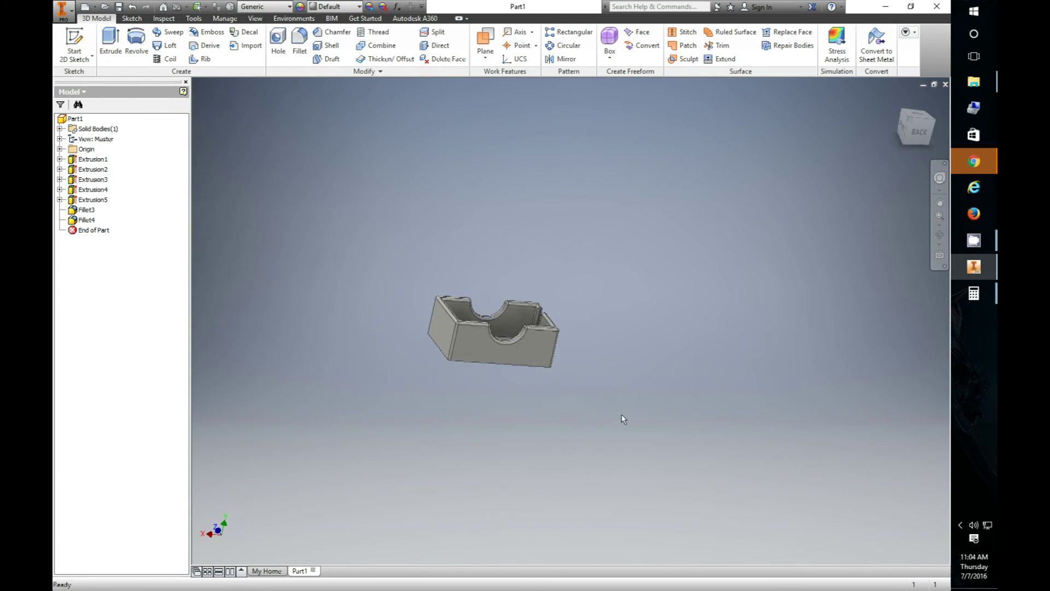
{"action": "scroll", "coordinate": [517, 327], "scroll_direction": "down", "scroll_amount": 3}
{"action": "middle_click_drag", "start_coordinate": [517, 324], "coordinate": [428, 442], "text": "shift"}
{"action": "scroll", "coordinate": [499, 439], "scroll_direction": "up", "scroll_amount": 4}
{"action": "scroll", "coordinate": [508, 441], "scroll_direction": "down", "scroll_amount": 2}
{"action": "middle_click_drag", "start_coordinate": [597, 519], "coordinate": [479, 490], "text": "shift"}
{"action": "scroll", "coordinate": [441, 453], "scroll_direction": "up", "scroll_amount": 2}
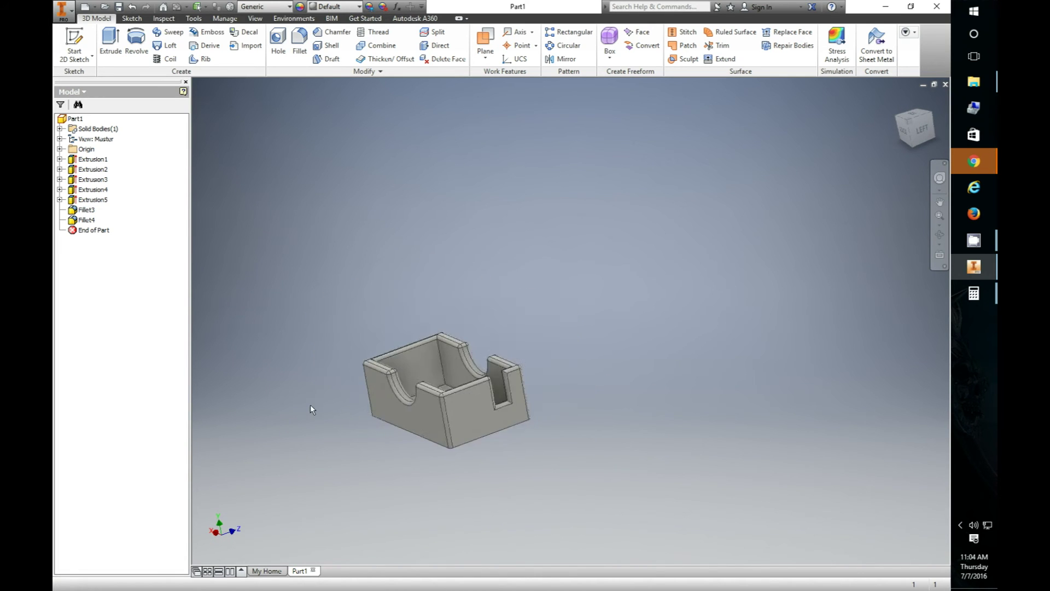
{"action": "scroll", "coordinate": [329, 409], "scroll_direction": "down", "scroll_amount": 3}
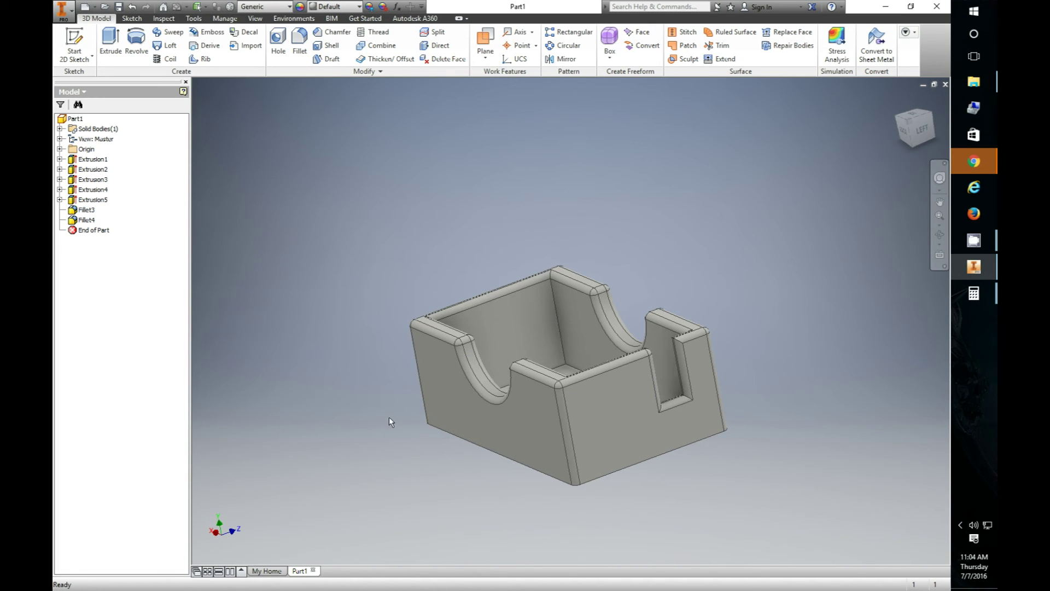
{"action": "left_click", "coordinate": [114, 127]}
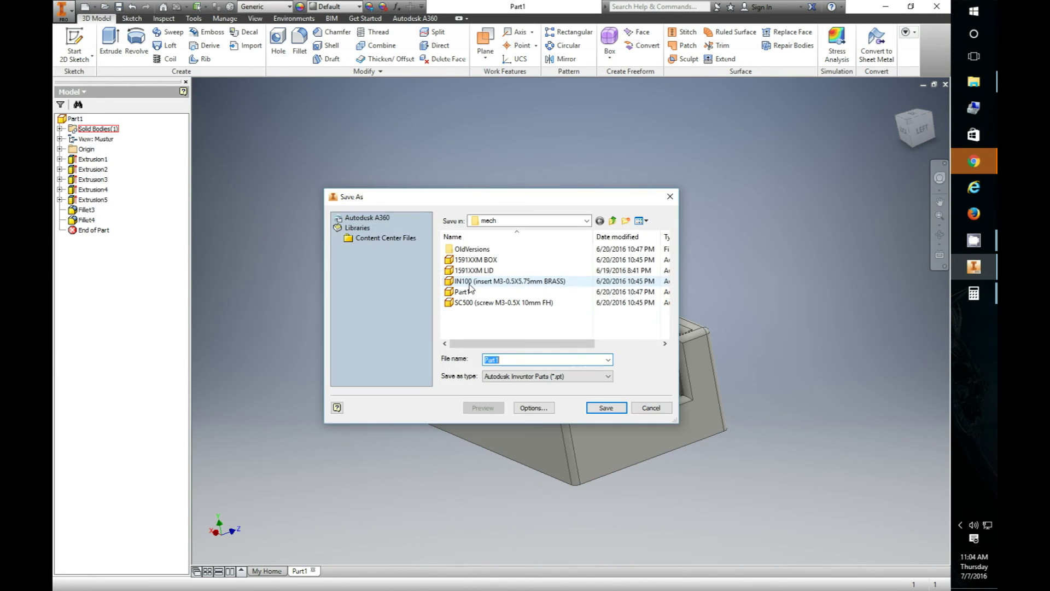
{"action": "left_click", "coordinate": [614, 221]}
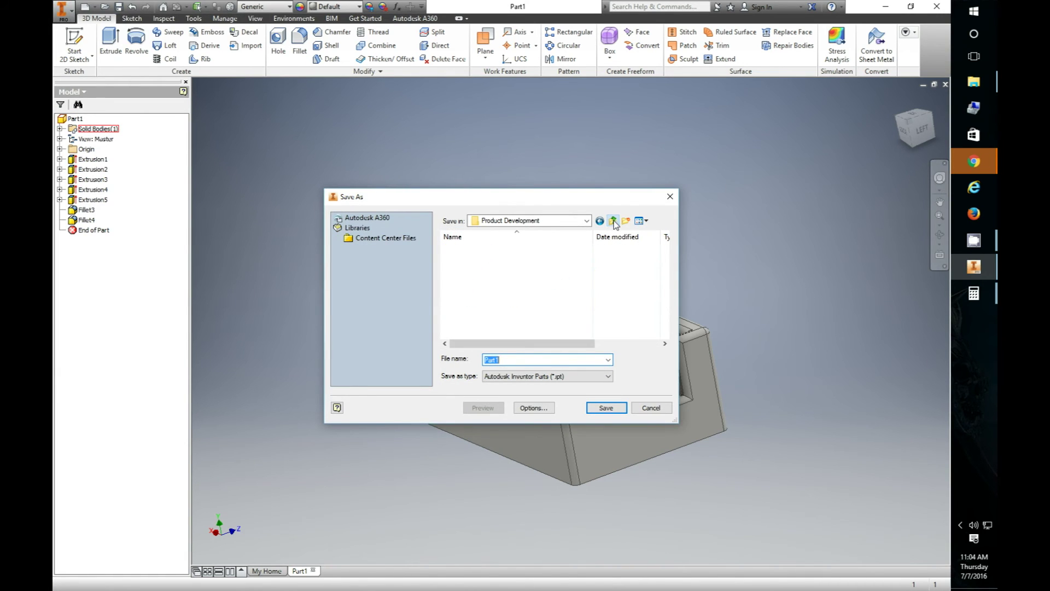
{"action": "left_click", "coordinate": [600, 225]}
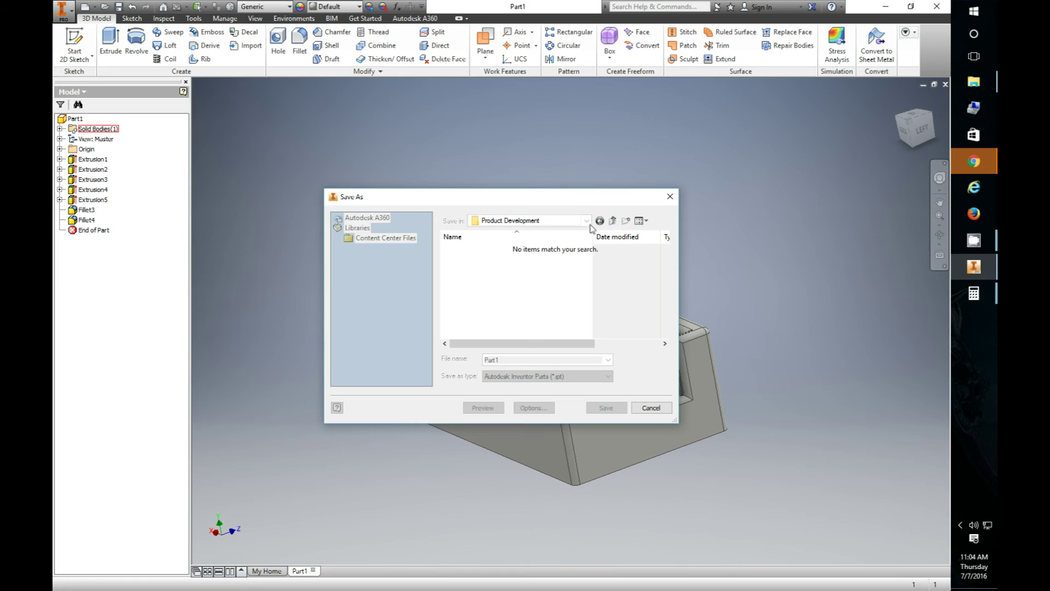
{"action": "left_click_drag", "start_coordinate": [539, 197], "coordinate": [513, 126]}
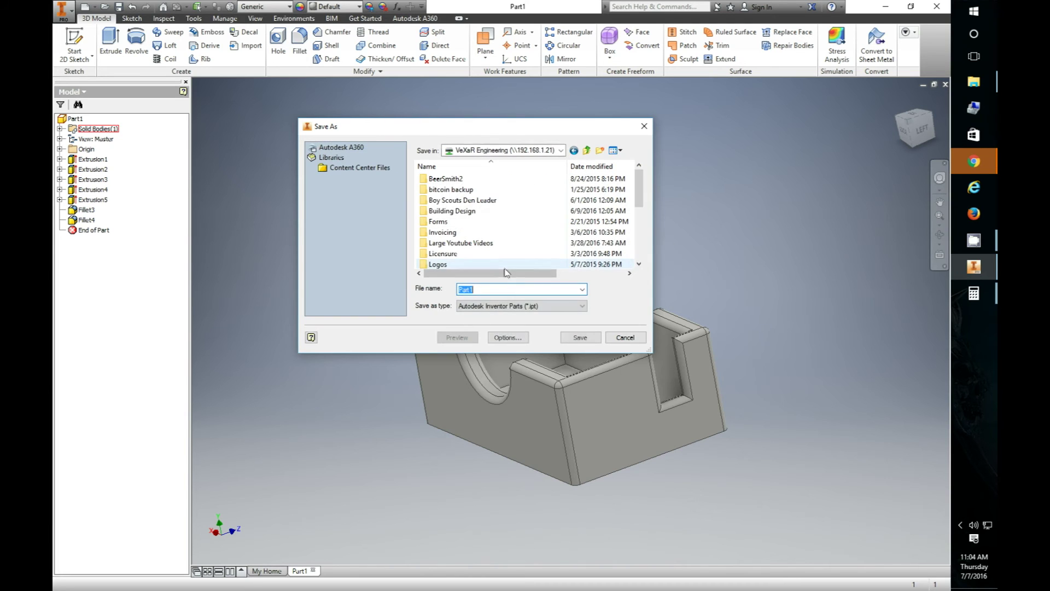
{"action": "left_click", "coordinate": [622, 340]}
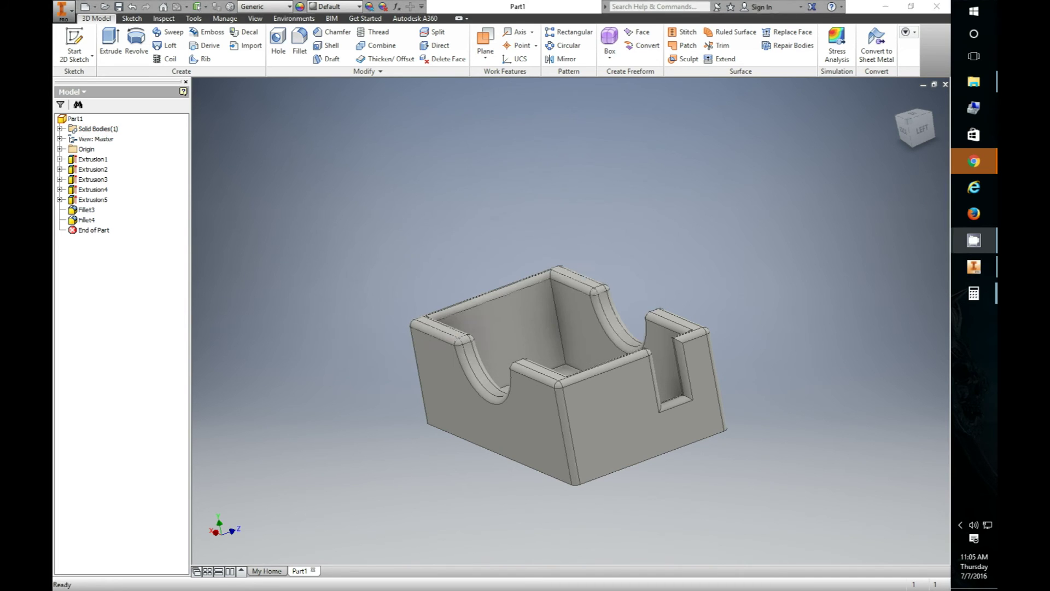
- Start saving the part and browse the Installs (E:) and Media Share (Z:) drives for the project folder
{"action": "left_click", "coordinate": [62, 8]}
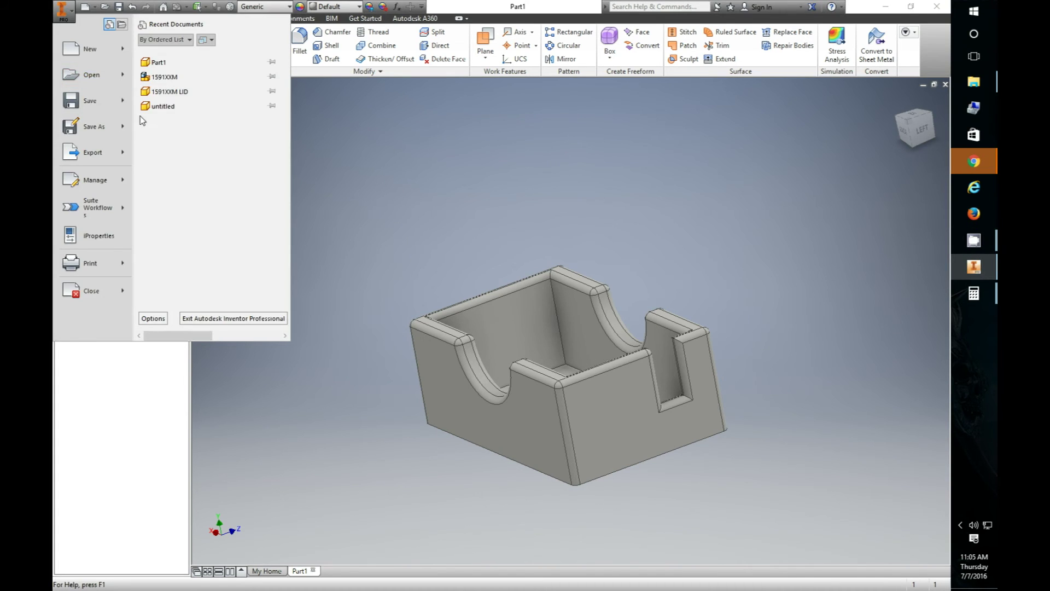
{"action": "left_click", "coordinate": [90, 101]}
{"action": "left_click", "coordinate": [560, 151]}
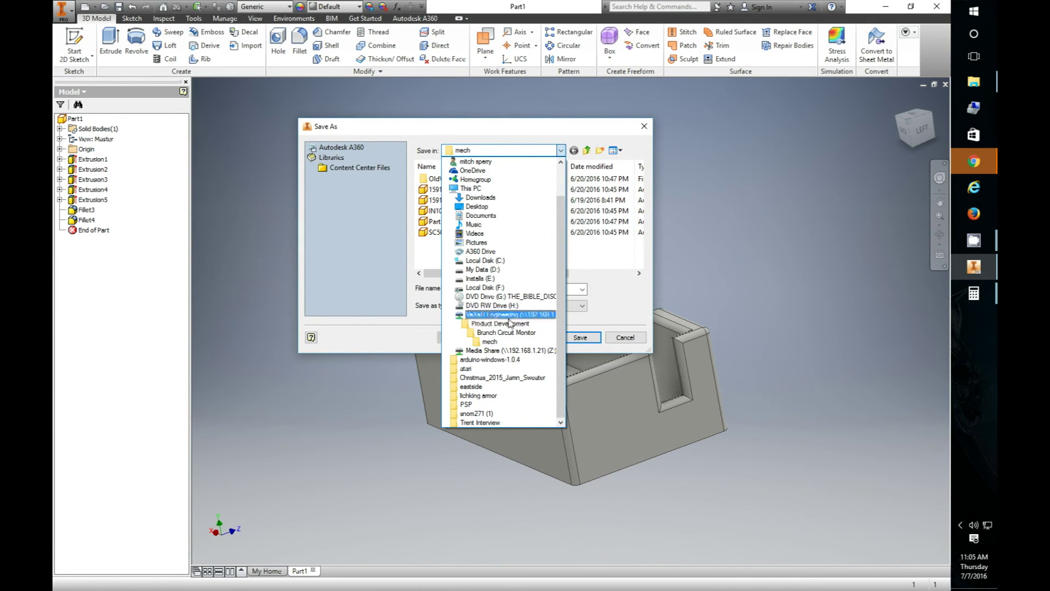
{"action": "scroll", "coordinate": [476, 180], "scroll_direction": "up", "scroll_amount": 2}
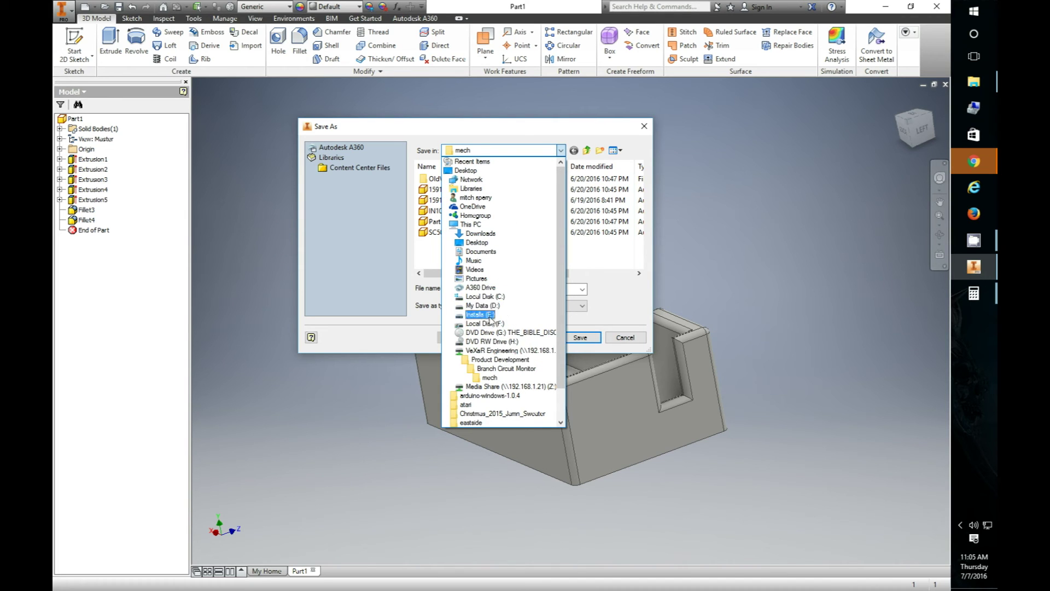
{"action": "left_click", "coordinate": [490, 318]}
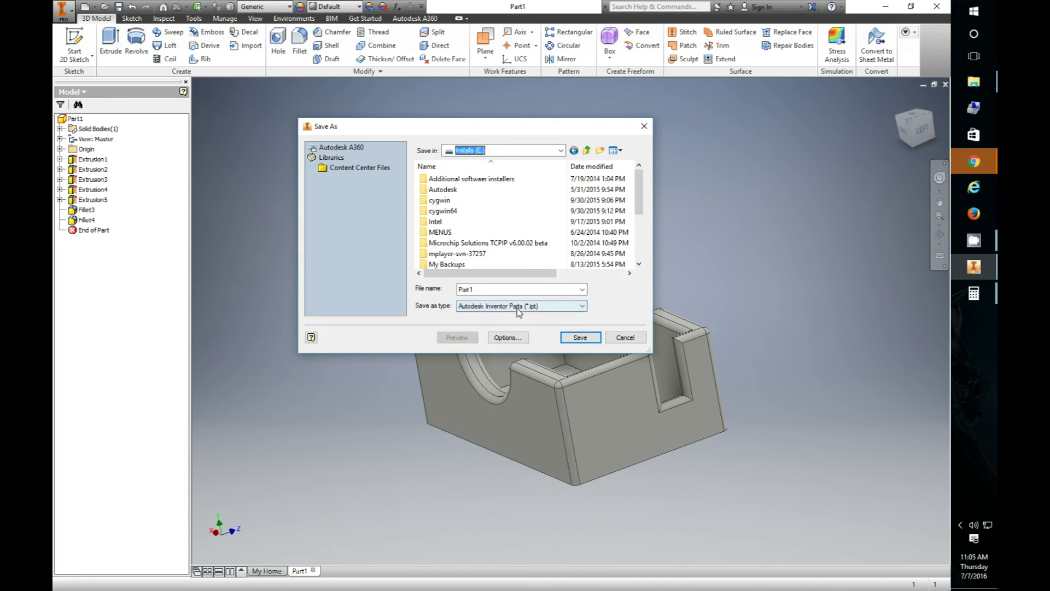
{"action": "left_click", "coordinate": [526, 156]}
{"action": "left_click", "coordinate": [502, 352]}
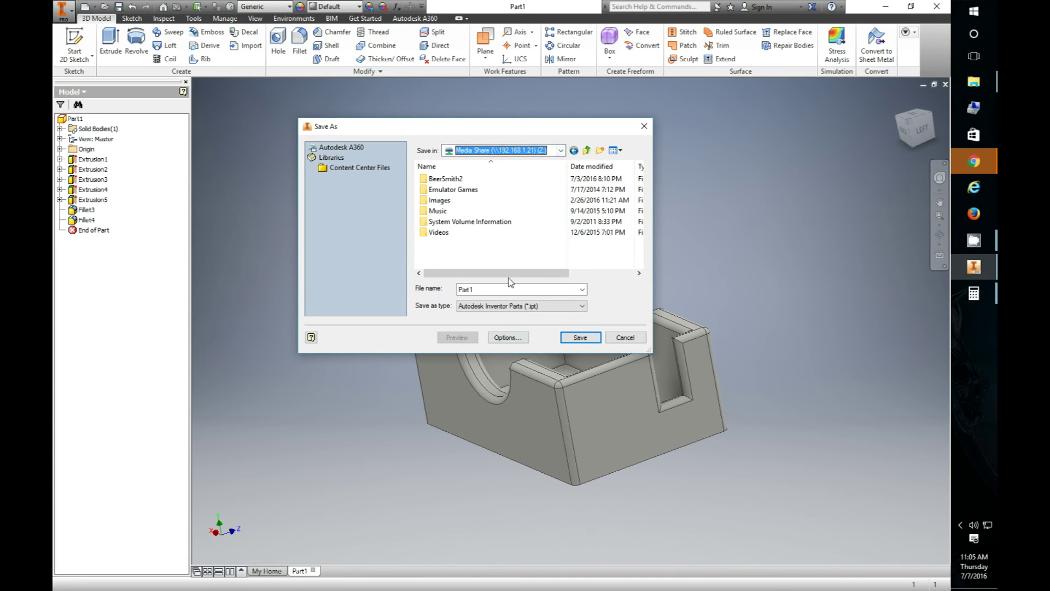
- Save the part as Battery_holder in the Battery Holder project folder under You Tube Lessons on Local Disk (F:)
{"action": "left_click", "coordinate": [520, 150]}
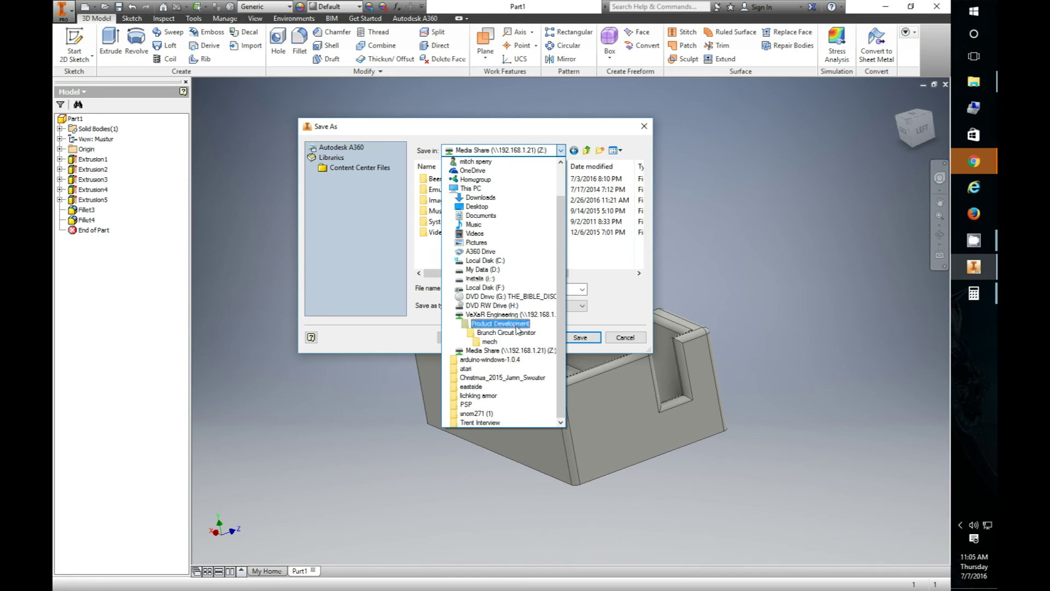
{"action": "left_click", "coordinate": [495, 290]}
{"action": "double_click", "coordinate": [453, 202]}
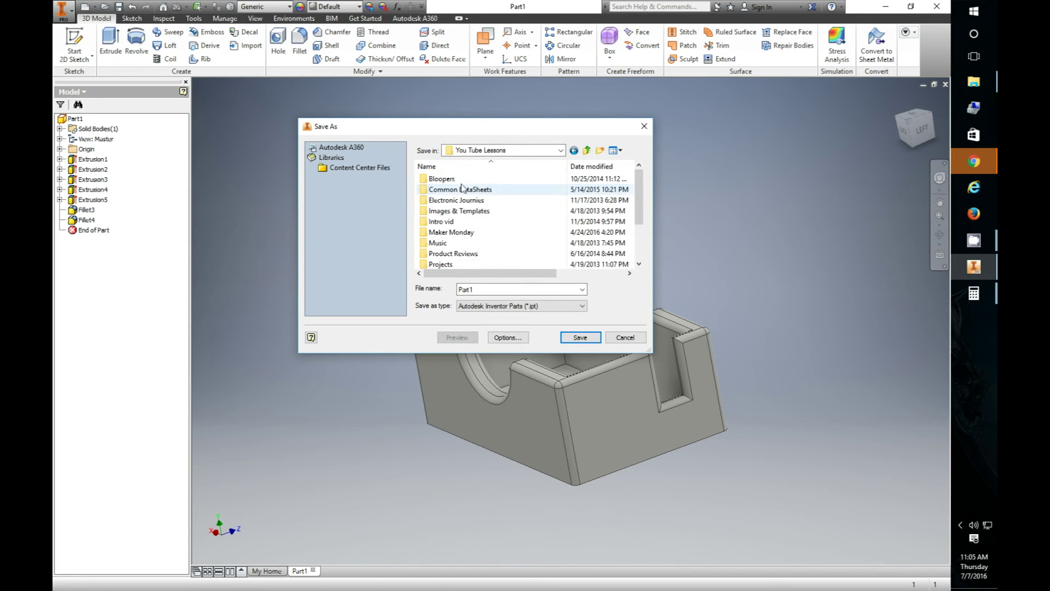
{"action": "left_click", "coordinate": [495, 222]}
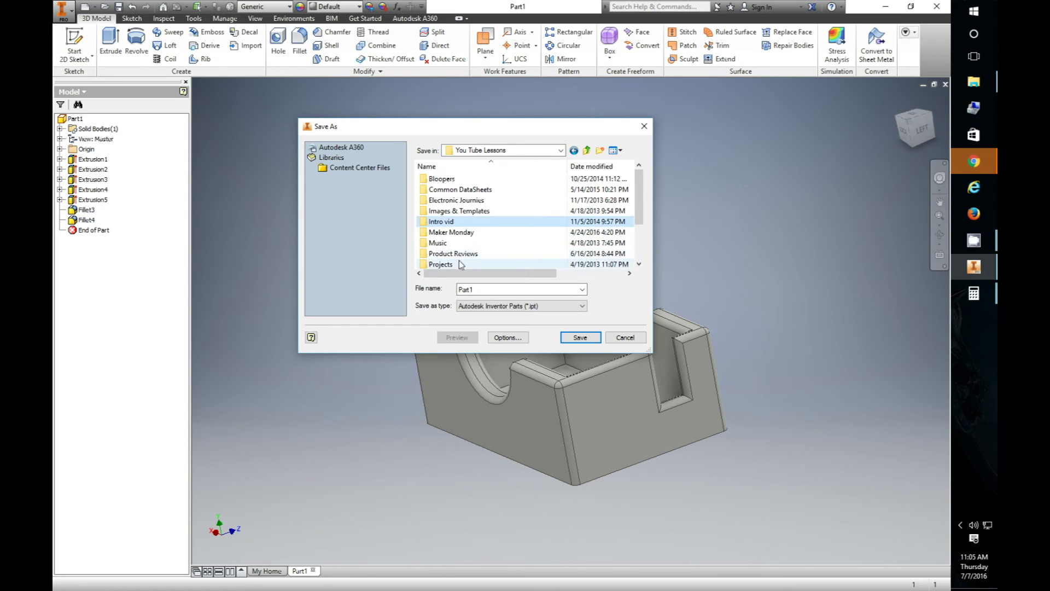
{"action": "double_click", "coordinate": [460, 265]}
{"action": "double_click", "coordinate": [457, 191]}
{"action": "double_click", "coordinate": [444, 179]}
{"action": "double_click", "coordinate": [448, 205]}
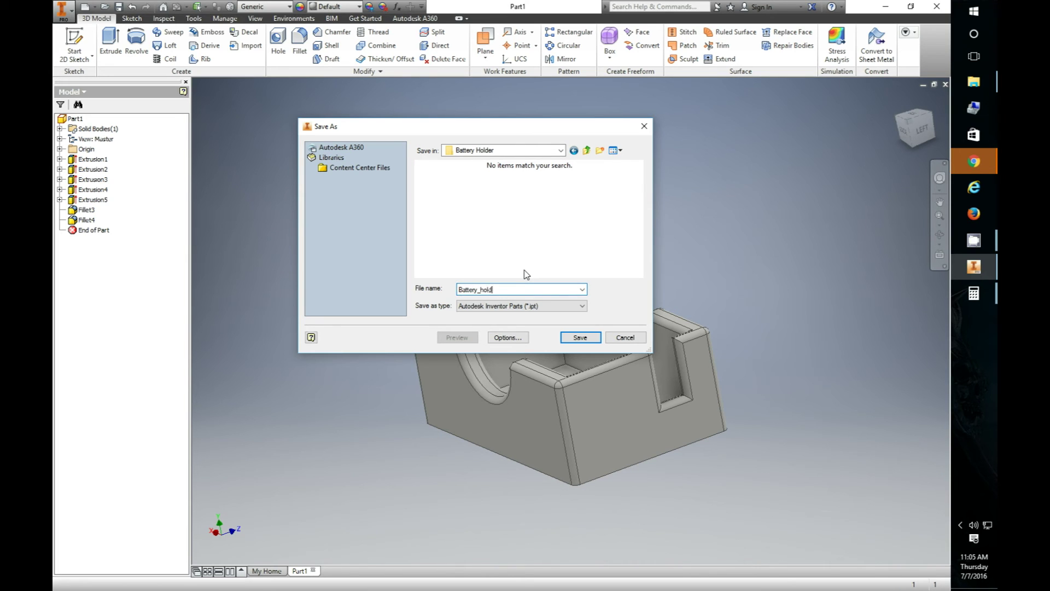
{"action": "key", "text": "Return"}
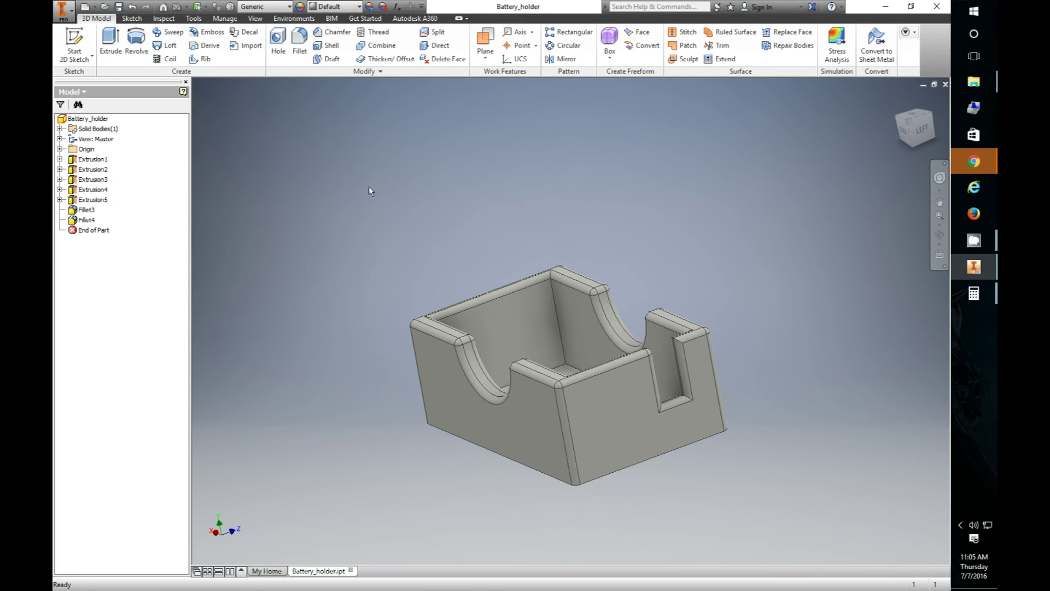
- Export the part in CAD format as the STL file Battery_holder.stl in the Battery Holder folder
{"action": "left_click", "coordinate": [63, 16]}
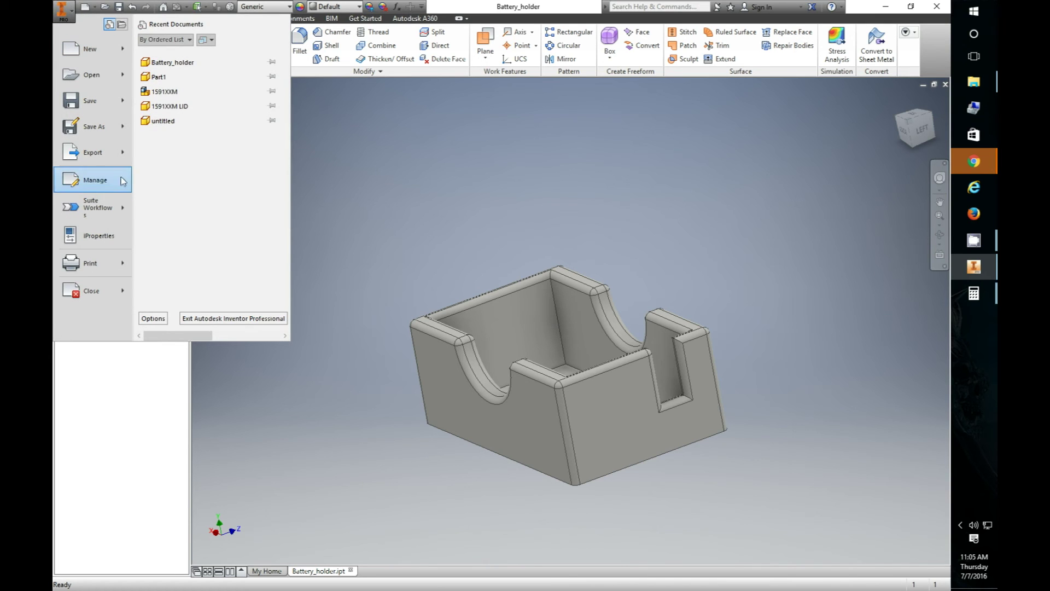
{"action": "mouse_move", "coordinate": [112, 158]}
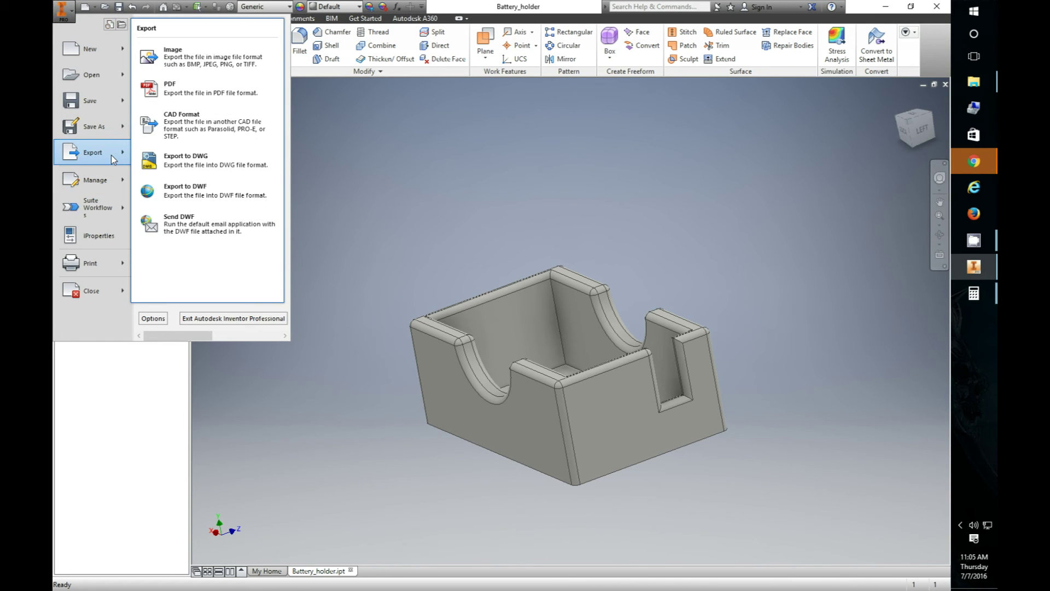
{"action": "left_click", "coordinate": [188, 127]}
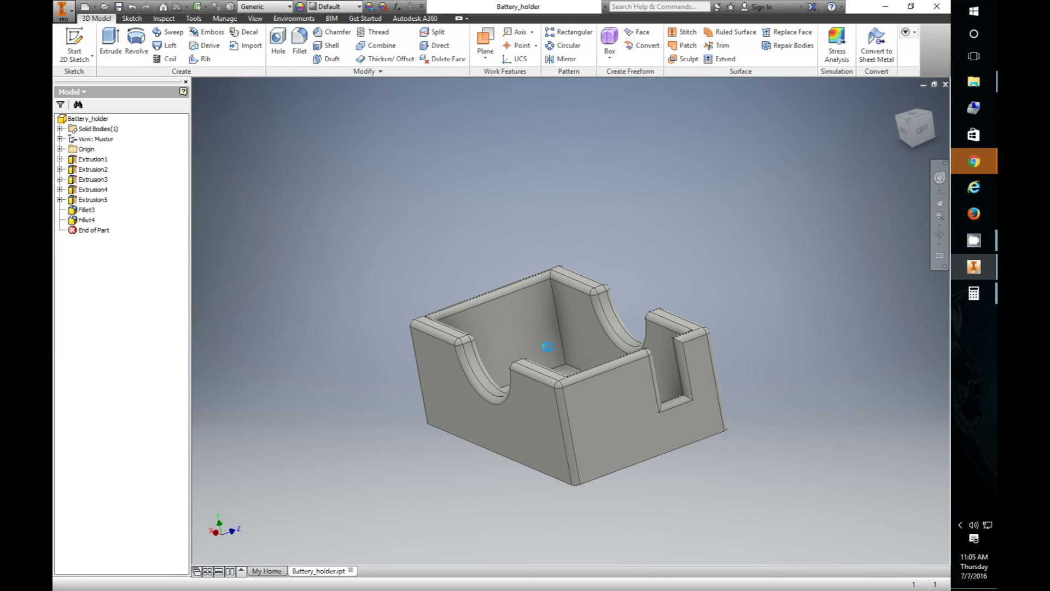
{"action": "left_click", "coordinate": [534, 308]}
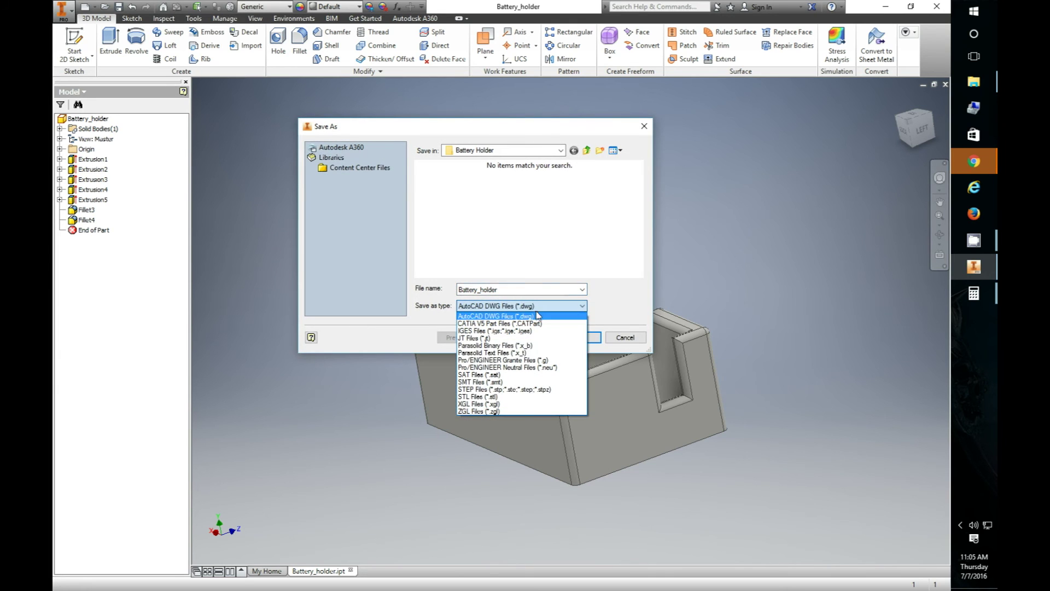
{"action": "left_click", "coordinate": [519, 396]}
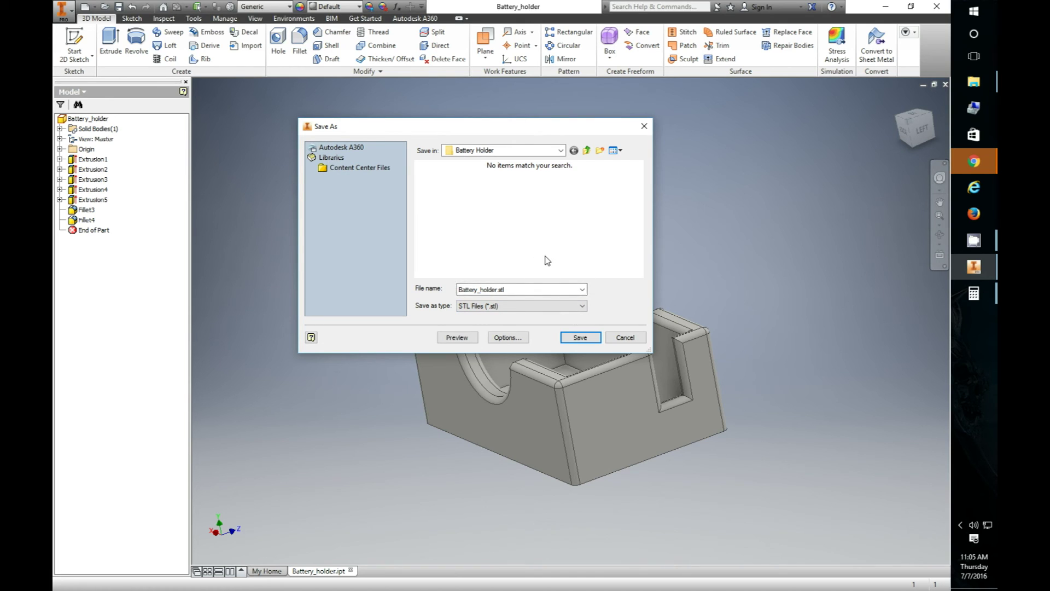
{"action": "left_click", "coordinate": [581, 338]}
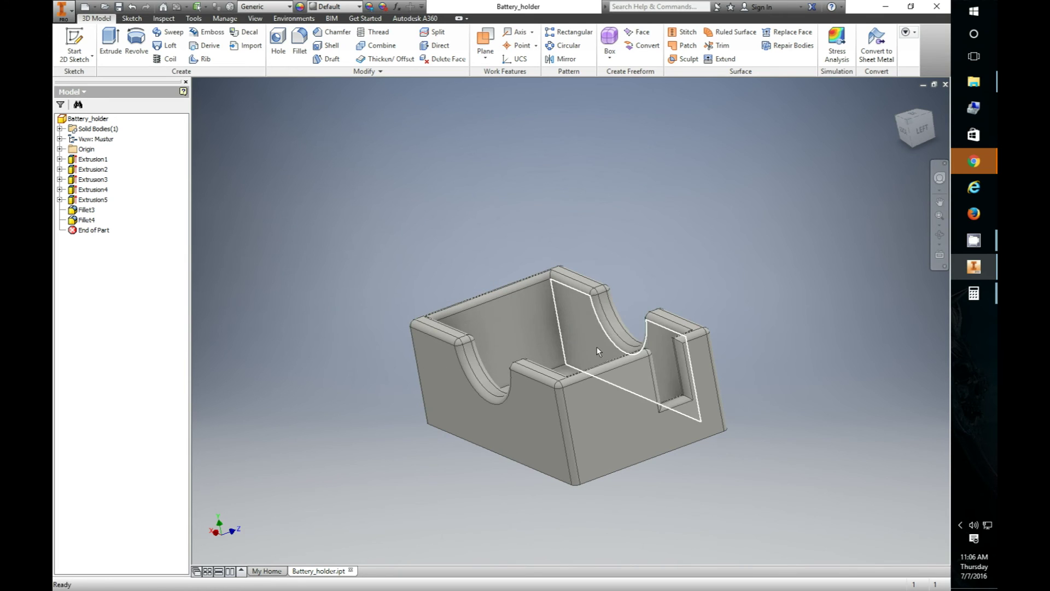
- Minimize the modelling window, close the Calculator and switch to Cura
{"action": "left_click", "coordinate": [885, 7]}
{"action": "left_click", "coordinate": [936, 7]}
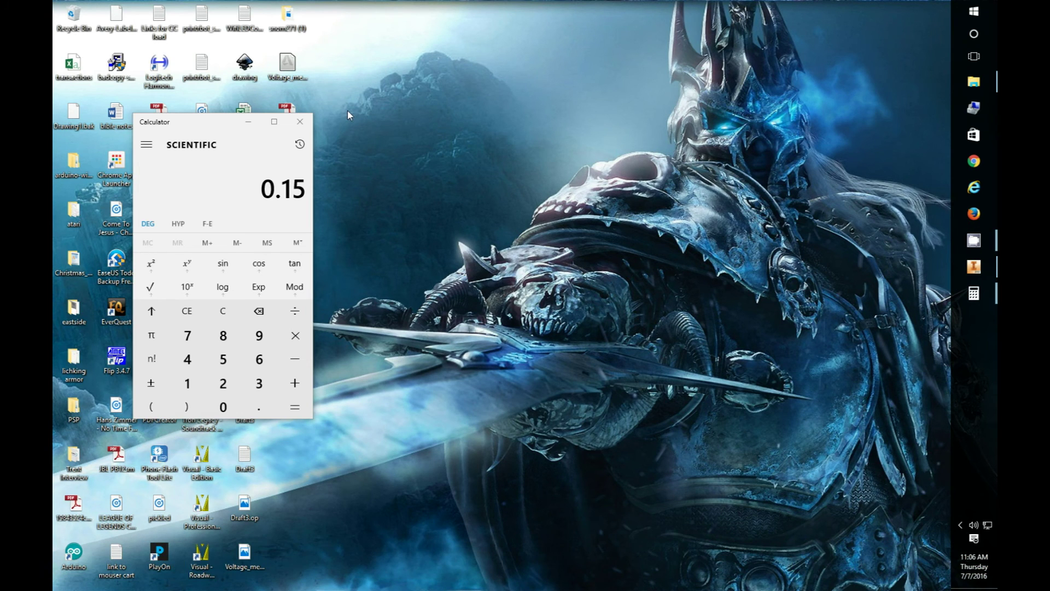
{"action": "left_click", "coordinate": [300, 125]}
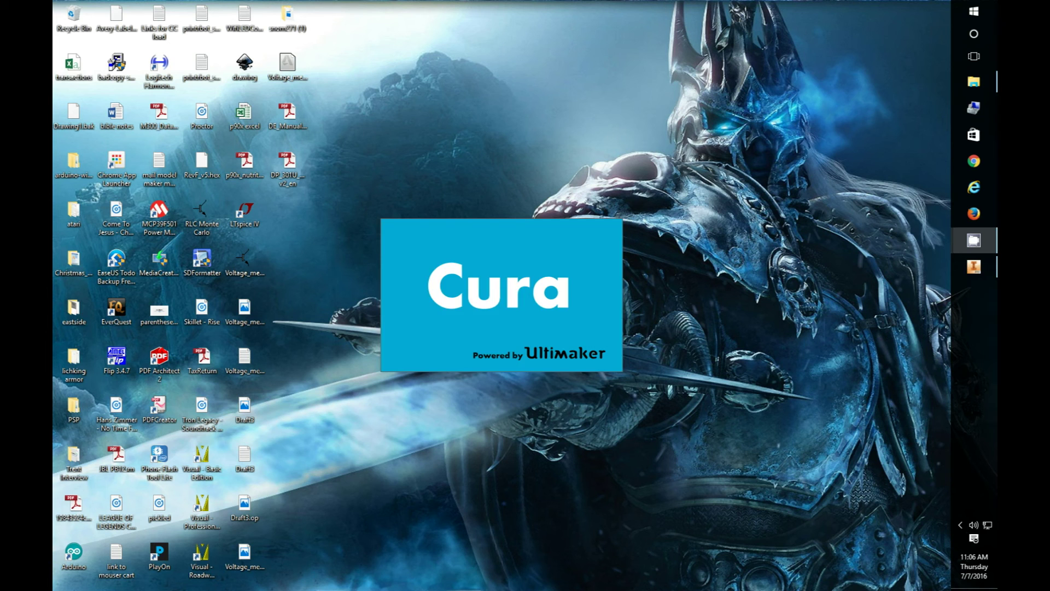
{"action": "left_click", "coordinate": [597, 344]}
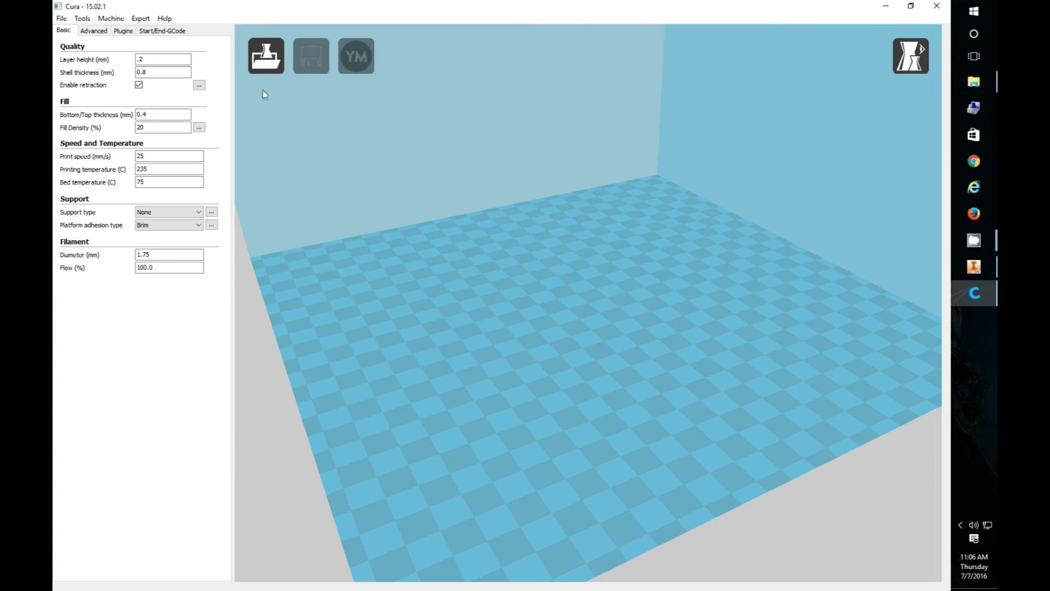
- Load the exported Battery_holder STL from the Battery Holder project folder under You Tube Lessons onto the print bed
{"action": "left_click", "coordinate": [273, 57]}
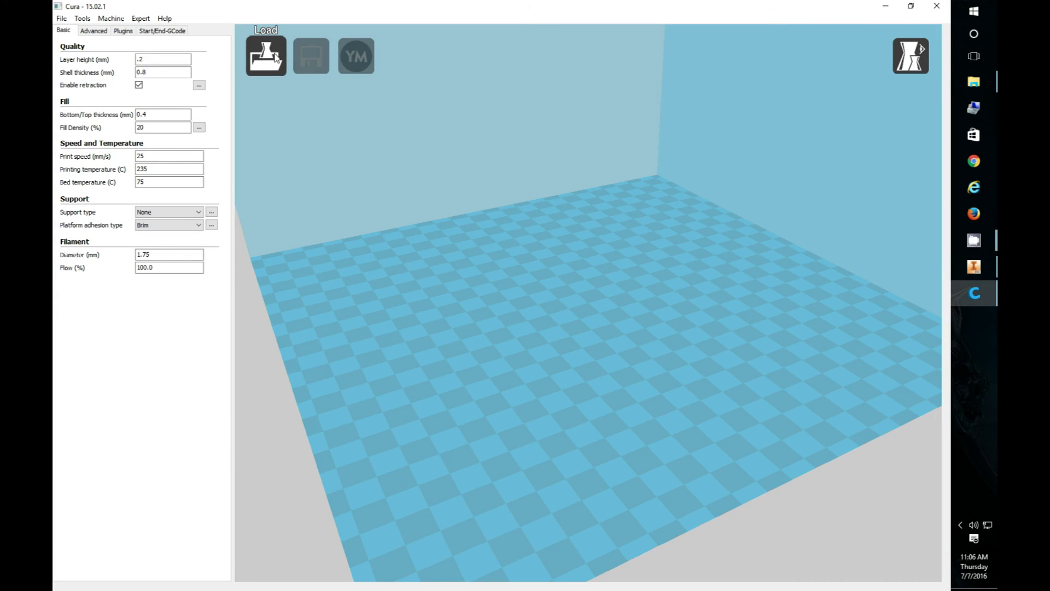
{"action": "left_click", "coordinate": [171, 50]}
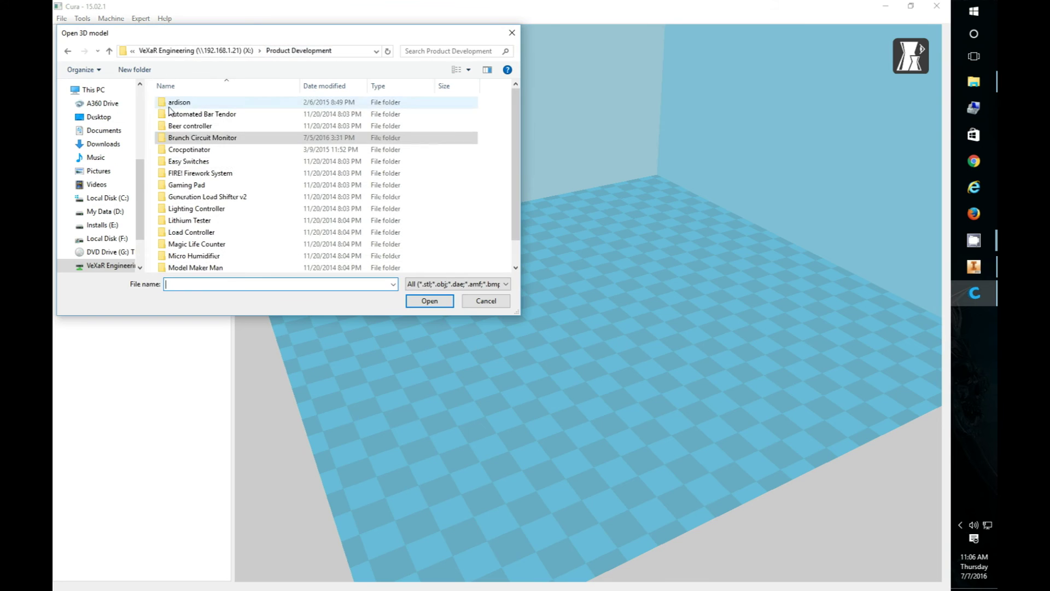
{"action": "scroll", "coordinate": [137, 112], "scroll_direction": "up", "scroll_amount": 5}
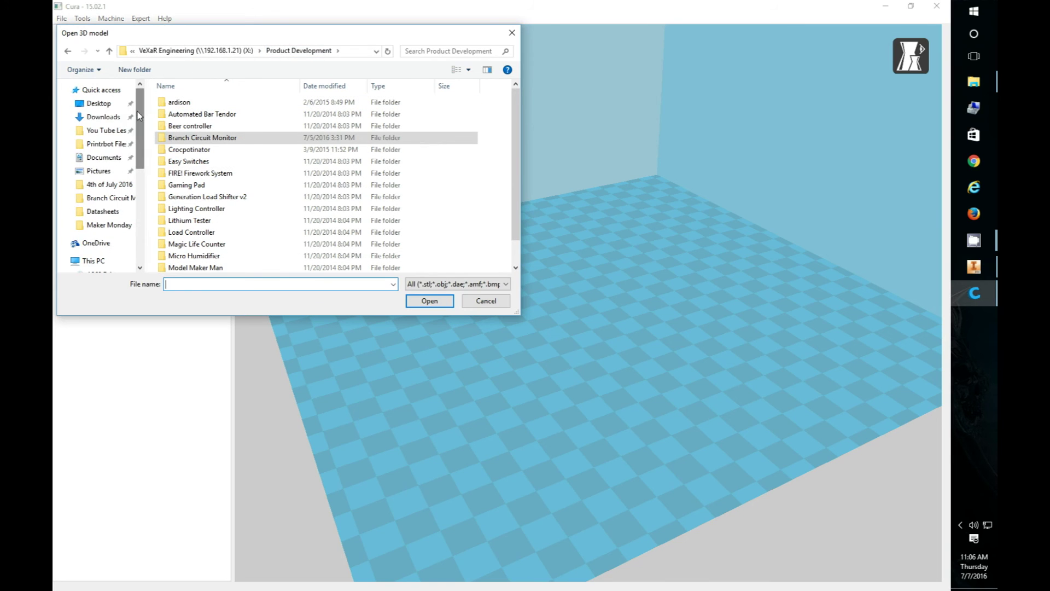
{"action": "left_click", "coordinate": [107, 131]}
{"action": "double_click", "coordinate": [206, 195]}
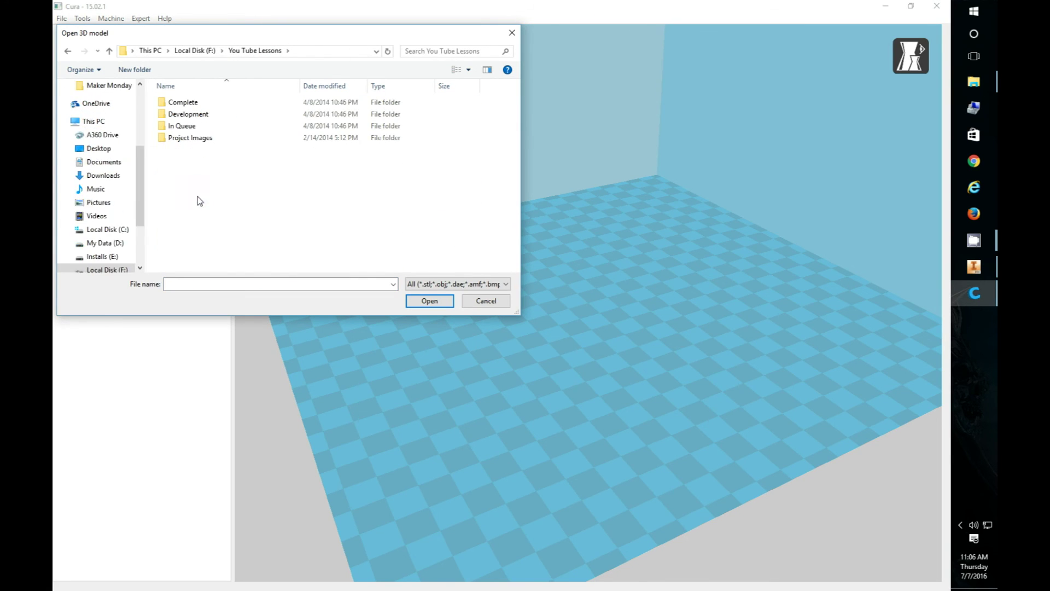
{"action": "double_click", "coordinate": [197, 112]}
{"action": "double_click", "coordinate": [186, 103]}
{"action": "double_click", "coordinate": [187, 114]}
{"action": "left_click", "coordinate": [193, 119]}
{"action": "double_click", "coordinate": [193, 119]}
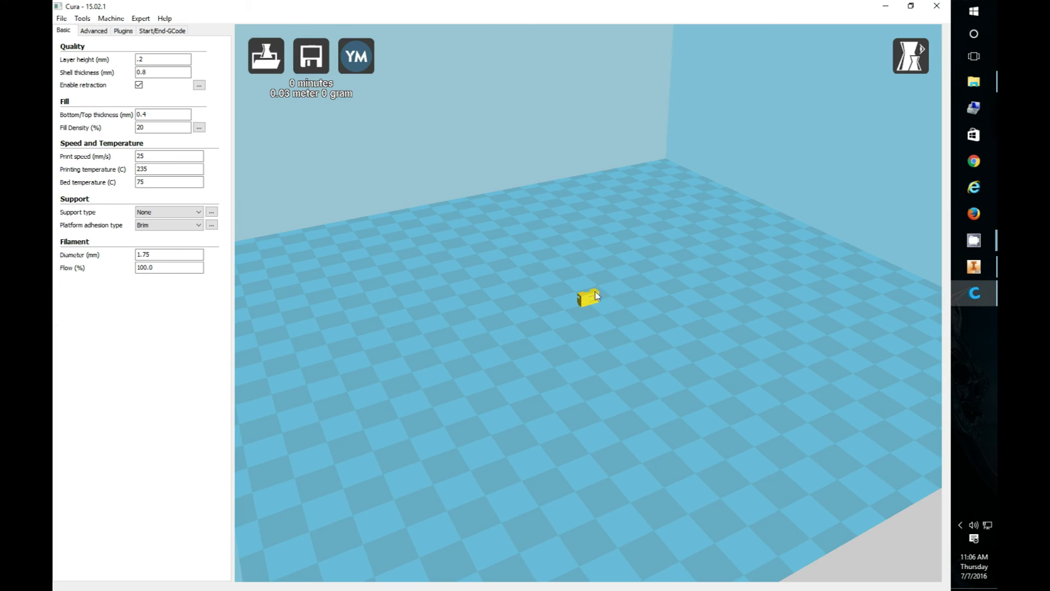
- Scale the battery holder model uniformly by a factor of 10
{"action": "scroll", "coordinate": [599, 292], "scroll_direction": "up", "scroll_amount": 3}
{"action": "scroll", "coordinate": [590, 297], "scroll_direction": "up", "scroll_amount": 5}
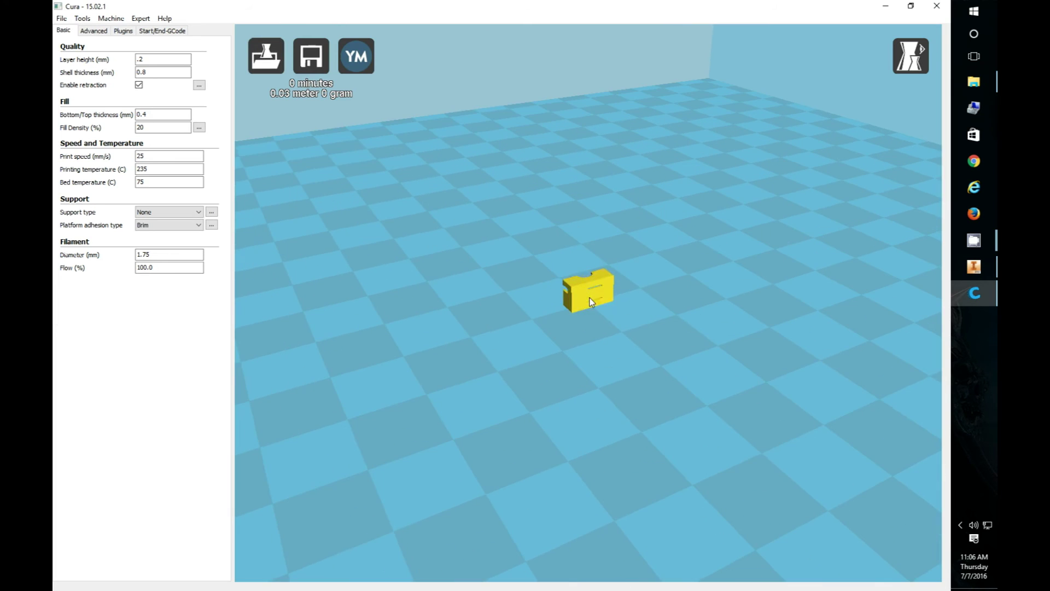
{"action": "left_click", "coordinate": [599, 285]}
{"action": "scroll", "coordinate": [550, 293], "scroll_direction": "up", "scroll_amount": 5}
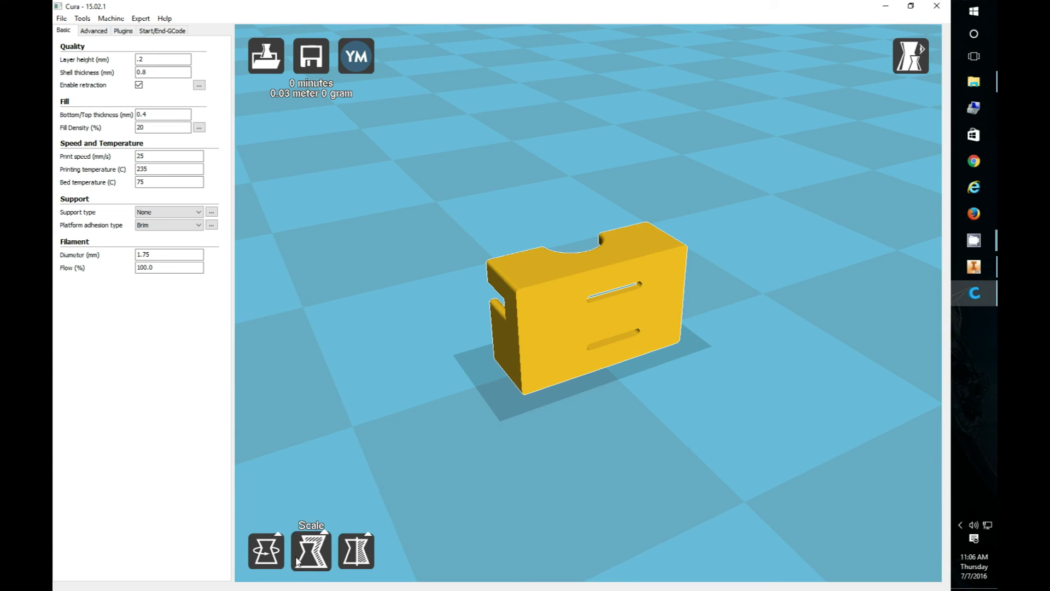
{"action": "left_click", "coordinate": [313, 553]}
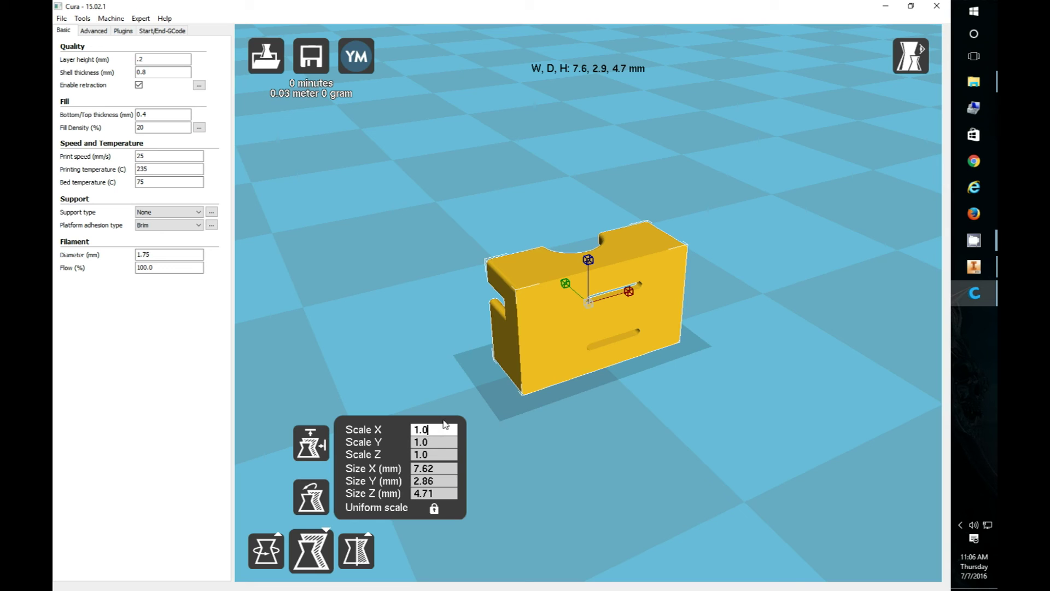
{"action": "type", "text": "0"}
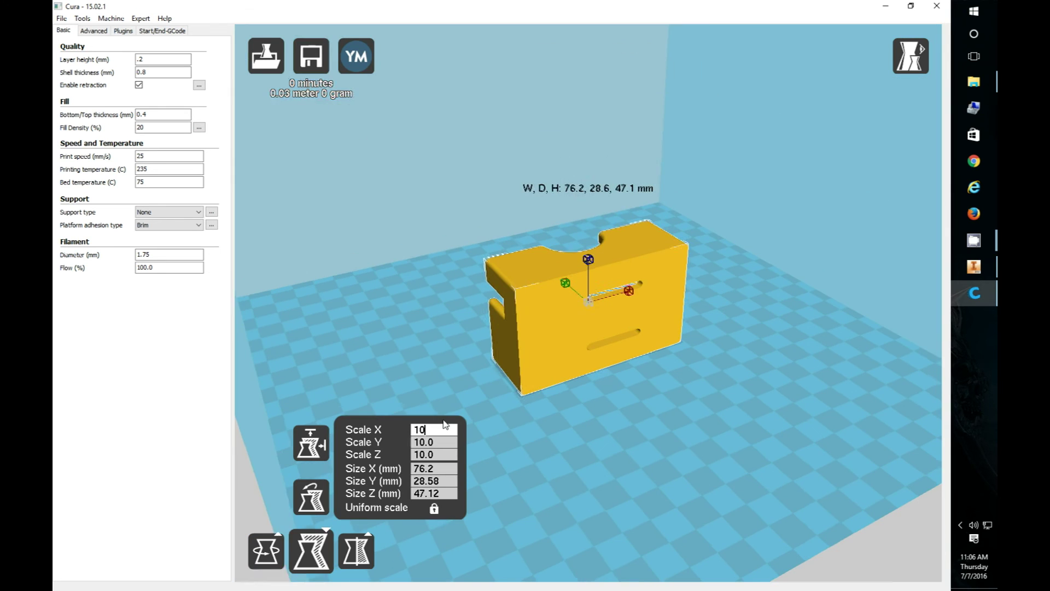
{"action": "key", "text": "Tab"}
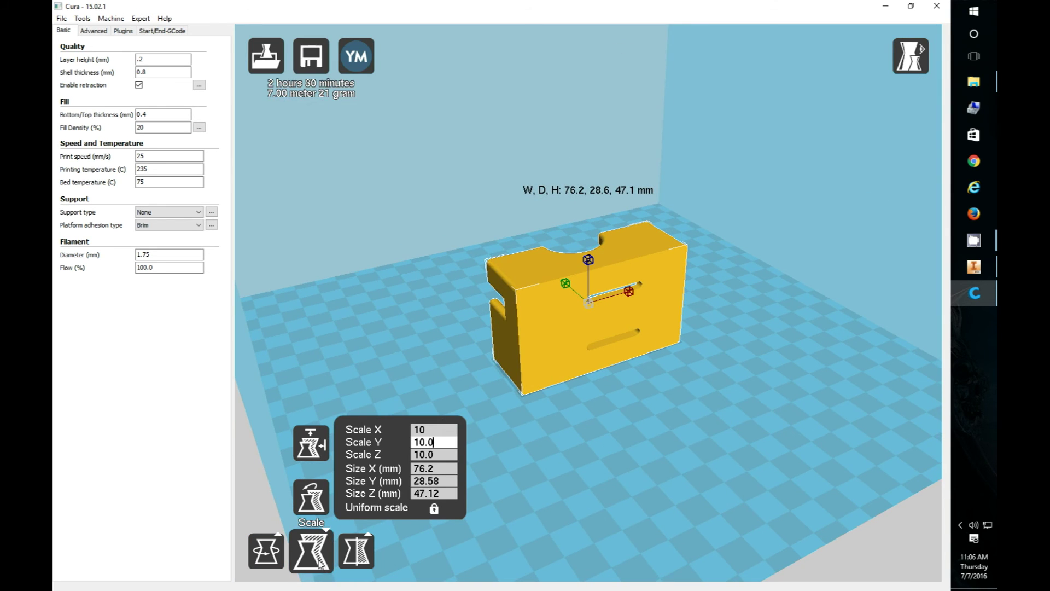
{"action": "left_click", "coordinate": [319, 563]}
{"action": "left_click", "coordinate": [543, 307]}
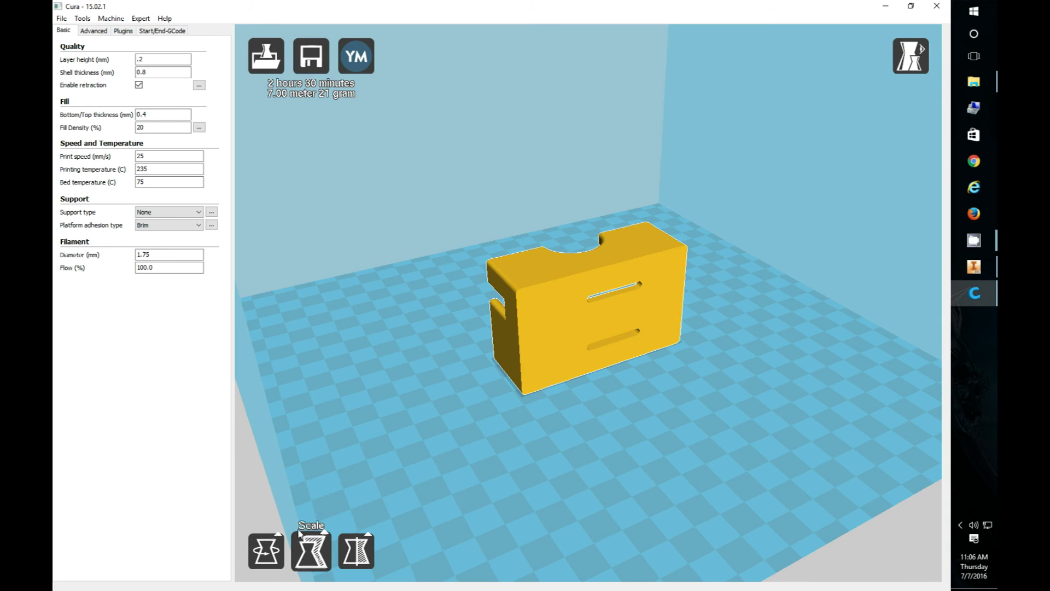
- Rotate the battery holder so that it lies on its base with the open side facing up
{"action": "left_click", "coordinate": [266, 550]}
{"action": "left_click_drag", "start_coordinate": [653, 207], "coordinate": [679, 473]}
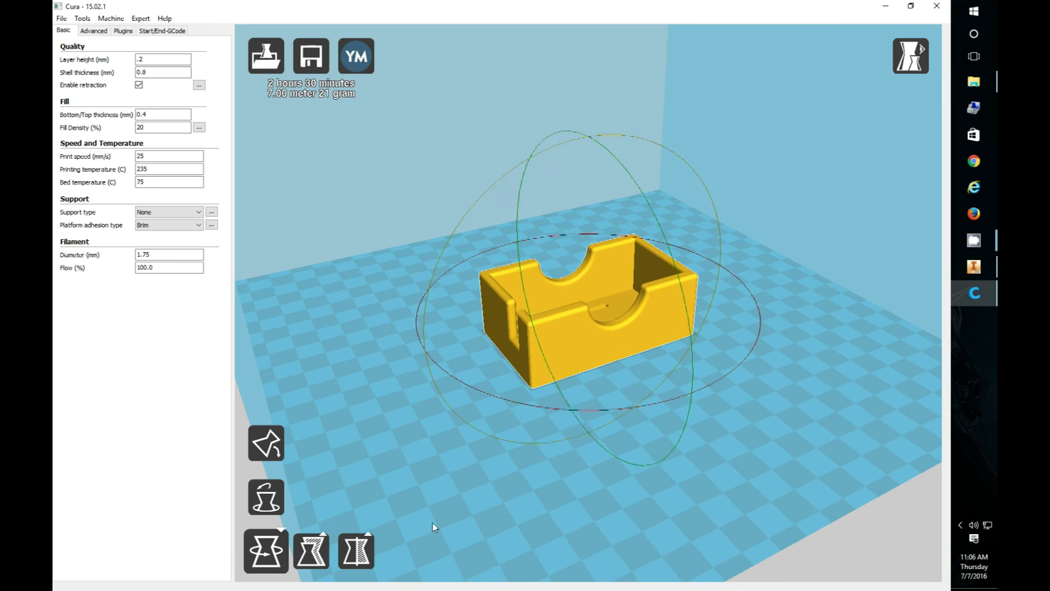
{"action": "left_click", "coordinate": [657, 353]}
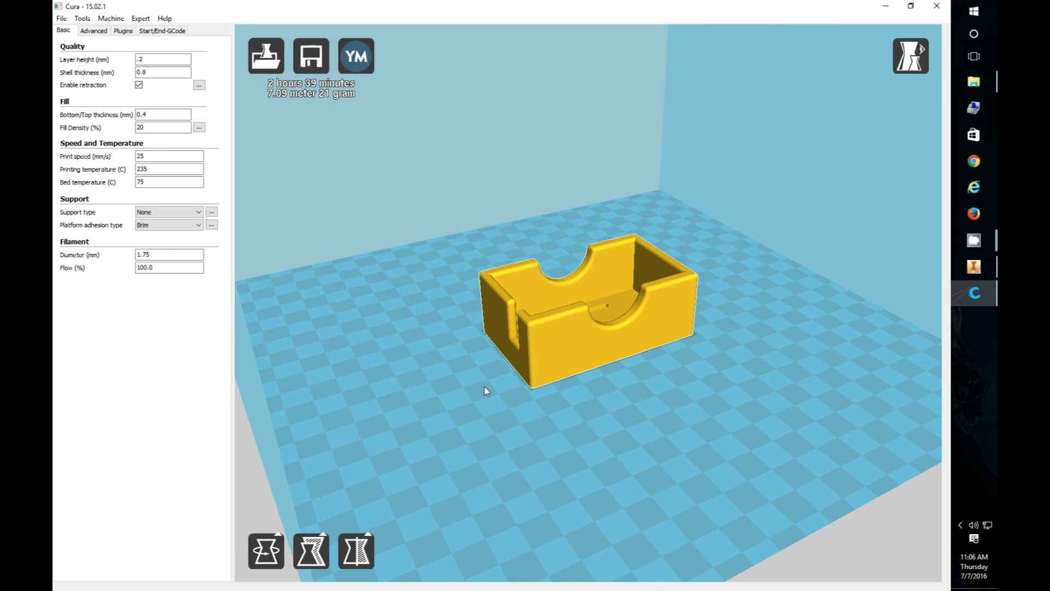
- Examine the battery holder on the print bed up close and from a higher angle
{"action": "scroll", "coordinate": [599, 278], "scroll_direction": "up", "scroll_amount": 5}
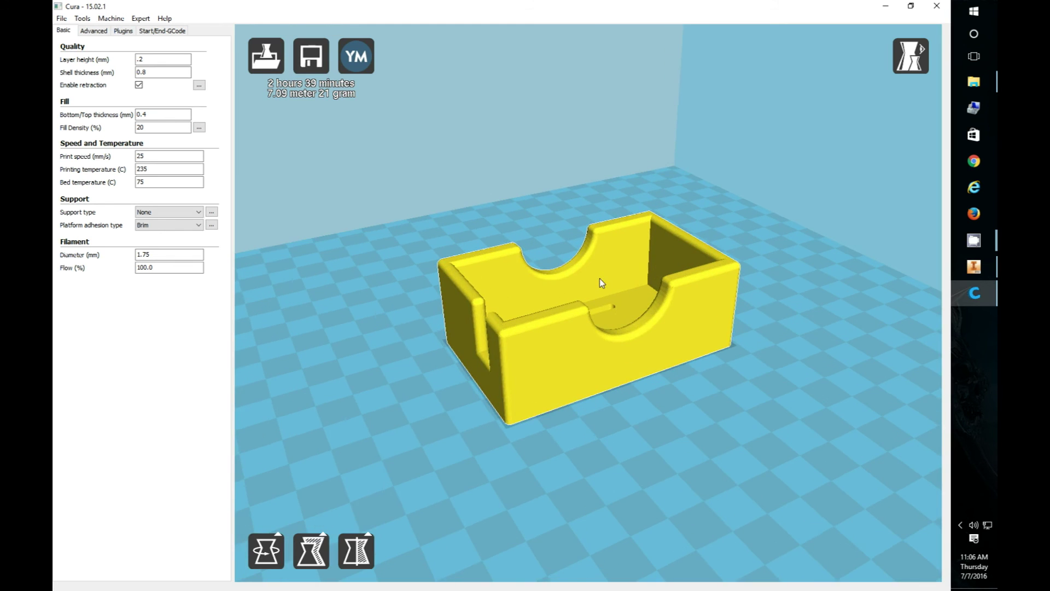
{"action": "mouse_move", "coordinate": [445, 371]}
{"action": "right_mouse_down"}
{"action": "mouse_move", "coordinate": [507, 356]}
{"action": "mouse_move", "coordinate": [434, 356]}
{"action": "mouse_move", "coordinate": [499, 347]}
{"action": "mouse_move", "coordinate": [566, 360]}
{"action": "mouse_move", "coordinate": [553, 373]}
{"action": "mouse_move", "coordinate": [368, 363]}
{"action": "mouse_move", "coordinate": [445, 356]}
{"action": "mouse_move", "coordinate": [481, 368]}
{"action": "mouse_move", "coordinate": [425, 370]}
{"action": "mouse_move", "coordinate": [444, 384]}
{"action": "mouse_move", "coordinate": [446, 369]}
{"action": "right_mouse_up"}
{"action": "scroll", "coordinate": [562, 316], "scroll_direction": "up", "scroll_amount": 5}
{"action": "scroll", "coordinate": [562, 316], "scroll_direction": "down", "scroll_amount": 5}
{"action": "right_click_drag", "start_coordinate": [585, 311], "coordinate": [491, 377]}
{"action": "scroll", "coordinate": [592, 330], "scroll_direction": "up", "scroll_amount": 4}
{"action": "scroll", "coordinate": [599, 327], "scroll_direction": "down", "scroll_amount": 9}
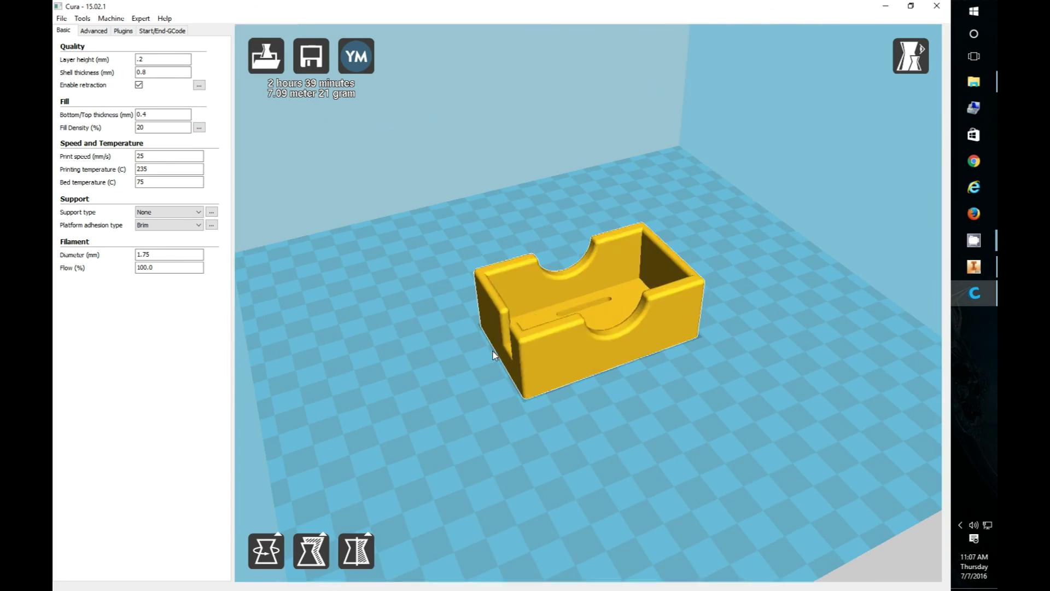